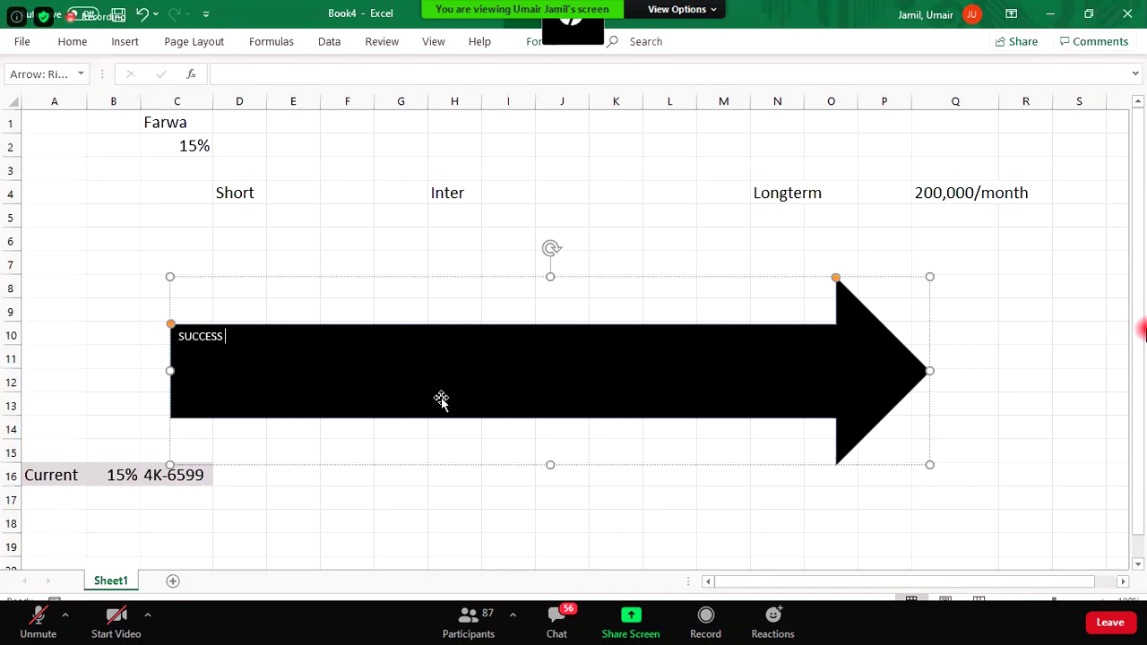
Complete the arrow's text as "SUCCESS JOURNEY", centre it horizontally and set its font size to 48.
{"action": "type", "text": "journey"}
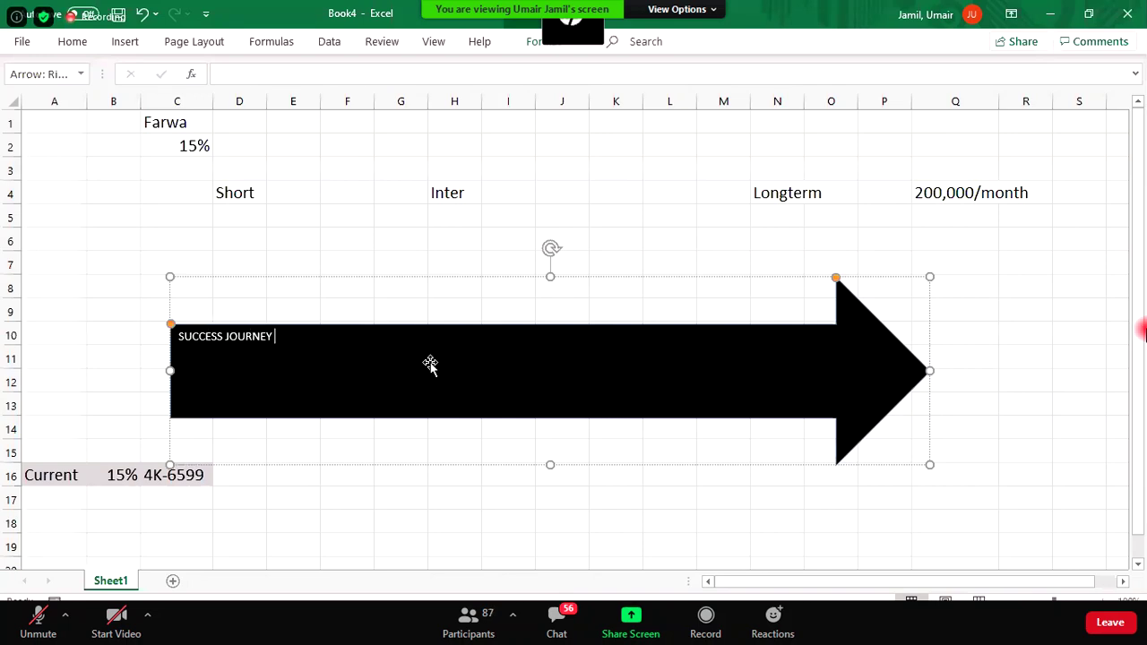
{"action": "left_click", "coordinate": [434, 292]}
{"action": "left_click", "coordinate": [348, 242]}
{"action": "left_click", "coordinate": [355, 377]}
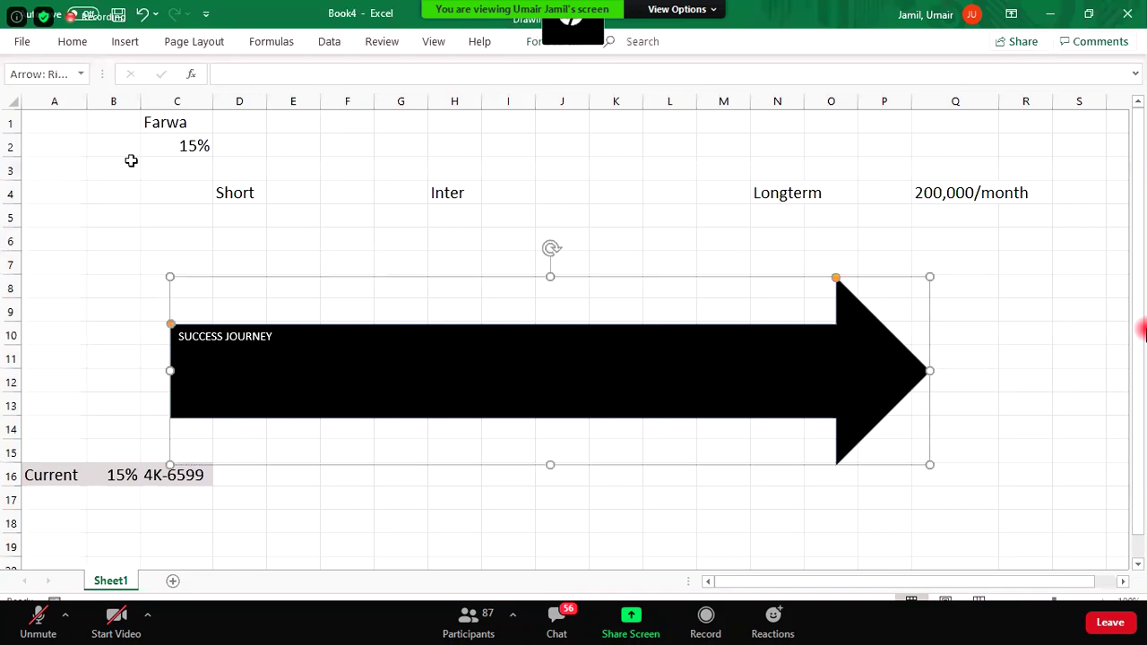
{"action": "left_click", "coordinate": [73, 41]}
{"action": "left_click", "coordinate": [220, 74]}
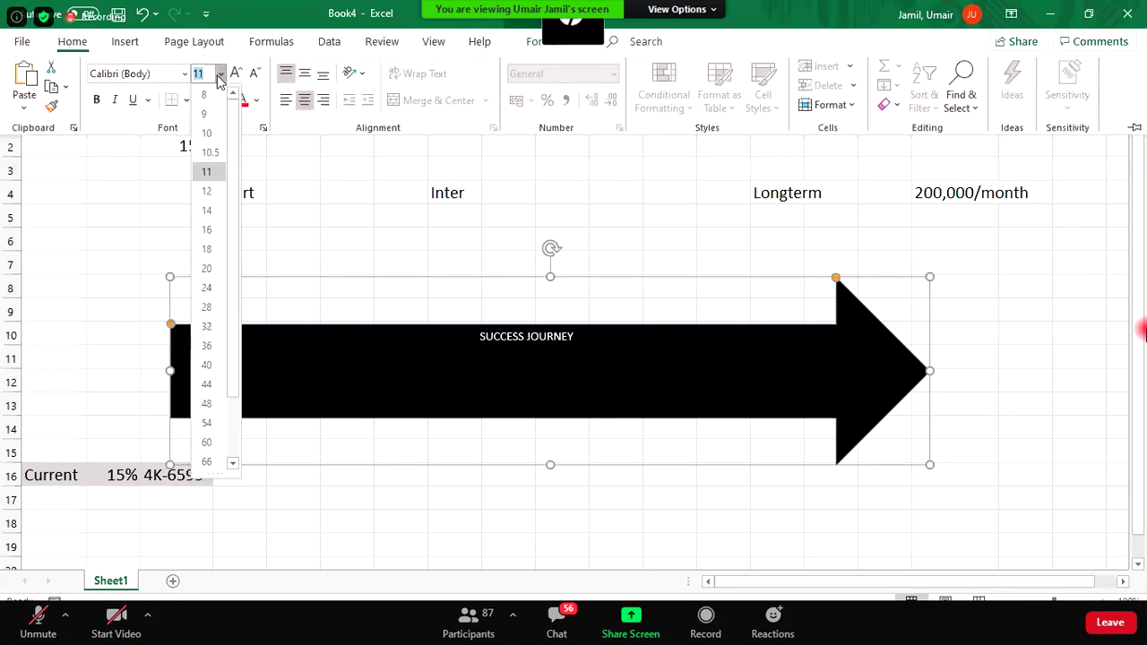
{"action": "left_click", "coordinate": [207, 404]}
Append the person's first name in capitals and parentheses to the end of the arrow's text.
{"action": "left_click", "coordinate": [742, 372]}
{"action": "type", "text": "(fARWA"}
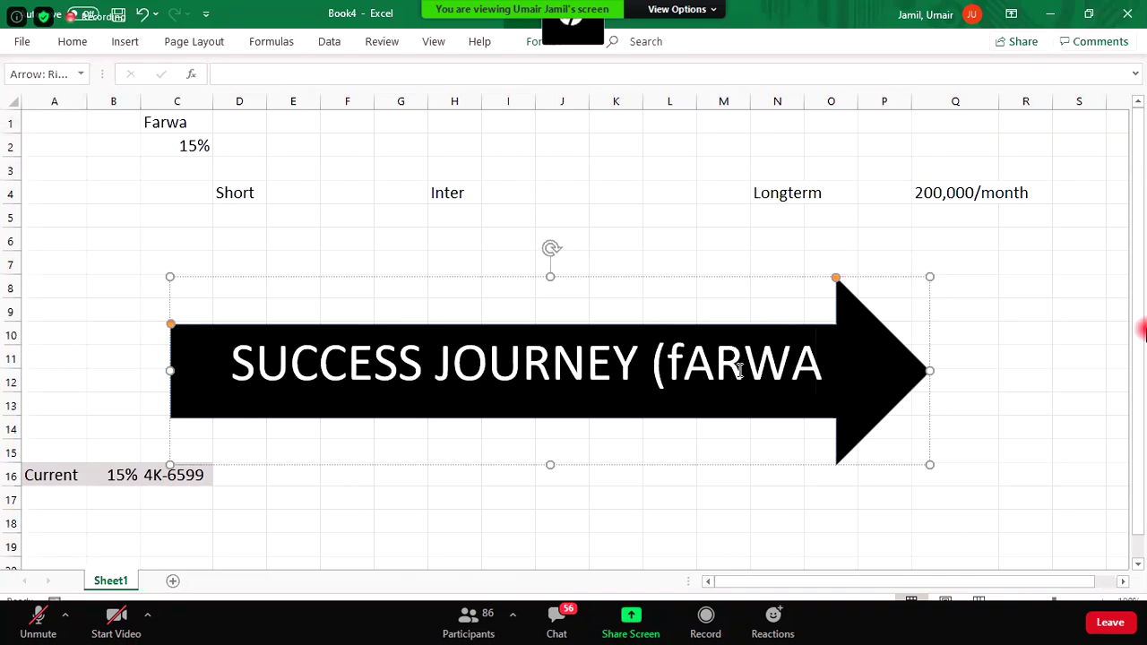
{"action": "key", "text": "BackSpace"}
{"action": "key", "text": "BackSpace"}
{"action": "key", "text": "BackSpace"}
{"action": "key", "text": "BackSpace"}
{"action": "key", "text": "BackSpace"}
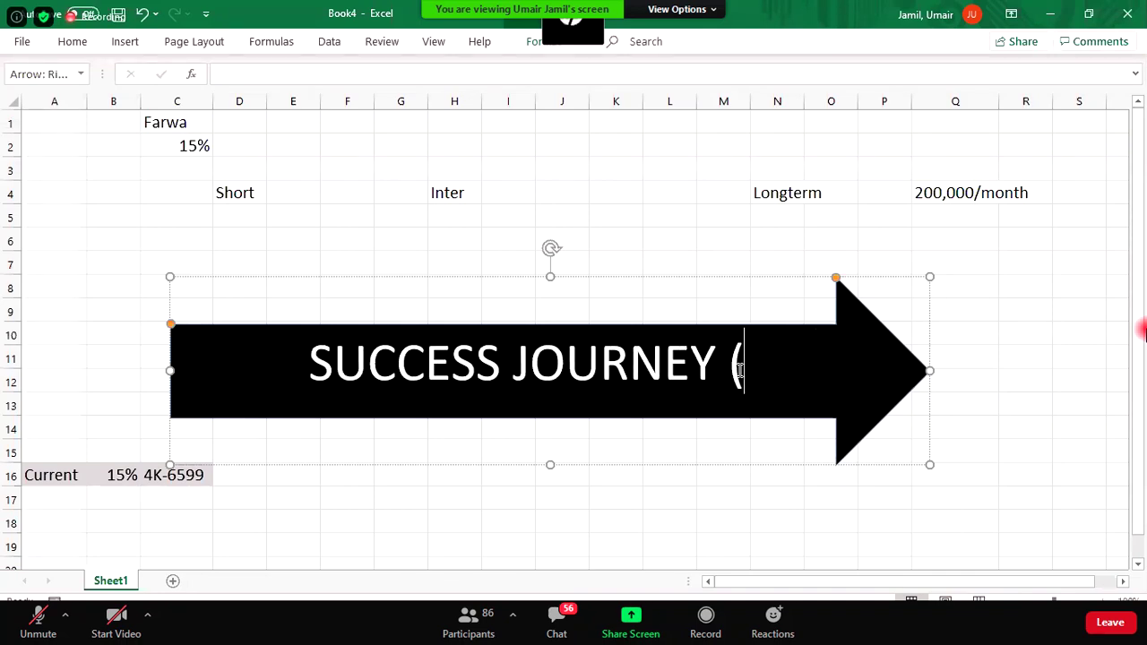
{"action": "type", "text": "FA"}
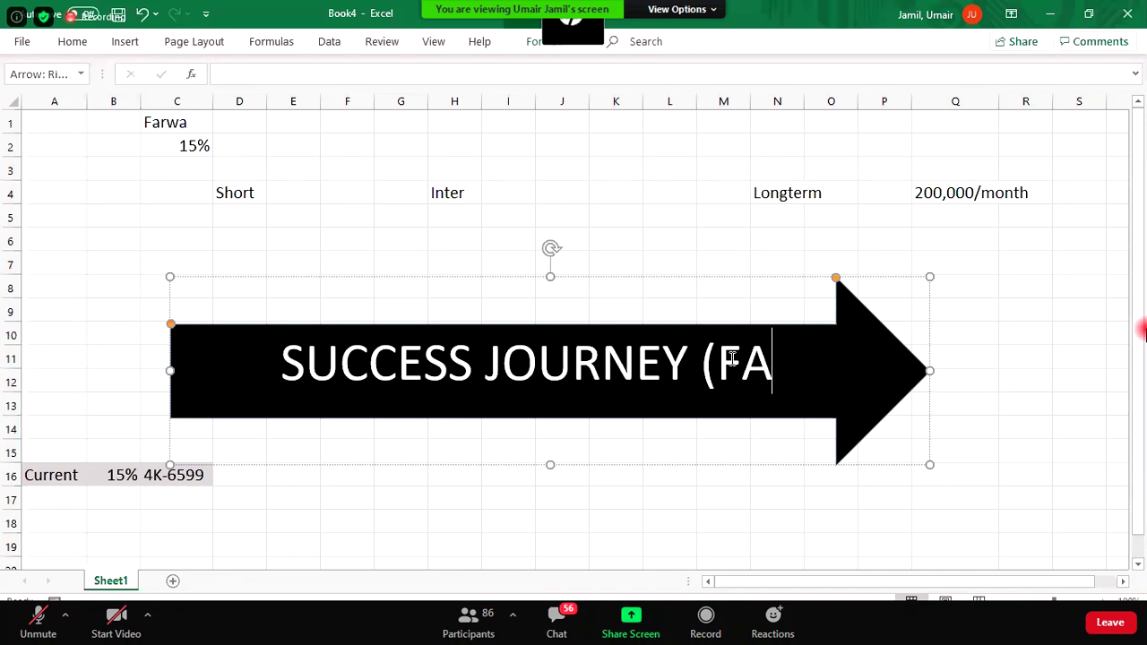
{"action": "type", "text": "RWA)"}
{"action": "left_click", "coordinate": [704, 218]}
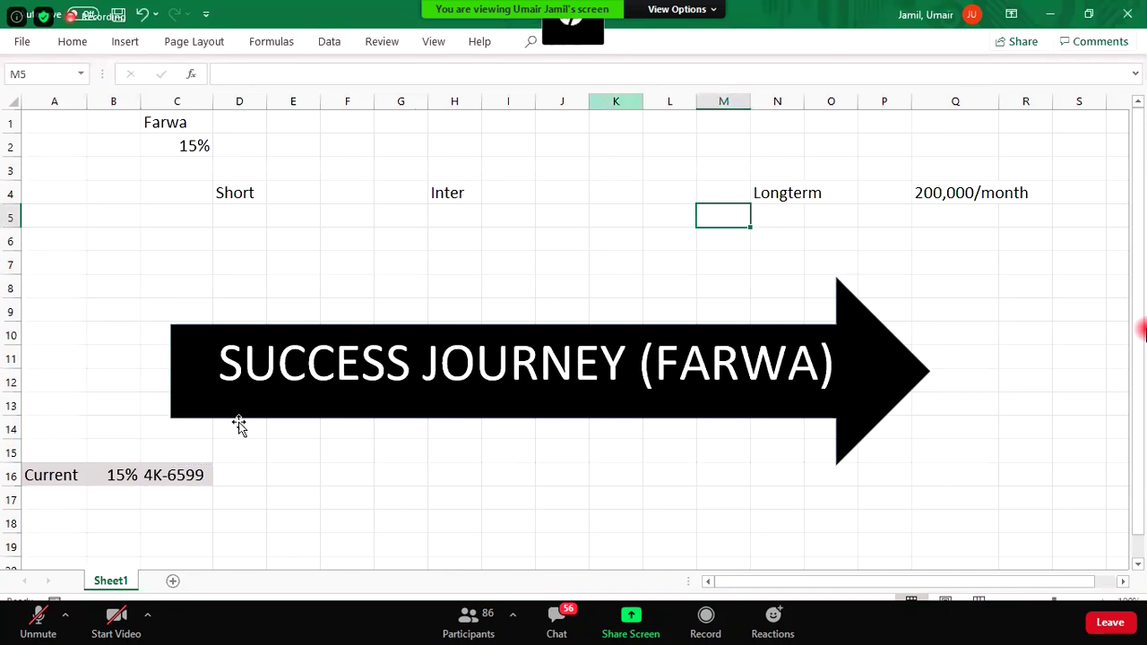
Widen column B slightly and enter "Tool Kit" in cell A18 below the Current row.
{"action": "left_click", "coordinate": [161, 498]}
{"action": "left_click_drag", "start_coordinate": [140, 98], "coordinate": [163, 98]}
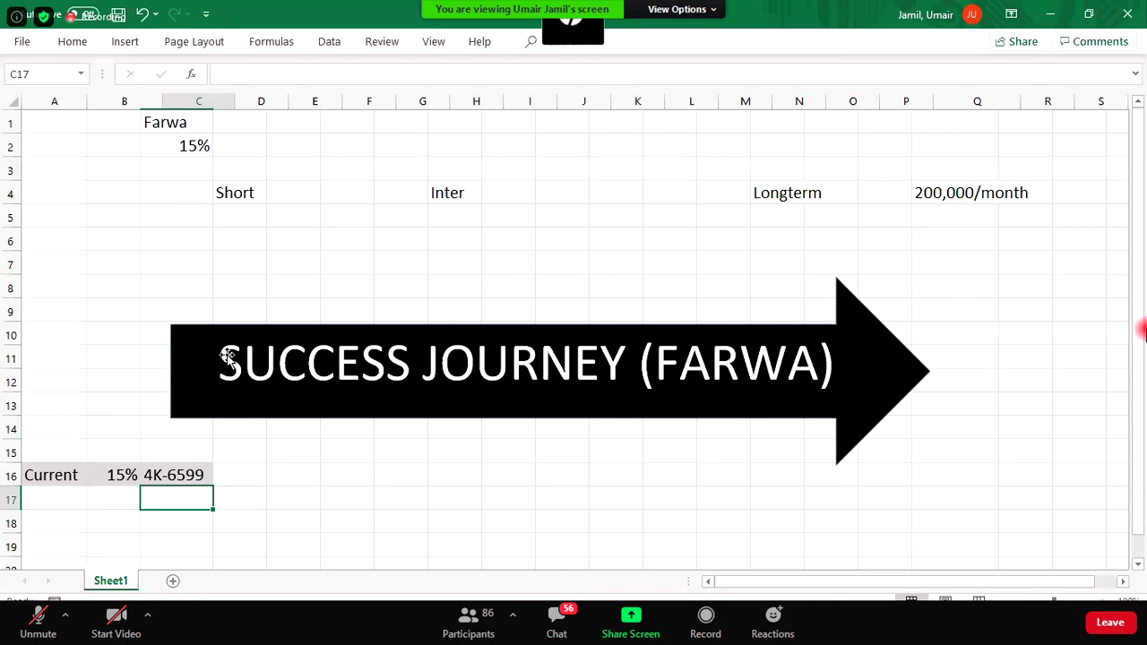
{"action": "left_click", "coordinate": [102, 517]}
{"action": "left_click", "coordinate": [64, 517]}
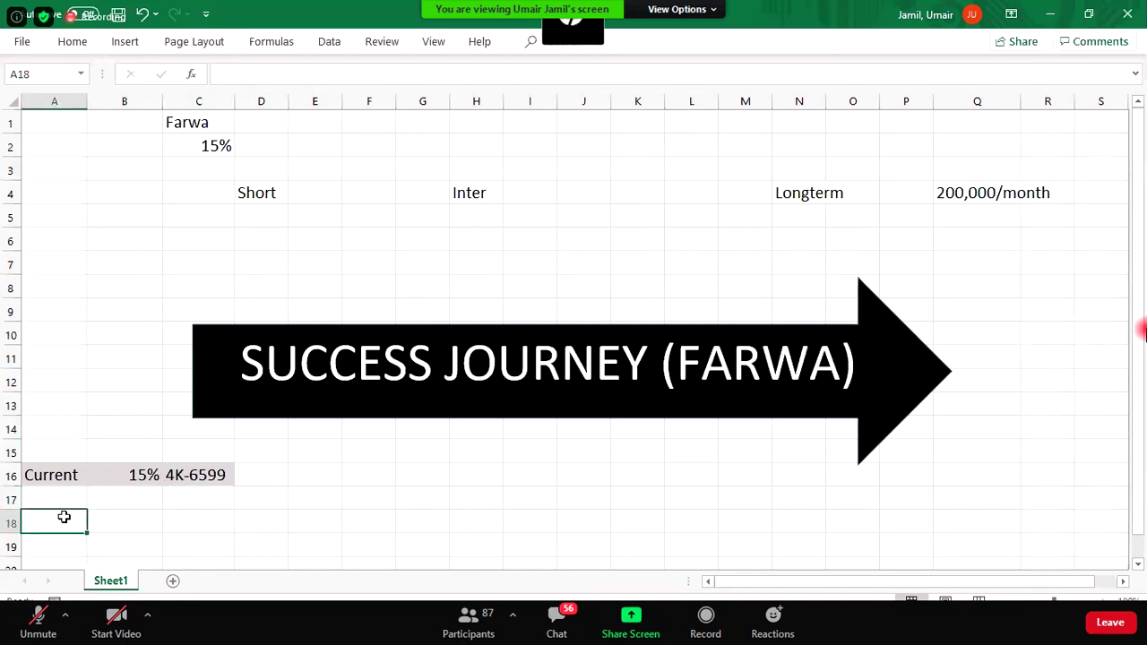
{"action": "scroll", "coordinate": [64, 517], "scroll_direction": "down", "scroll_amount": 3}
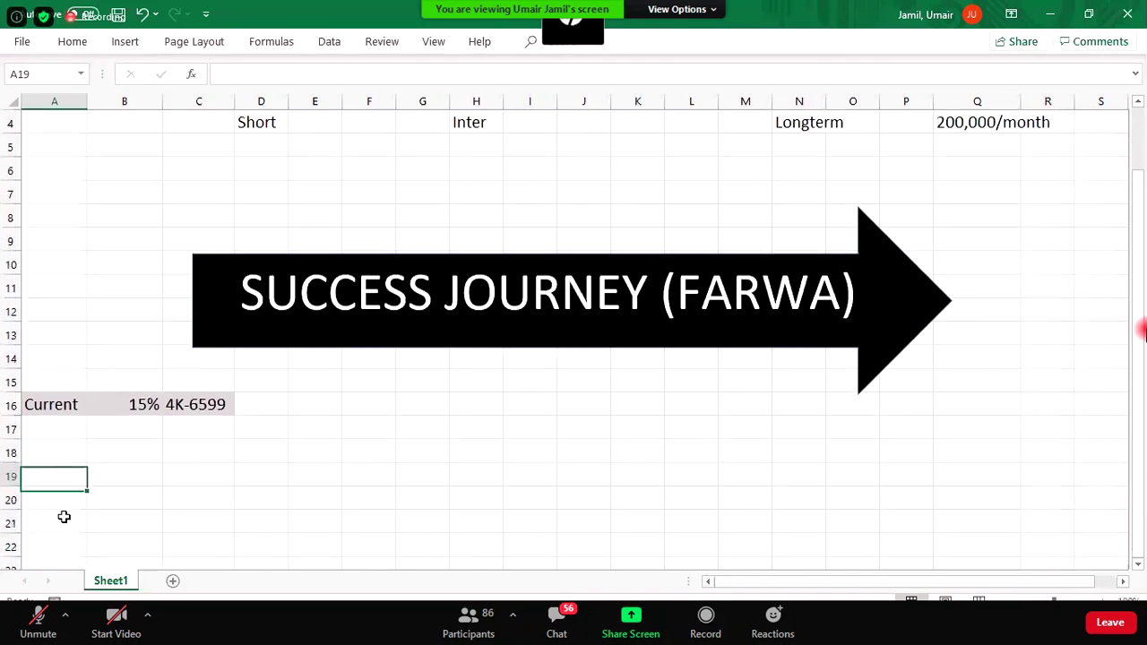
{"action": "type", "text": "Tool"}
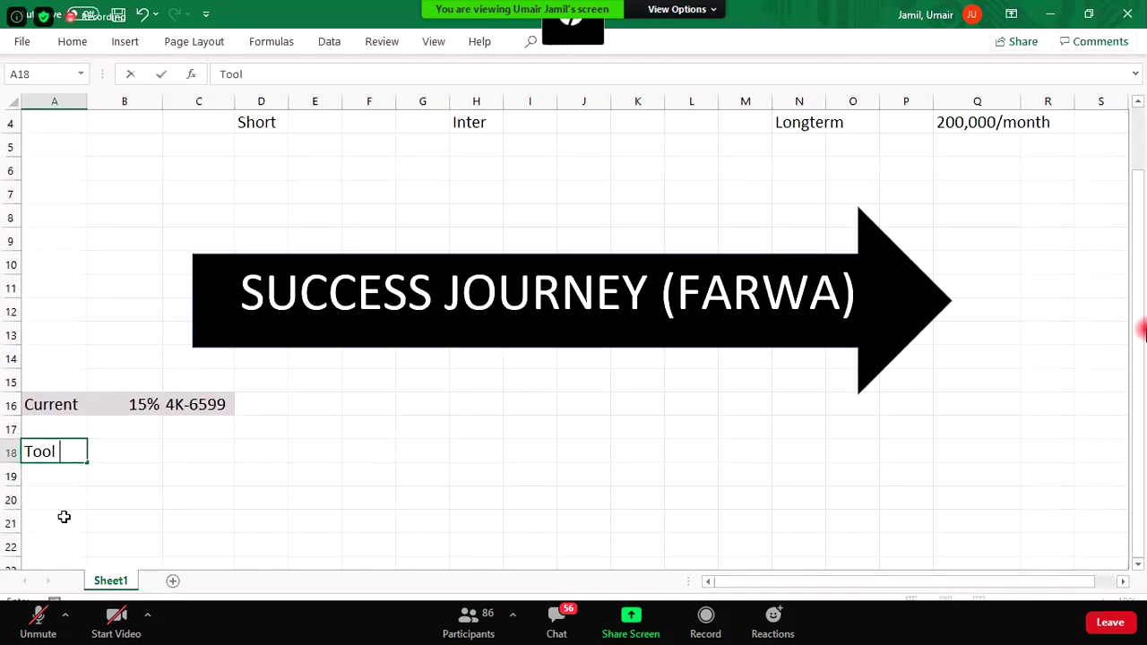
{"action": "type", "text": " Kit"}
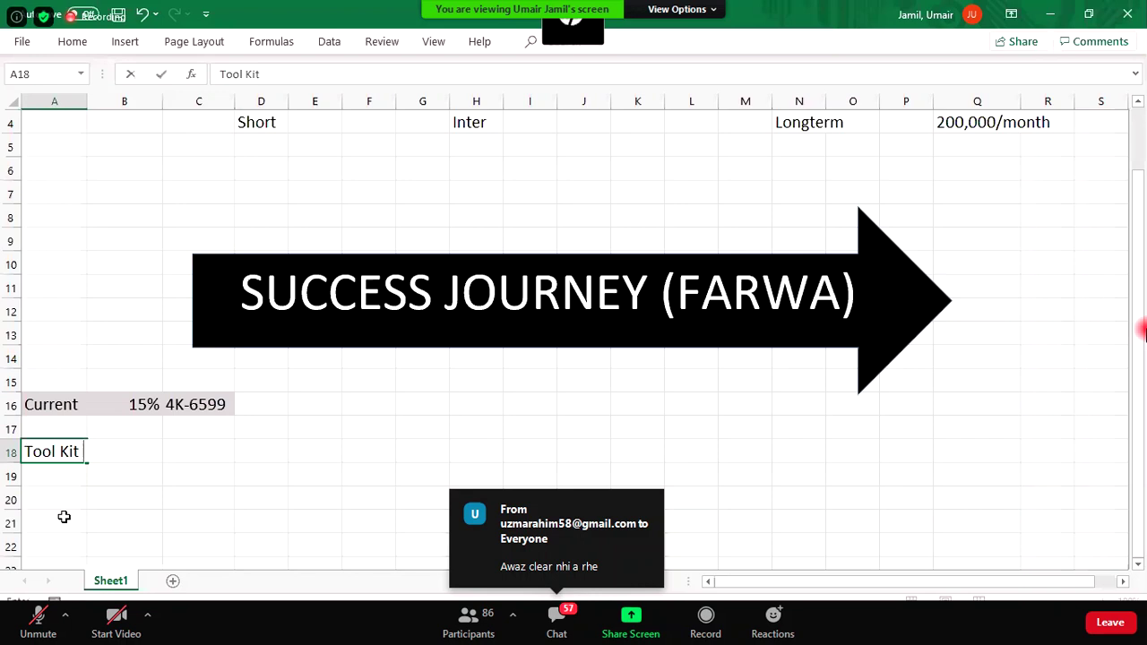
{"action": "key", "text": "Tab"}
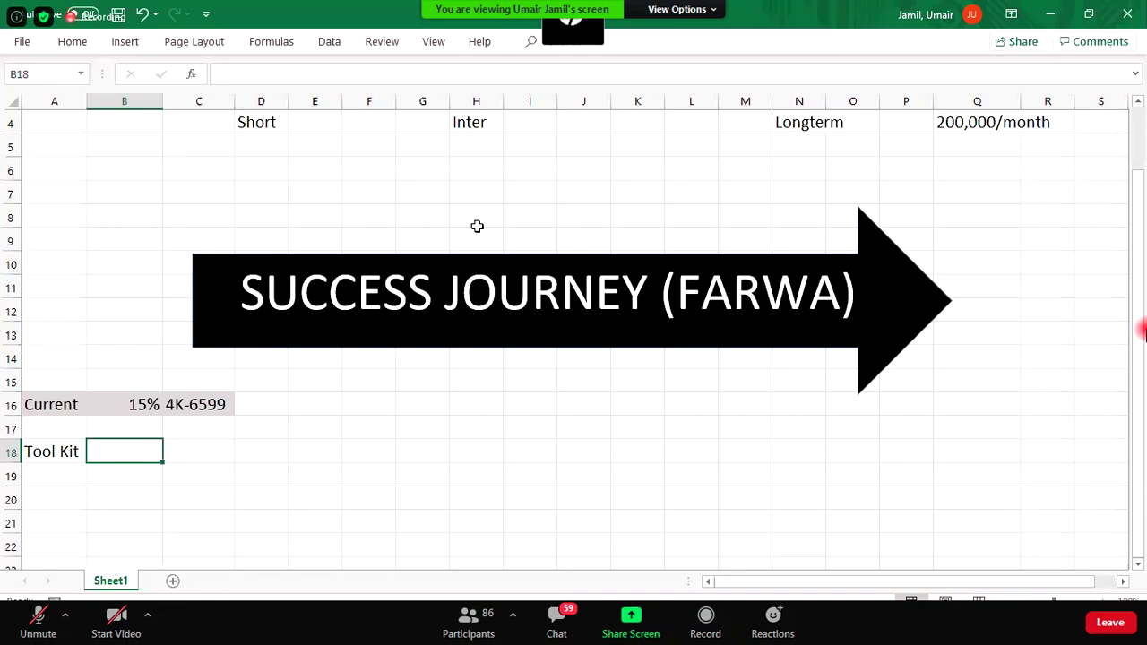
Enter "System under" in B18 and "SARPIO" in C18, autofitting column B to its text.
{"action": "type", "text": "System "}
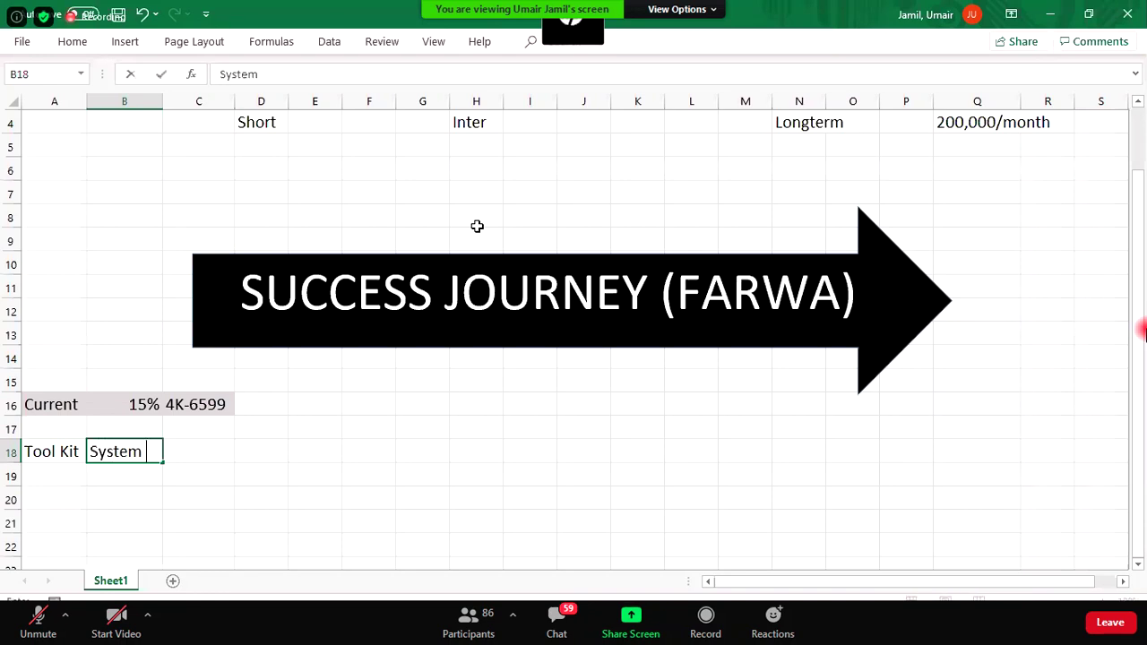
{"action": "type", "text": "under"}
{"action": "key", "text": "Tab"}
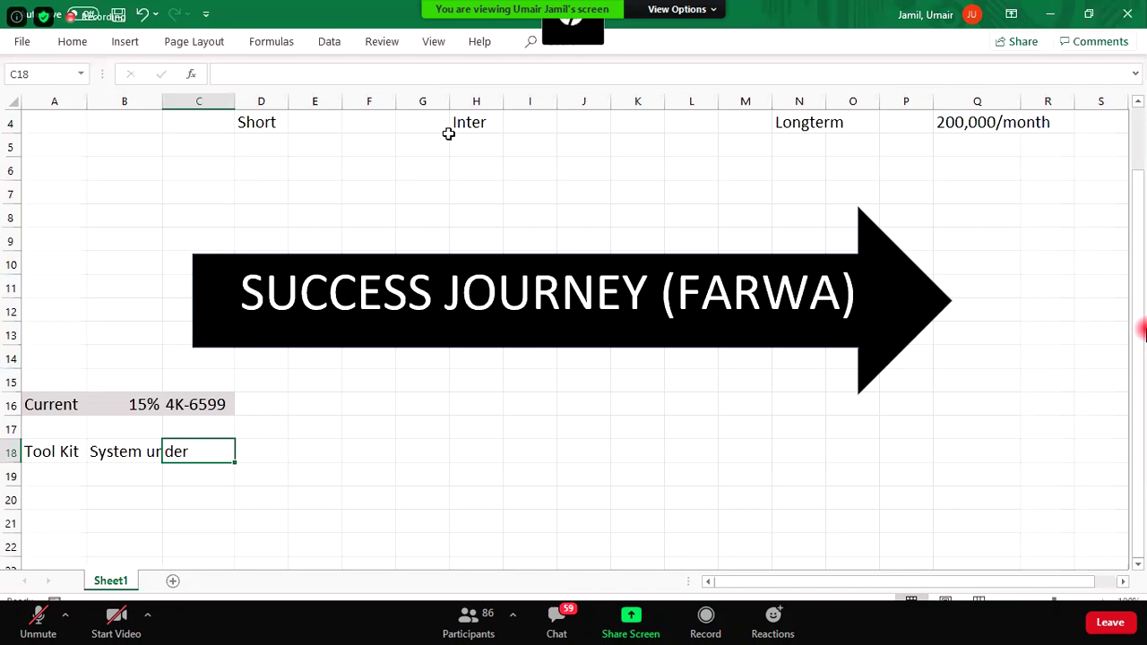
{"action": "double_click", "coordinate": [161, 100]}
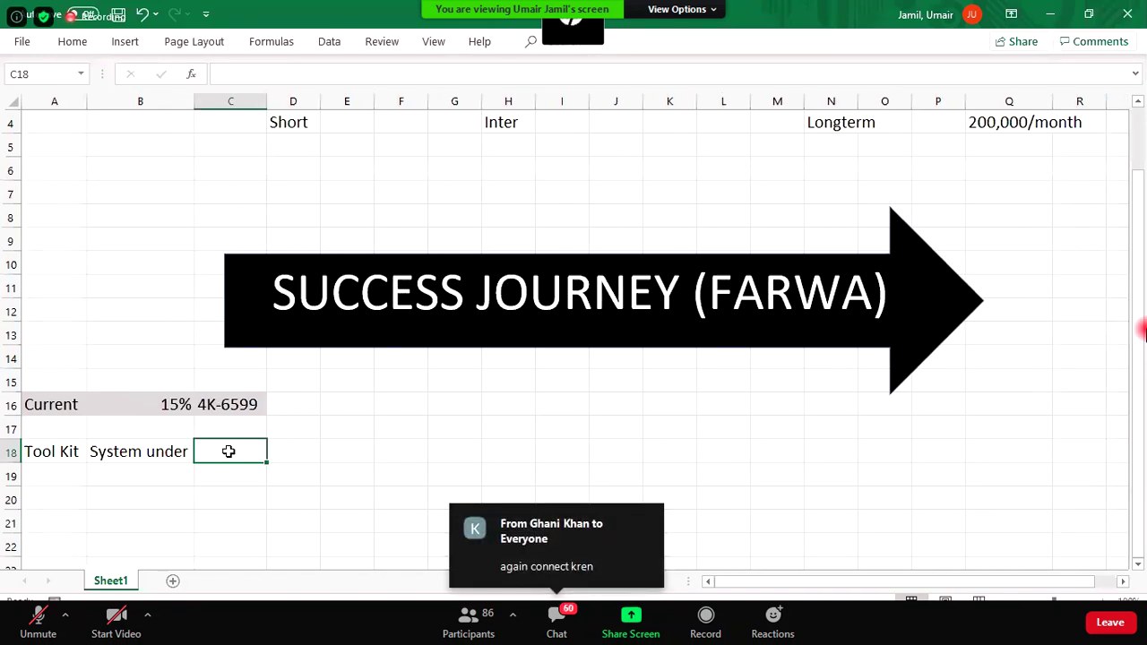
{"action": "type", "text": "SARPIO"}
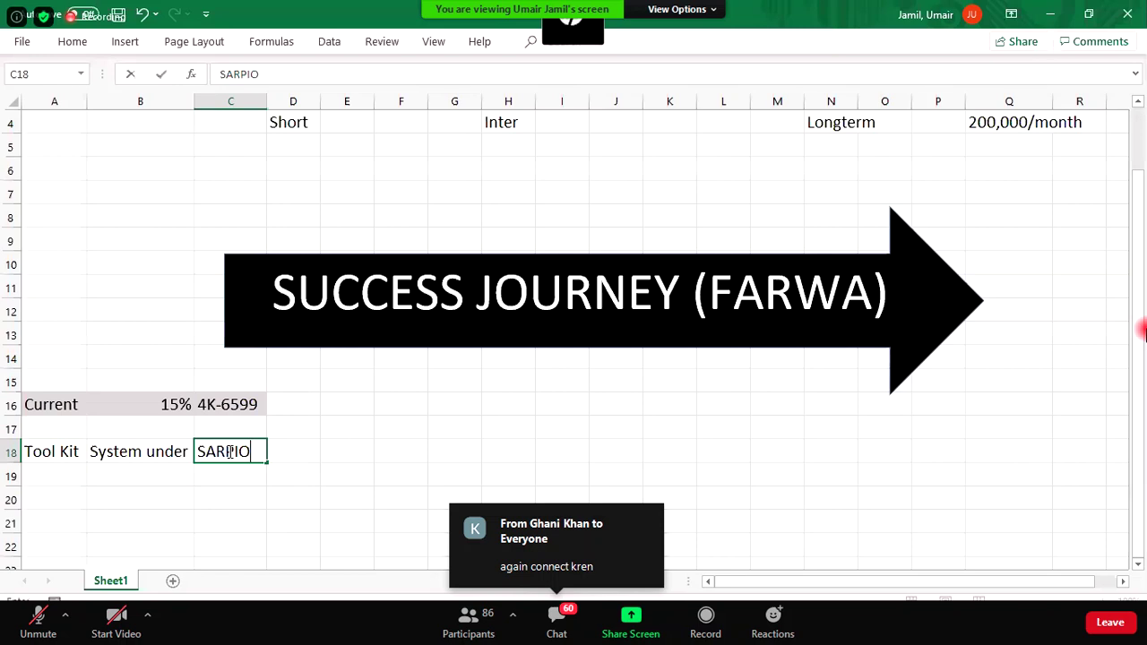
{"action": "left_click", "coordinate": [368, 477]}
Enter "Product" in cell A19 below Tool Kit.
{"action": "left_click", "coordinate": [175, 454]}
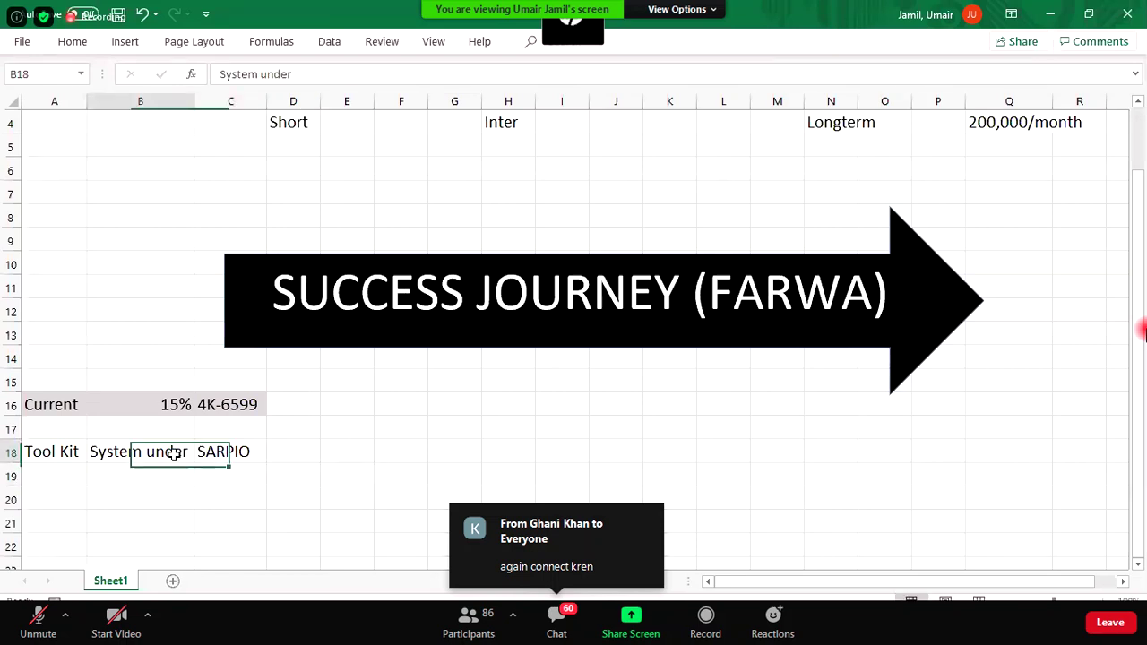
{"action": "left_click", "coordinate": [95, 486]}
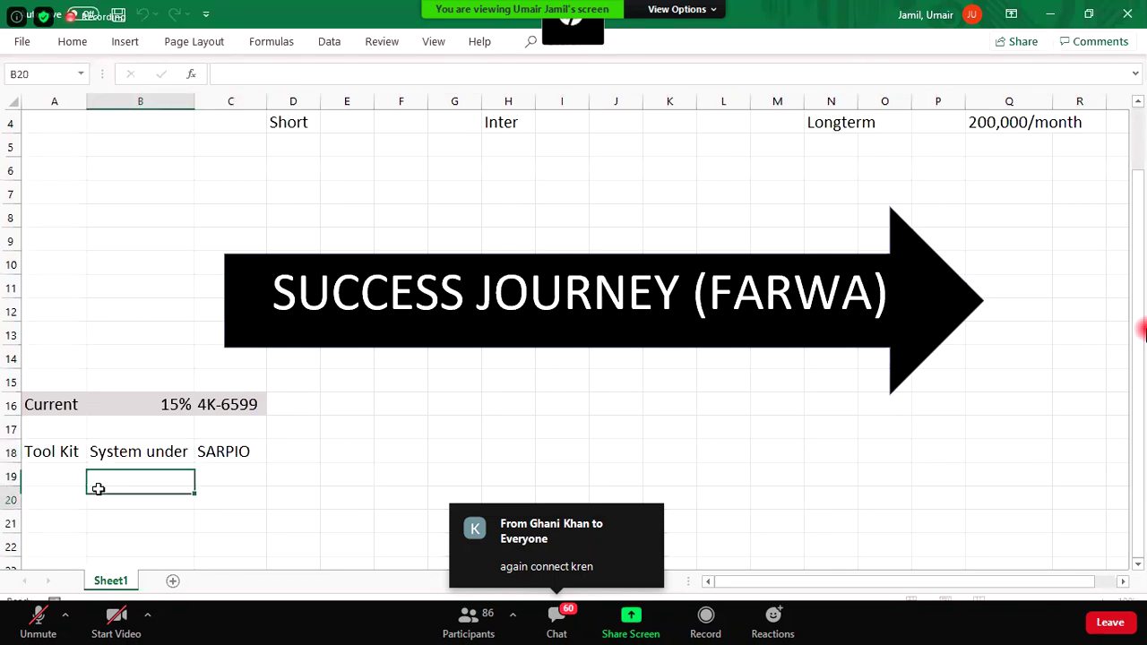
{"action": "left_click", "coordinate": [52, 491]}
{"action": "left_click_drag", "start_coordinate": [232, 500], "coordinate": [59, 496]}
{"action": "left_click", "coordinate": [77, 495]}
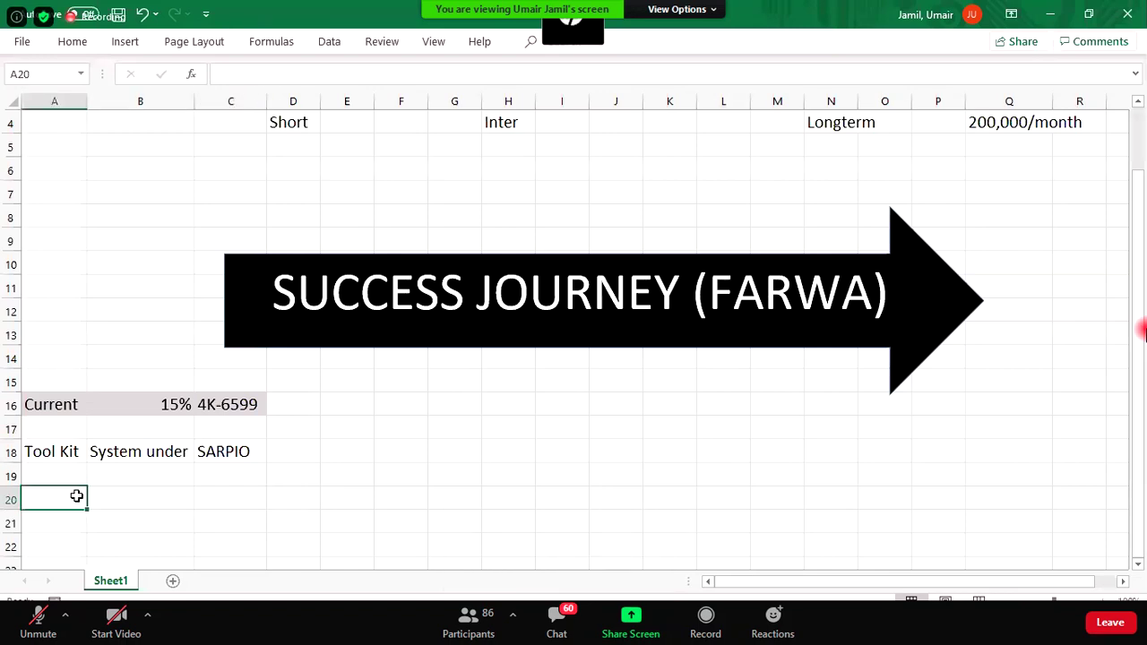
{"action": "key", "text": "Up"}
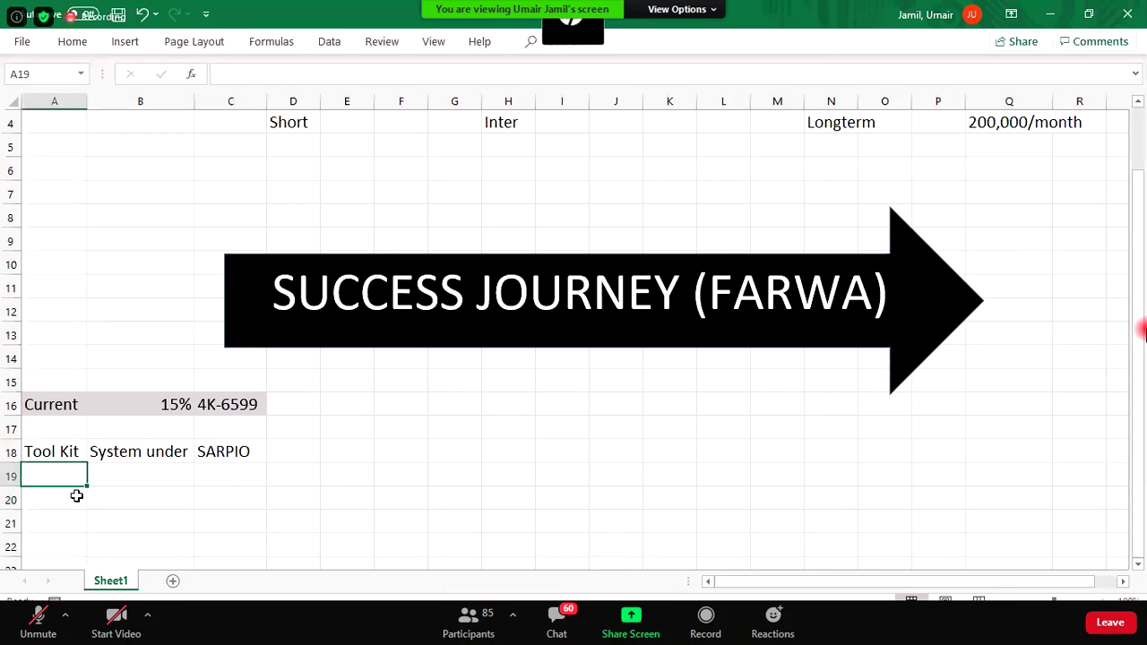
{"action": "type", "text": "Product"}
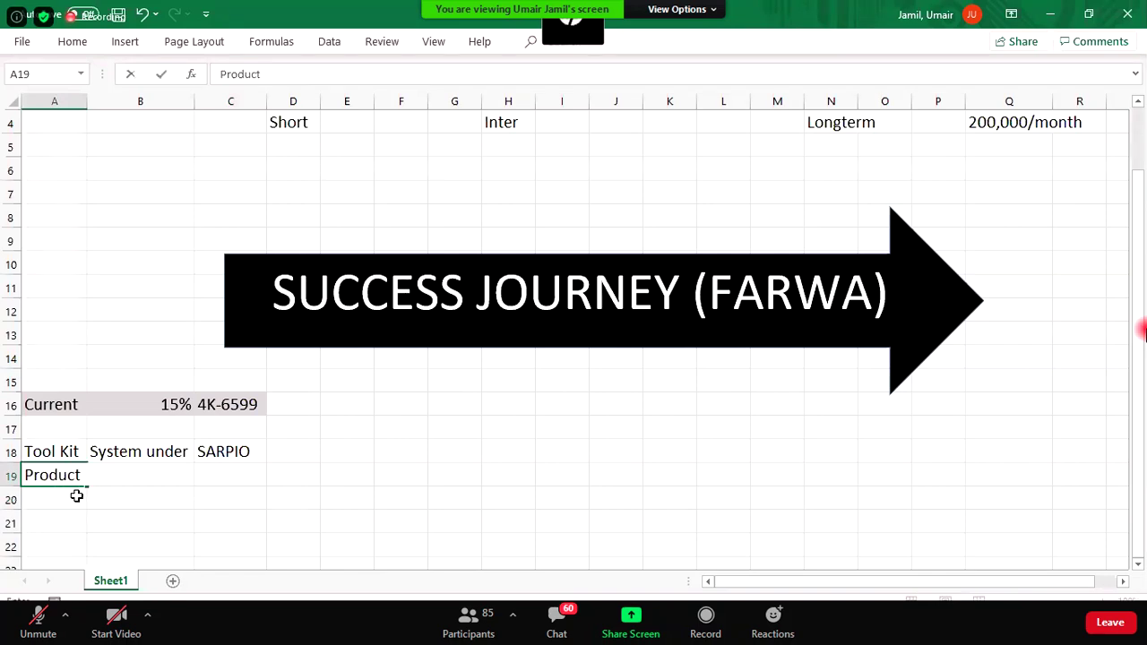
Extend the A19 entry to "Product knowledge" and autofit column A to the text.
{"action": "left_click", "coordinate": [81, 101]}
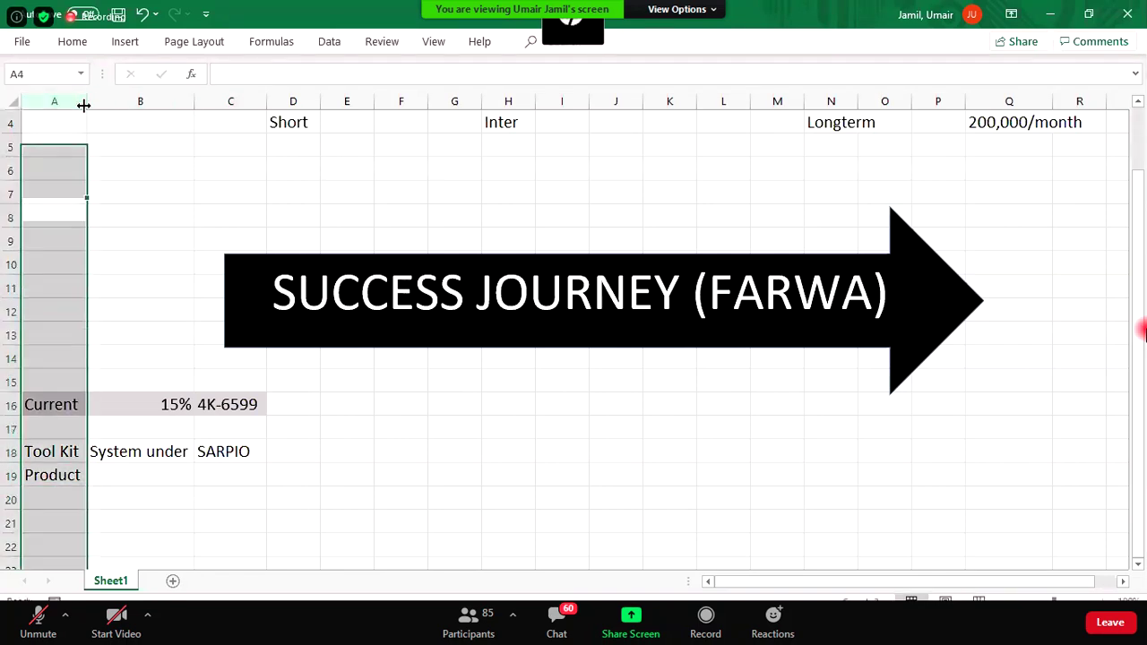
{"action": "left_click_drag", "start_coordinate": [86, 102], "coordinate": [88, 102]}
{"action": "double_click", "coordinate": [80, 474]}
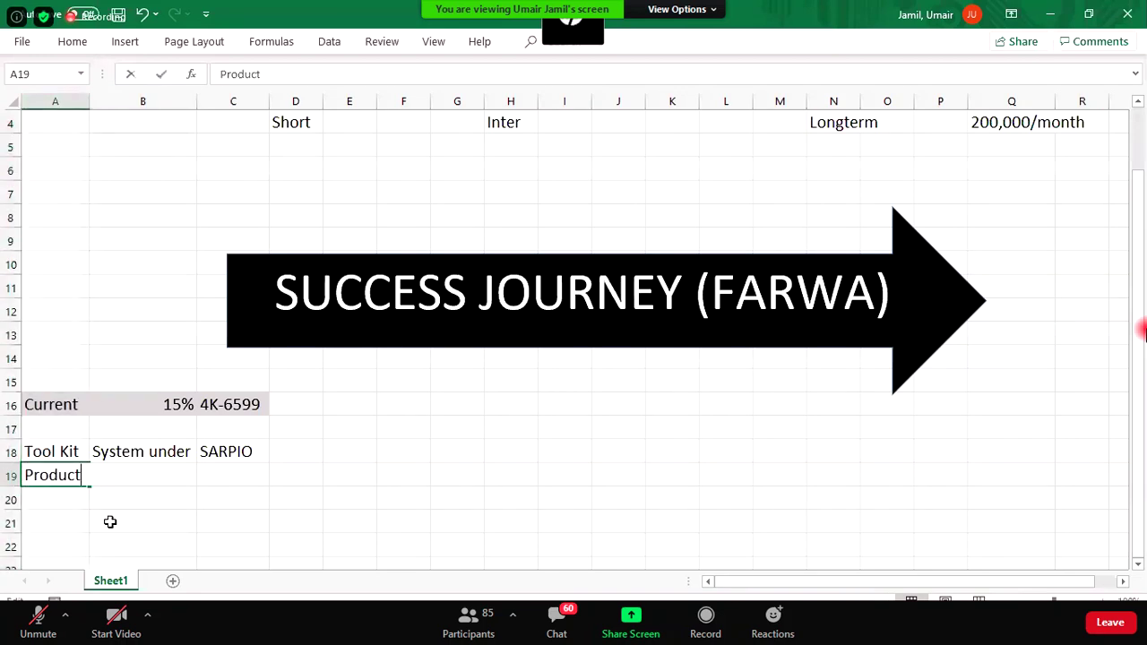
{"action": "type", "text": "knowledge"}
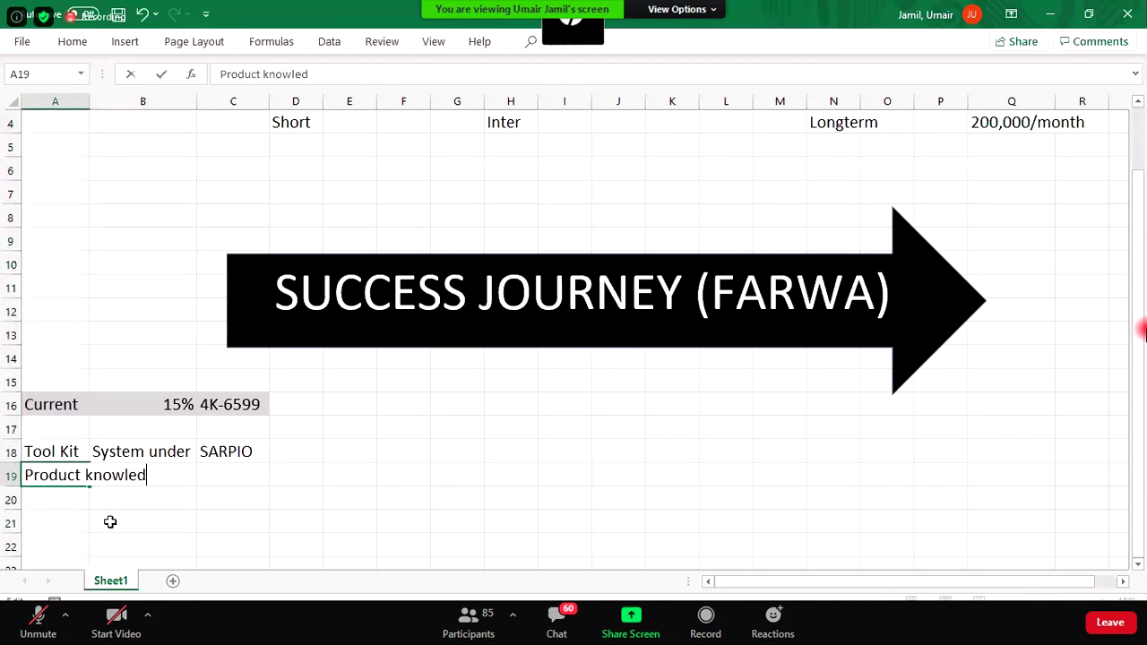
{"action": "left_click", "coordinate": [114, 190]}
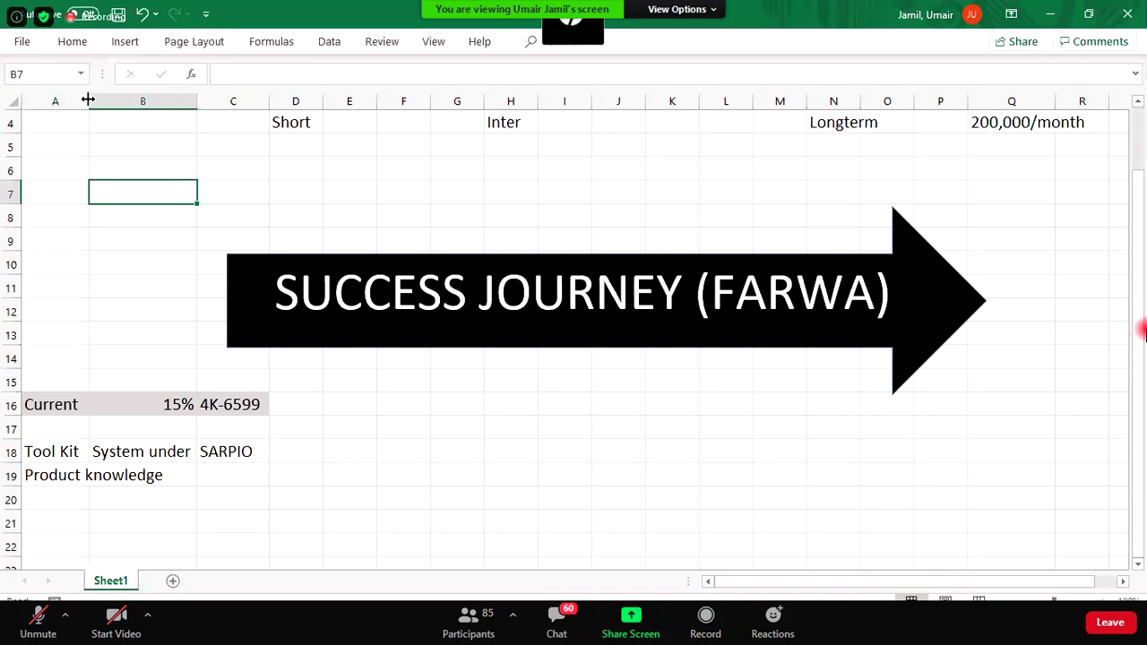
{"action": "double_click", "coordinate": [89, 101]}
Fill cells B18:C18 of the Tool Kit row with a light green theme colour.
{"action": "left_click", "coordinate": [433, 459]}
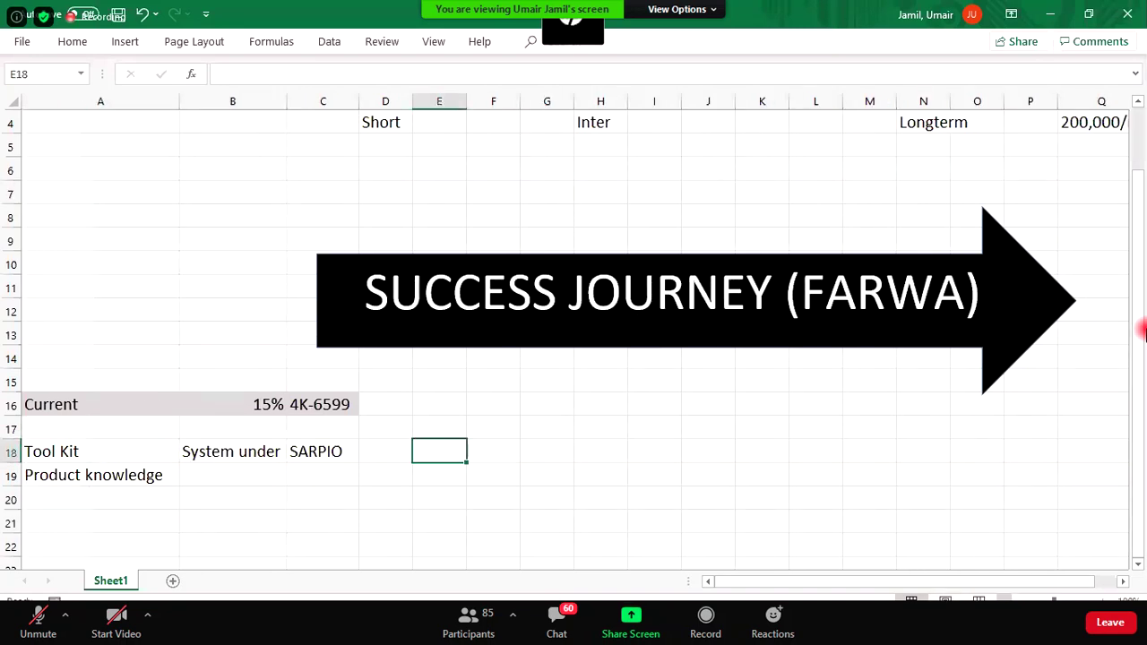
{"action": "left_click", "coordinate": [1004, 598]}
{"action": "left_click", "coordinate": [300, 509]}
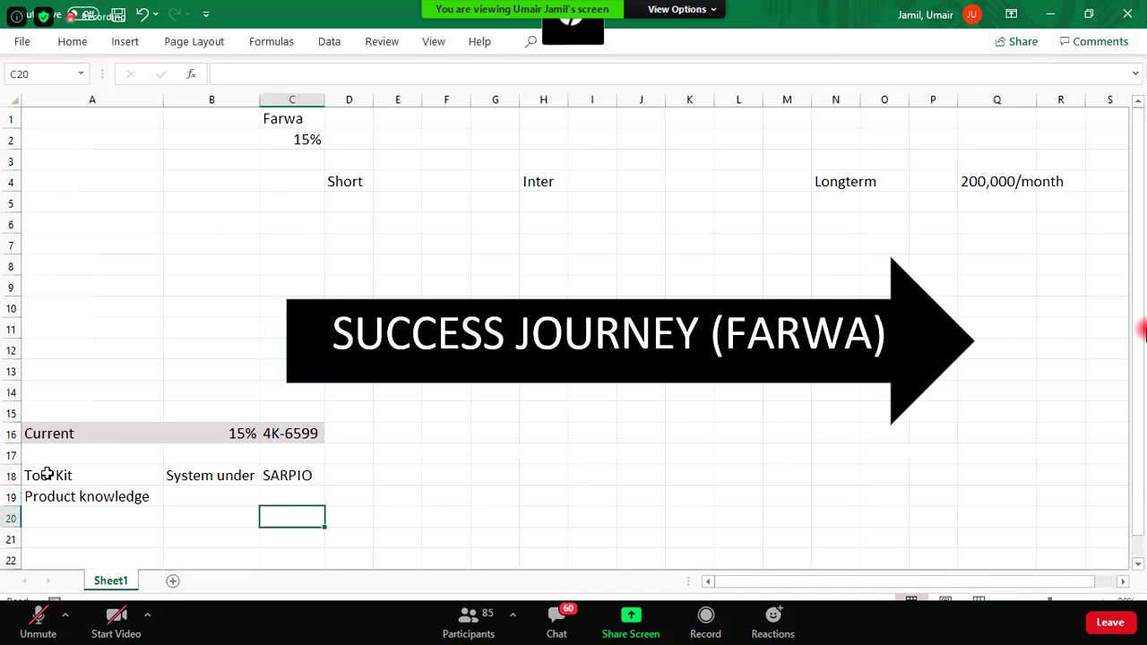
{"action": "left_click", "coordinate": [46, 474]}
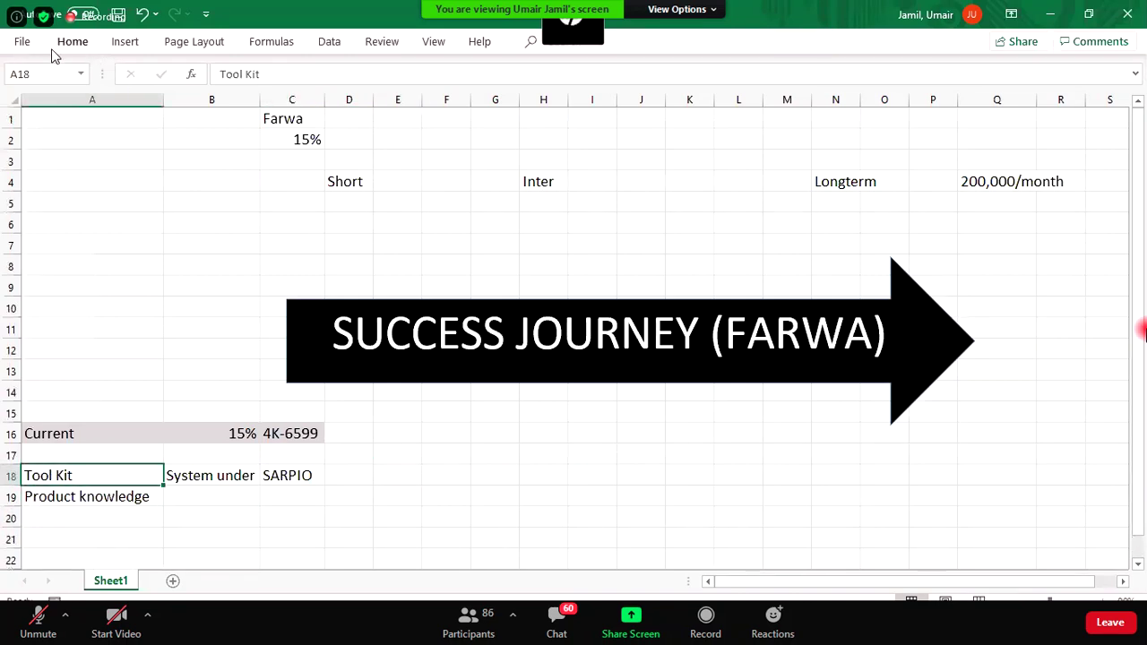
{"action": "left_click", "coordinate": [81, 49]}
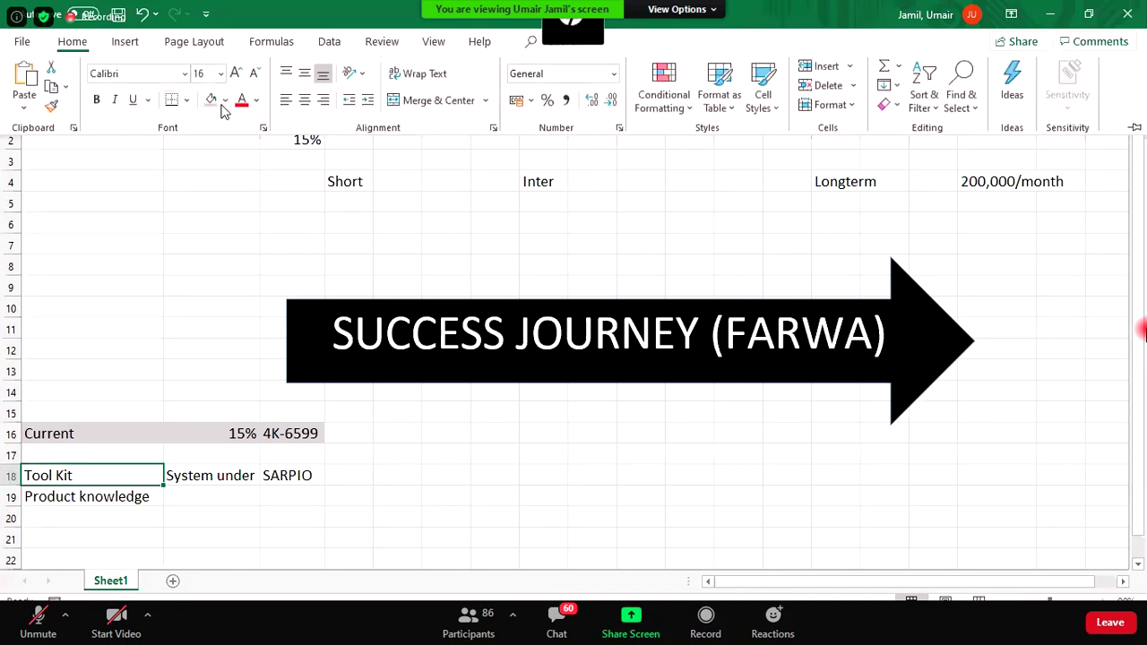
{"action": "left_click", "coordinate": [184, 487]}
{"action": "left_click", "coordinate": [182, 476]}
{"action": "left_click_drag", "start_coordinate": [288, 467], "coordinate": [287, 471]}
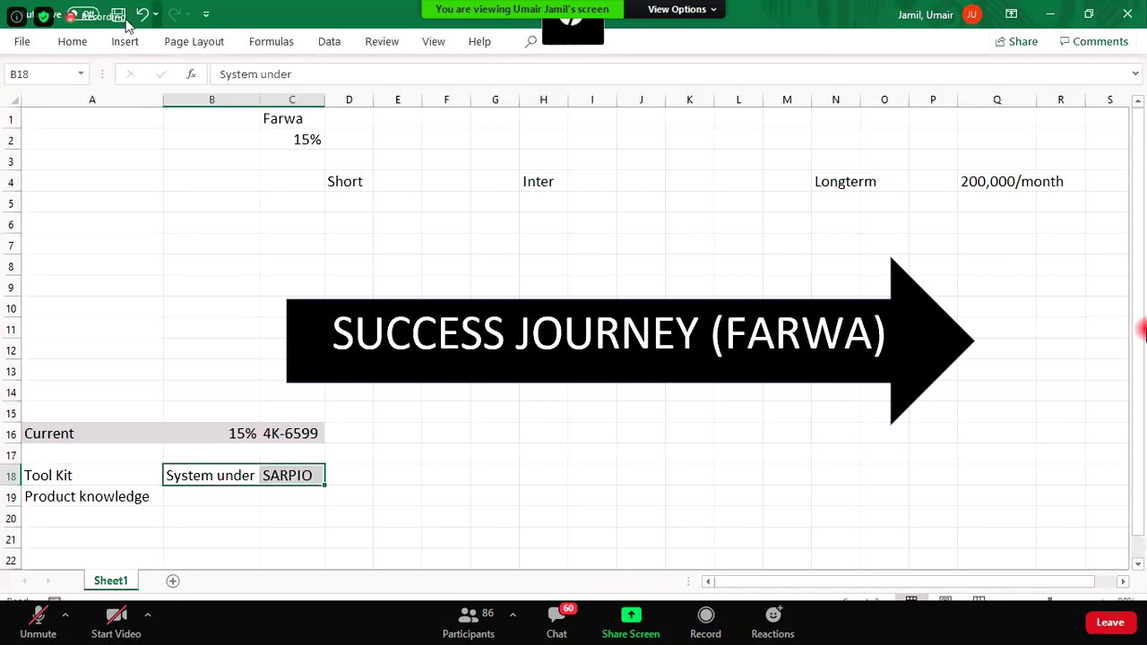
{"action": "left_click", "coordinate": [75, 45]}
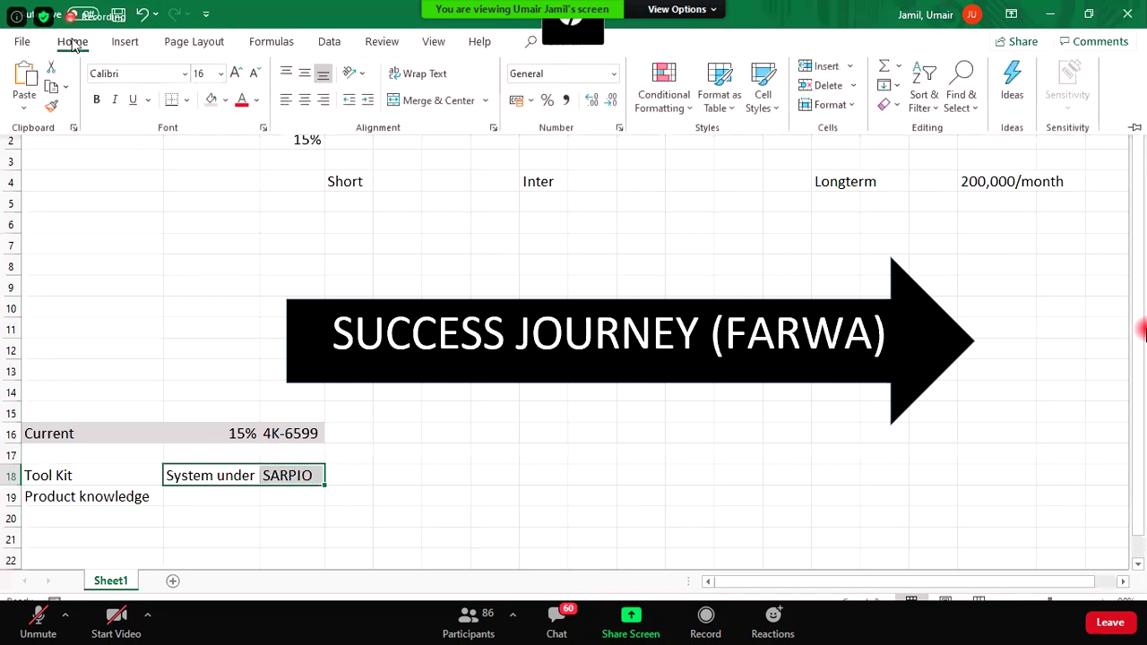
{"action": "left_click", "coordinate": [225, 101]}
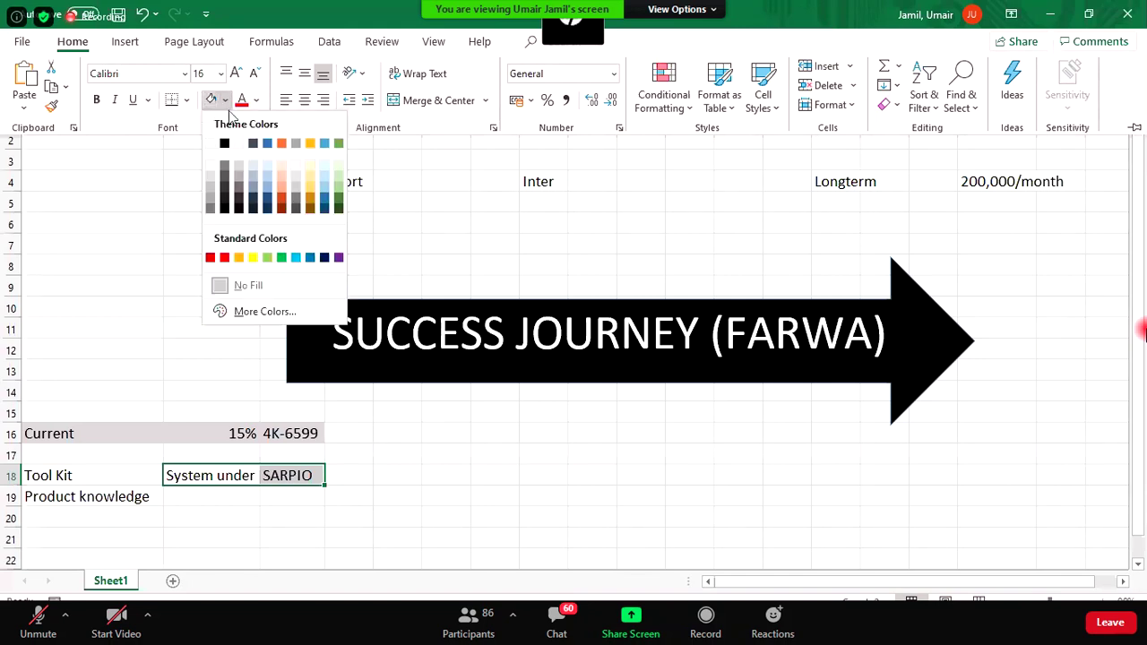
{"action": "left_click", "coordinate": [339, 176]}
{"action": "left_click", "coordinate": [57, 499]}
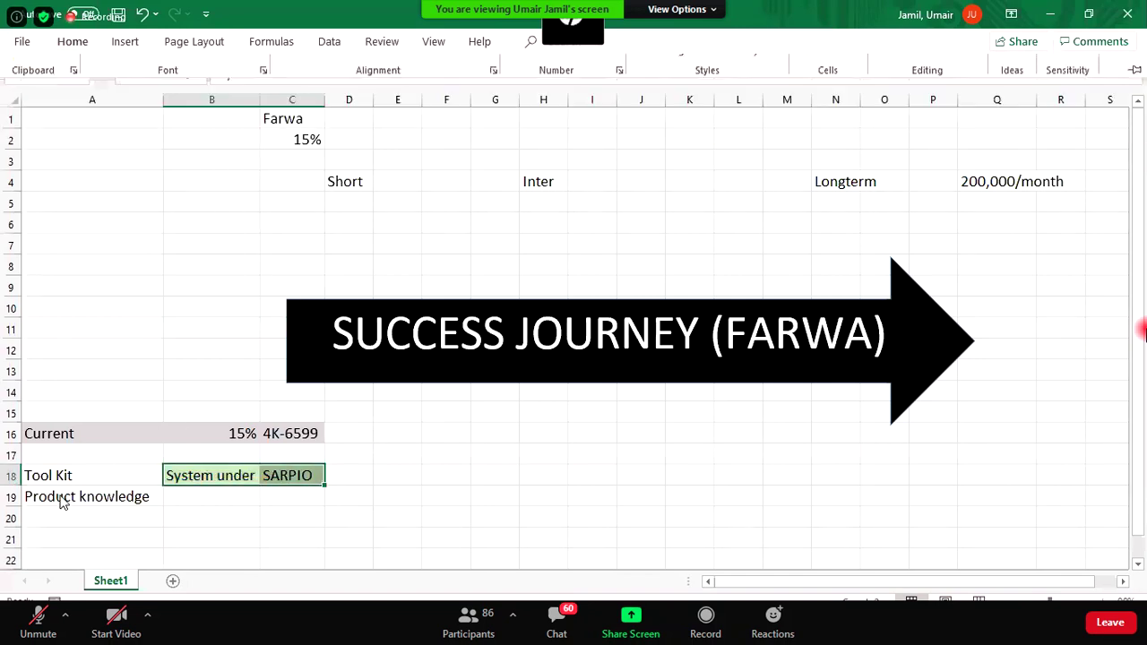
{"action": "left_click", "coordinate": [60, 495]}
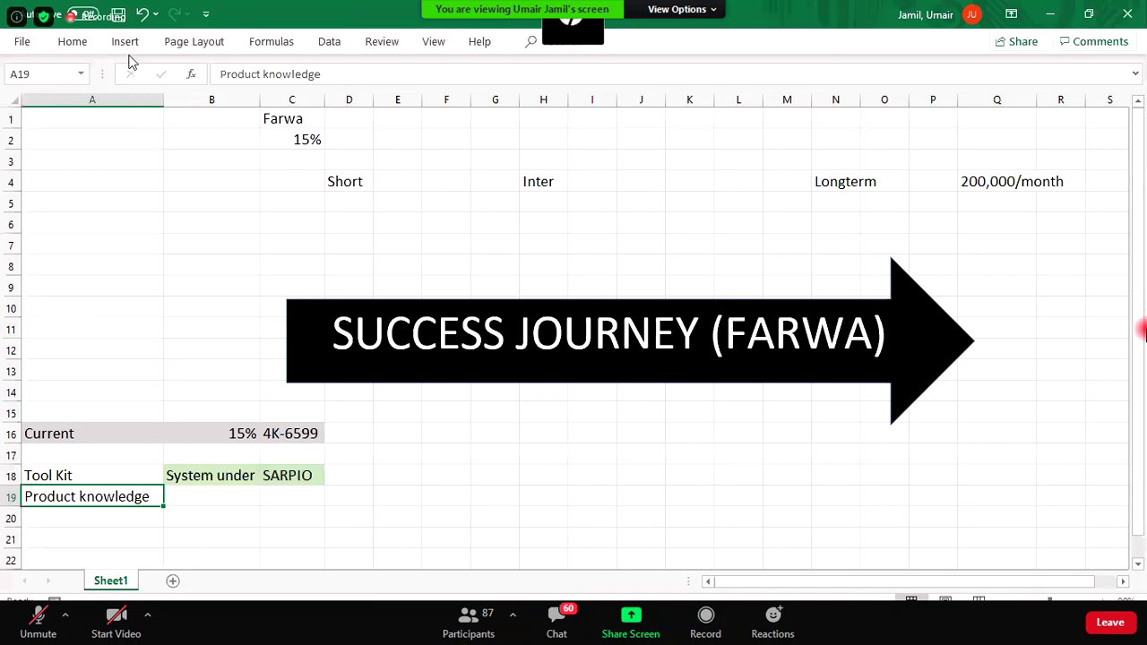
Fill cell A19, containing "Product knowledge", with the same light green as the Tool Kit entries.
{"action": "left_click", "coordinate": [68, 42]}
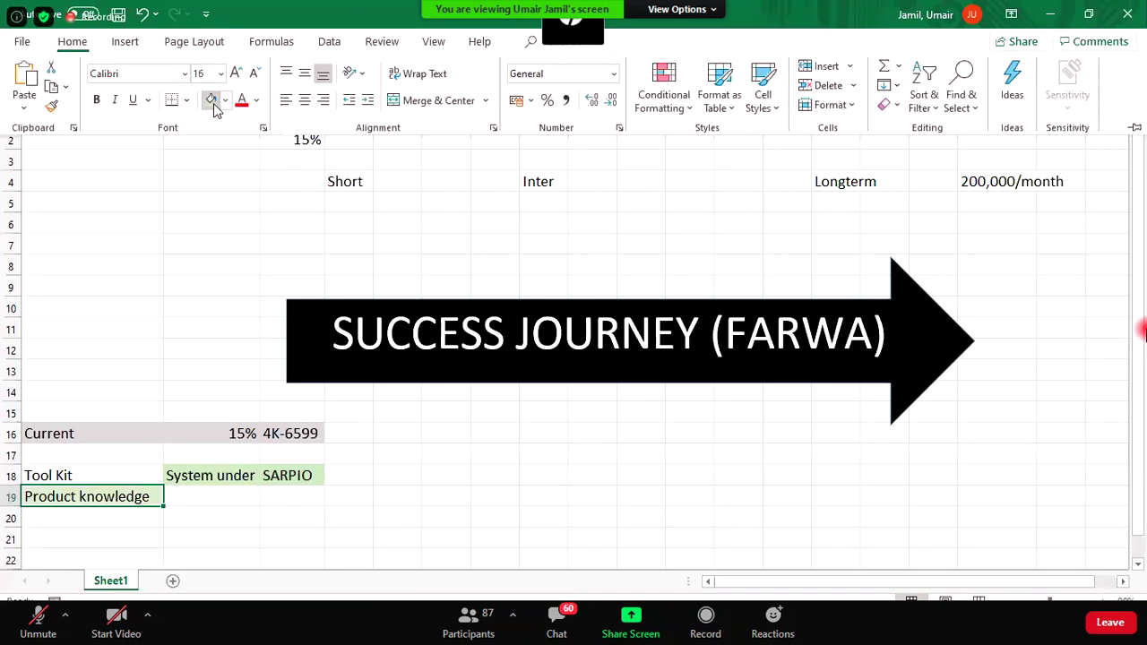
{"action": "left_click", "coordinate": [191, 523]}
{"action": "left_click", "coordinate": [191, 524]}
{"action": "left_click", "coordinate": [160, 534]}
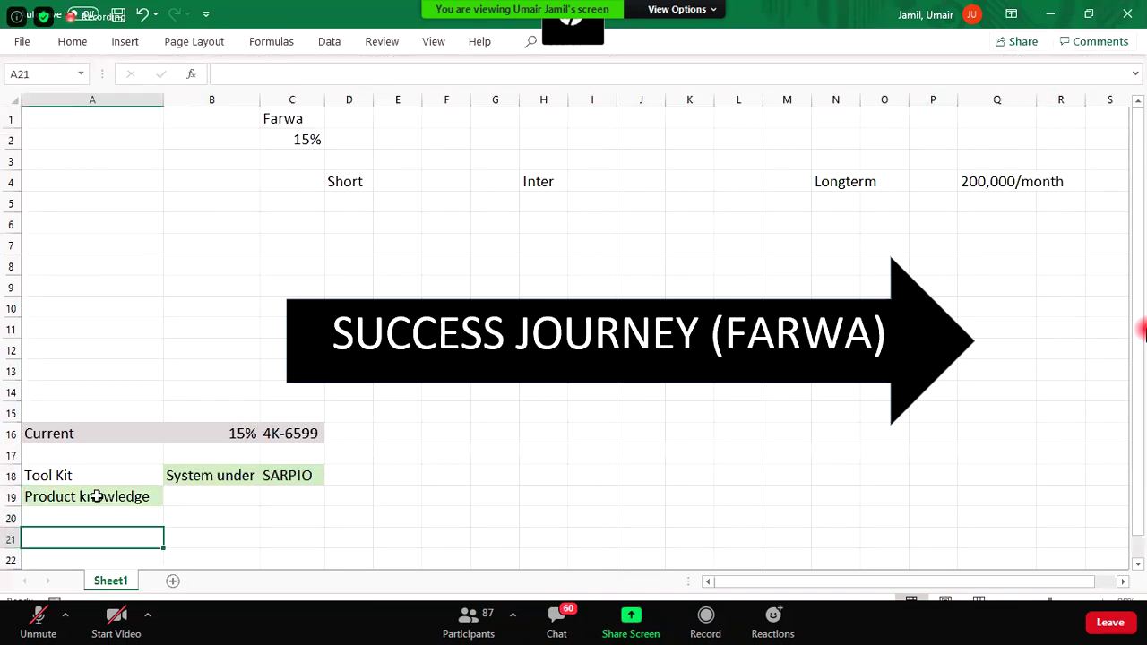
{"action": "left_click", "coordinate": [89, 474]}
{"action": "left_click", "coordinate": [290, 493], "text": "shift"}
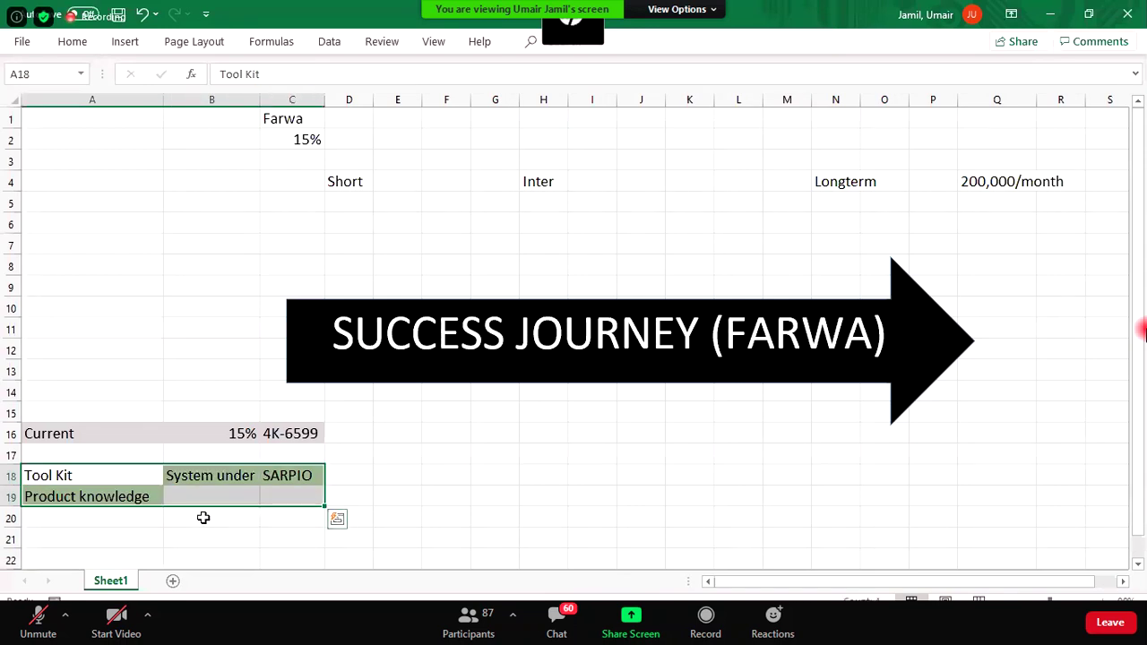
{"action": "left_click", "coordinate": [320, 203]}
{"action": "left_click", "coordinate": [317, 141]}
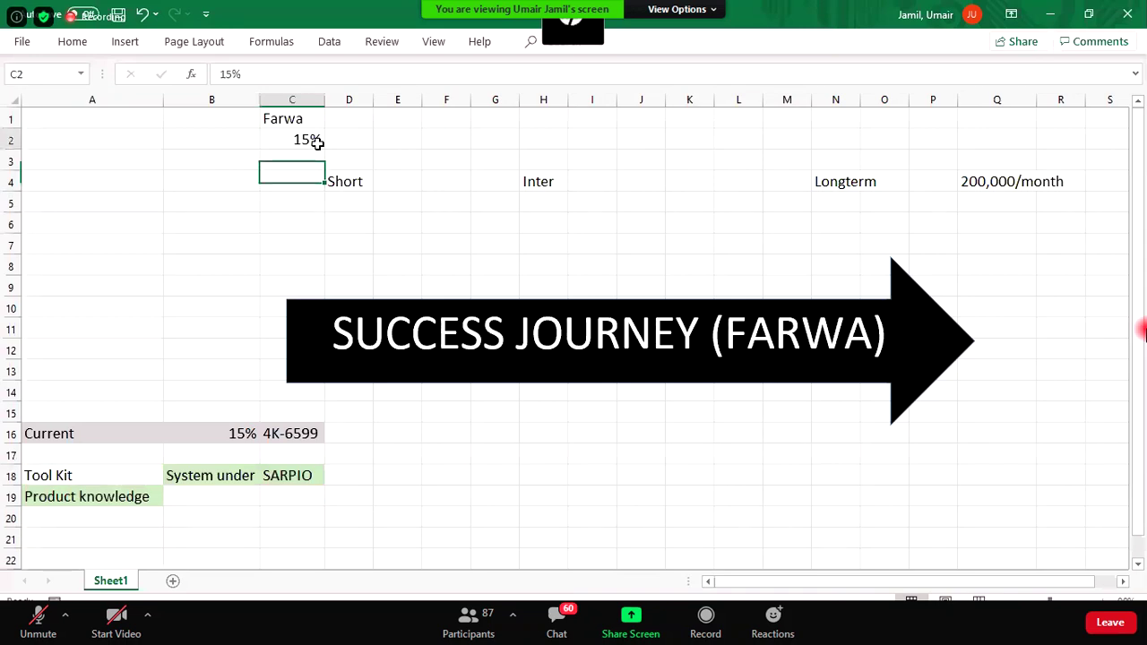
Enter 21% in cell R6, below the 200,000/month long-term target.
{"action": "left_click", "coordinate": [1019, 165]}
{"action": "left_click", "coordinate": [1012, 208]}
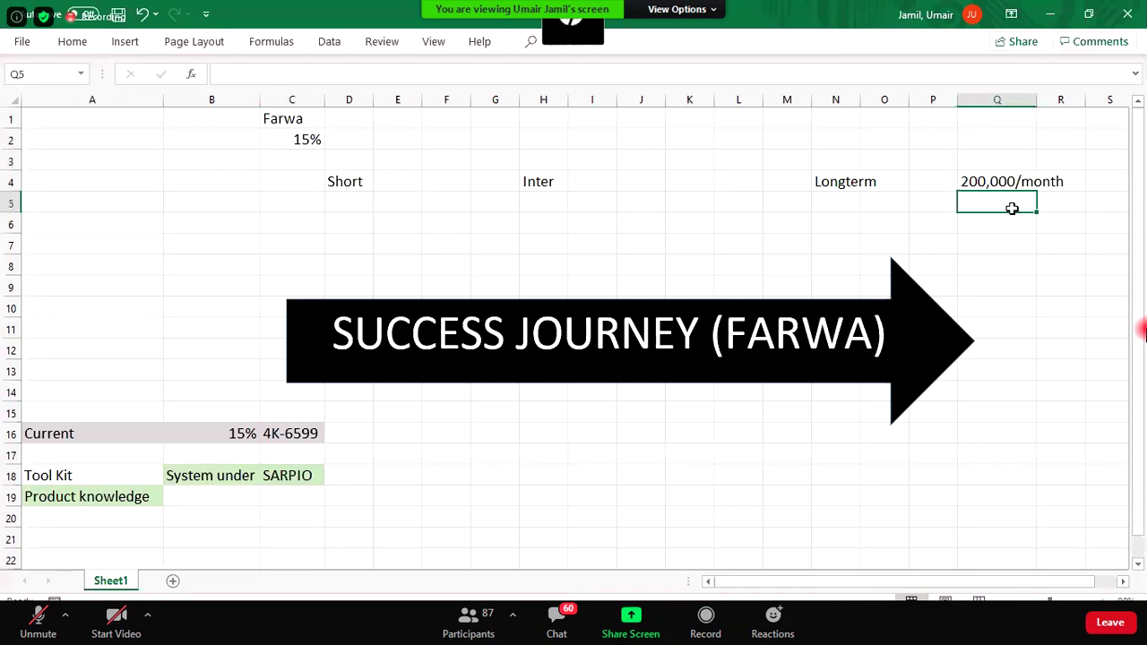
{"action": "key", "text": "Down"}
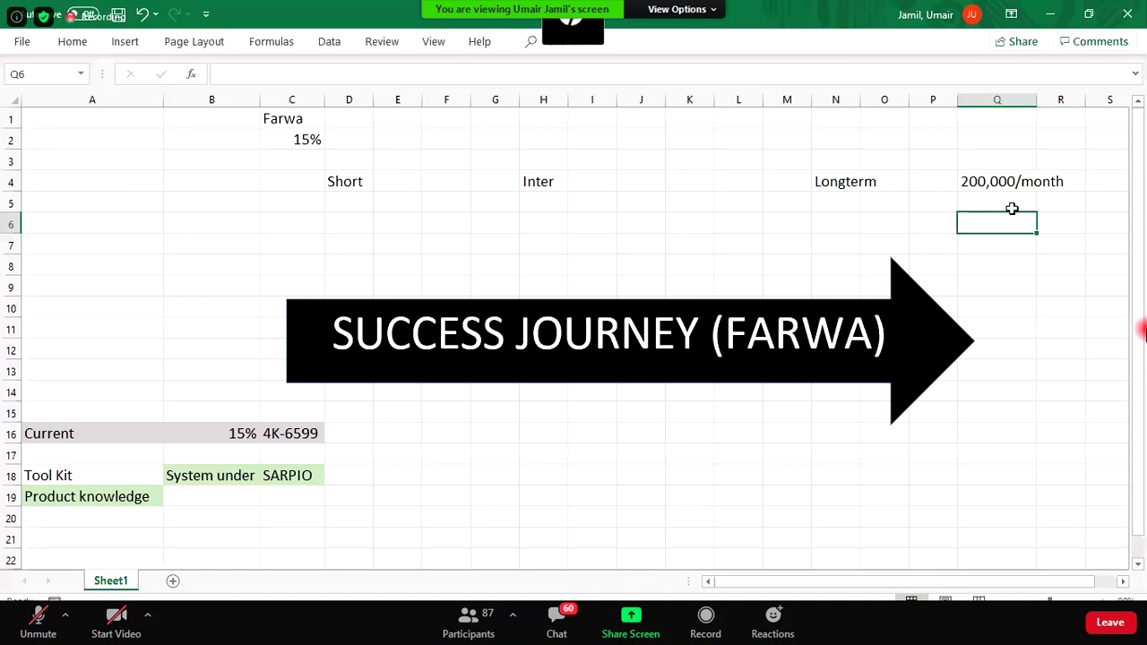
{"action": "scroll", "coordinate": [1012, 207], "scroll_direction": "right", "scroll_amount": 3}
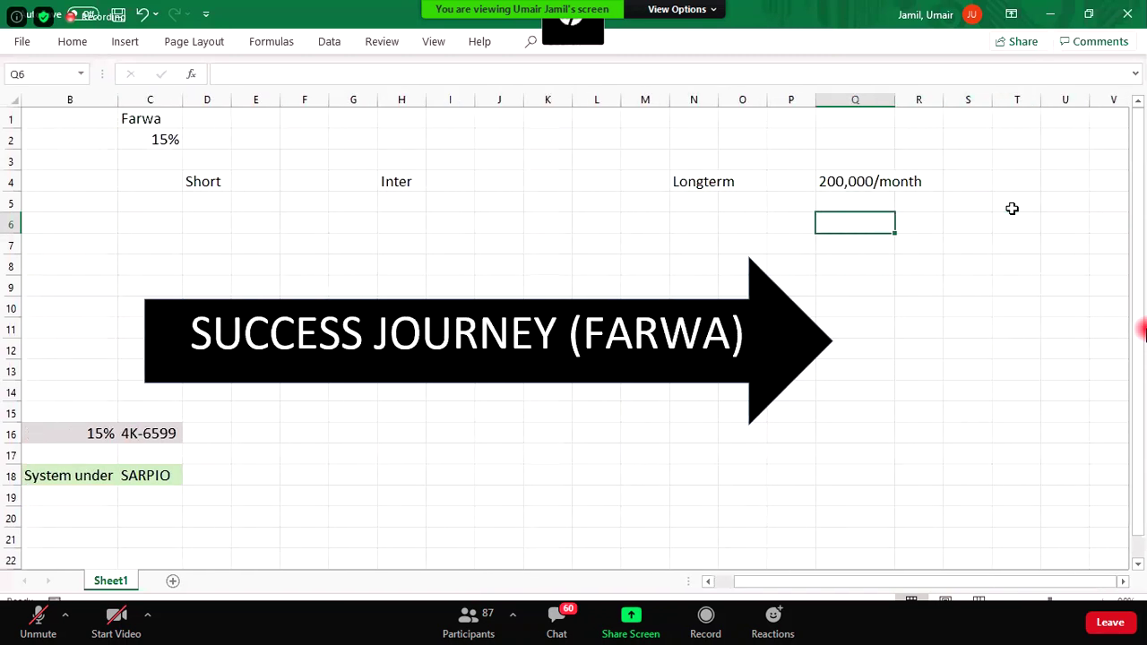
{"action": "key", "text": "Right"}
{"action": "type", "text": "21"}
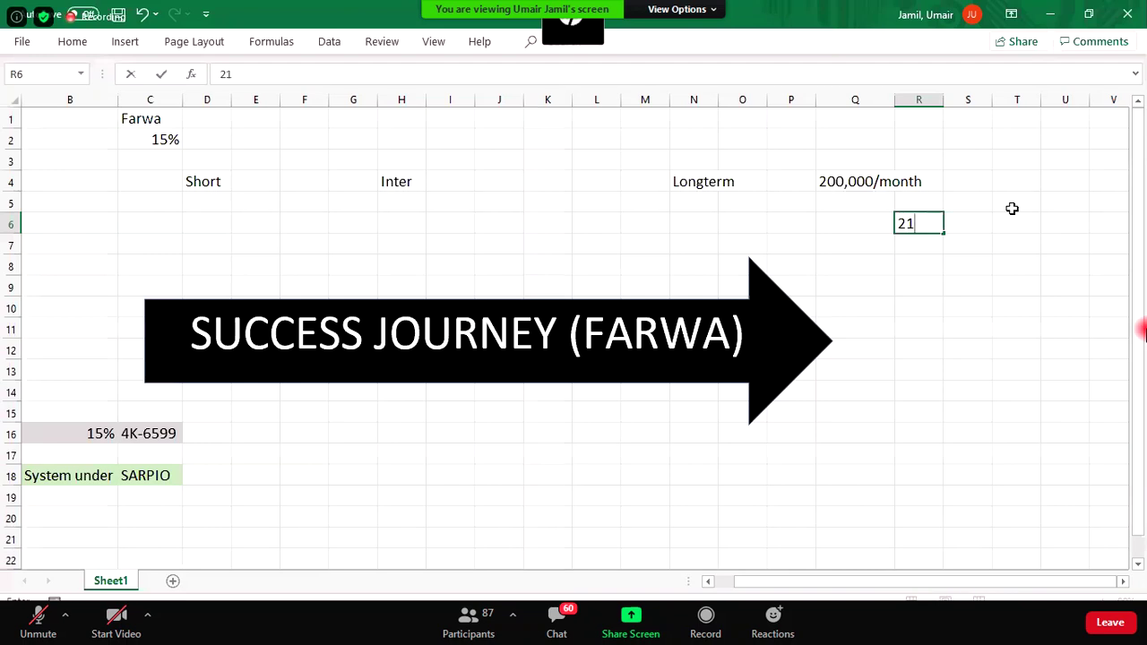
{"action": "type", "text": "%"}
{"action": "key", "text": "Tab"}
{"action": "key", "text": "Left"}
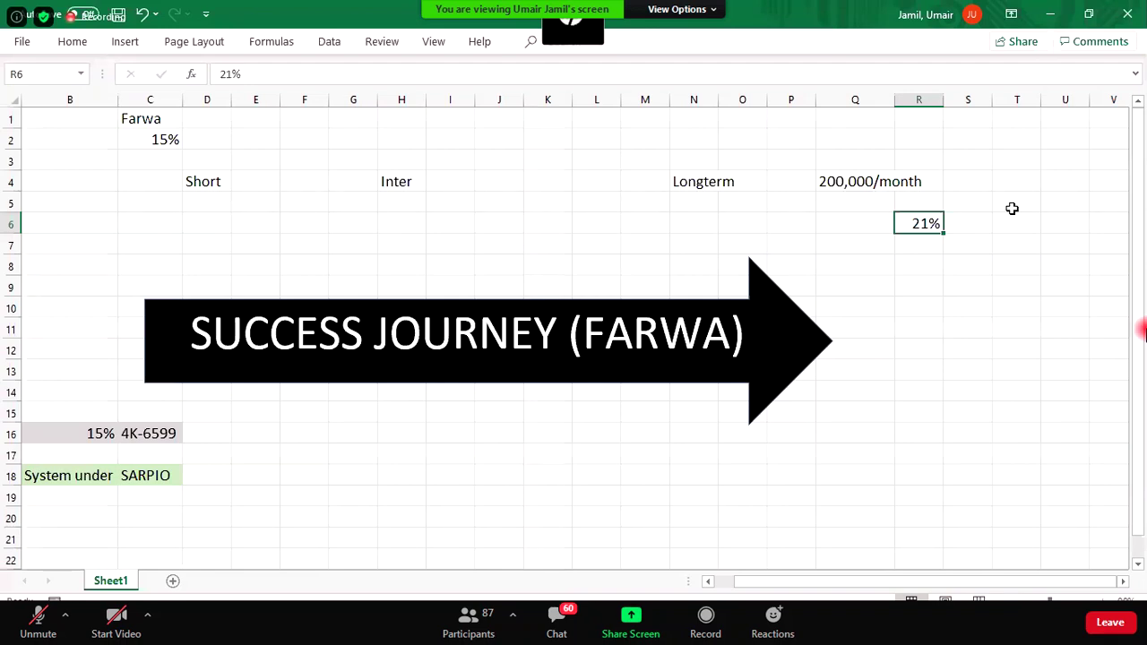
Enter "SM" in cell S6 beside the 21% figure.
{"action": "key", "text": "Right"}
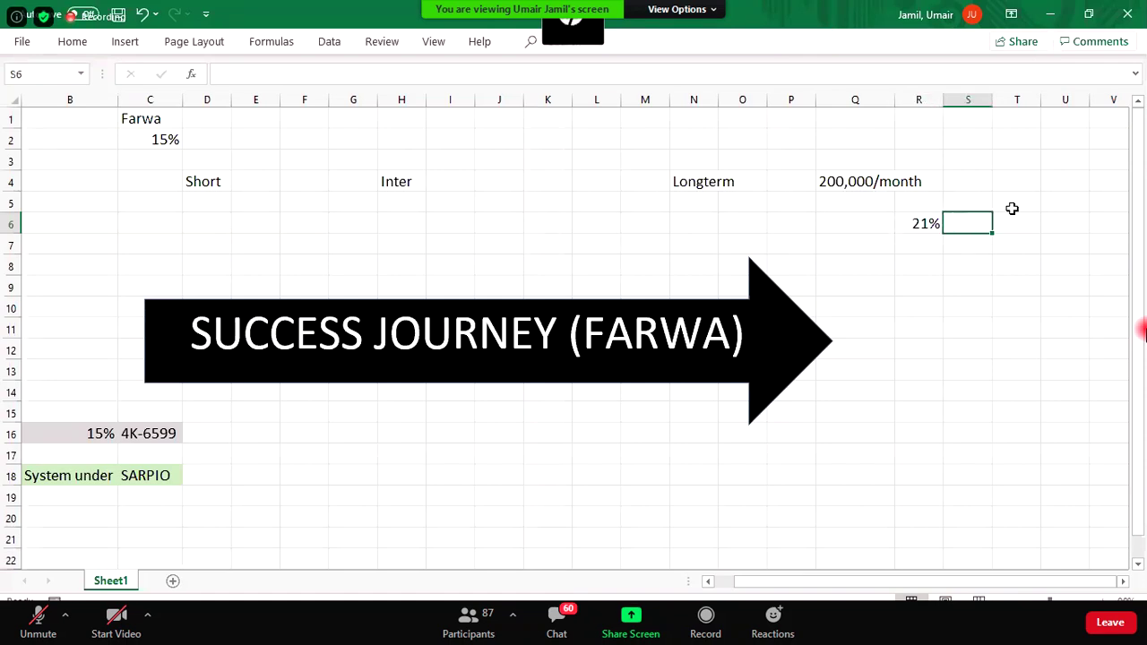
{"action": "type", "text": "SM"}
{"action": "key", "text": "Right"}
{"action": "key", "text": "Left"}
{"action": "key", "text": "Down"}
{"action": "key", "text": "Up"}
{"action": "key", "text": "Left"}
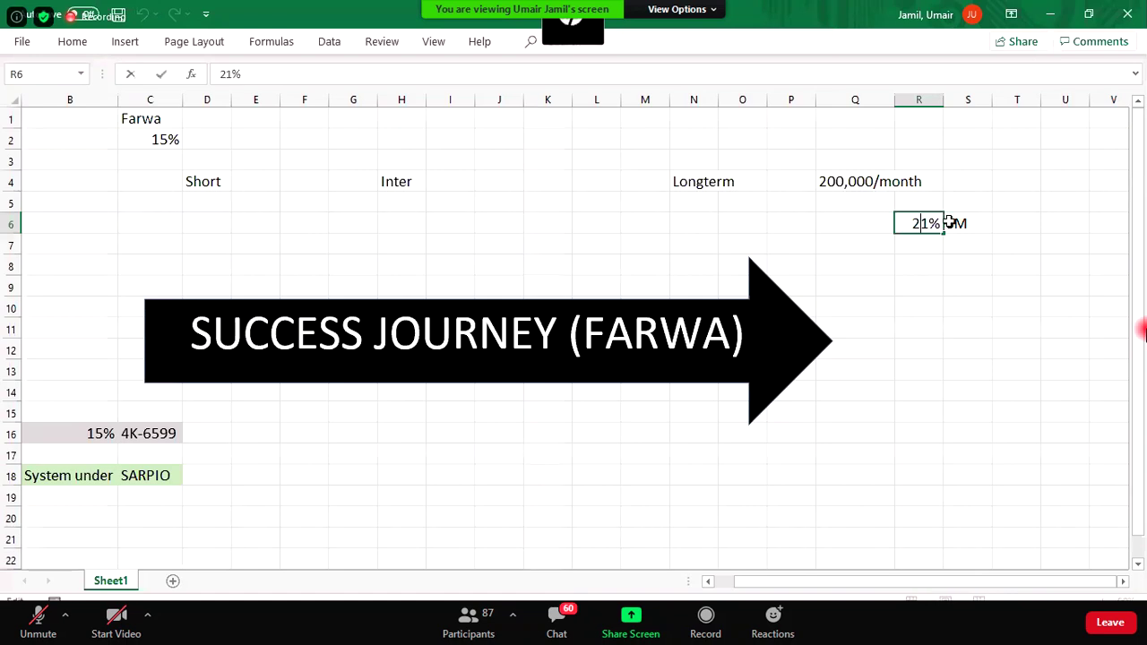
{"action": "left_click_drag", "start_coordinate": [980, 221], "coordinate": [917, 226]}
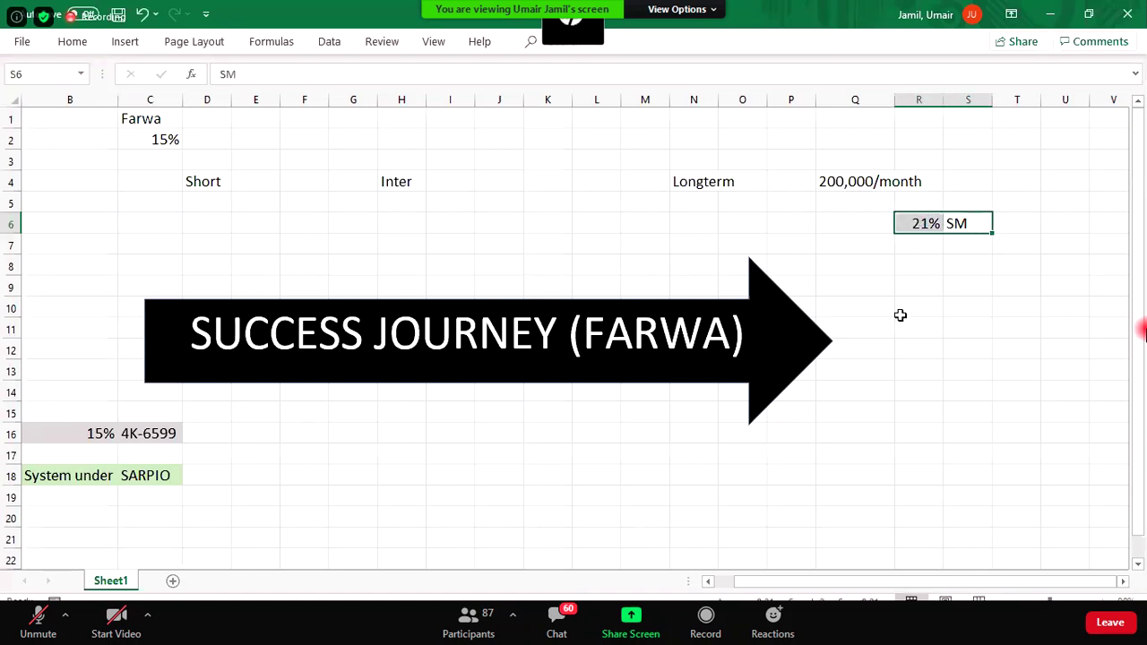
{"action": "left_click", "coordinate": [912, 285]}
{"action": "left_click", "coordinate": [930, 223]}
{"action": "left_click_drag", "start_coordinate": [930, 223], "coordinate": [955, 224]}
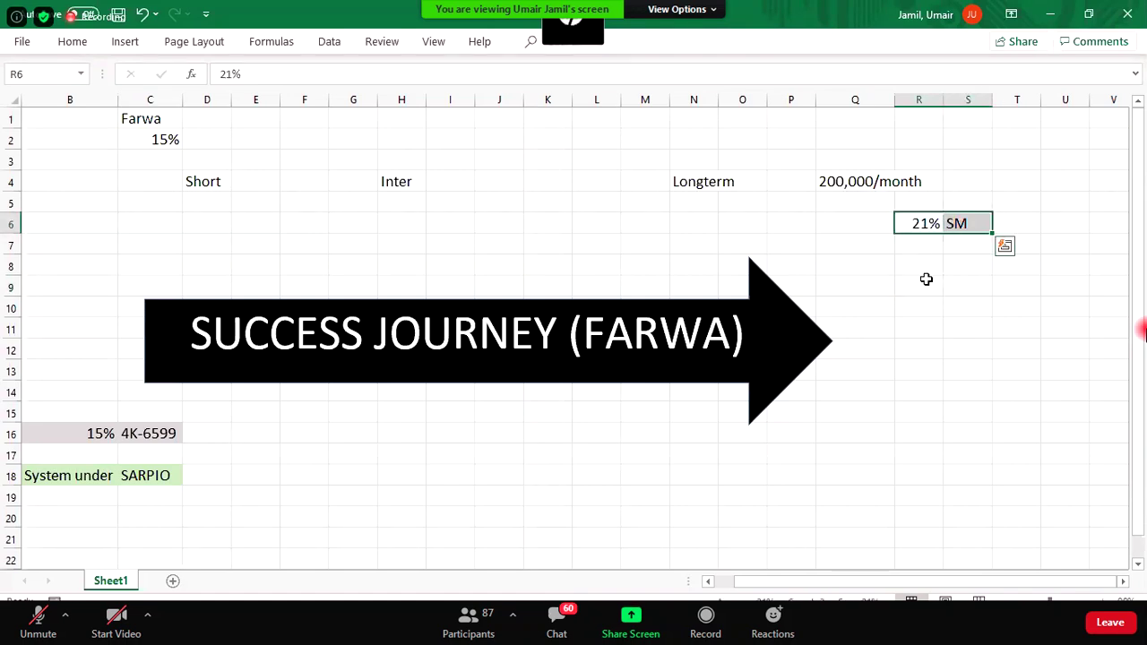
{"action": "left_click", "coordinate": [924, 248]}
{"action": "left_click_drag", "start_coordinate": [860, 265], "coordinate": [1061, 260]}
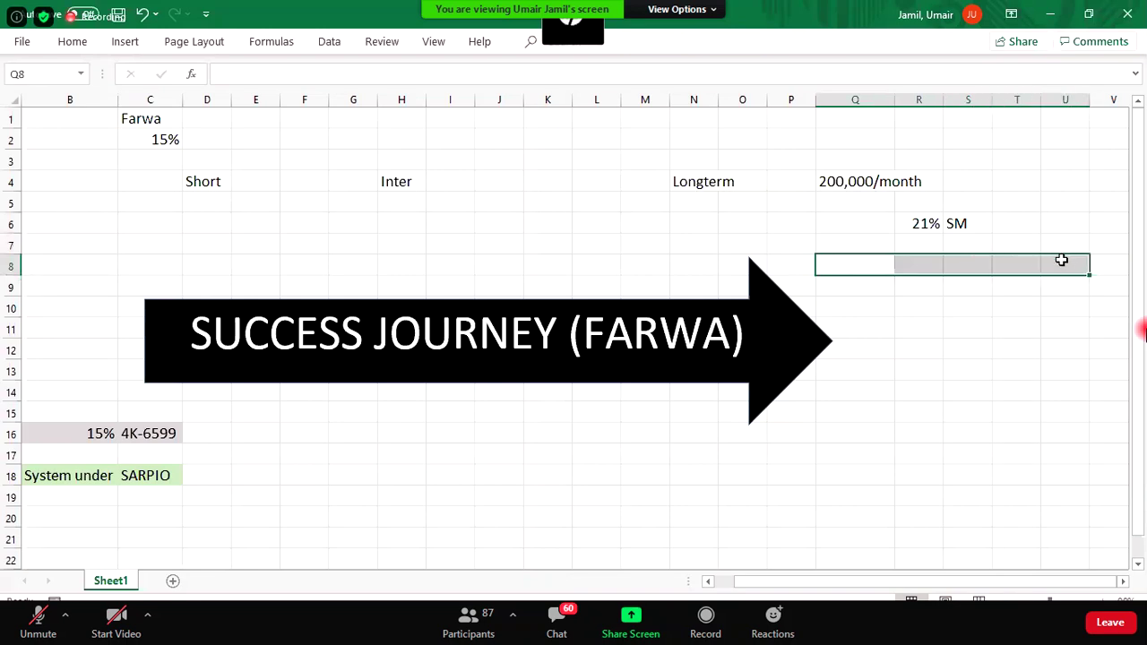
{"action": "left_click", "coordinate": [869, 246]}
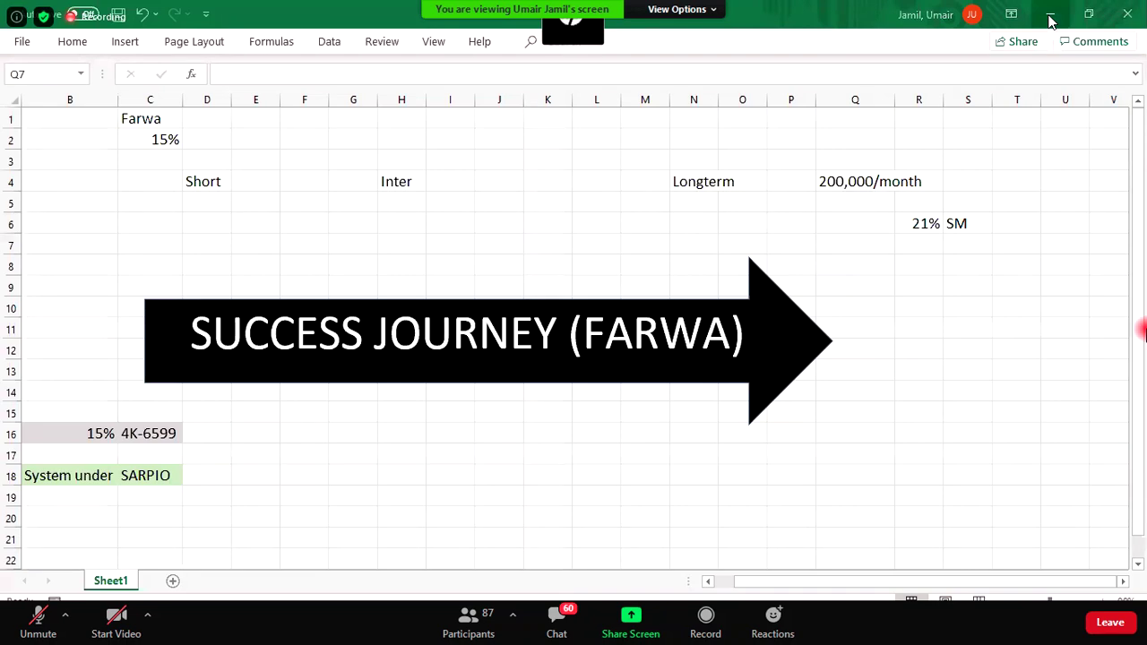
{"action": "left_click", "coordinate": [866, 266]}
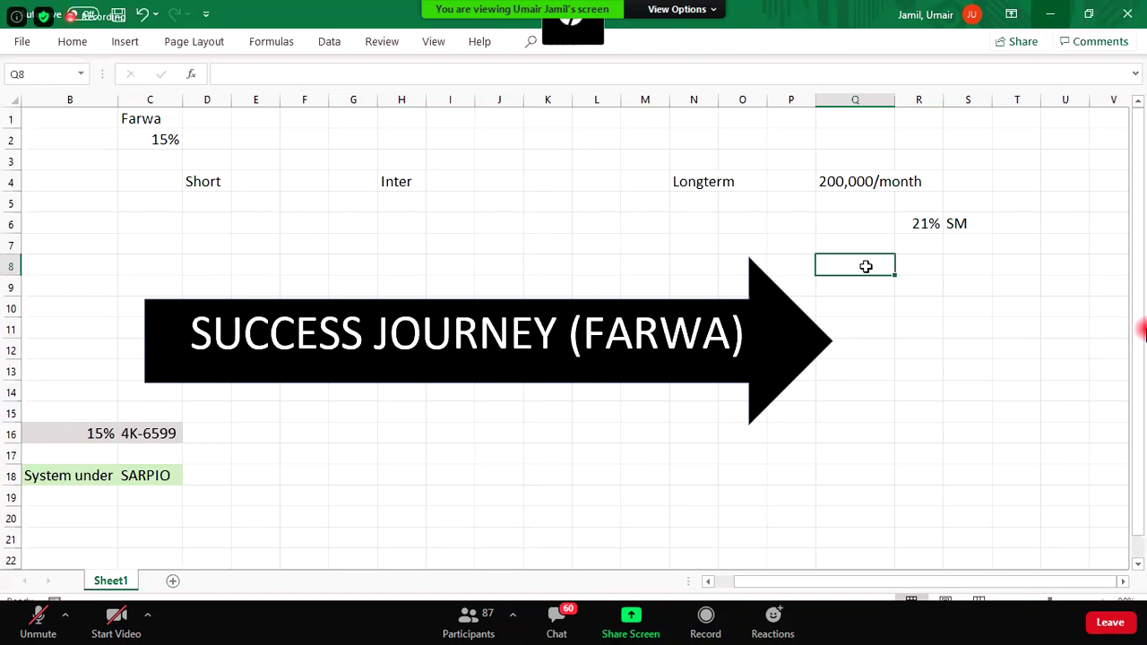
{"action": "key", "text": "Up"}
{"action": "key", "text": "Right"}
{"action": "key", "text": "Up"}
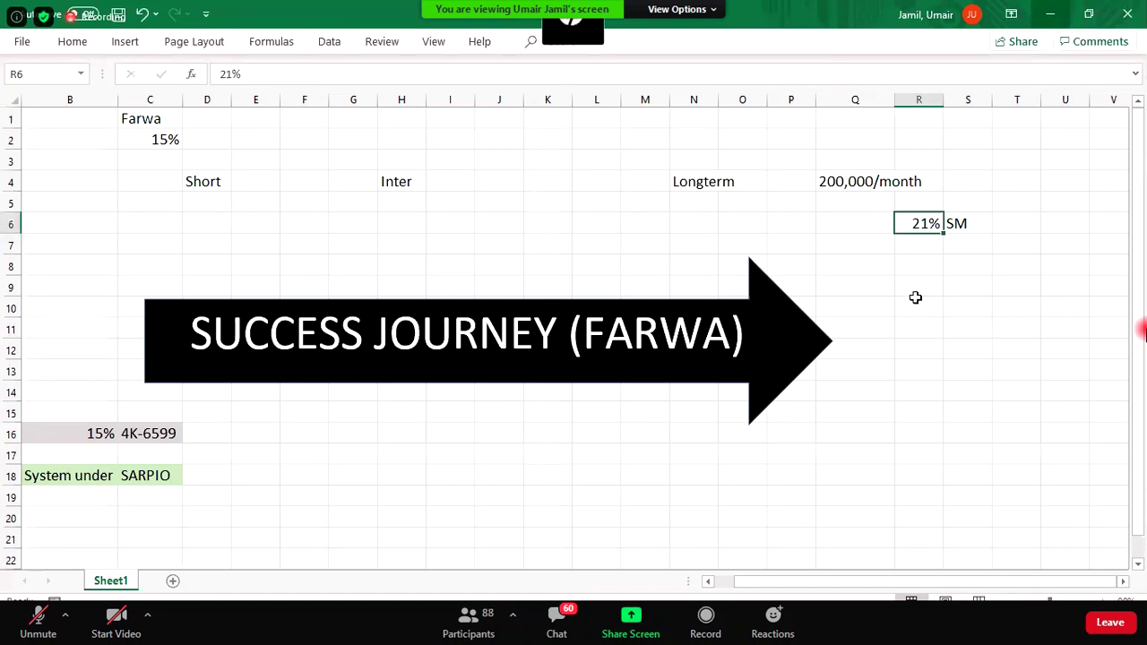
Enter 6% in Q9 and 3% in R9, below the 21% SM entry.
{"action": "left_click", "coordinate": [919, 267]}
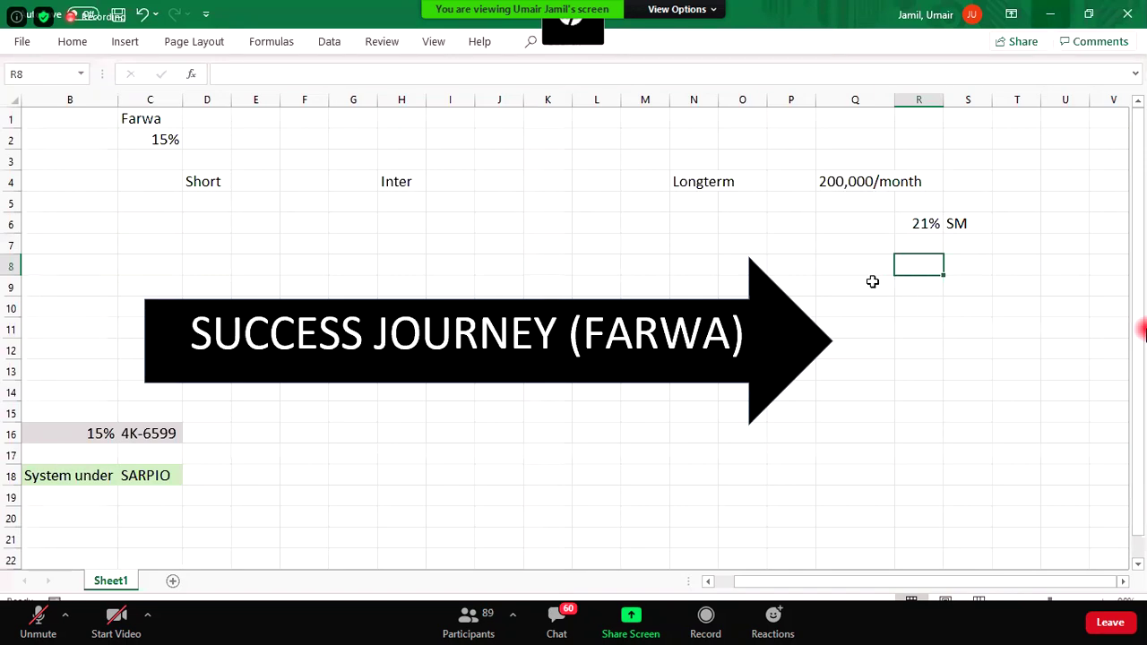
{"action": "left_click", "coordinate": [879, 283]}
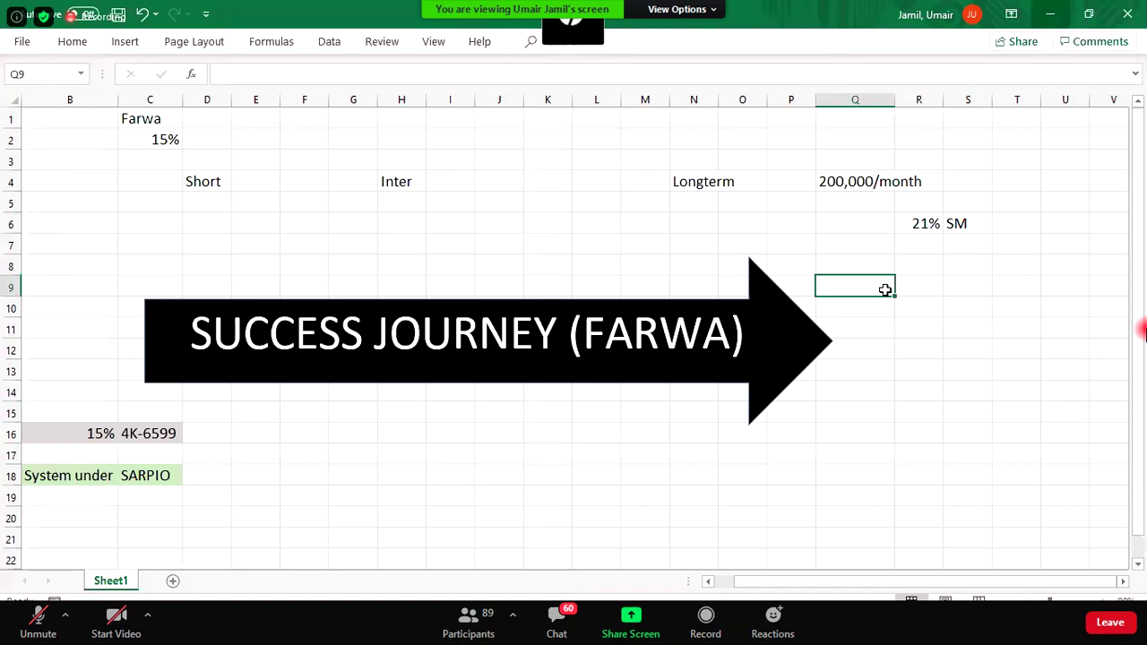
{"action": "type", "text": "6"}
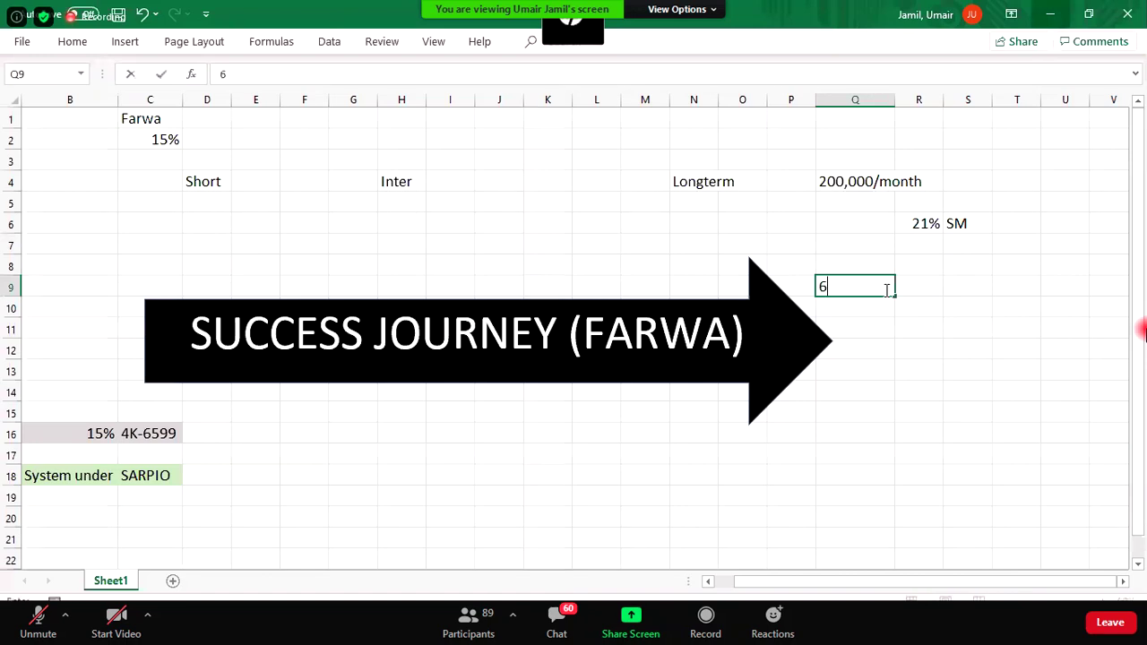
{"action": "type", "text": "%"}
{"action": "key", "text": "Tab"}
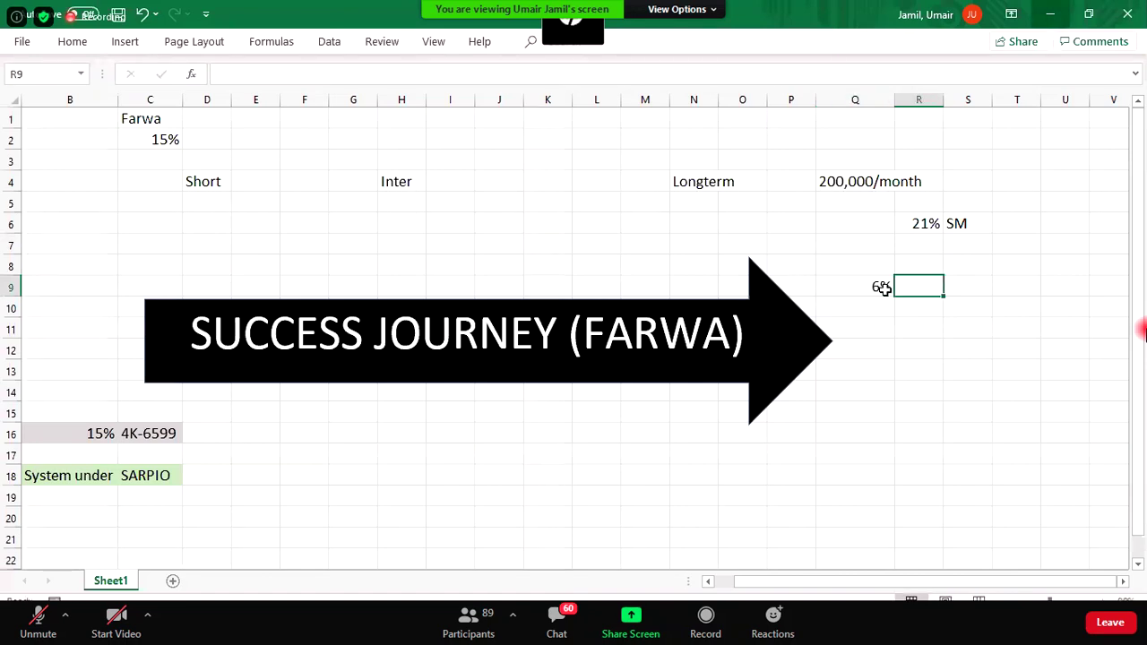
{"action": "type", "text": "3%"}
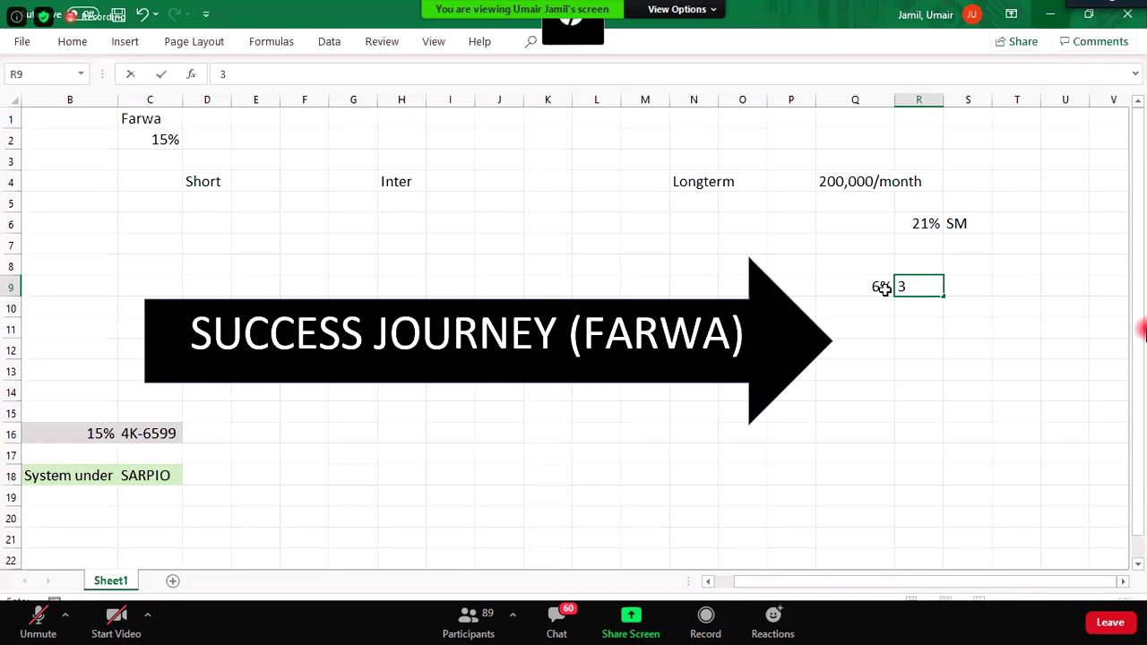
{"action": "key", "text": "Return"}
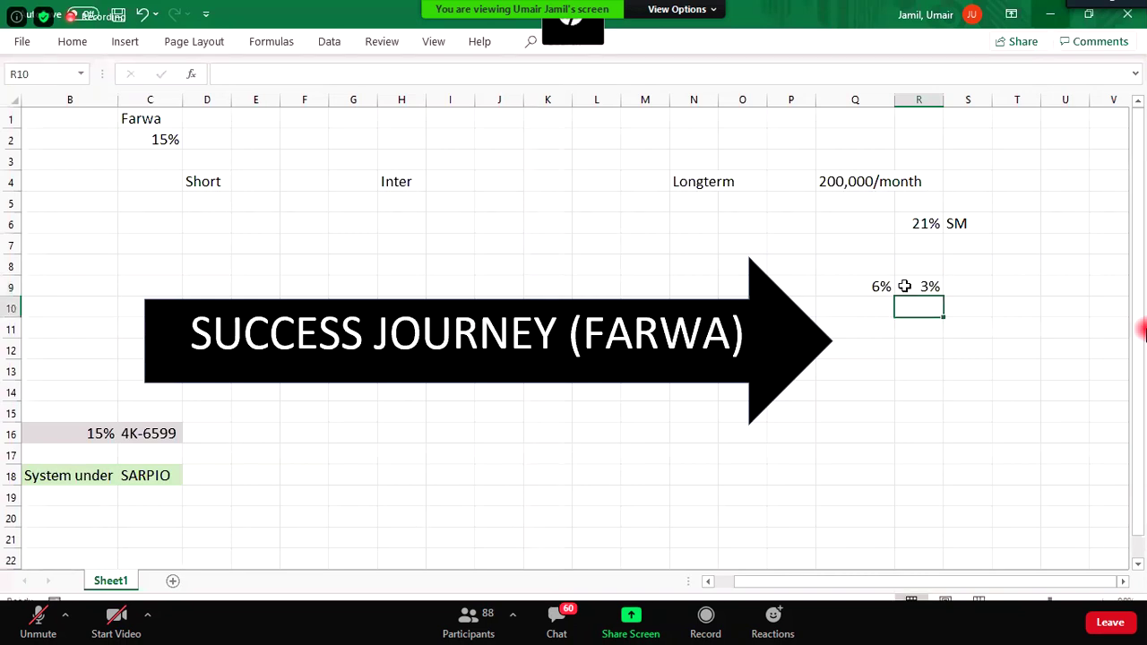
Enter "6K to 8K" in Q10 under 6% and "3k - 5K" in R10 under 3%.
{"action": "left_click", "coordinate": [876, 305]}
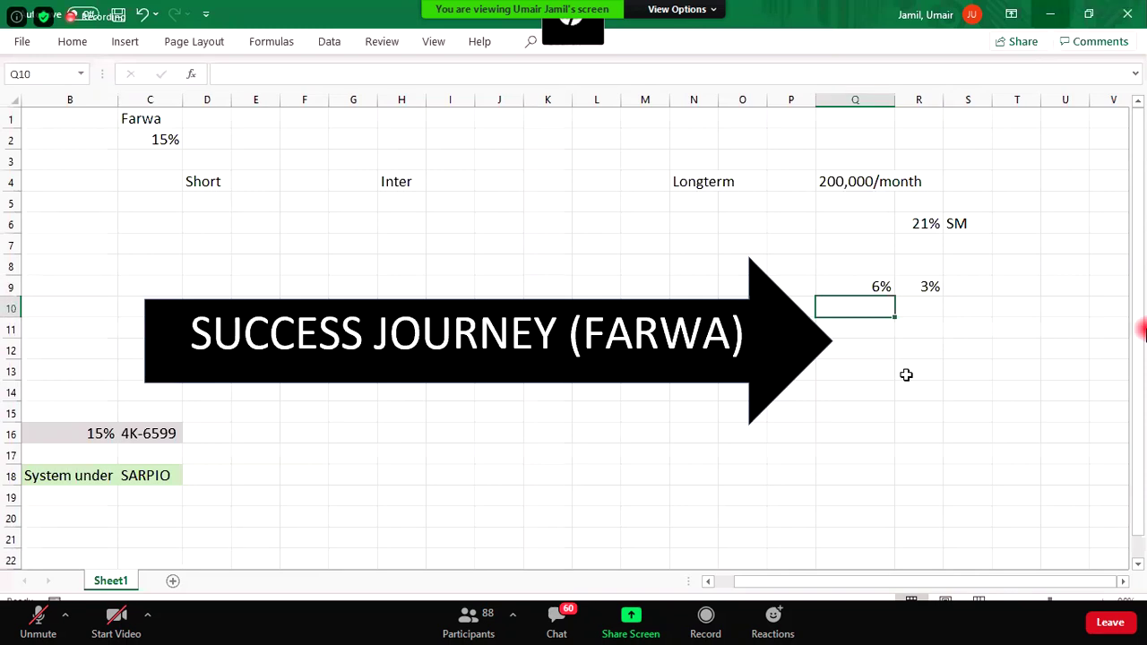
{"action": "type", "text": "600"}
{"action": "key", "text": "BackSpace"}
{"action": "key", "text": "BackSpace"}
{"action": "type", "text": "K to 8K"}
{"action": "key", "text": "Tab"}
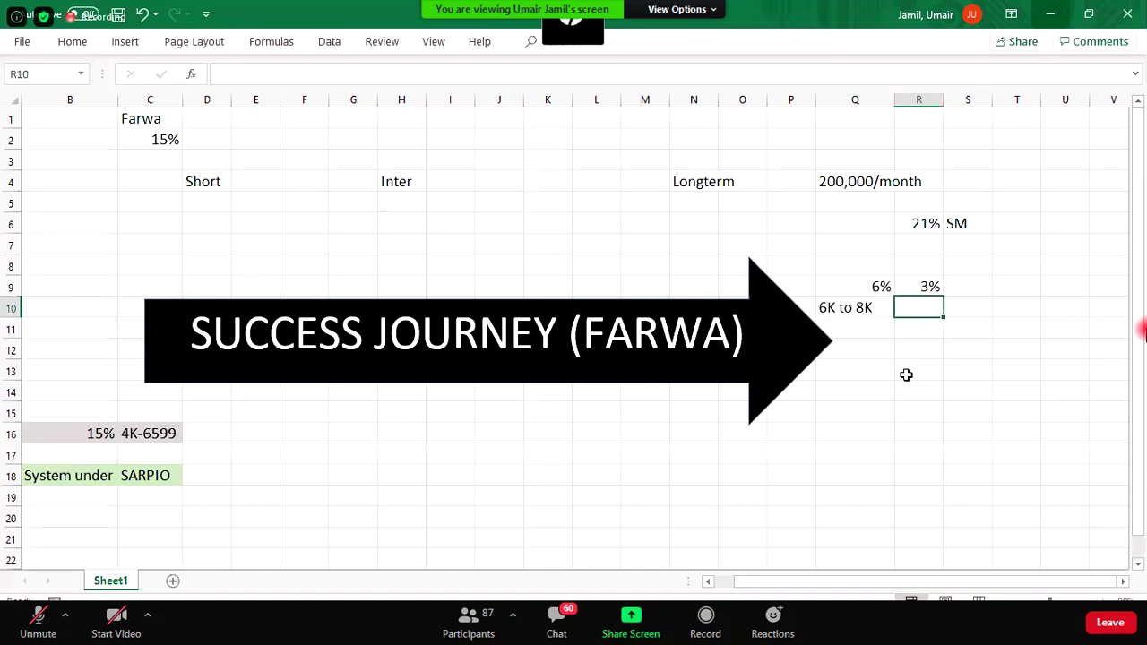
{"action": "key", "text": "Up"}
{"action": "key", "text": "Down"}
{"action": "type", "text": "3k"}
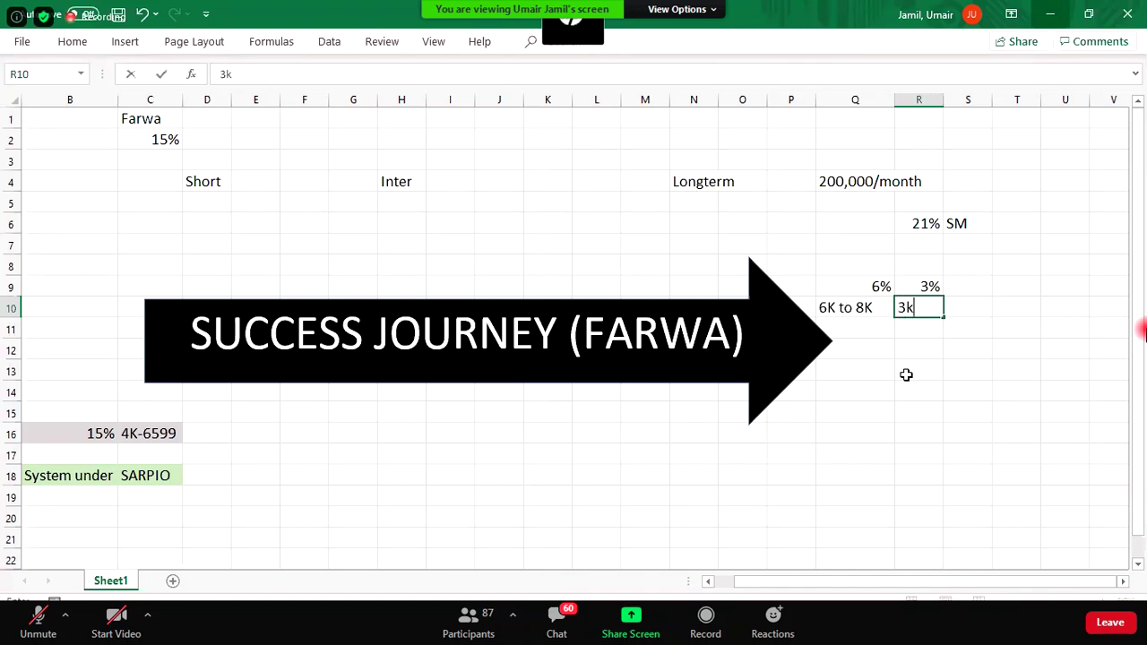
{"action": "type", "text": " - 5K"}
{"action": "key", "text": "Left"}
{"action": "key", "text": "Up"}
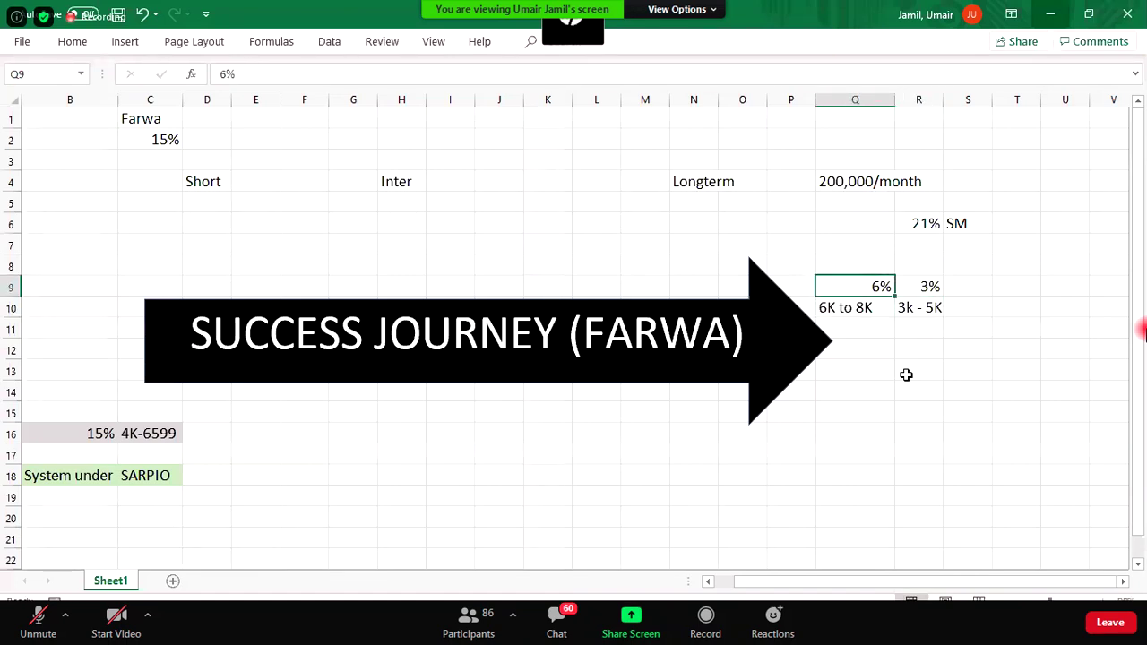
{"action": "key", "text": "shift+Right"}
{"action": "key", "text": "Down"}
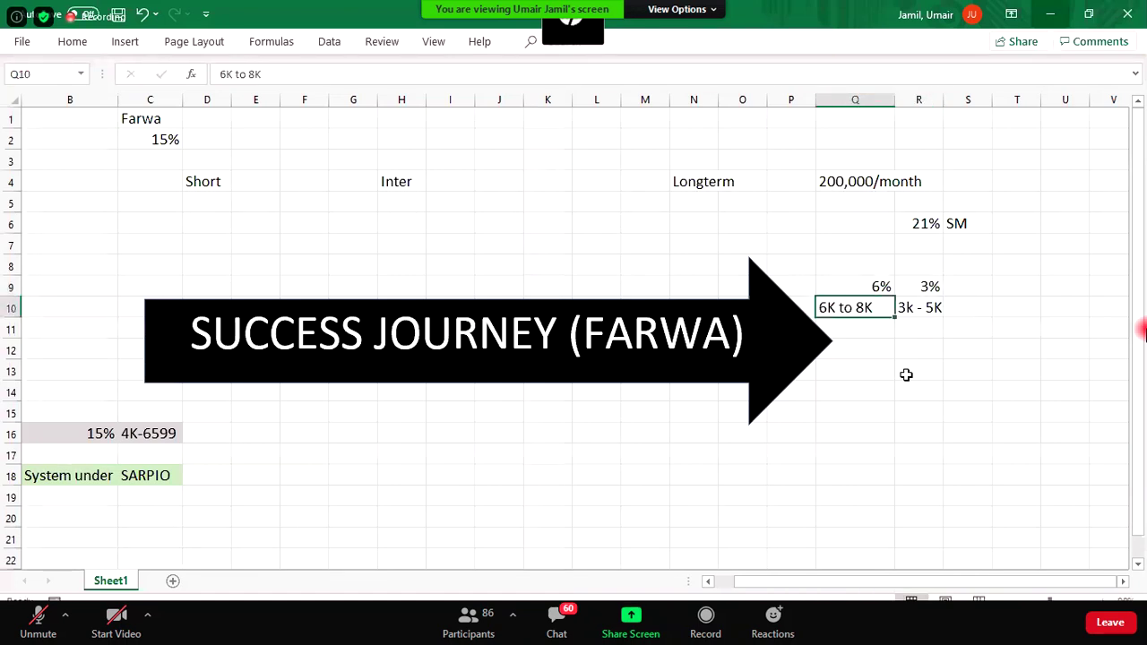
{"action": "key", "text": "Up"}
{"action": "key", "text": "Right"}
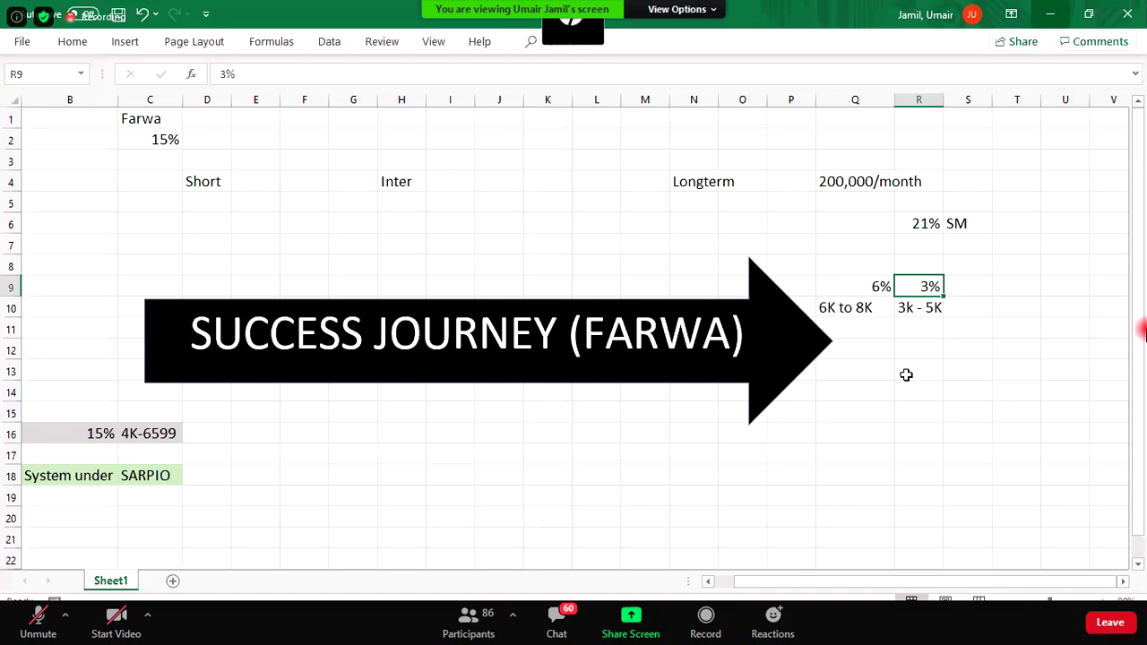
{"action": "key", "text": "Left"}
{"action": "key", "text": "Right"}
{"action": "key", "text": "Down"}
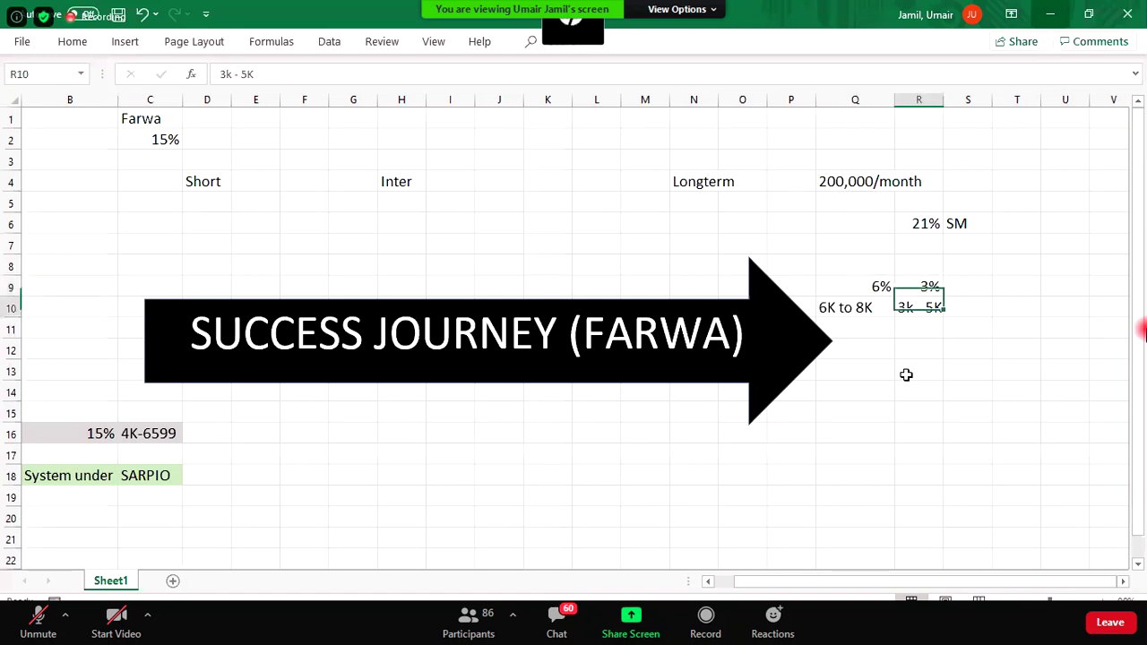
Enter 35 in cell Q12 and 6000 in Q13, below the 6K to 8K range.
{"action": "key", "text": "Left"}
{"action": "key", "text": "Down"}
{"action": "key", "text": "Down"}
{"action": "key", "text": "Right"}
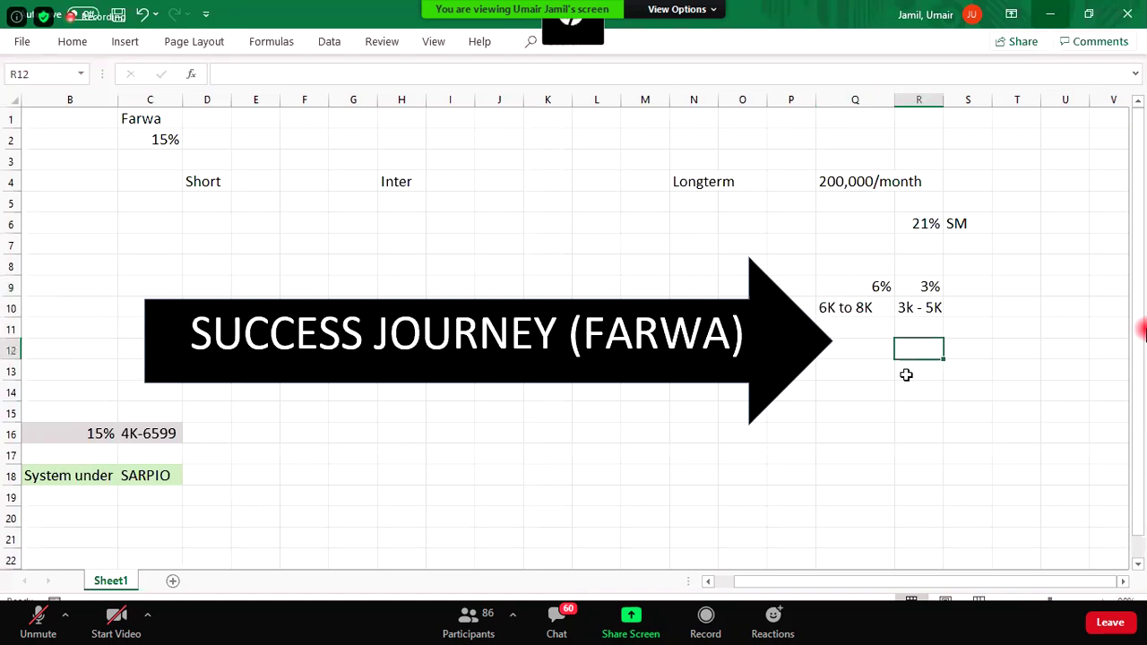
{"action": "key", "text": "Left"}
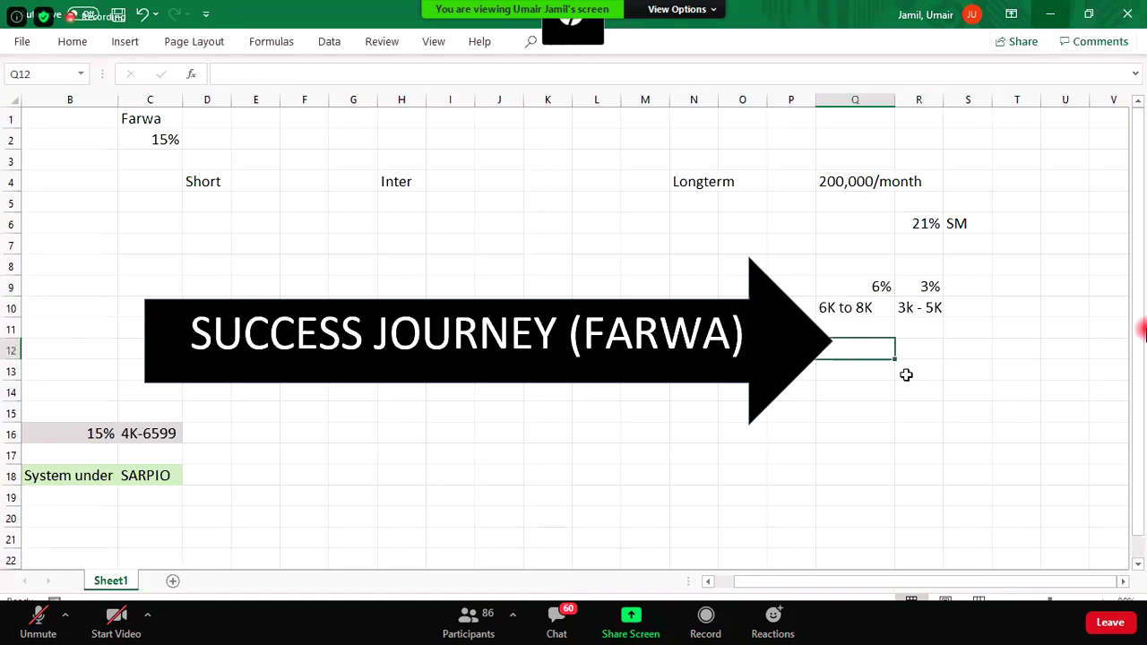
{"action": "type", "text": "35"}
{"action": "key", "text": "Return"}
{"action": "key", "text": "Up"}
{"action": "left_click", "coordinate": [879, 374]}
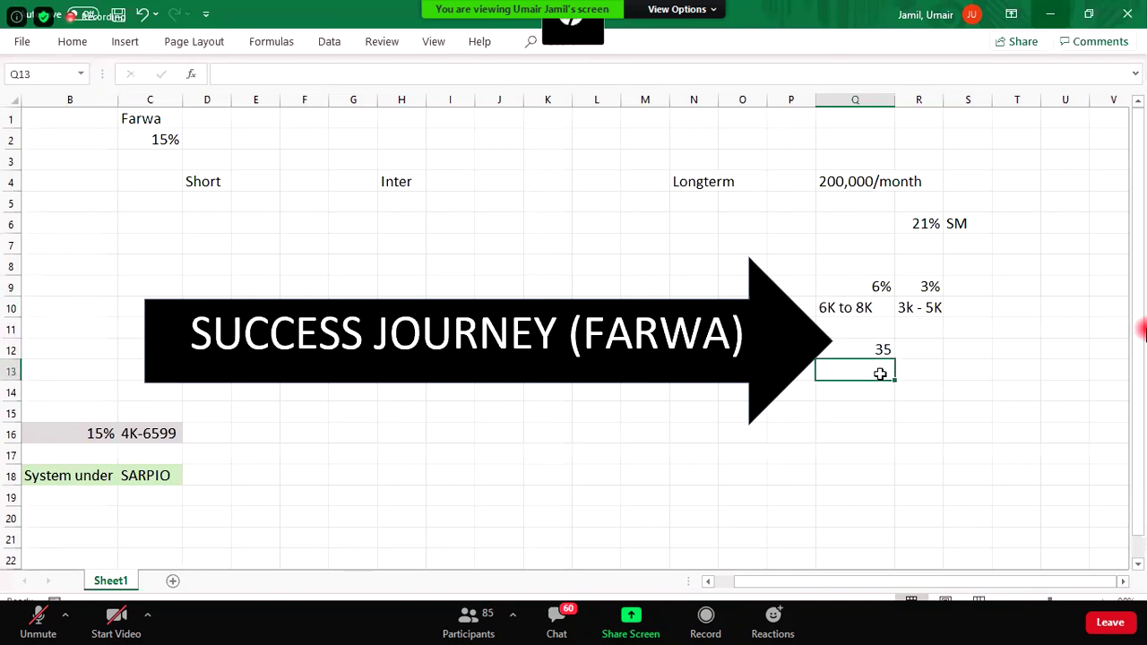
{"action": "type", "text": "6000"}
{"action": "key", "text": "Return"}
{"action": "key", "text": "Up"}
{"action": "key", "text": "Up"}
Multiply Q12 by Q13 in cell Q14 with the formula =Q12*Q13.
{"action": "left_click", "coordinate": [878, 408]}
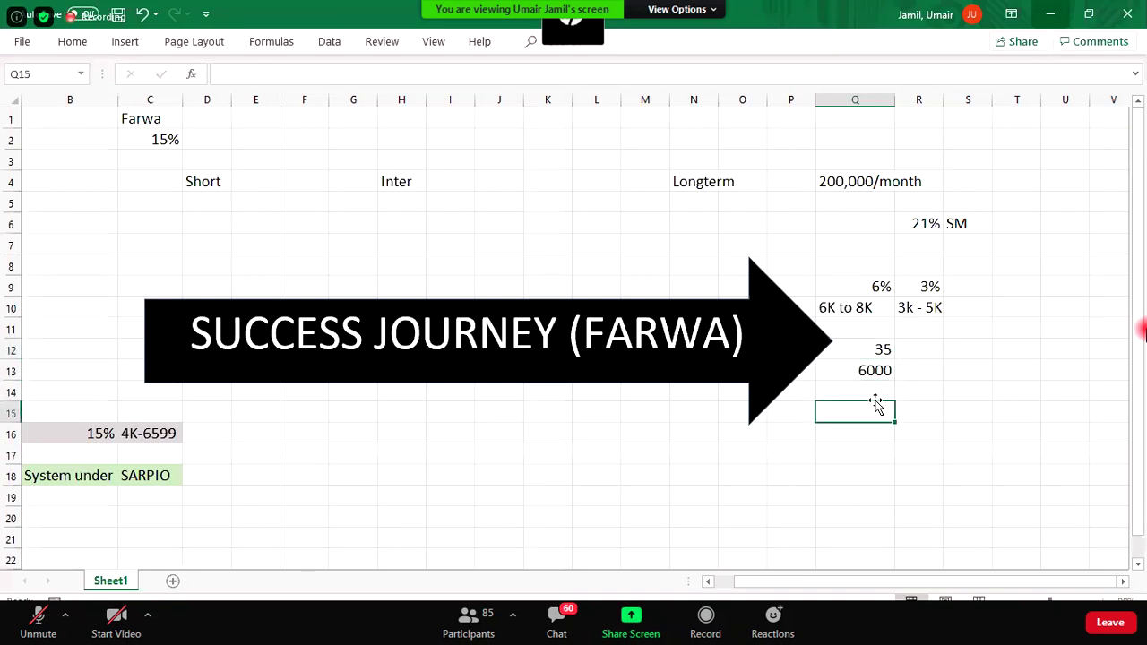
{"action": "left_click", "coordinate": [874, 391]}
{"action": "type", "text": "="}
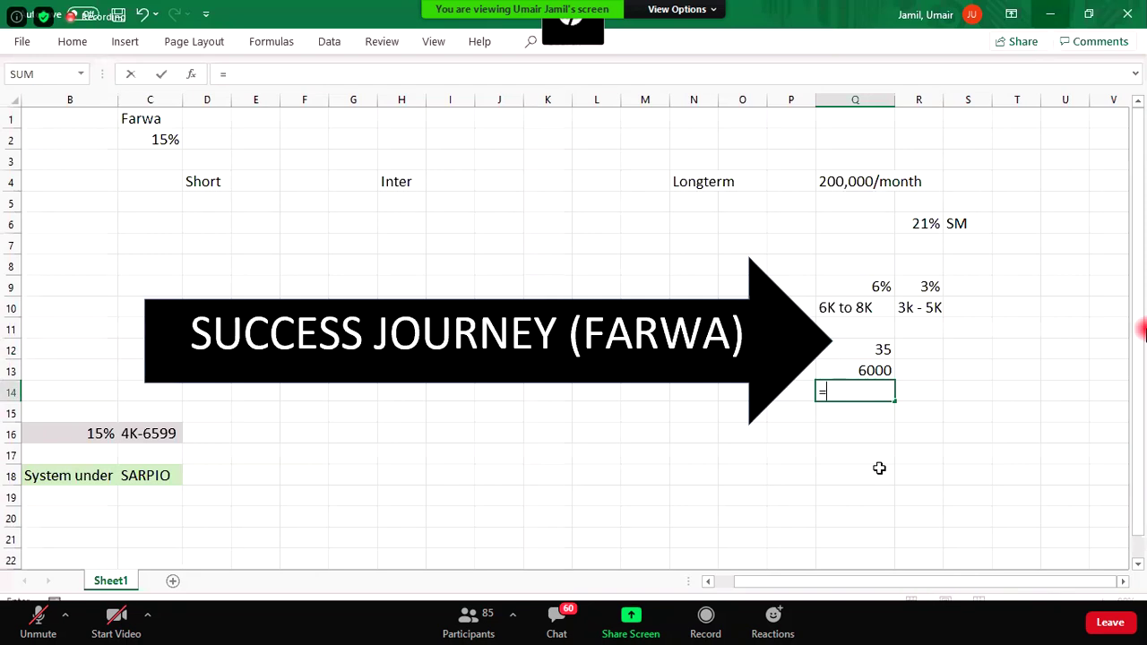
{"action": "key", "text": "Up"}
{"action": "key", "text": "Up"}
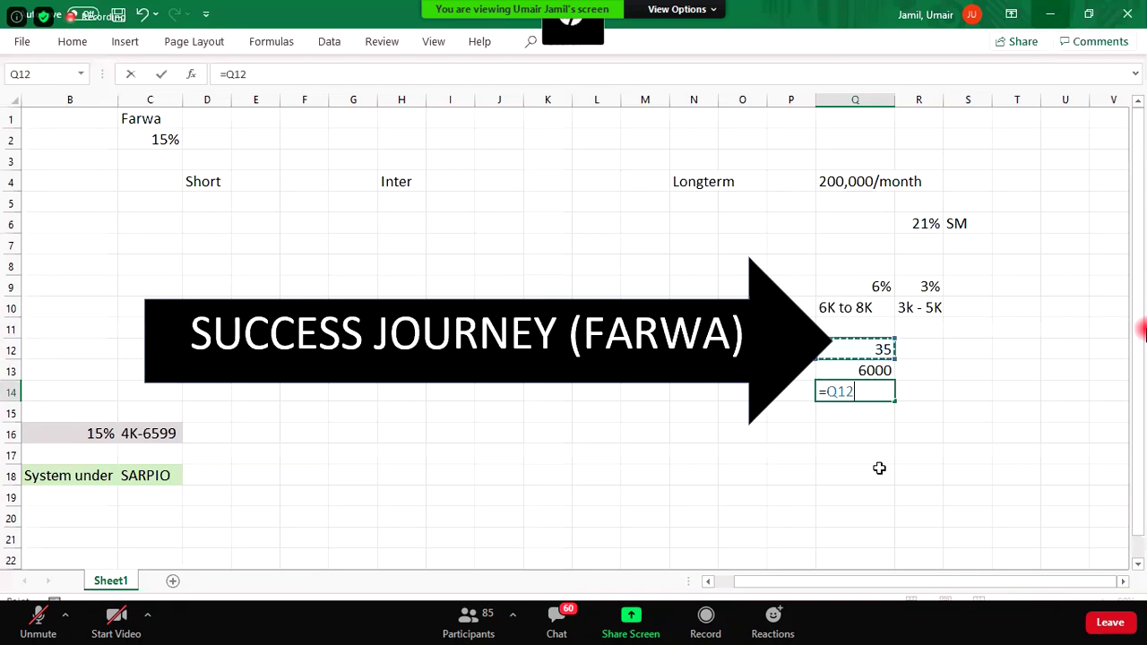
{"action": "type", "text": "*"}
{"action": "key", "text": "Up"}
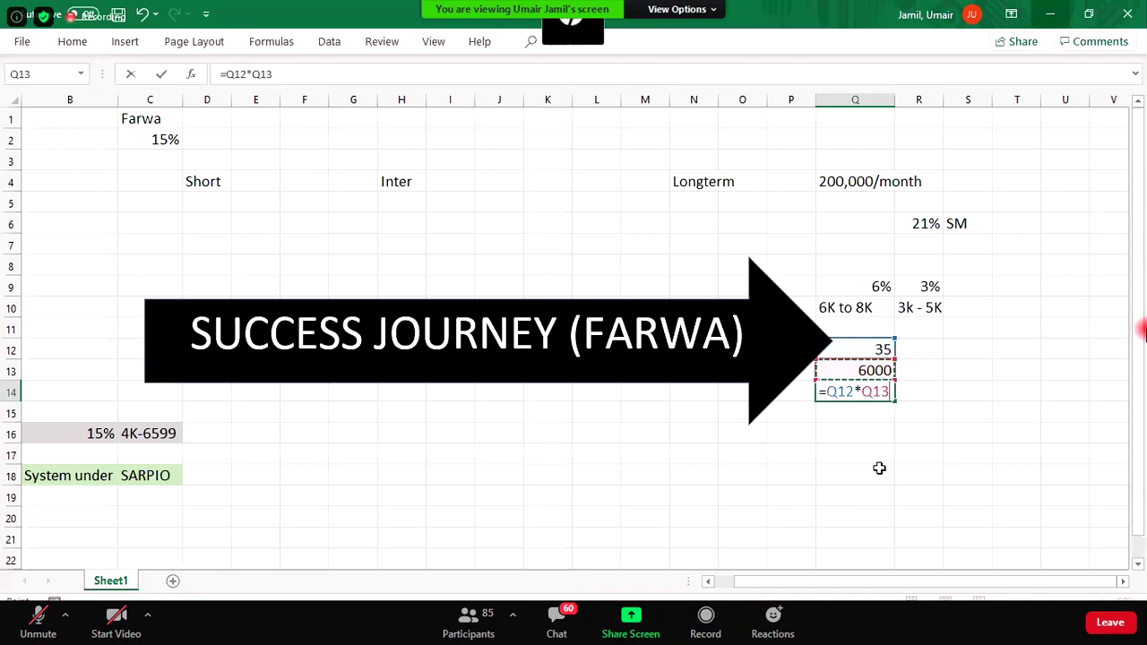
{"action": "key", "text": "Return"}
{"action": "key", "text": "Up"}
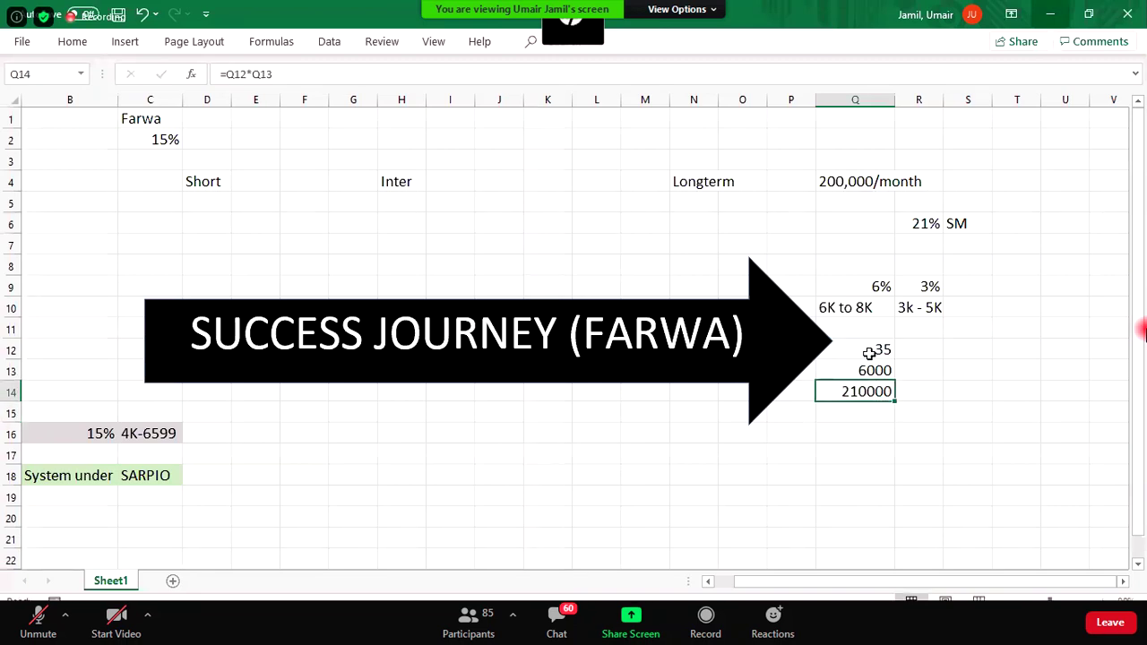
Fill cells Q12:Q14 with dark blue and set their text colour to white.
{"action": "left_click_drag", "start_coordinate": [876, 350], "coordinate": [879, 395]}
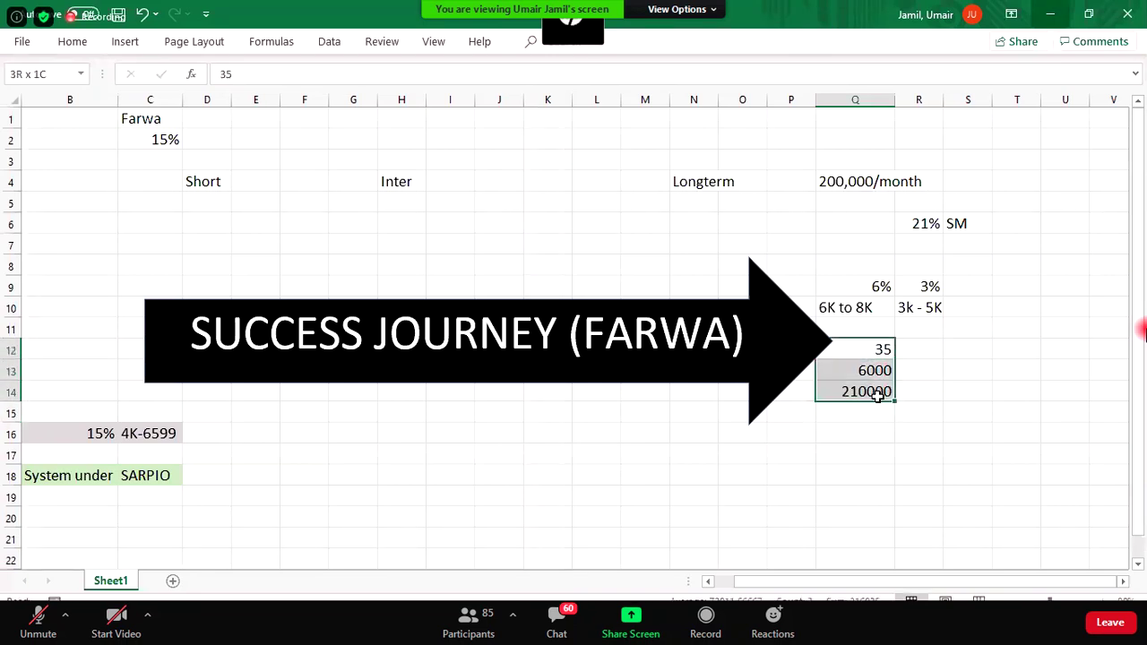
{"action": "left_click", "coordinate": [75, 45]}
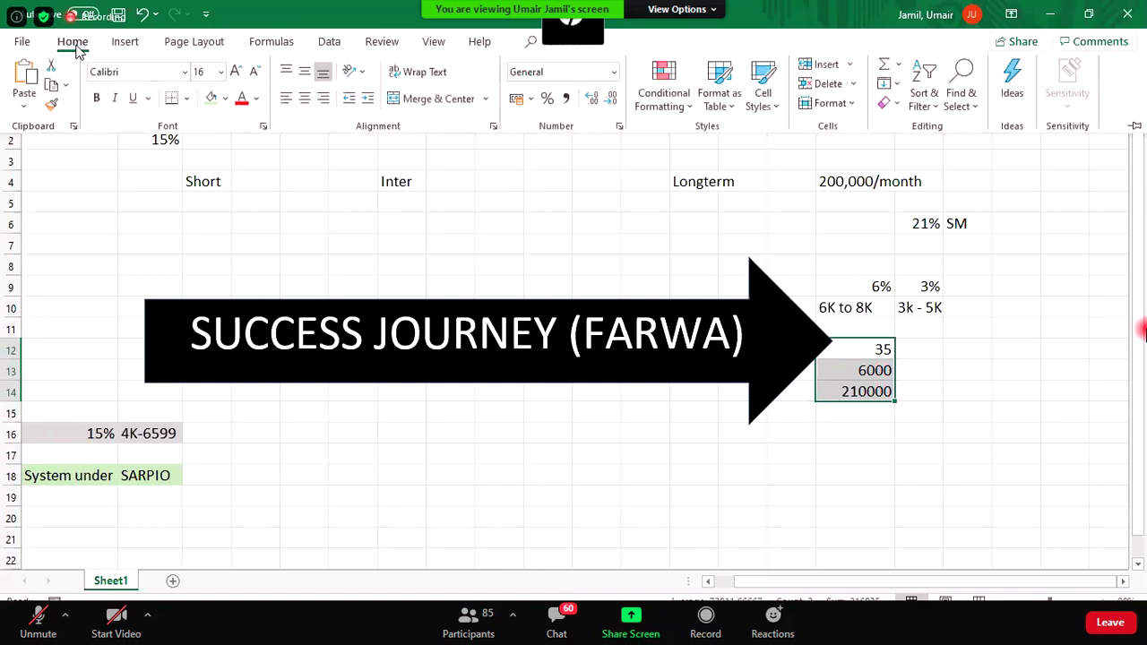
{"action": "left_click", "coordinate": [224, 100]}
{"action": "left_click", "coordinate": [277, 199]}
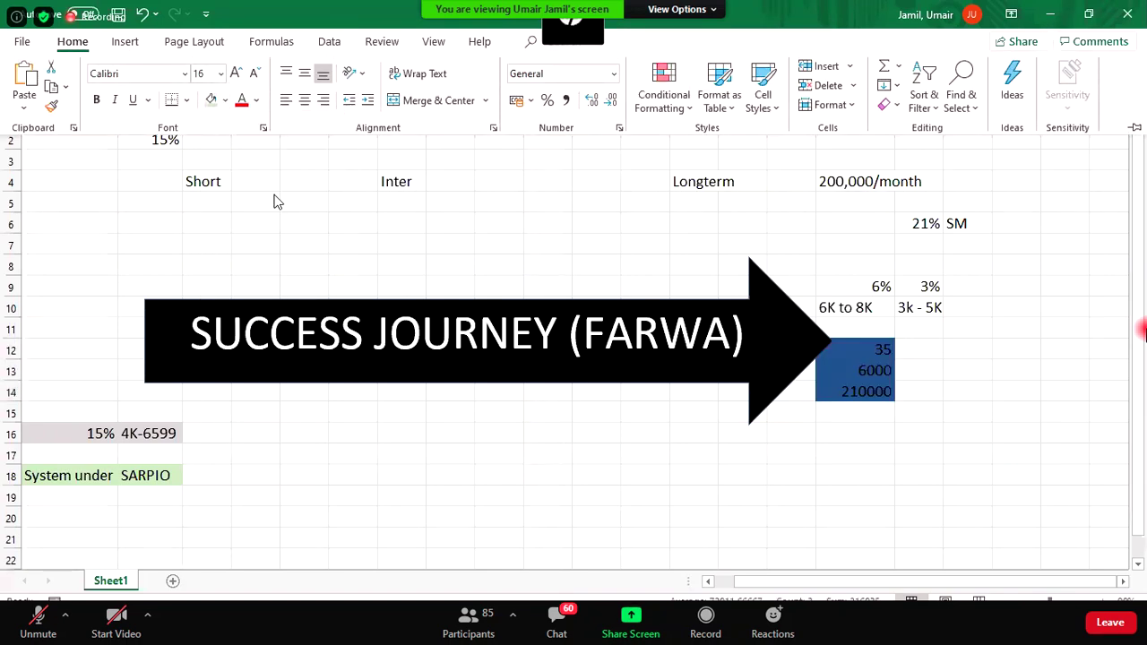
{"action": "left_click", "coordinate": [257, 101]}
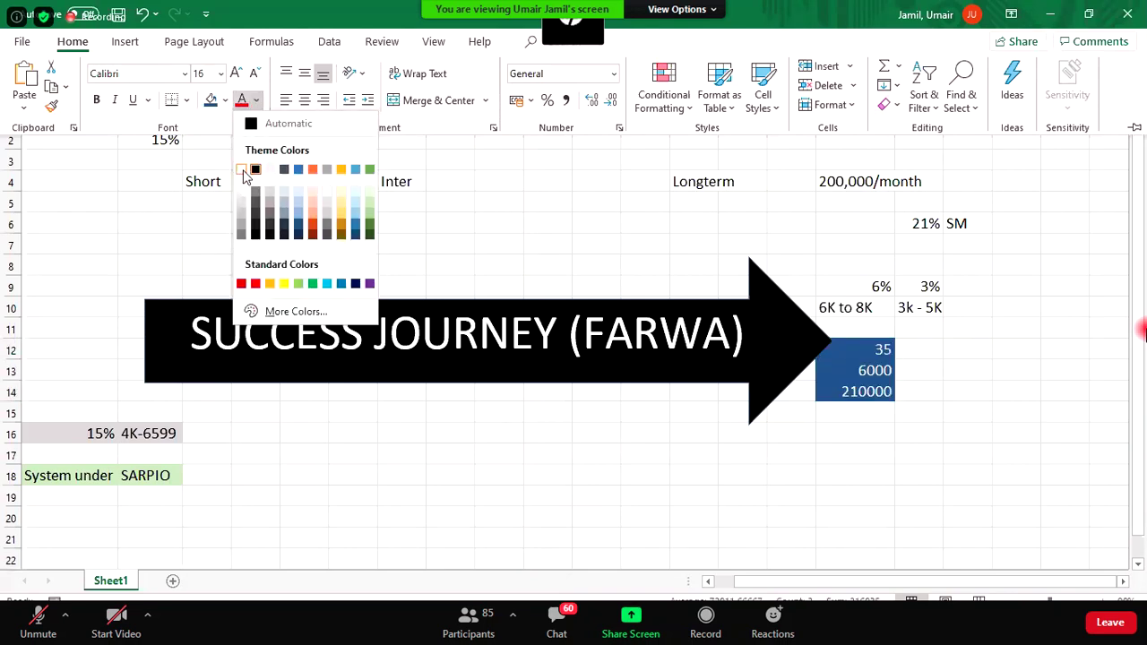
{"action": "left_click", "coordinate": [242, 170]}
{"action": "key", "text": "ctrl+F1"}
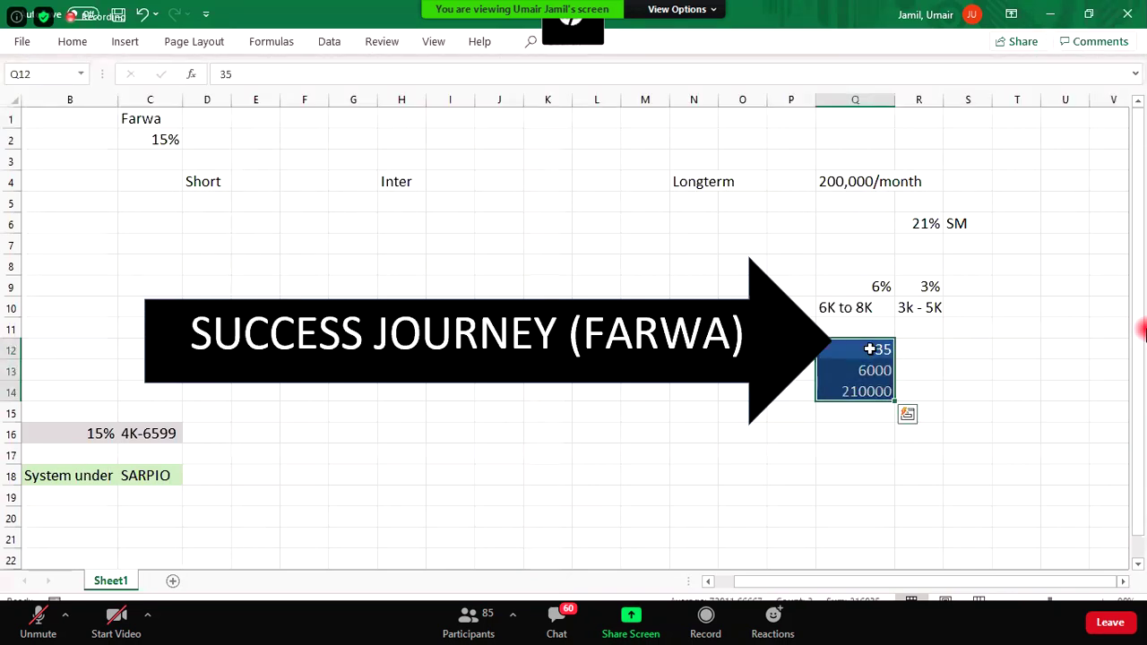
Make the 35 in cell Q12 bold.
{"action": "left_click", "coordinate": [869, 350]}
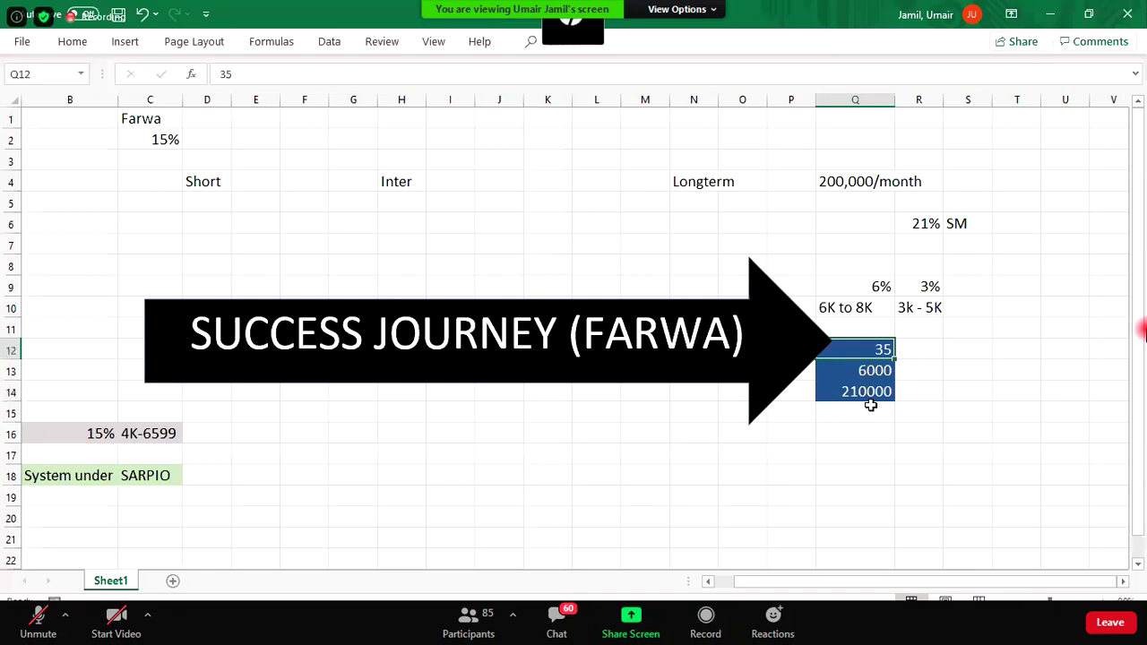
{"action": "left_click", "coordinate": [929, 389]}
{"action": "left_click", "coordinate": [868, 370]}
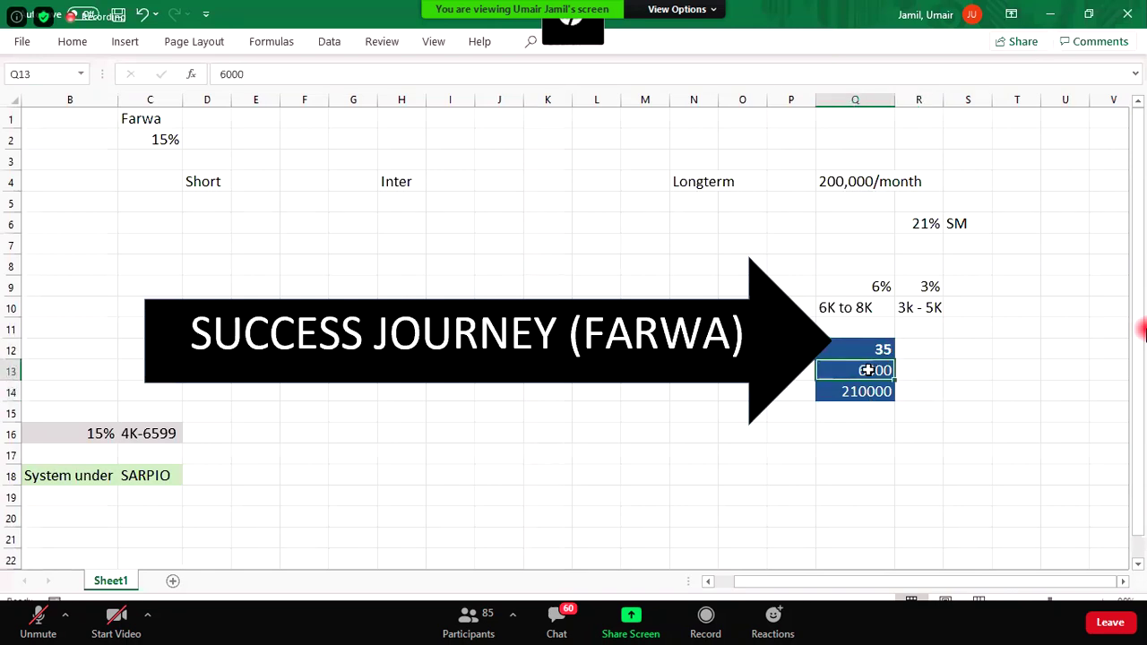
{"action": "key", "text": "shift+Return"}
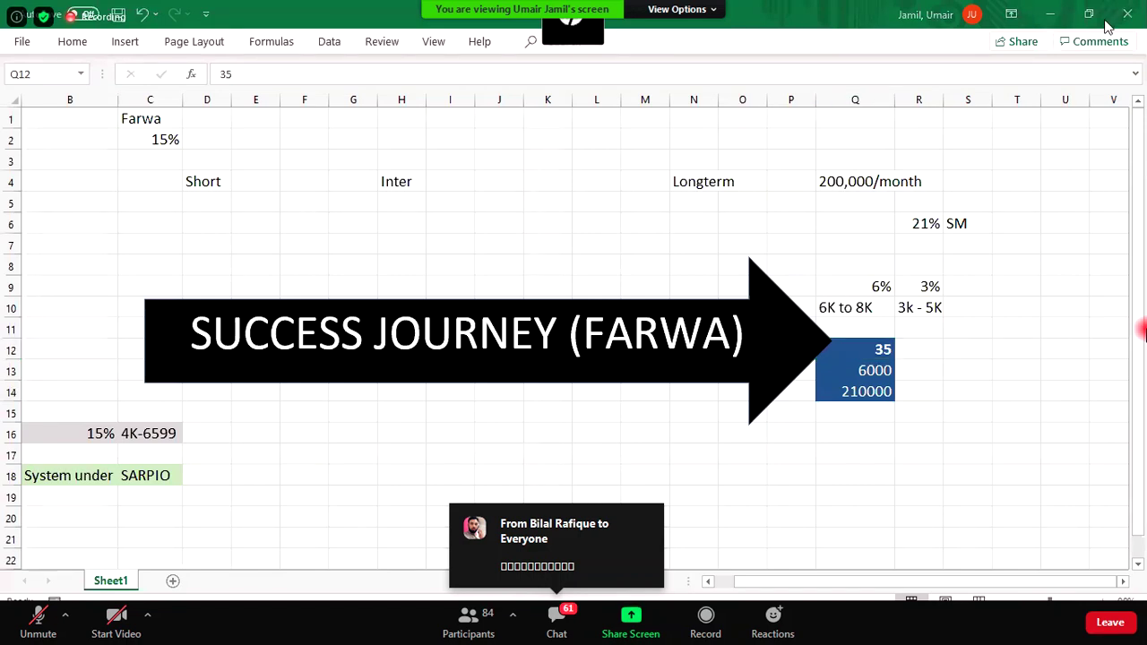
Enter 8 in cell S12, in the same row as the 35.
{"action": "left_click", "coordinate": [971, 349]}
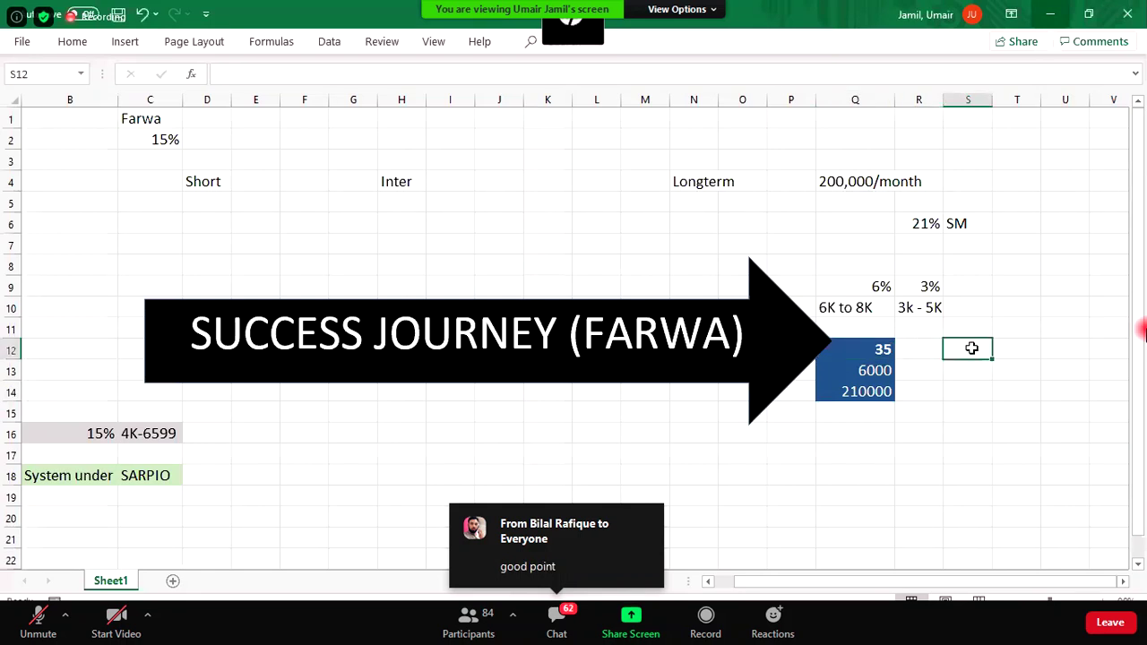
{"action": "type", "text": "8"}
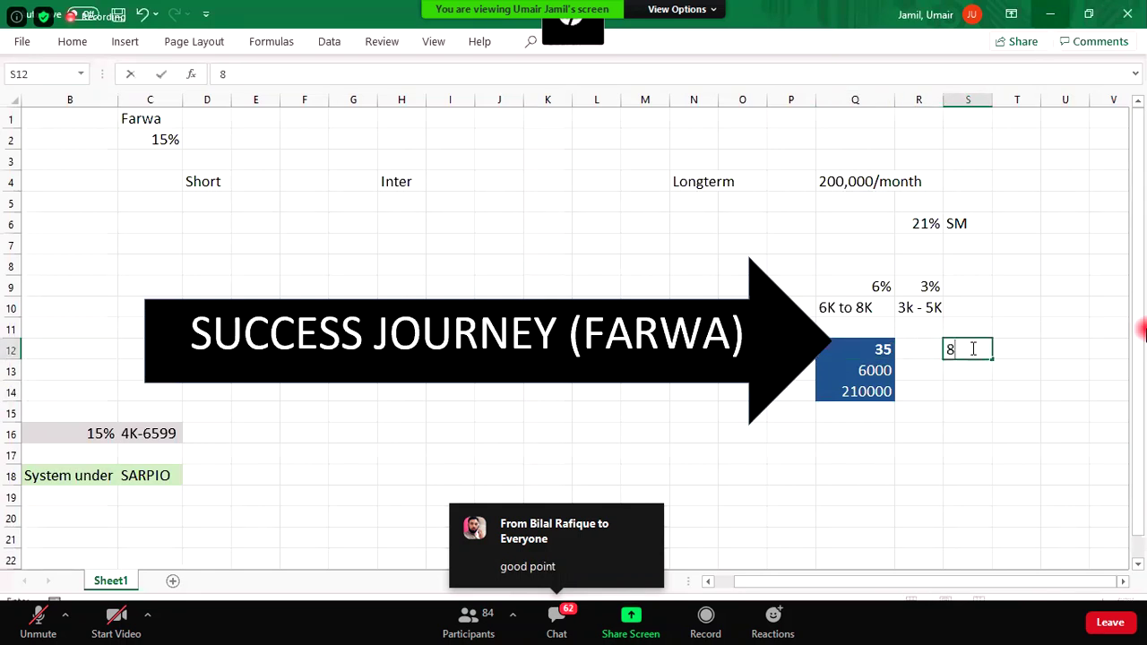
{"action": "key", "text": "Return"}
{"action": "left_click", "coordinate": [972, 349]}
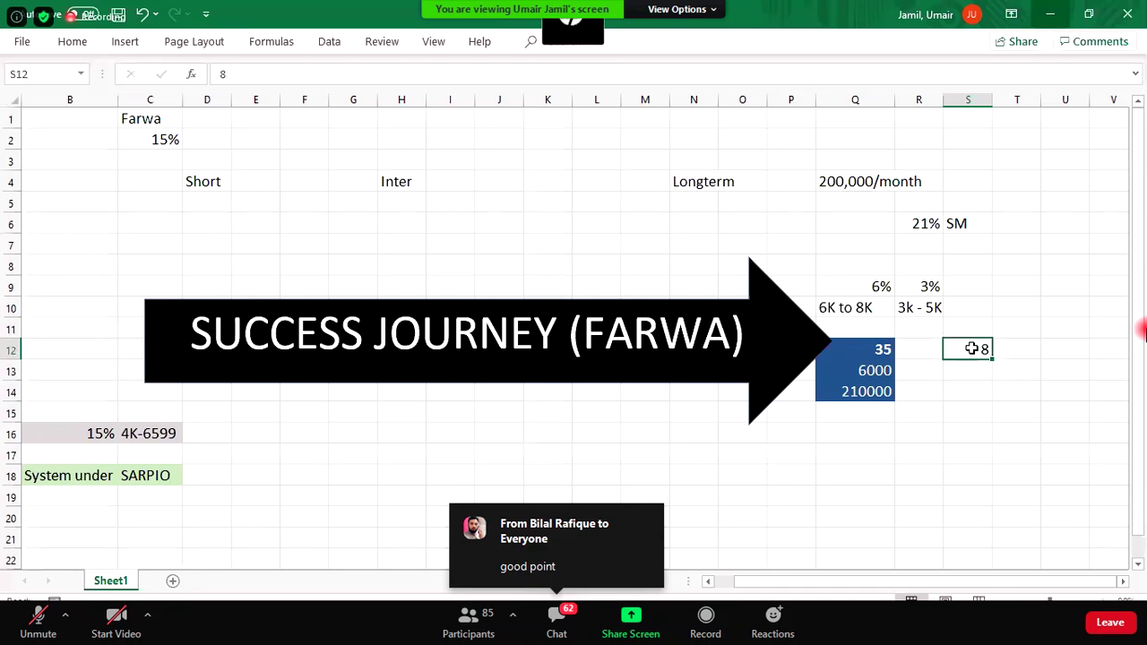
{"action": "key", "text": "Return"}
{"action": "key", "text": "Up"}
{"action": "key", "text": "Up"}
{"action": "key", "text": "Up"}
{"action": "key", "text": "Up"}
{"action": "key", "text": "Up"}
{"action": "key", "text": "Up"}
{"action": "key", "text": "Up"}
{"action": "key", "text": "Left"}
{"action": "key", "text": "Down"}
{"action": "key", "text": "Down"}
{"action": "key", "text": "Down"}
{"action": "key", "text": "Down"}
{"action": "key", "text": "Right"}
{"action": "key", "text": "Down"}
{"action": "key", "text": "Down"}
{"action": "key", "text": "Down"}
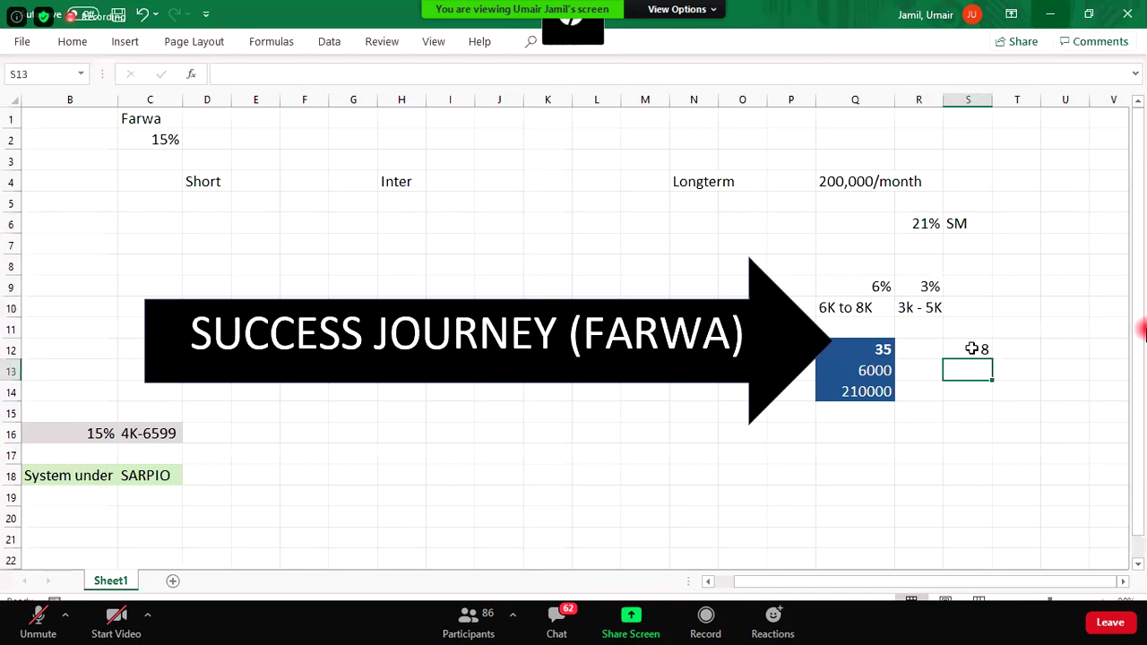
Enter "12%+" in cell S13, below the 8.
{"action": "type", "text": "12"}
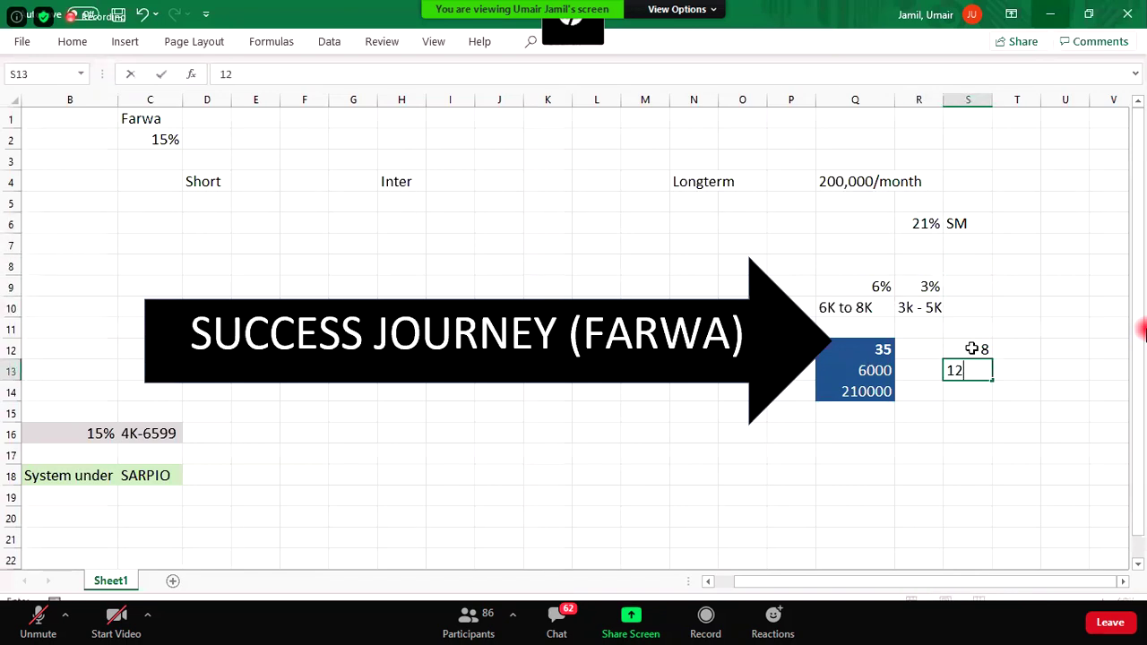
{"action": "type", "text": "%+"}
{"action": "key", "text": "Right"}
{"action": "key", "text": "Left"}
{"action": "key", "text": "Up"}
{"action": "key", "text": "Left"}
{"action": "key", "text": "Left"}
{"action": "key", "text": "shift+Right"}
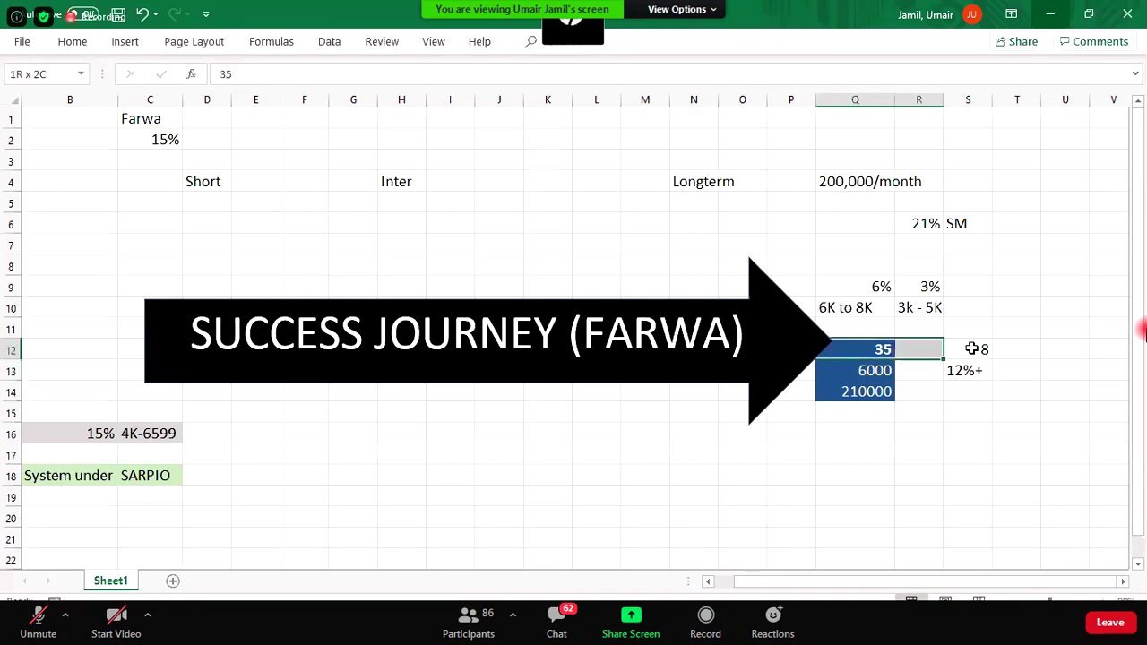
{"action": "key", "text": "shift+Right"}
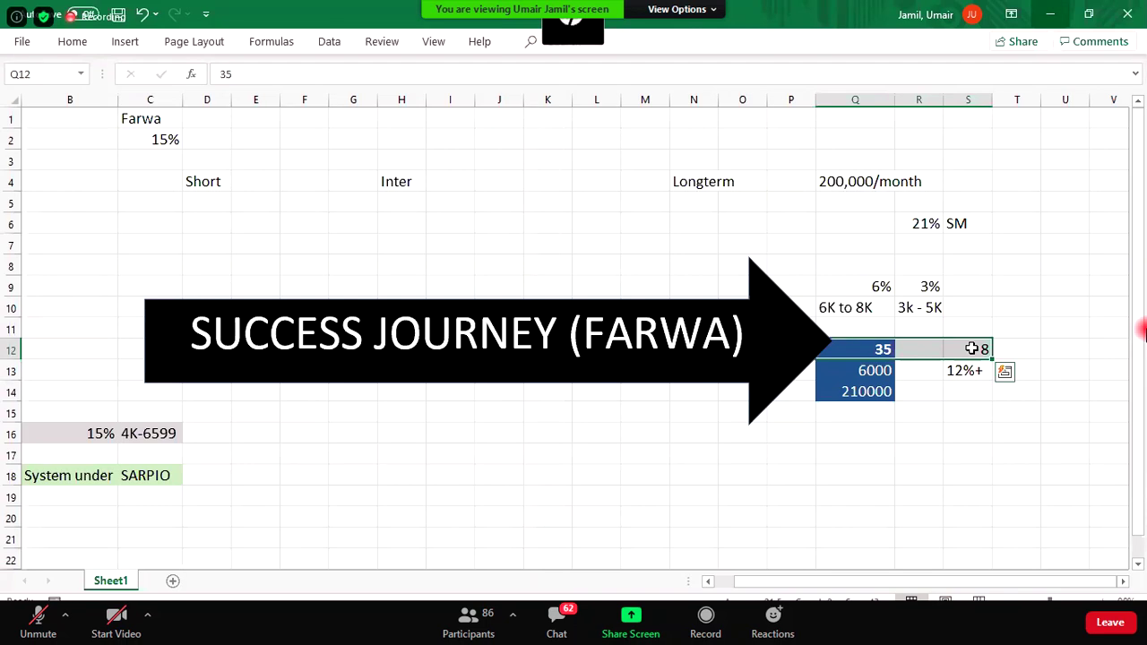
{"action": "key", "text": "shift+Down"}
{"action": "key", "text": "shift+Down"}
{"action": "key", "text": "shift+Down"}
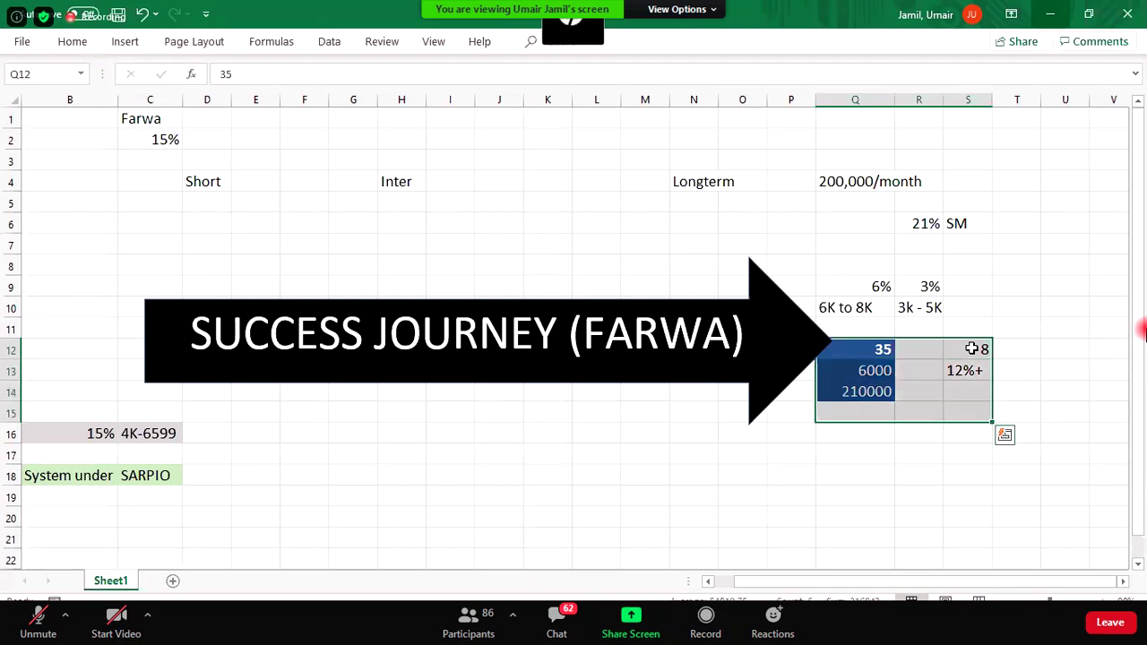
{"action": "left_click", "coordinate": [937, 468]}
{"action": "left_click_drag", "start_coordinate": [855, 349], "coordinate": [960, 422]}
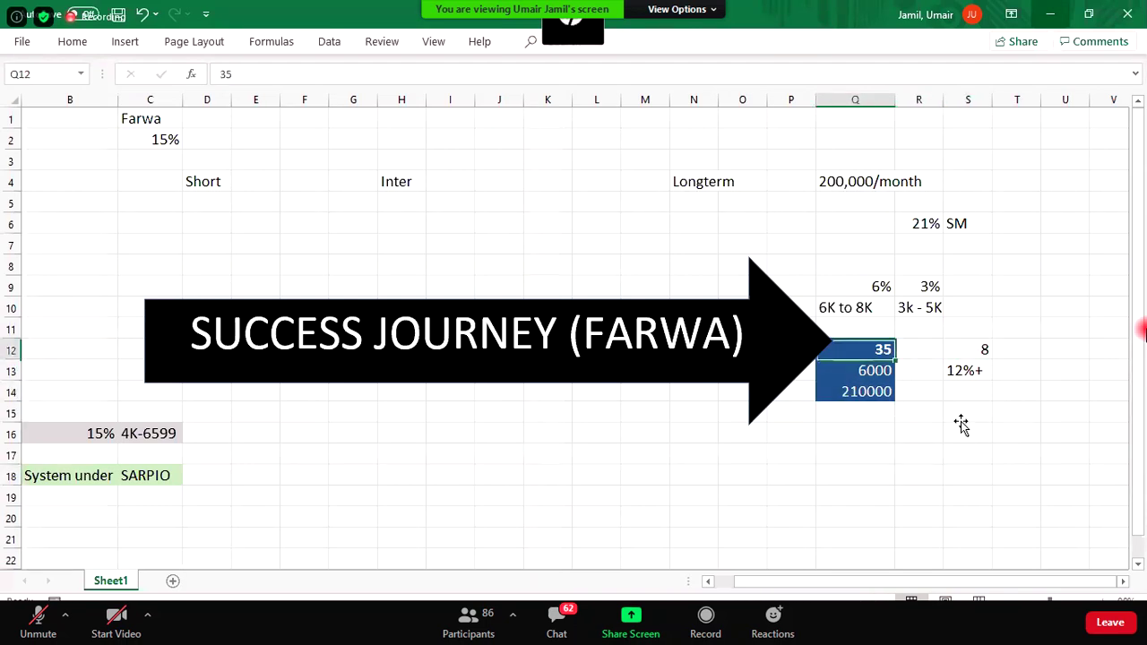
Try to extend the 8 in cell S12 to the range 8-10.
{"action": "left_click", "coordinate": [985, 348]}
{"action": "double_click", "coordinate": [985, 348]}
{"action": "type", "text": "-10"}
{"action": "left_click", "coordinate": [1039, 361]}
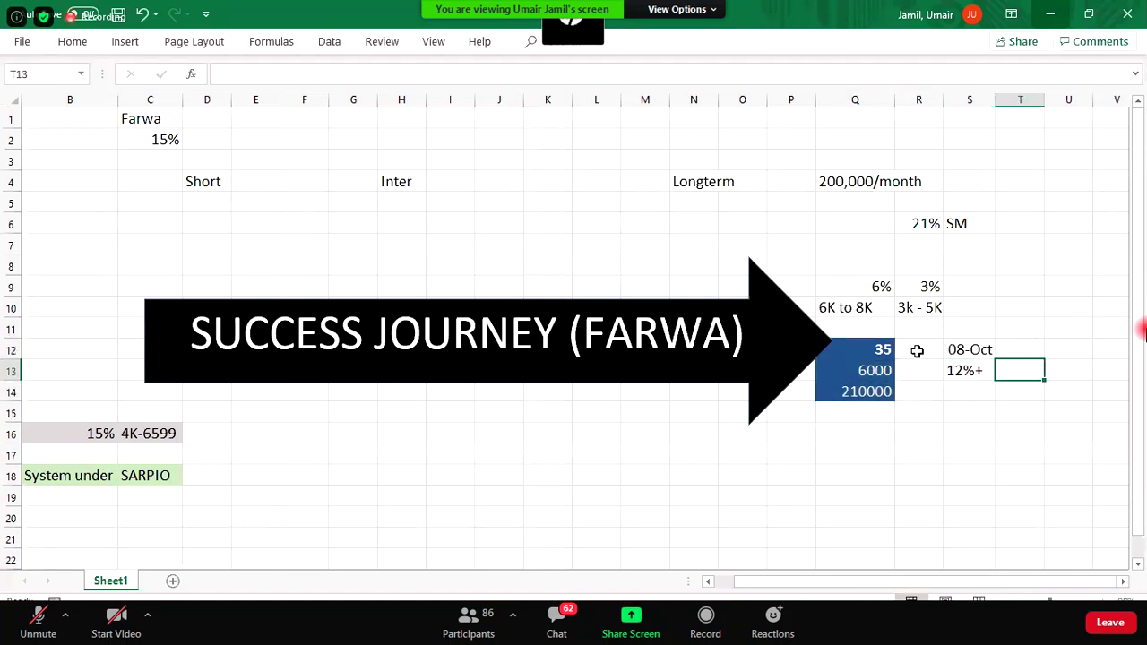
Fill the block Q12:S14 with standard green and make all its text white.
{"action": "left_click_drag", "start_coordinate": [881, 350], "coordinate": [967, 392]}
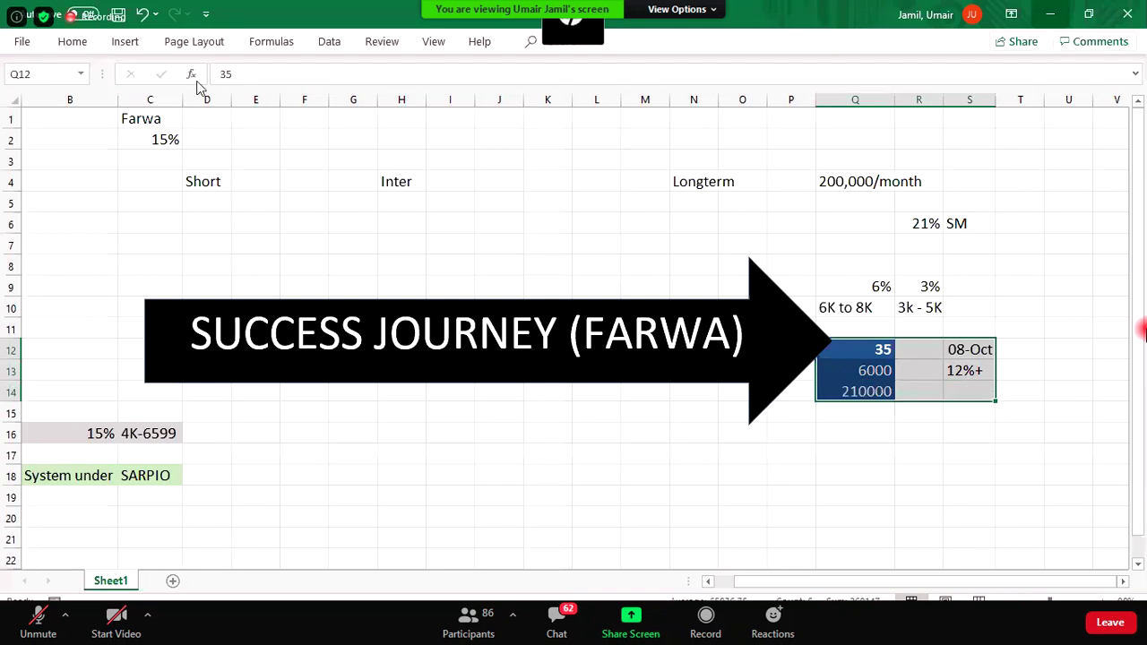
{"action": "left_click", "coordinate": [72, 41]}
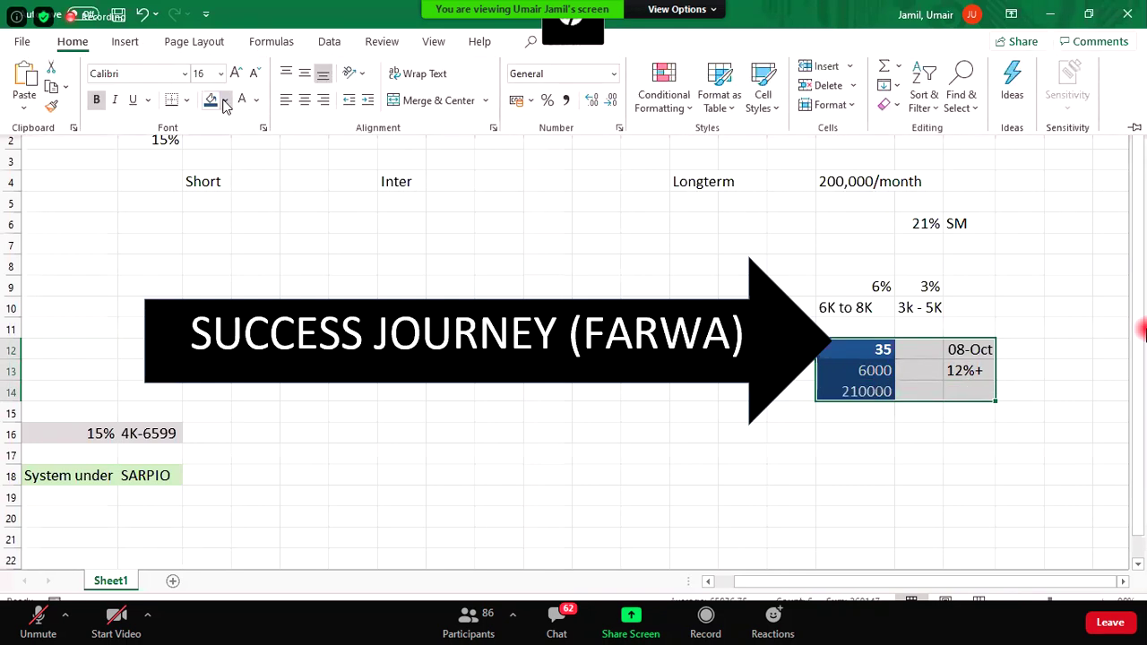
{"action": "left_click", "coordinate": [225, 99]}
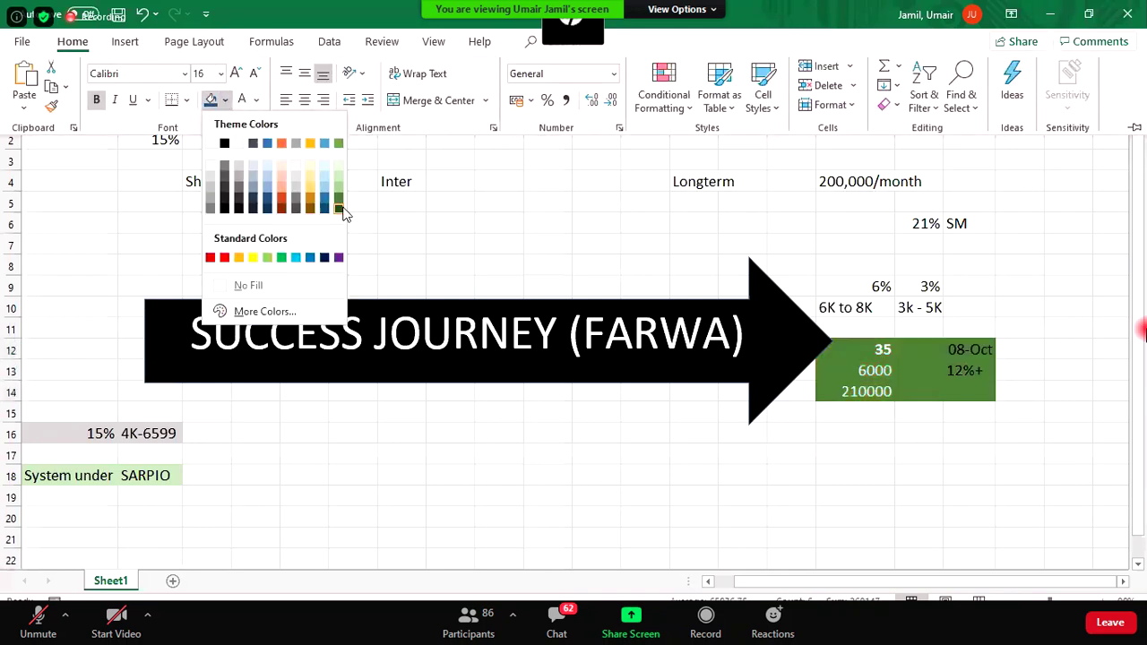
{"action": "left_click", "coordinate": [280, 257]}
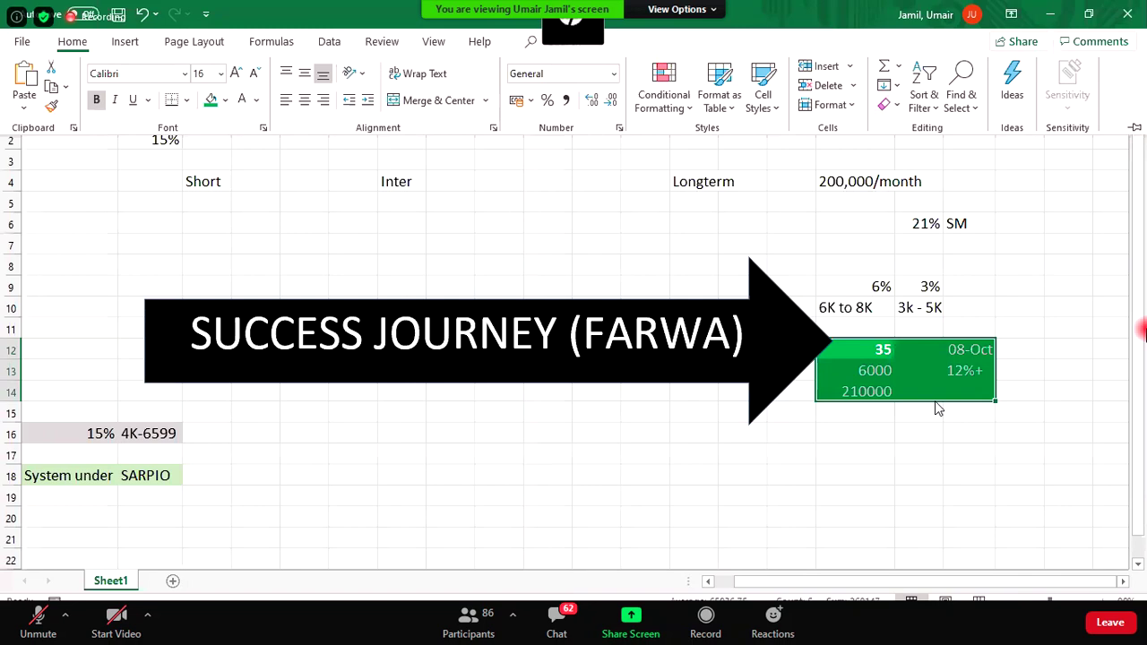
Replace the date in cell S12 with the text "08 to 10" and widen column S slightly.
{"action": "left_click", "coordinate": [978, 349]}
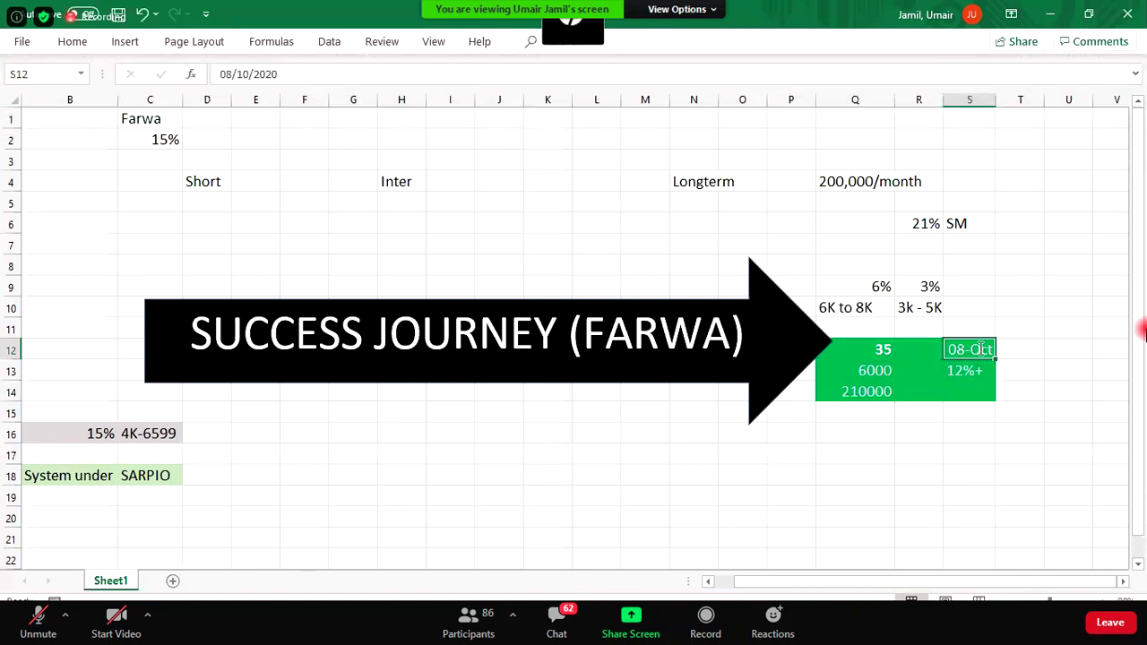
{"action": "double_click", "coordinate": [979, 348]}
{"action": "key", "text": "BackSpace"}
{"action": "key", "text": "BackSpace"}
{"action": "key", "text": "BackSpace"}
{"action": "key", "text": "BackSpace"}
{"action": "key", "text": "BackSpace"}
{"action": "key", "text": "BackSpace"}
{"action": "key", "text": "BackSpace"}
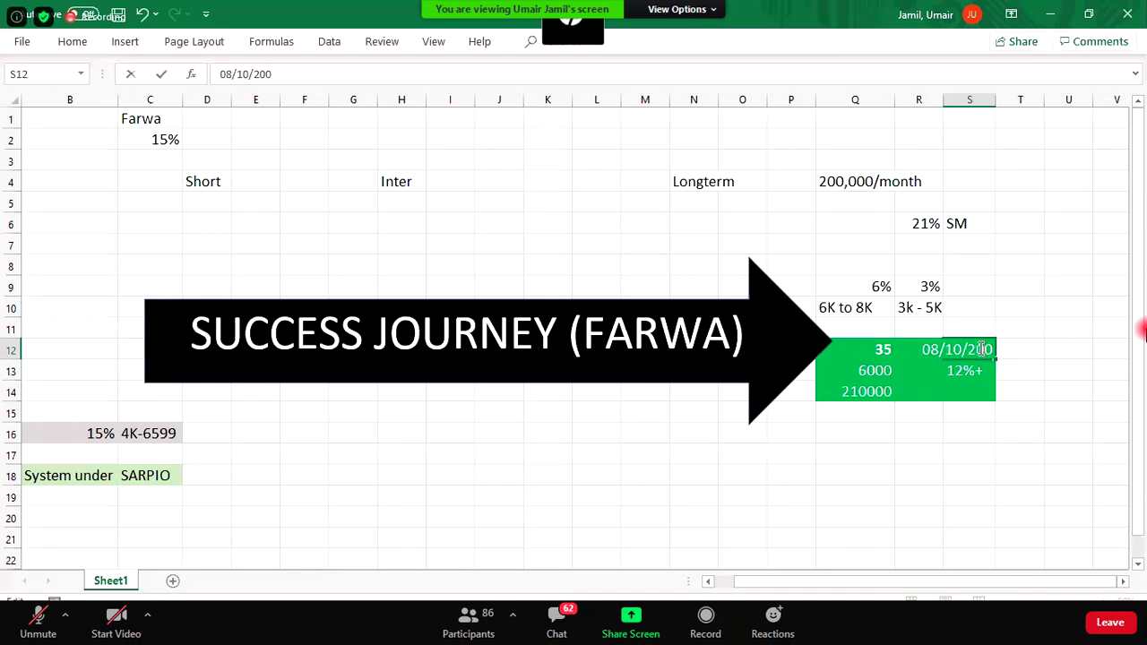
{"action": "type", "text": "to "}
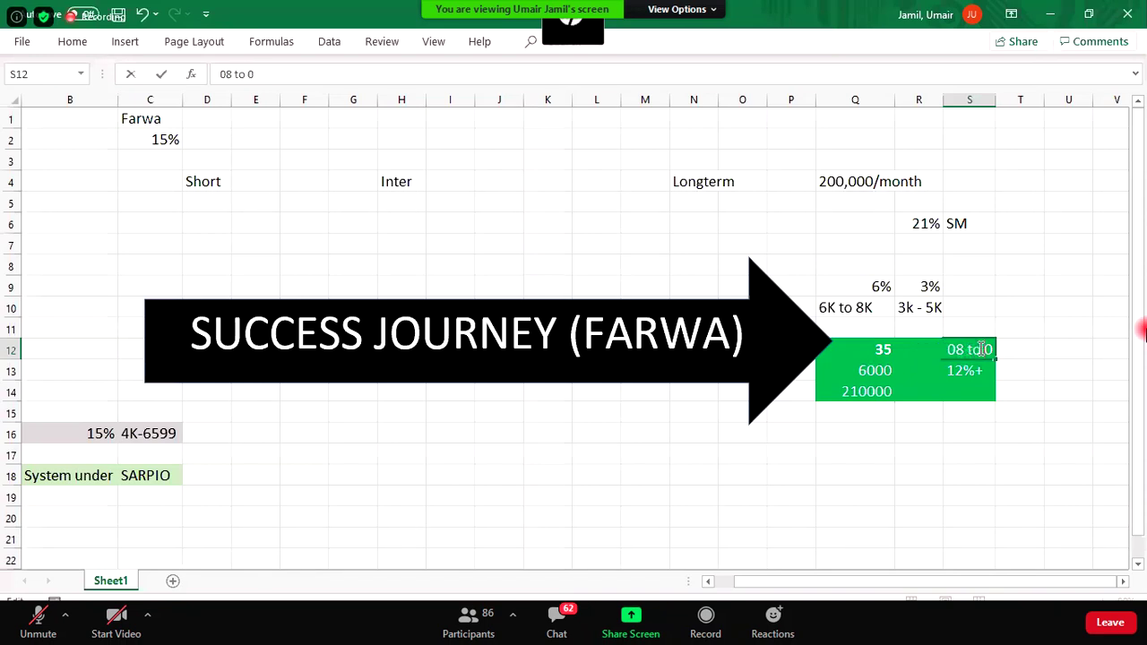
{"action": "type", "text": "1"}
{"action": "left_click", "coordinate": [1027, 407]}
{"action": "left_click_drag", "start_coordinate": [1000, 105], "coordinate": [1005, 105]}
{"action": "left_click_drag", "start_coordinate": [881, 353], "coordinate": [962, 448]}
{"action": "left_click", "coordinate": [961, 448]}
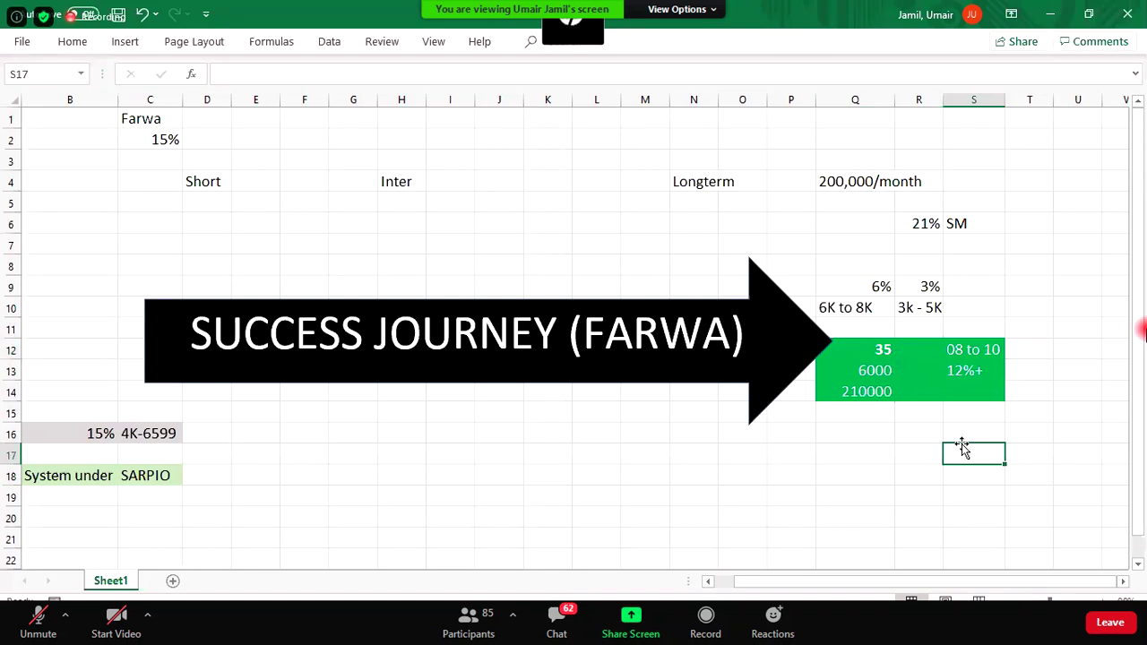
Enter "core team" in S11 as the heading above "08 to 10" and auto-fit column S.
{"action": "left_click", "coordinate": [976, 333]}
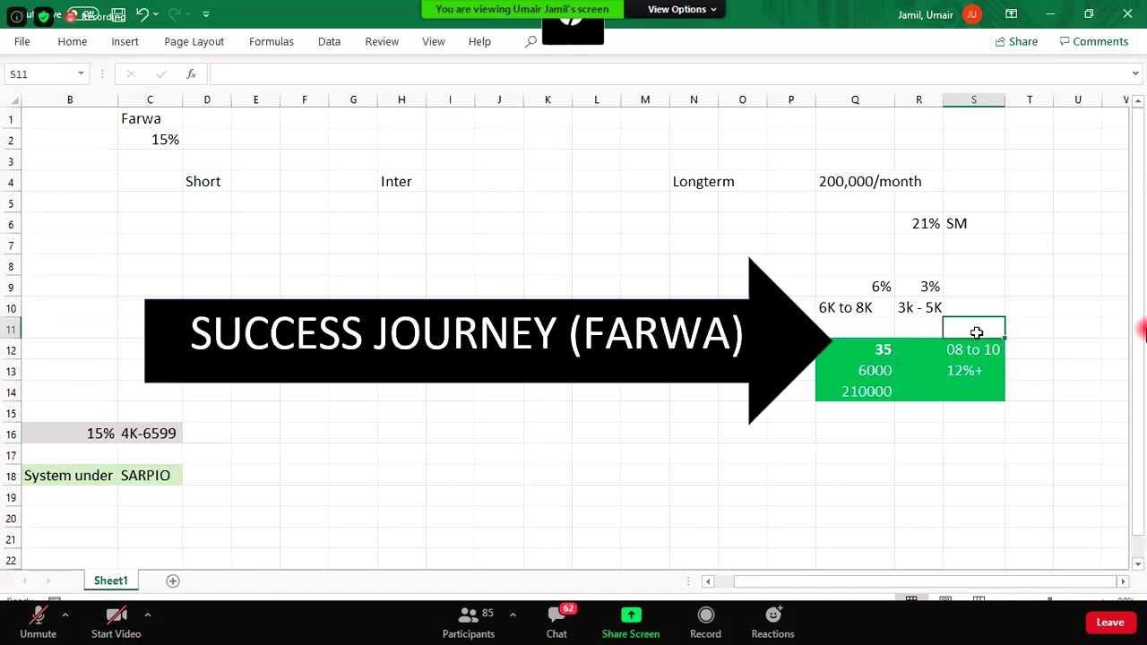
{"action": "type", "text": "core team"}
{"action": "key", "text": "Tab"}
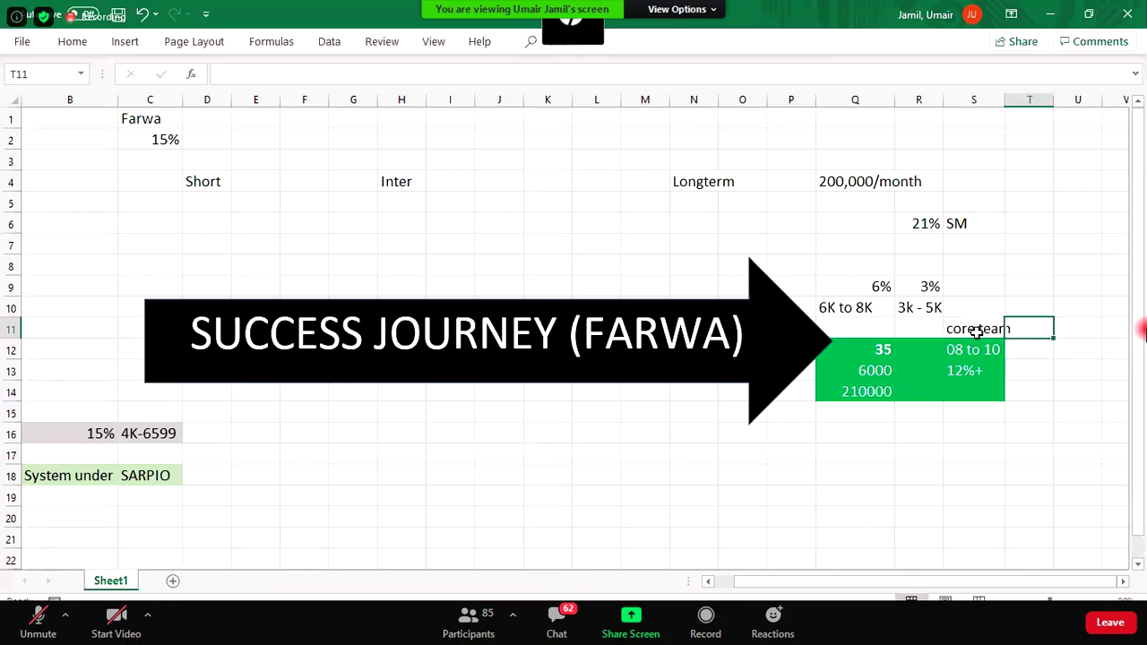
{"action": "double_click", "coordinate": [1004, 101]}
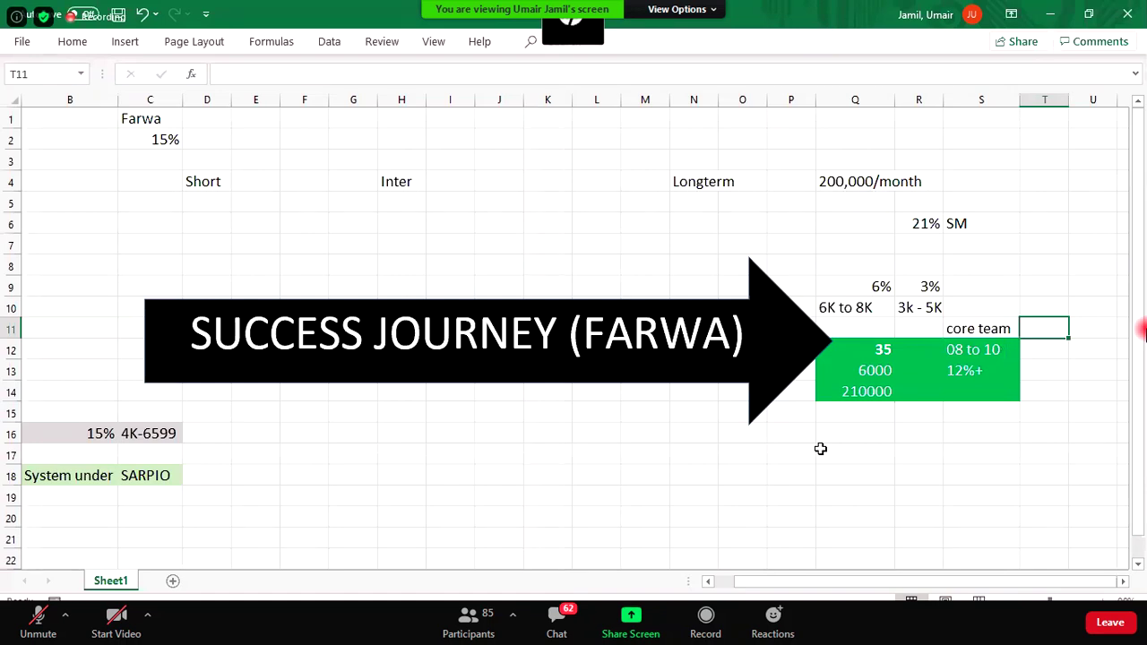
{"action": "left_click_drag", "start_coordinate": [849, 328], "coordinate": [981, 399]}
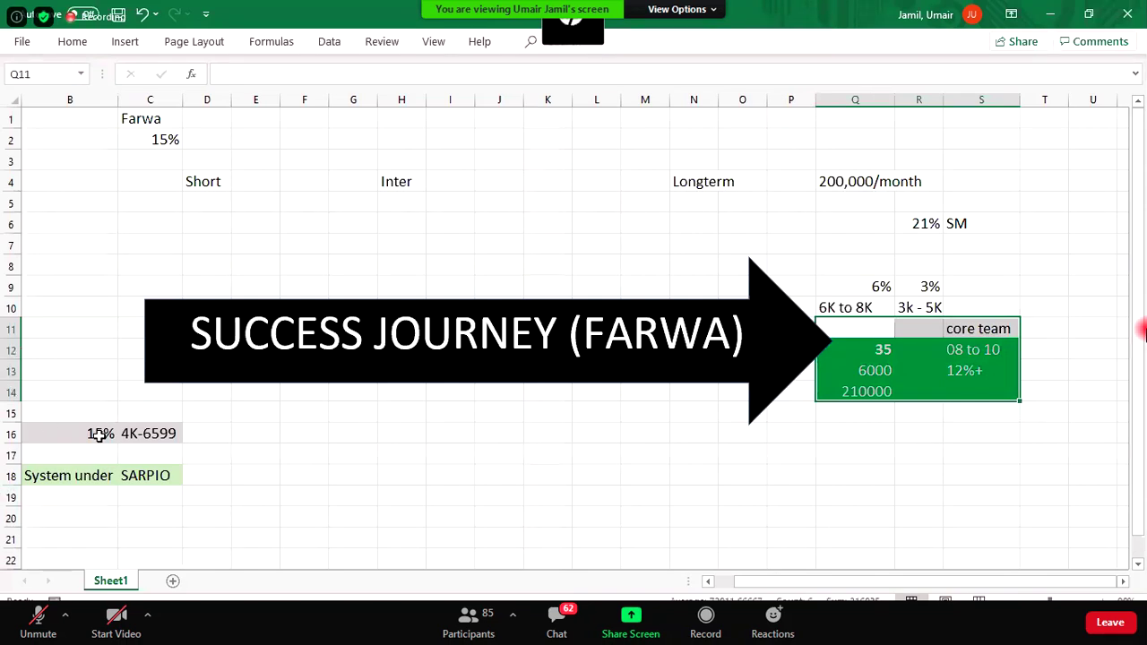
Review the 200,000/month target, the 21% SM level, the green earnings and core team block, and the system status row.
{"action": "left_click", "coordinate": [965, 347]}
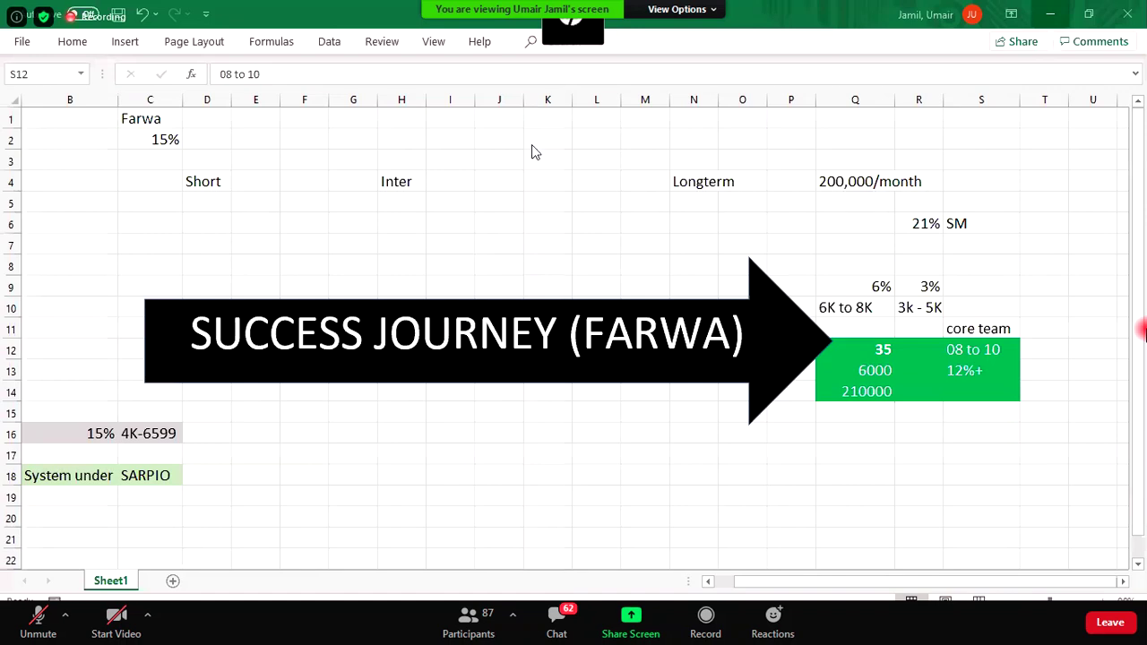
{"action": "left_click", "coordinate": [353, 161]}
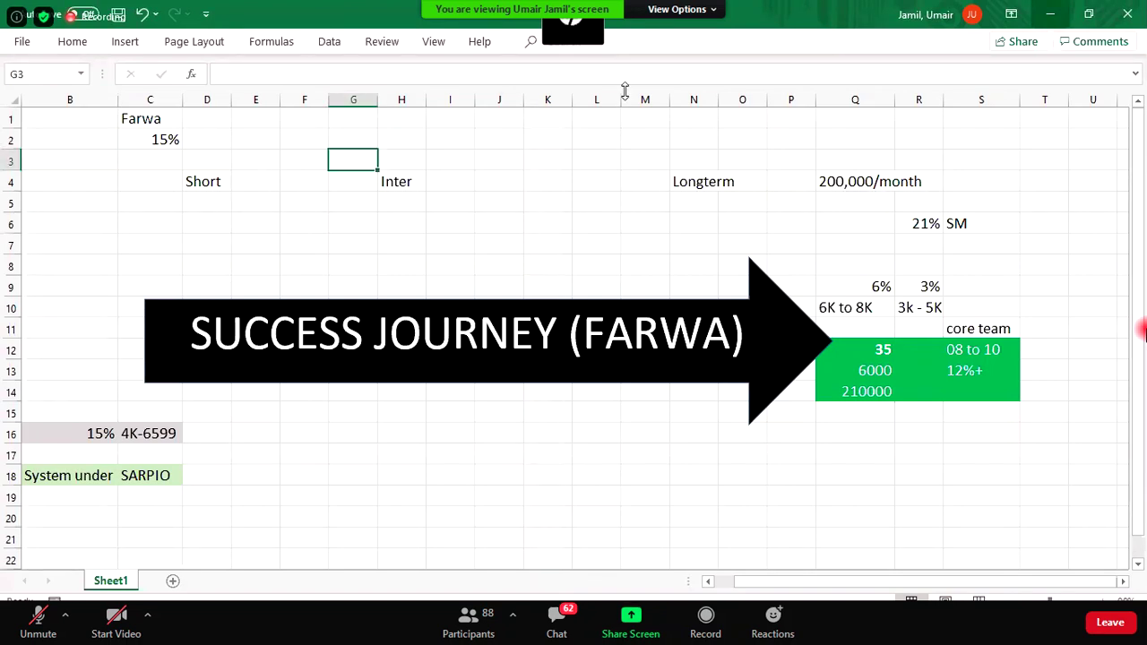
{"action": "left_click", "coordinate": [876, 367]}
{"action": "left_click_drag", "start_coordinate": [875, 350], "coordinate": [980, 388]}
{"action": "left_click", "coordinate": [894, 350]}
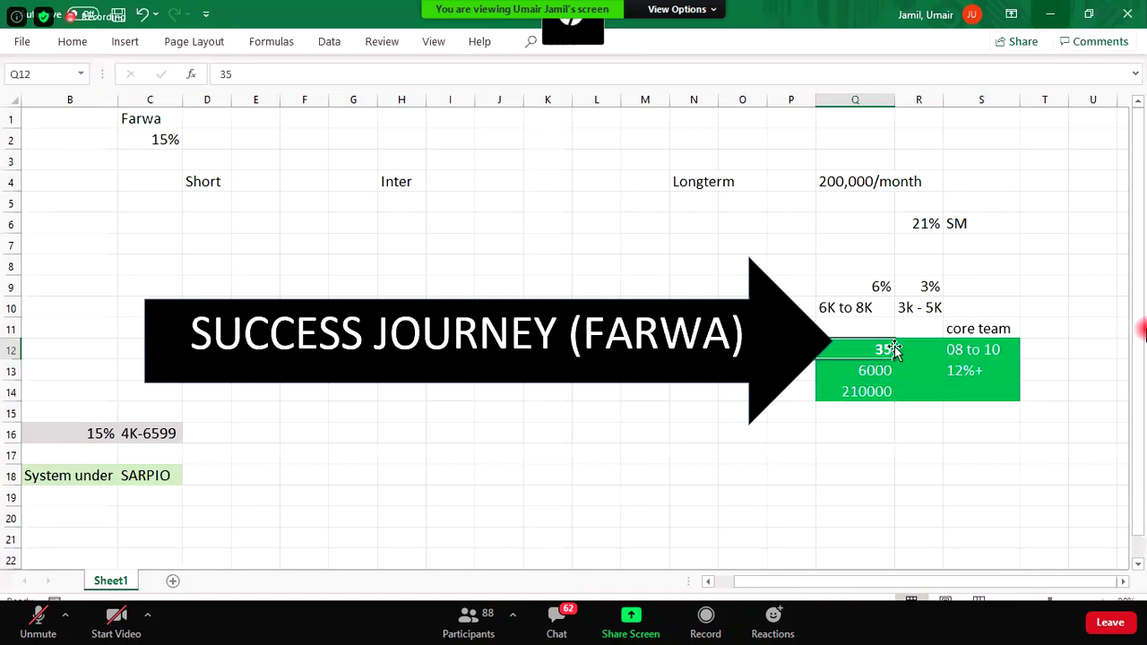
{"action": "left_click", "coordinate": [976, 349]}
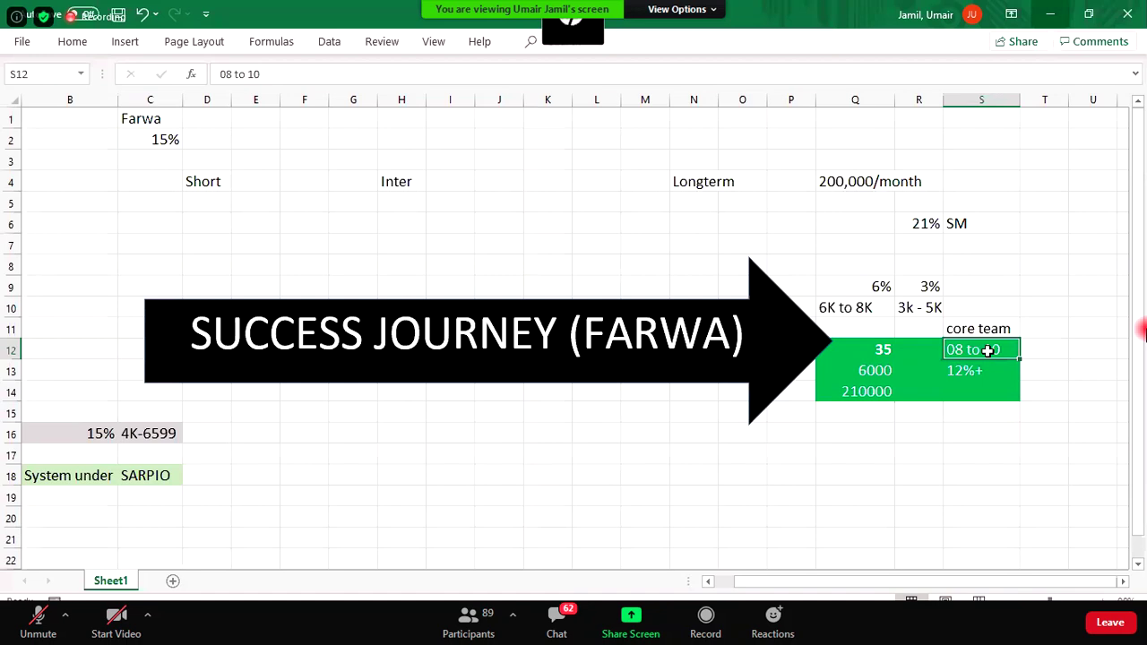
{"action": "left_click", "coordinate": [918, 223]}
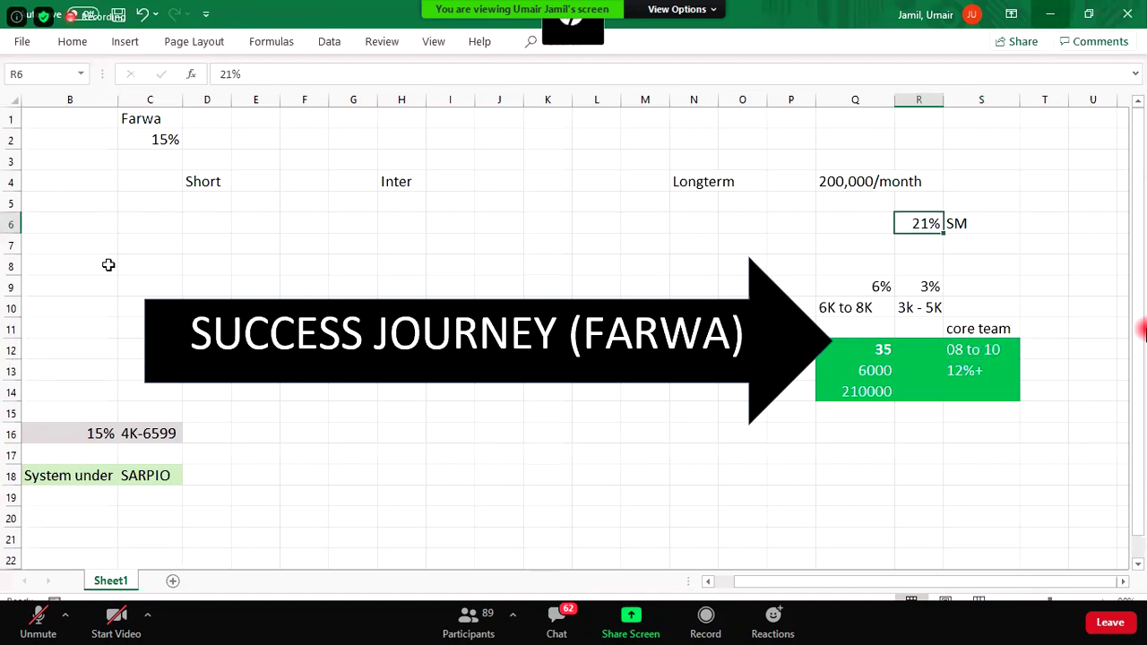
{"action": "left_click", "coordinate": [161, 241]}
{"action": "left_click", "coordinate": [55, 483]}
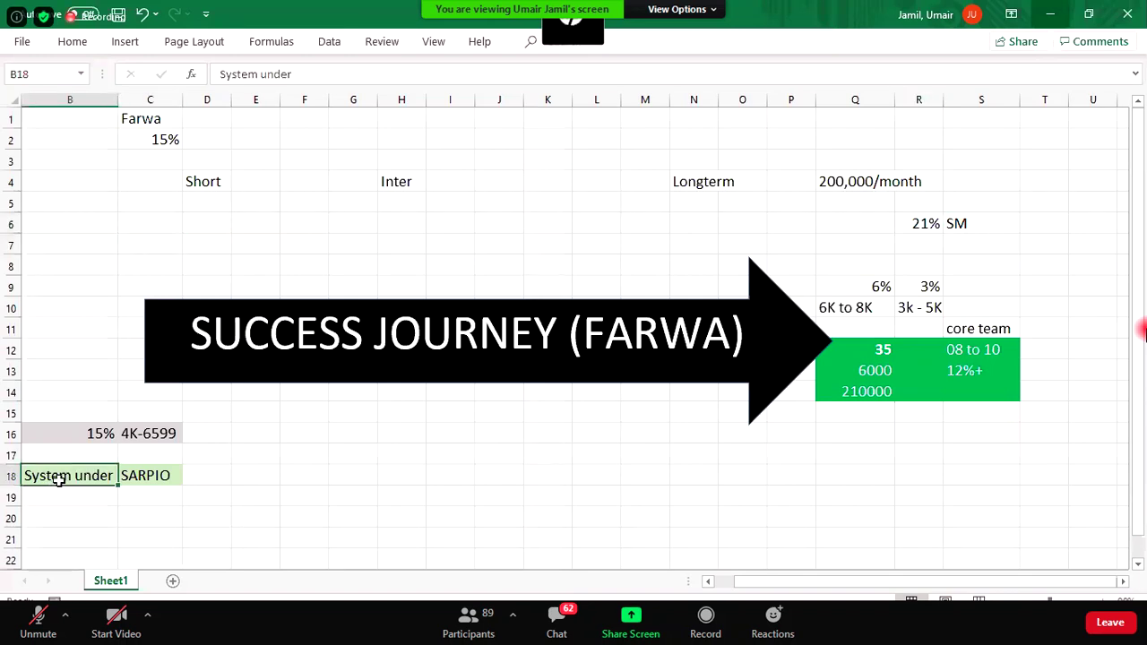
{"action": "left_click", "coordinate": [104, 513]}
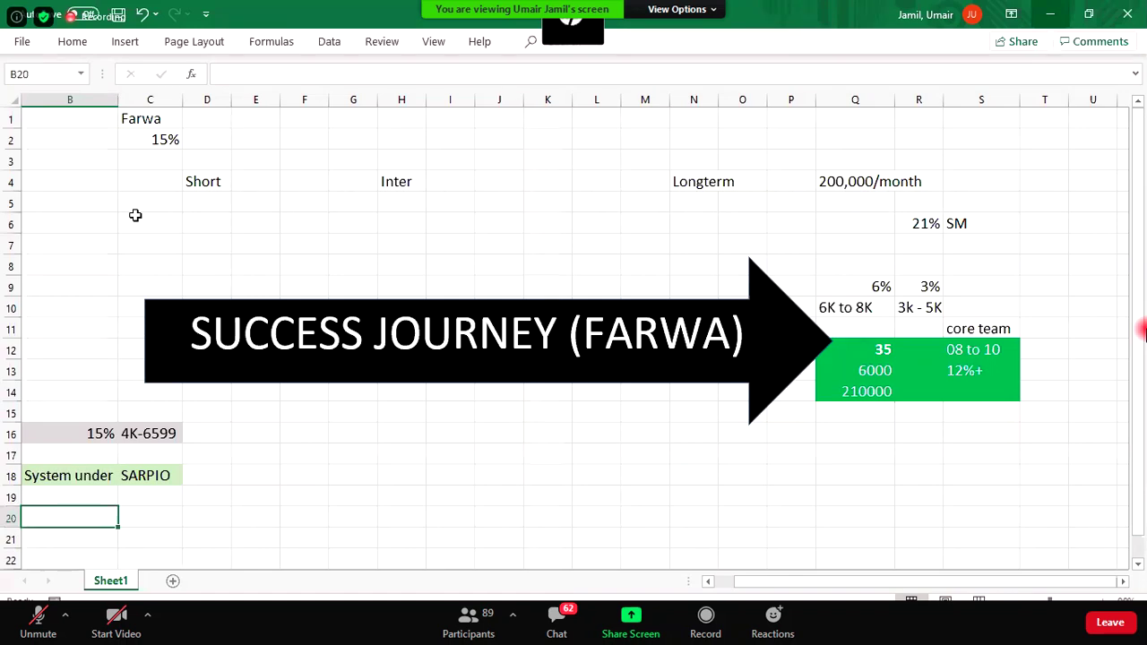
{"action": "left_click", "coordinate": [165, 202]}
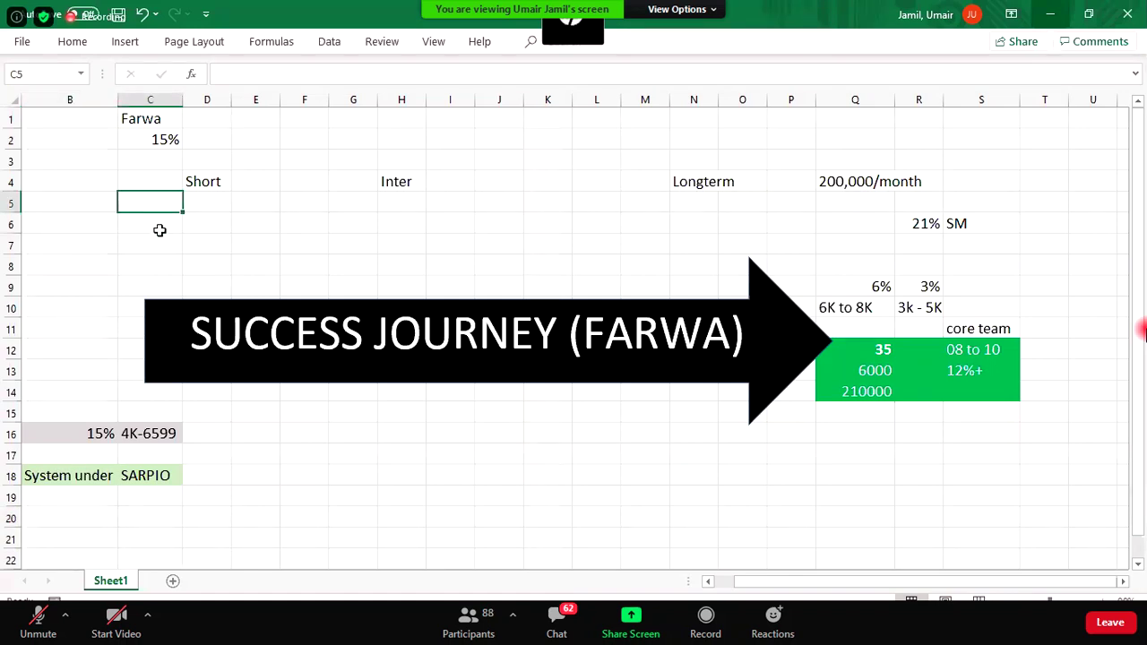
{"action": "left_click", "coordinate": [837, 181]}
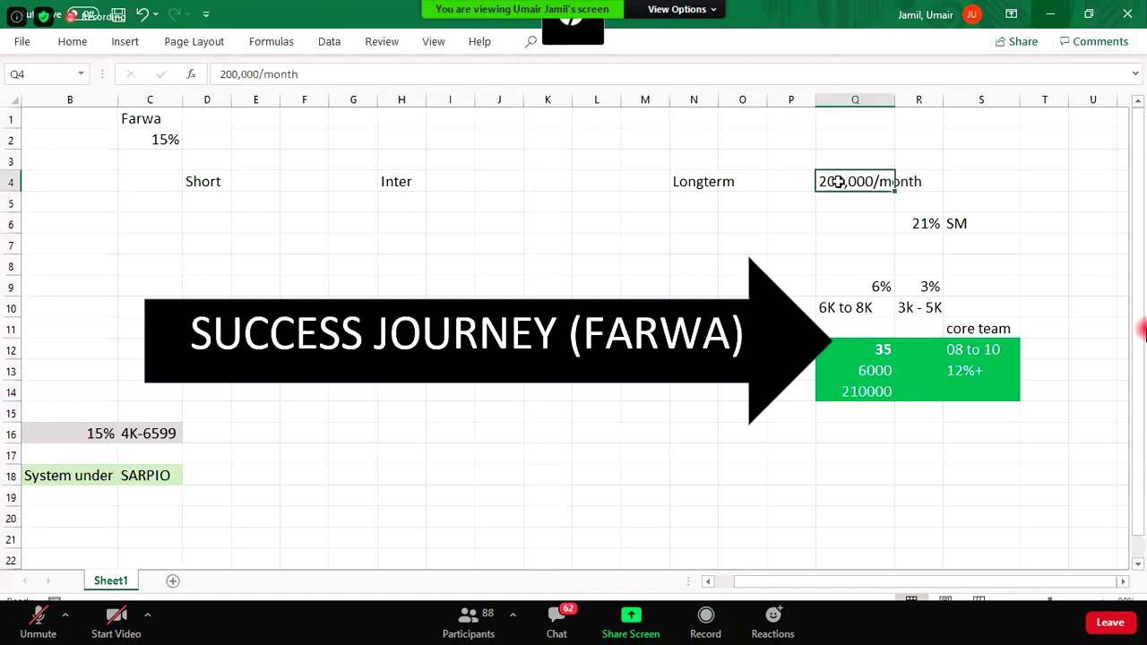
{"action": "left_click", "coordinate": [881, 349]}
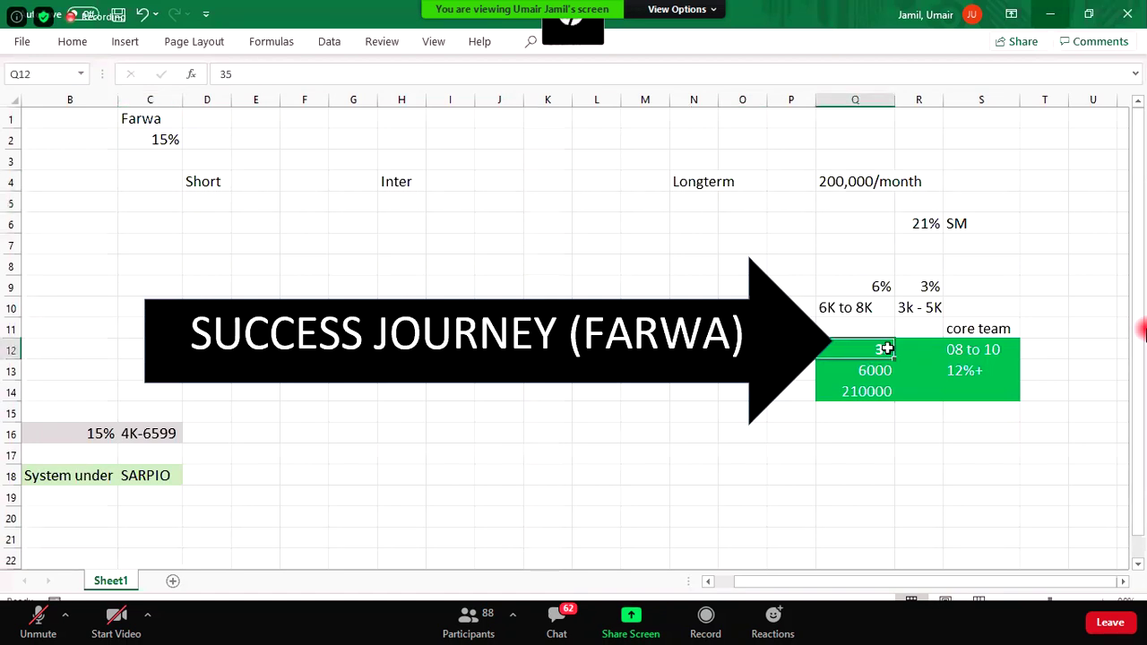
{"action": "left_click_drag", "start_coordinate": [936, 377], "coordinate": [993, 392]}
{"action": "left_click", "coordinate": [856, 453]}
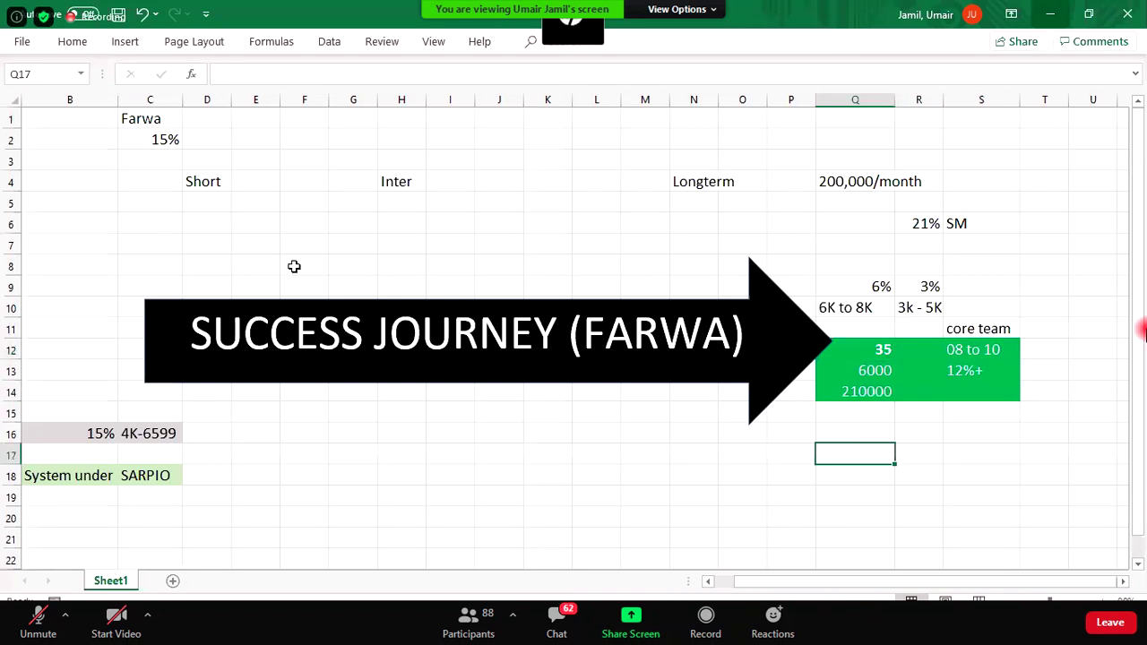
Enter the short-term actions "Understand System" in C5 and "Focus on prospecting" in C6.
{"action": "left_click", "coordinate": [162, 207]}
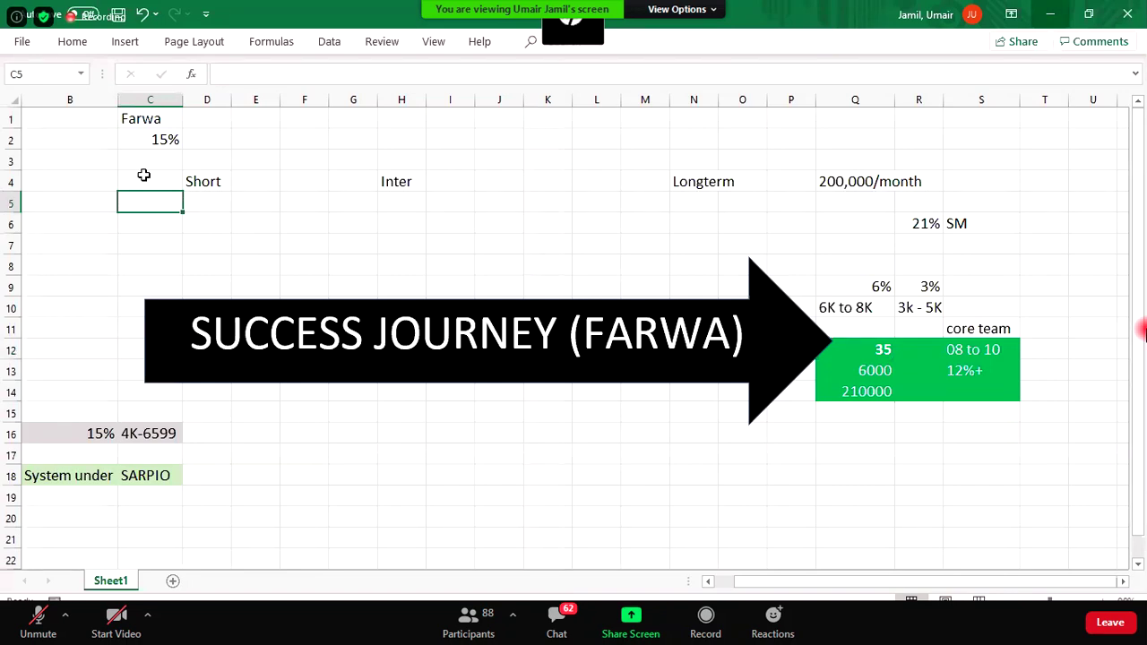
{"action": "key", "text": "Up"}
{"action": "key", "text": "Down"}
{"action": "type", "text": "Understand System"}
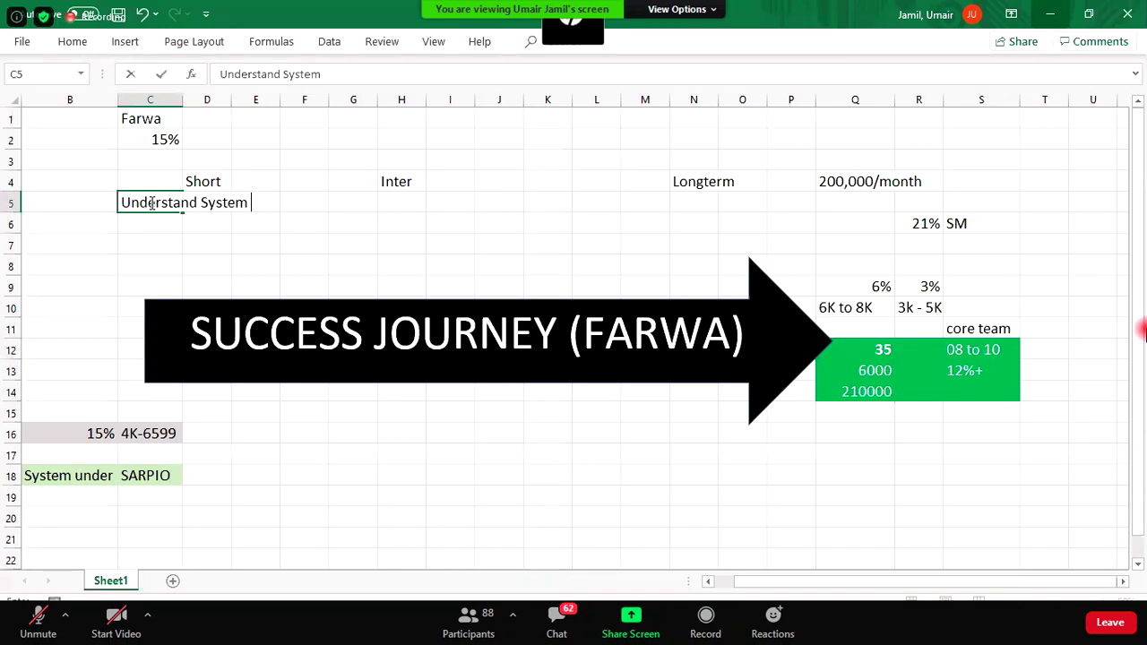
{"action": "key", "text": "Return"}
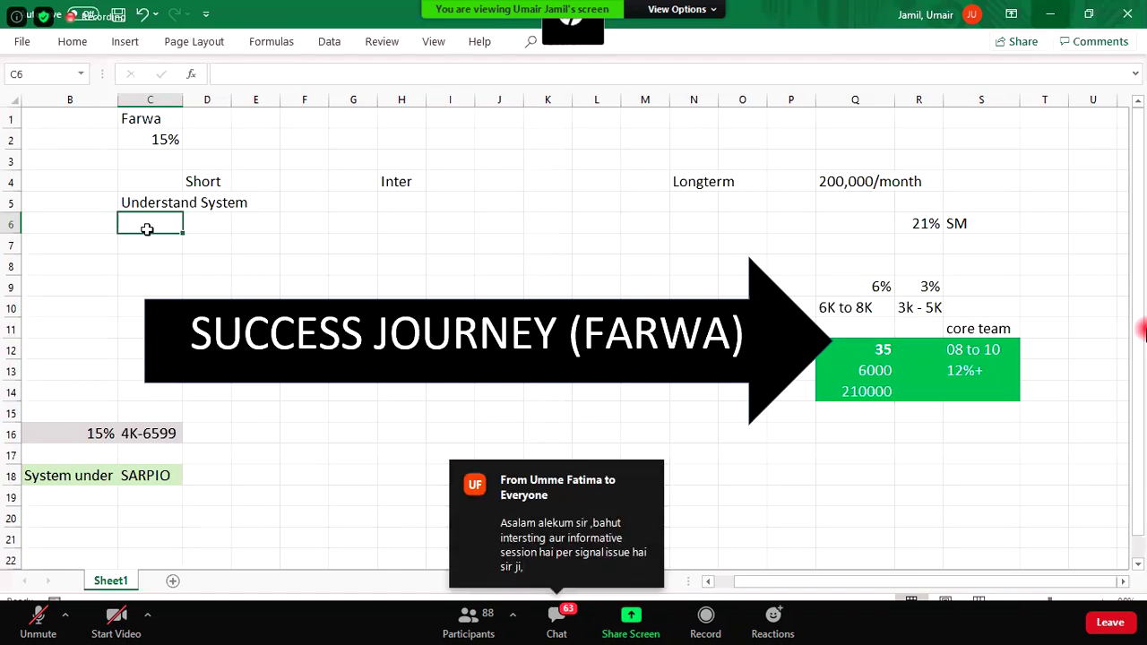
{"action": "type", "text": "Focus o"}
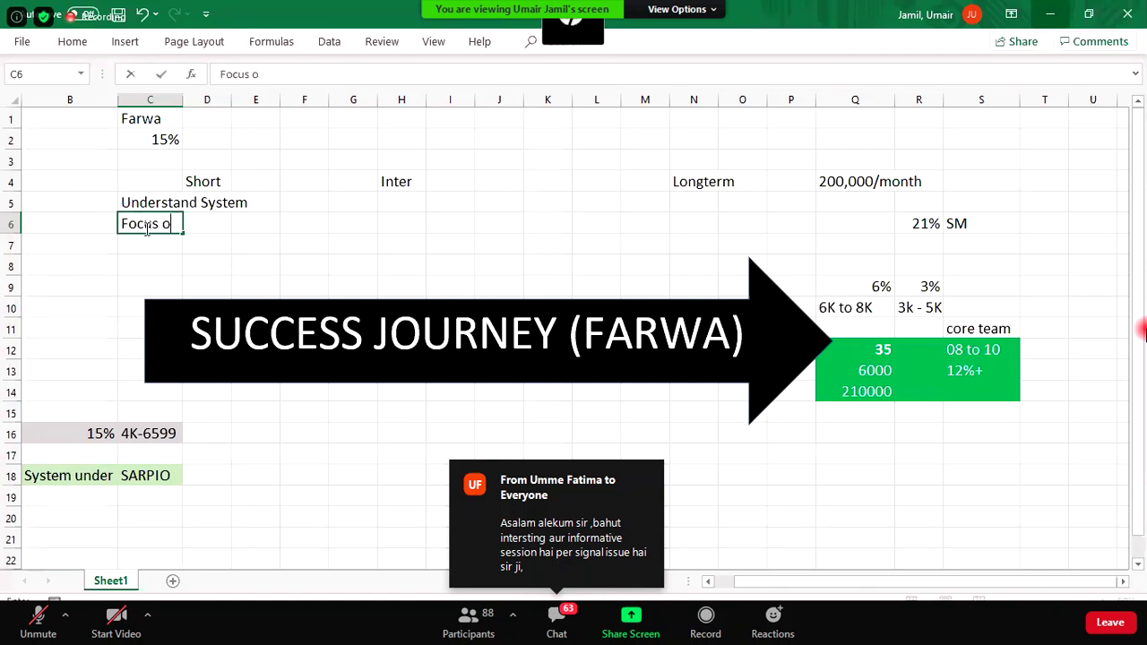
{"action": "type", "text": "n prospecting"}
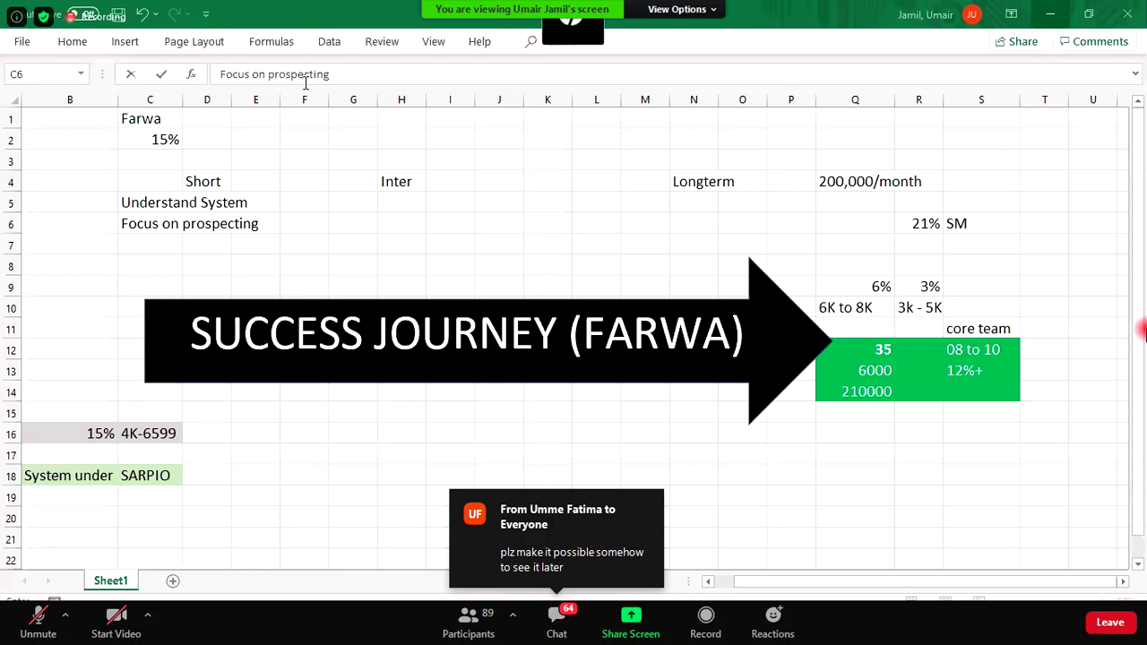
{"action": "left_click", "coordinate": [176, 246]}
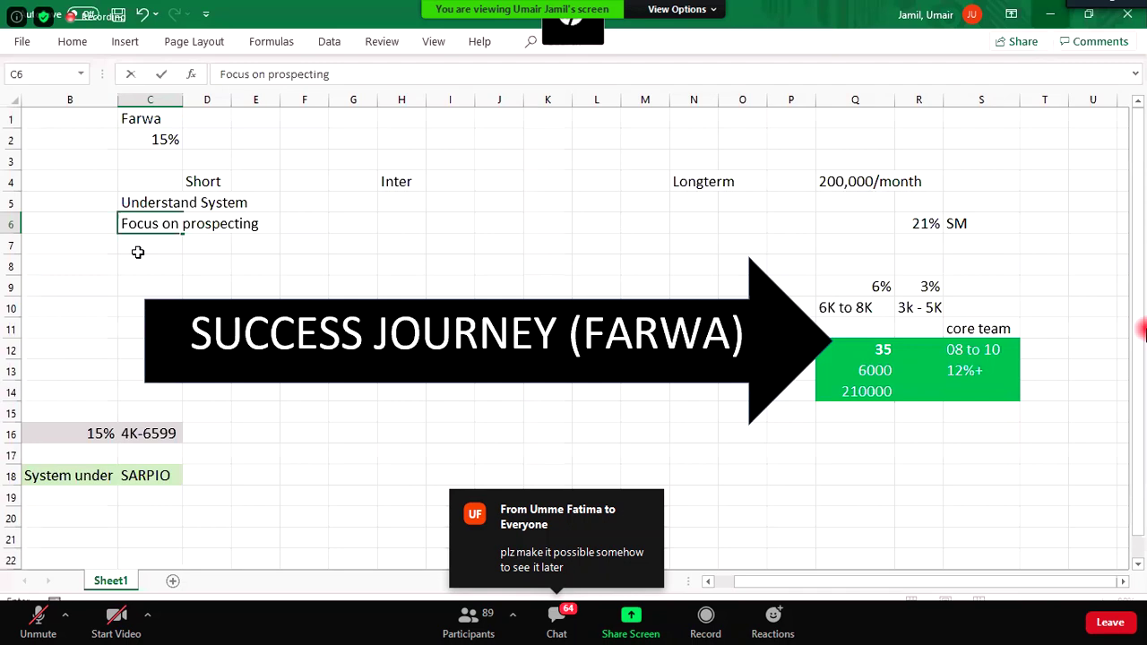
{"action": "left_click", "coordinate": [136, 251]}
{"action": "left_click", "coordinate": [135, 267]}
{"action": "left_click", "coordinate": [143, 207]}
{"action": "left_click", "coordinate": [146, 224]}
{"action": "left_click", "coordinate": [191, 219]}
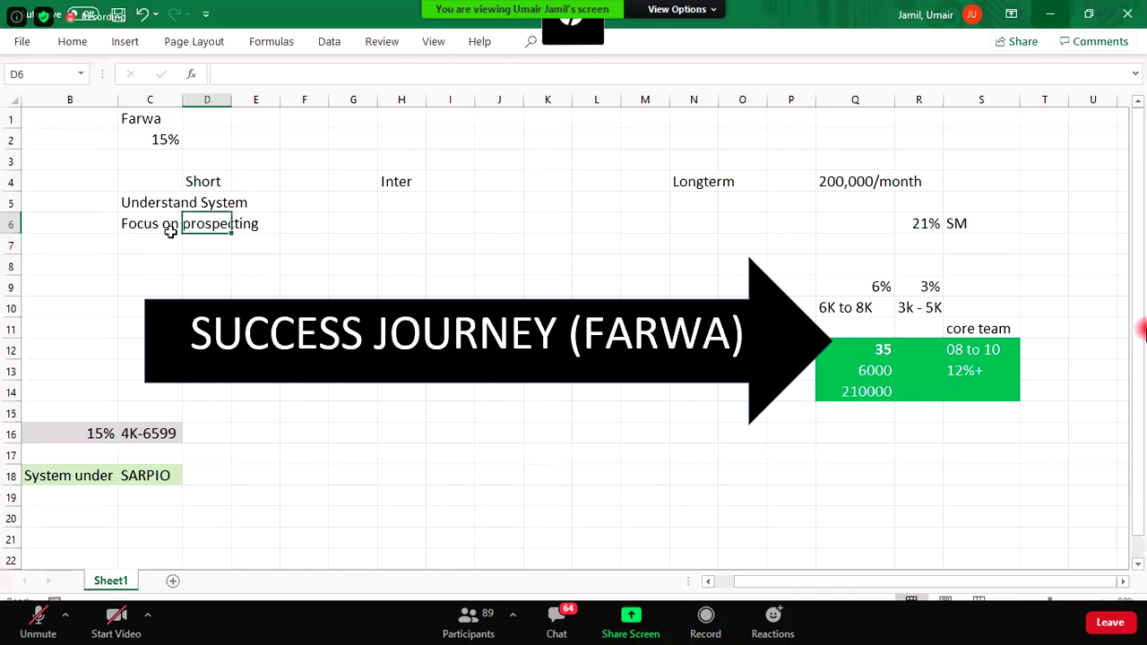
{"action": "left_click", "coordinate": [153, 224]}
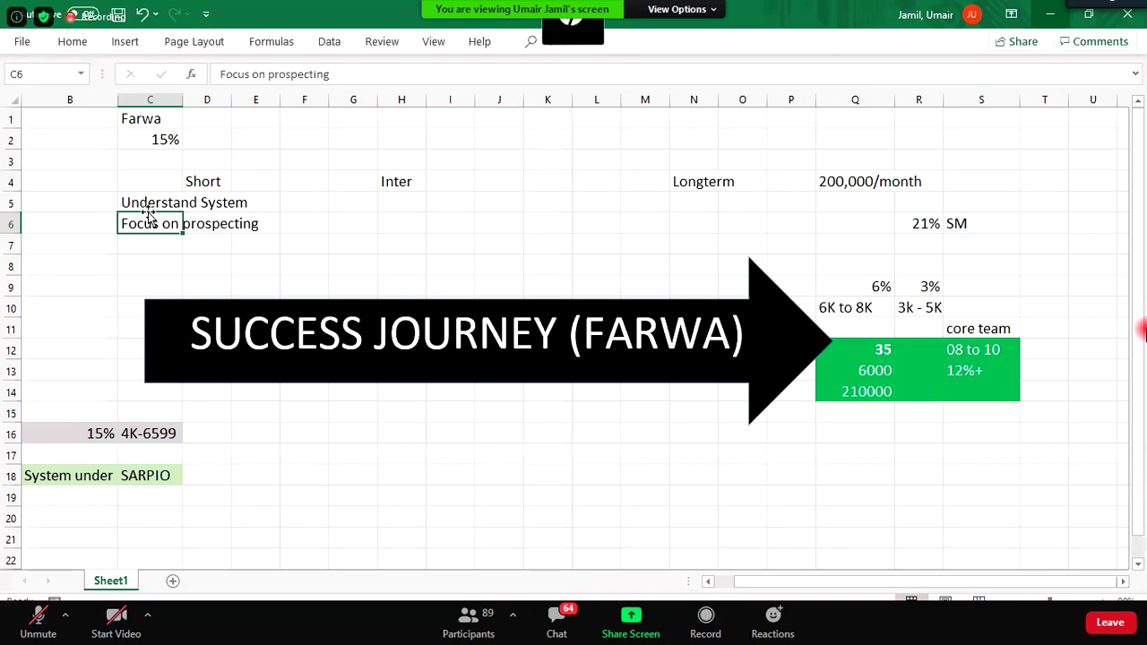
{"action": "left_click", "coordinate": [150, 205]}
{"action": "left_click", "coordinate": [153, 221]}
{"action": "left_click", "coordinate": [147, 204]}
{"action": "left_click", "coordinate": [80, 204]}
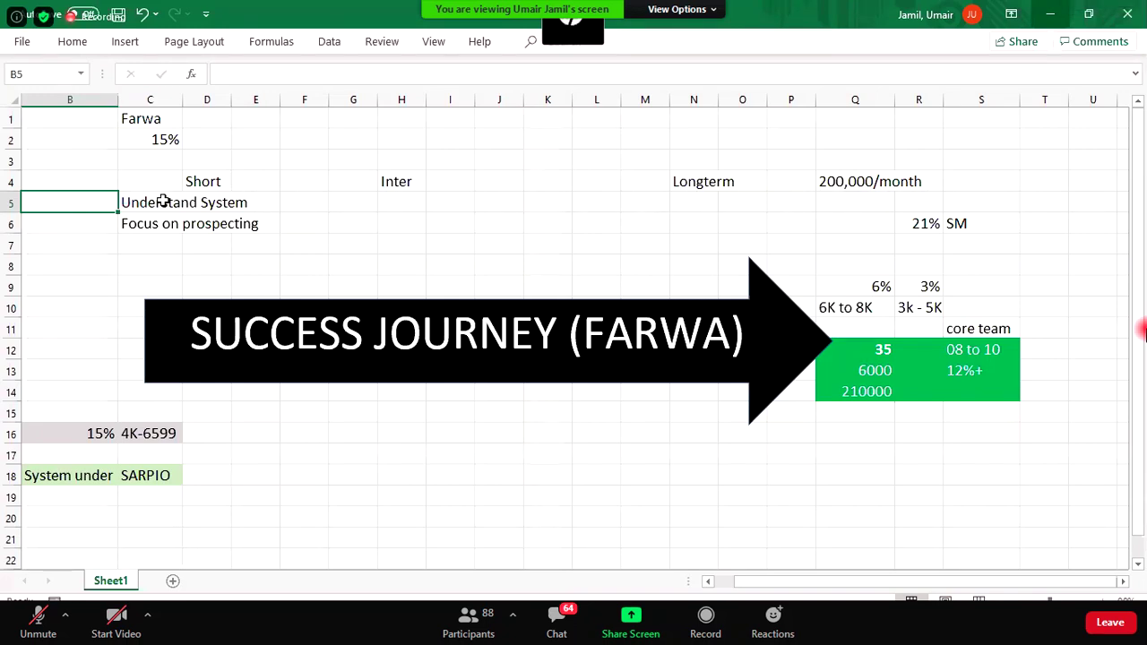
{"action": "left_click_drag", "start_coordinate": [148, 202], "coordinate": [144, 240]}
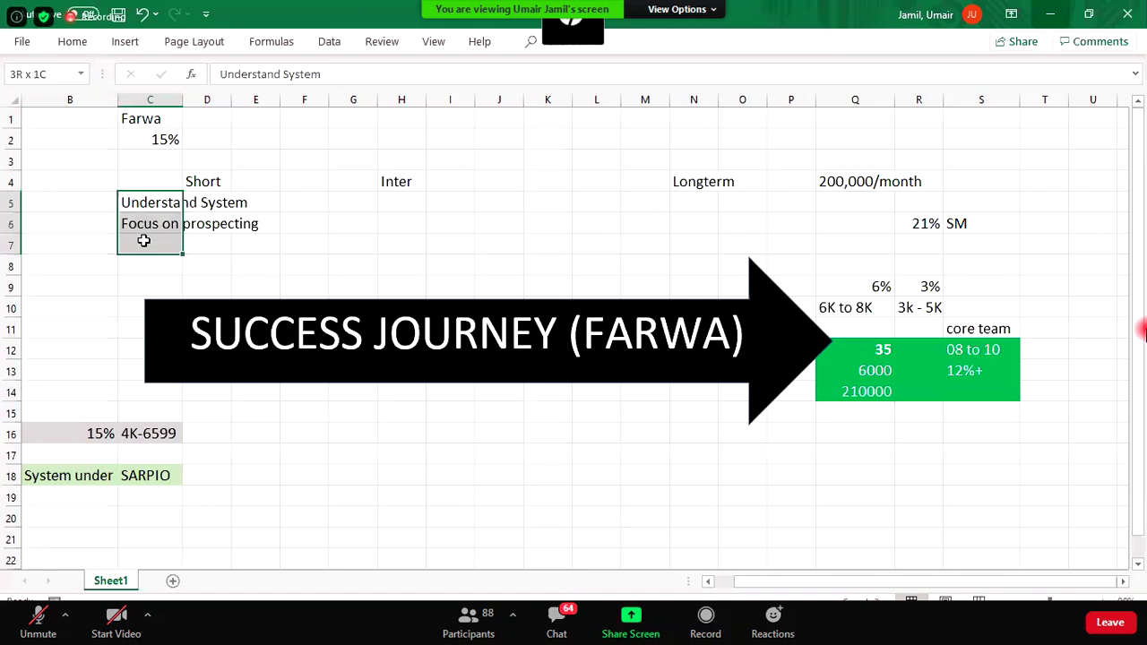
Enter "10 Approch" in C7 below the prospecting item and auto-fit column C.
{"action": "left_click", "coordinate": [159, 249]}
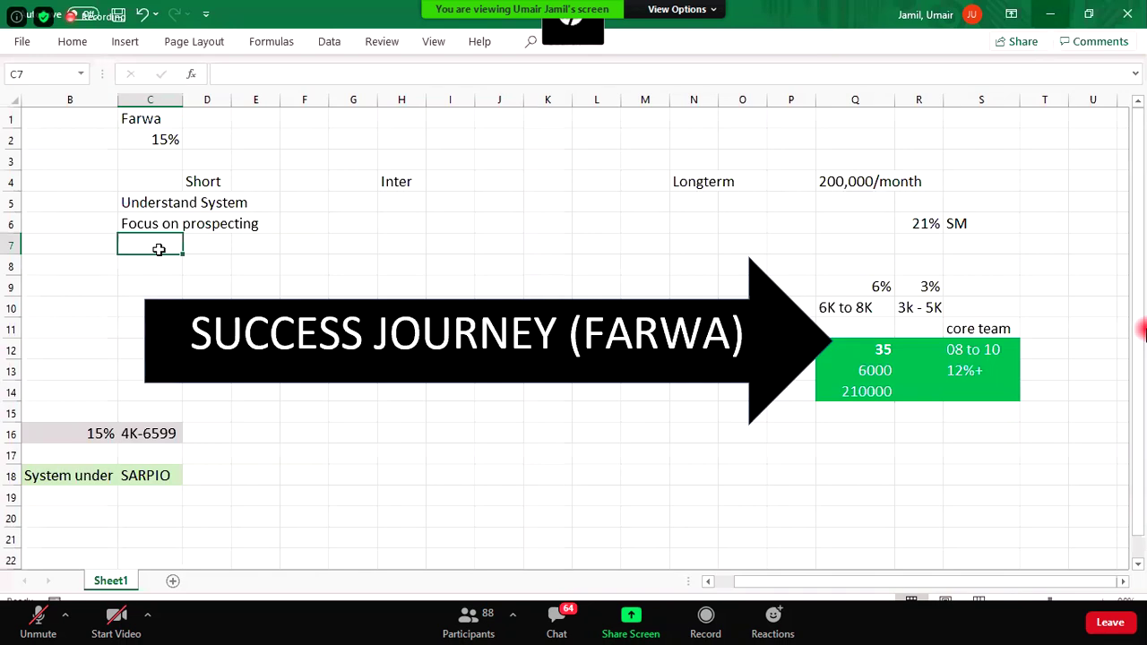
{"action": "type", "text": "10"}
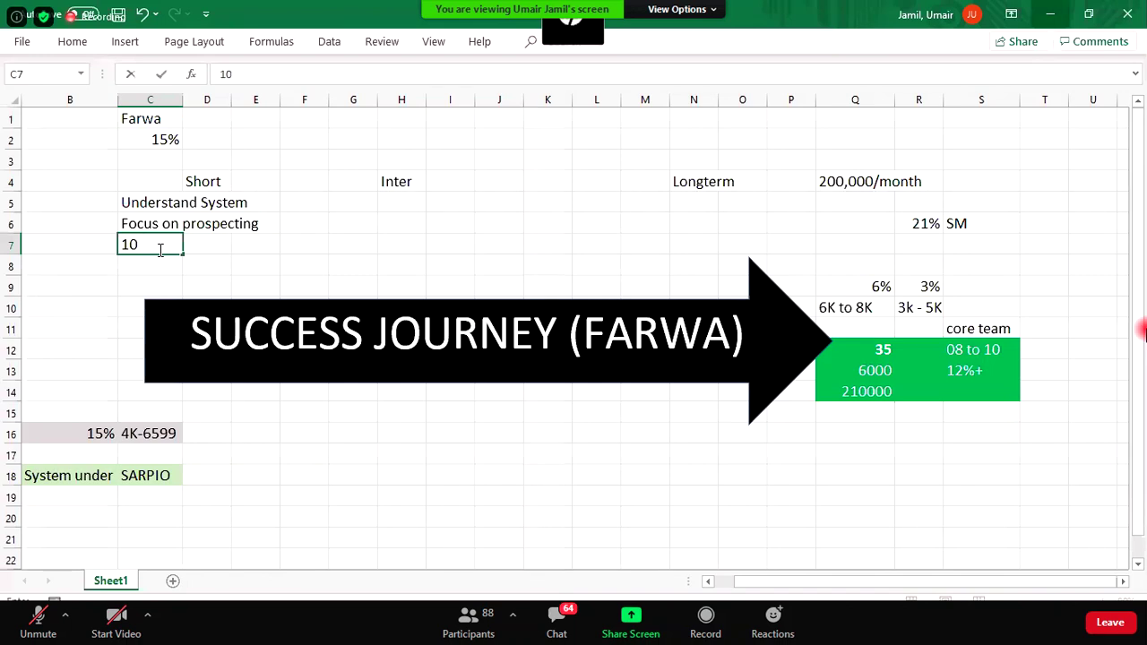
{"action": "type", "text": " Approch"}
{"action": "key", "text": "Tab"}
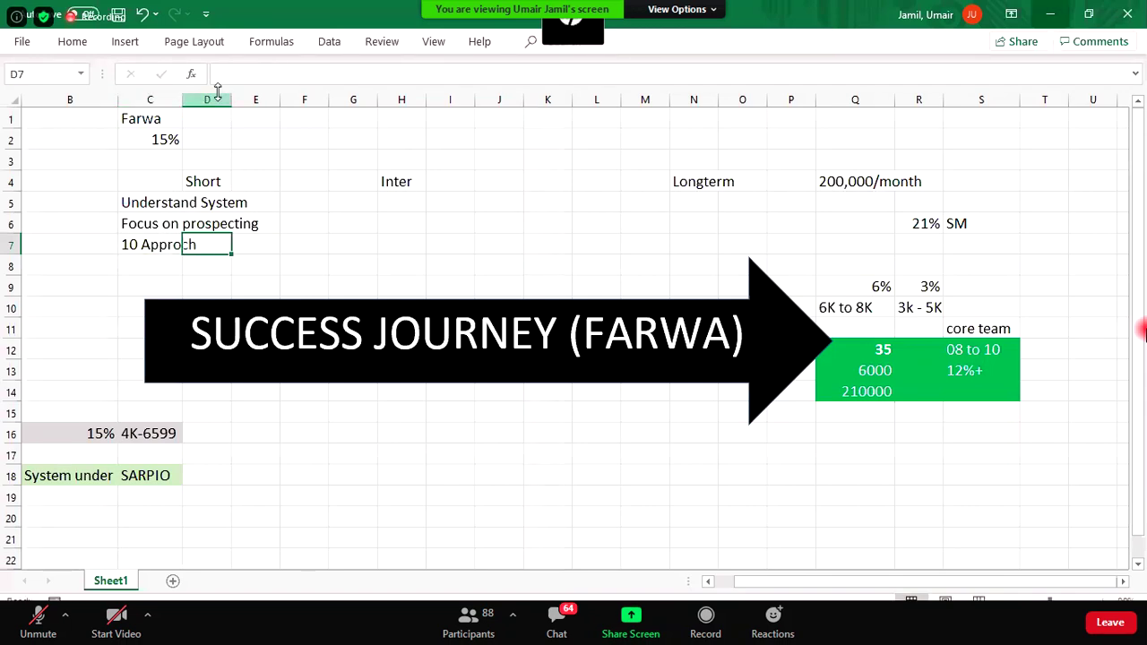
{"action": "double_click", "coordinate": [182, 100]}
{"action": "left_click", "coordinate": [254, 248]}
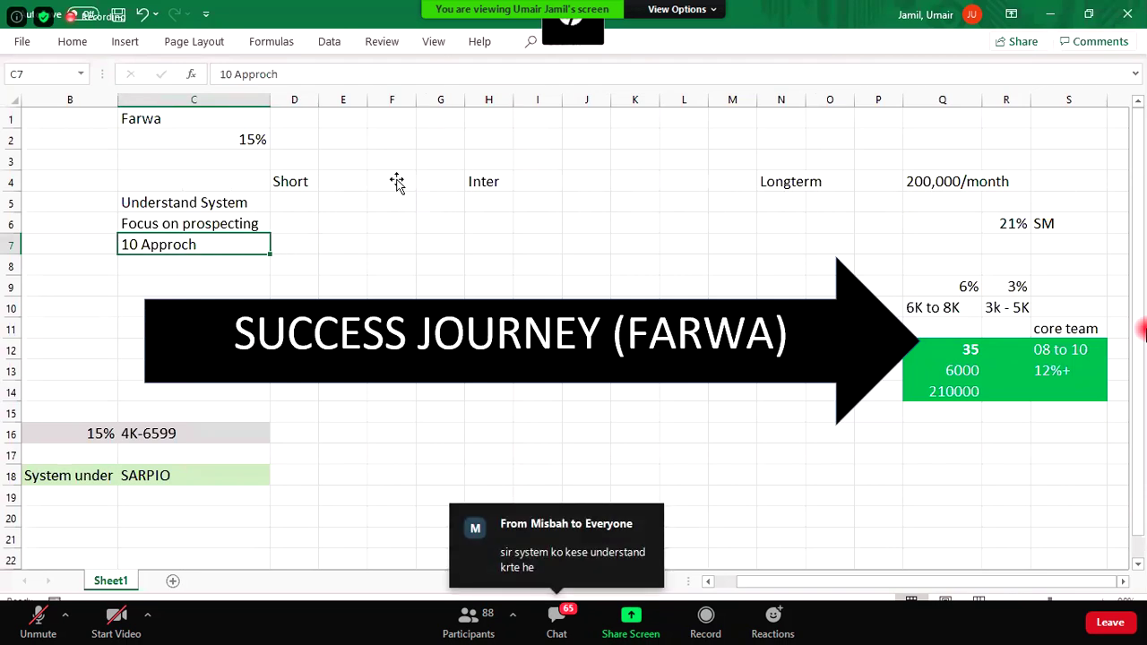
Reword the entry in C7 to "Approch 10 individuals" and widen column C to fit it.
{"action": "double_click", "coordinate": [207, 248]}
{"action": "type", "text": "10 ind"}
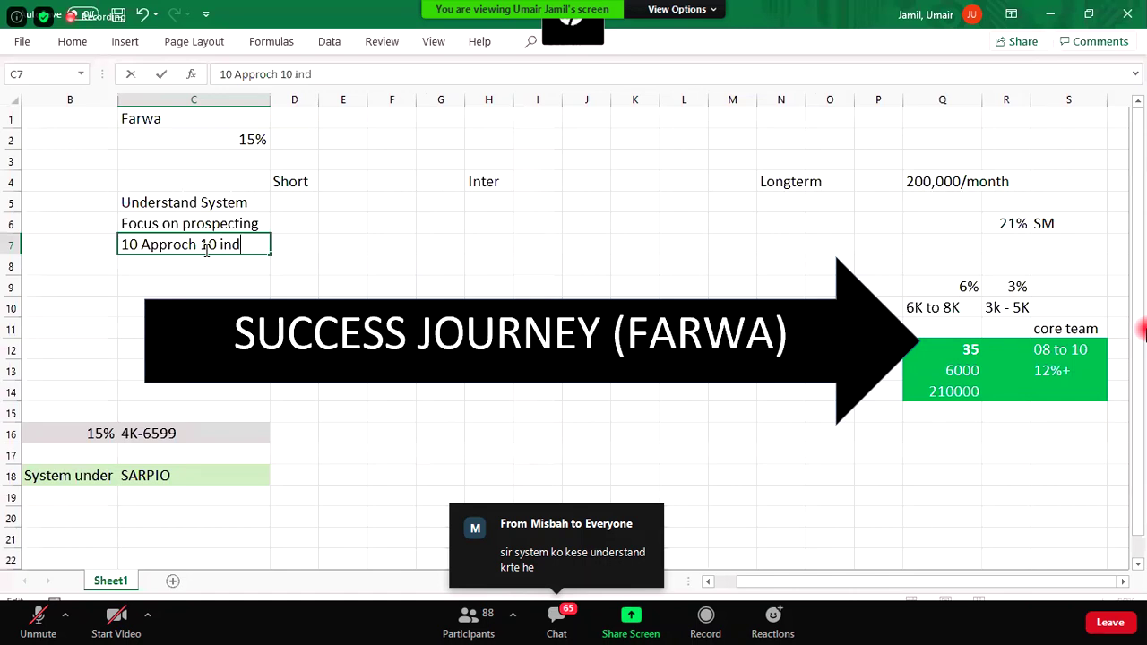
{"action": "type", "text": "ividuals"}
{"action": "double_click", "coordinate": [139, 248]}
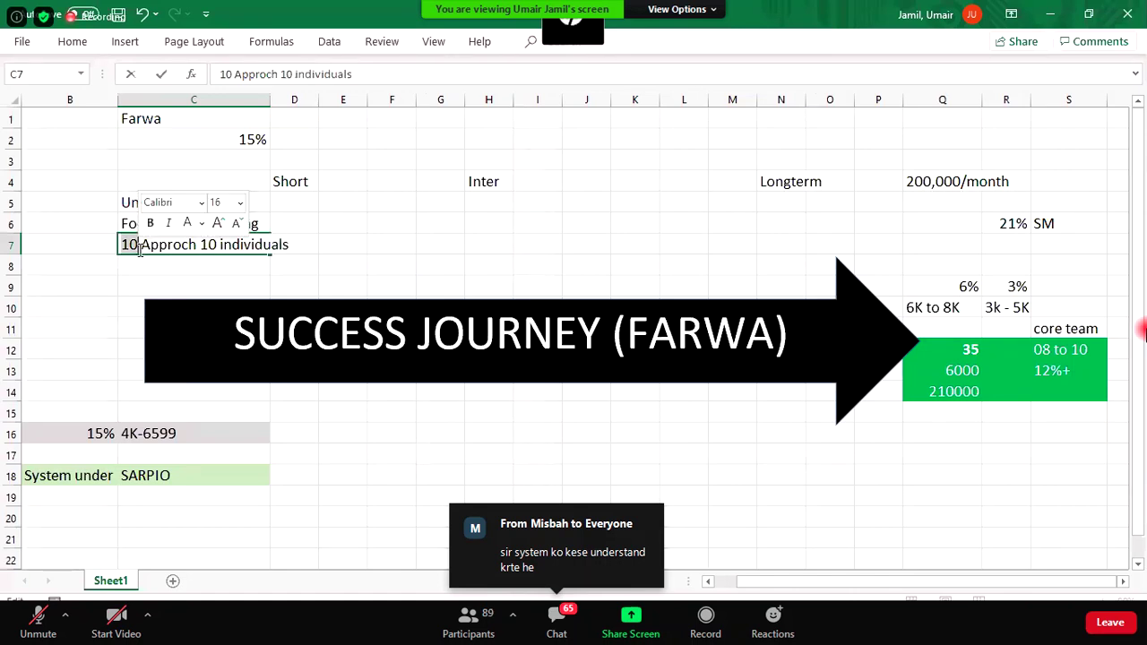
{"action": "key", "text": "BackSpace"}
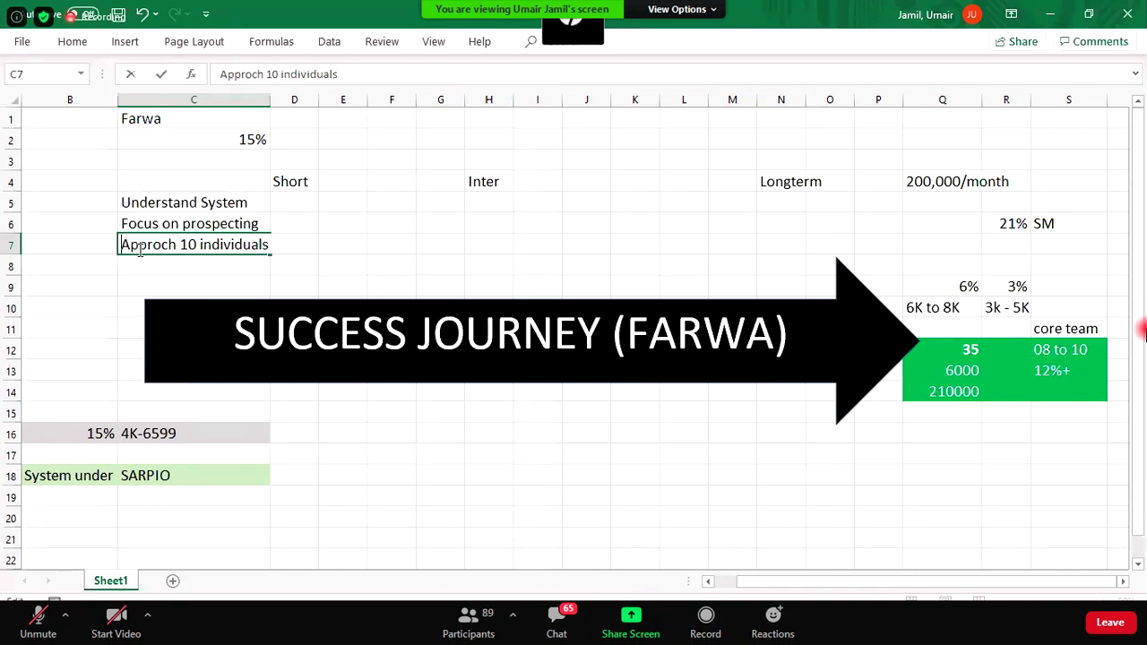
{"action": "left_click", "coordinate": [325, 256]}
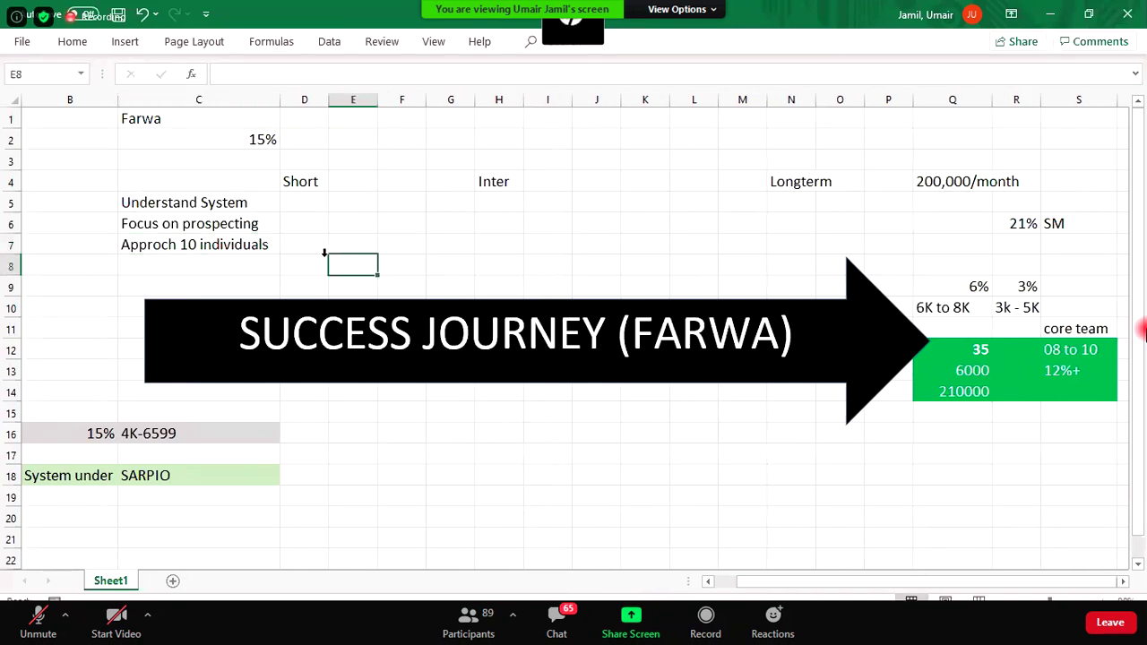
Auto-fit column N to its "Longterm" heading.
{"action": "left_click_drag", "start_coordinate": [197, 195], "coordinate": [192, 244]}
{"action": "left_click", "coordinate": [785, 207]}
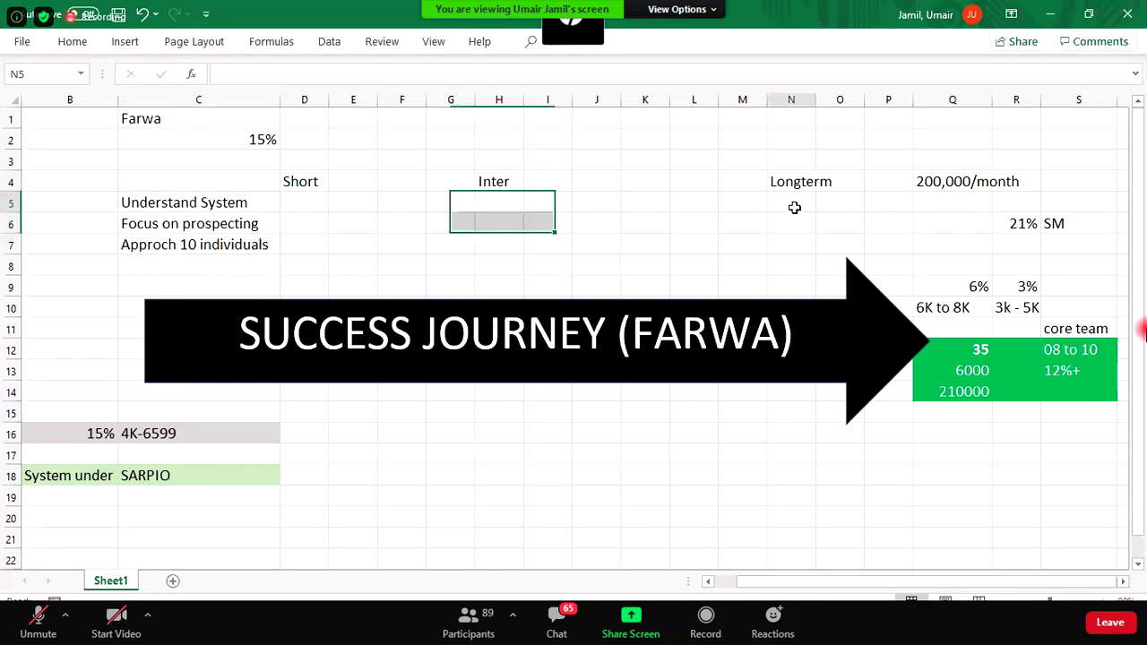
{"action": "double_click", "coordinate": [815, 99]}
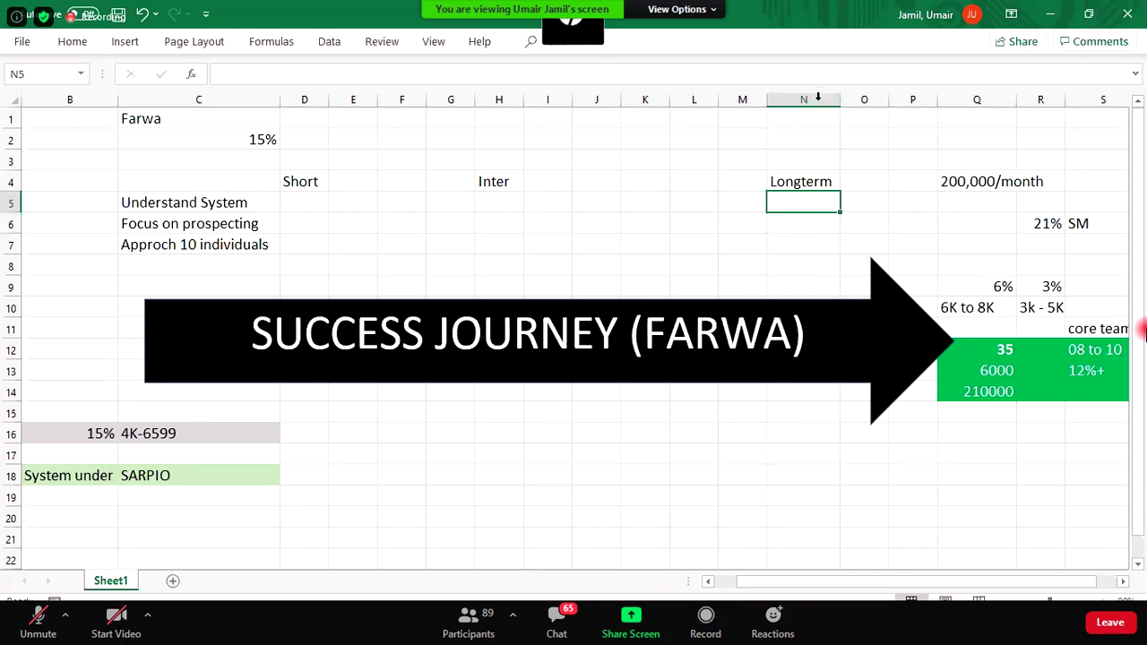
Check the date in the system calendar and return to cell N3 above the "Longterm" heading.
{"action": "left_click", "coordinate": [795, 160]}
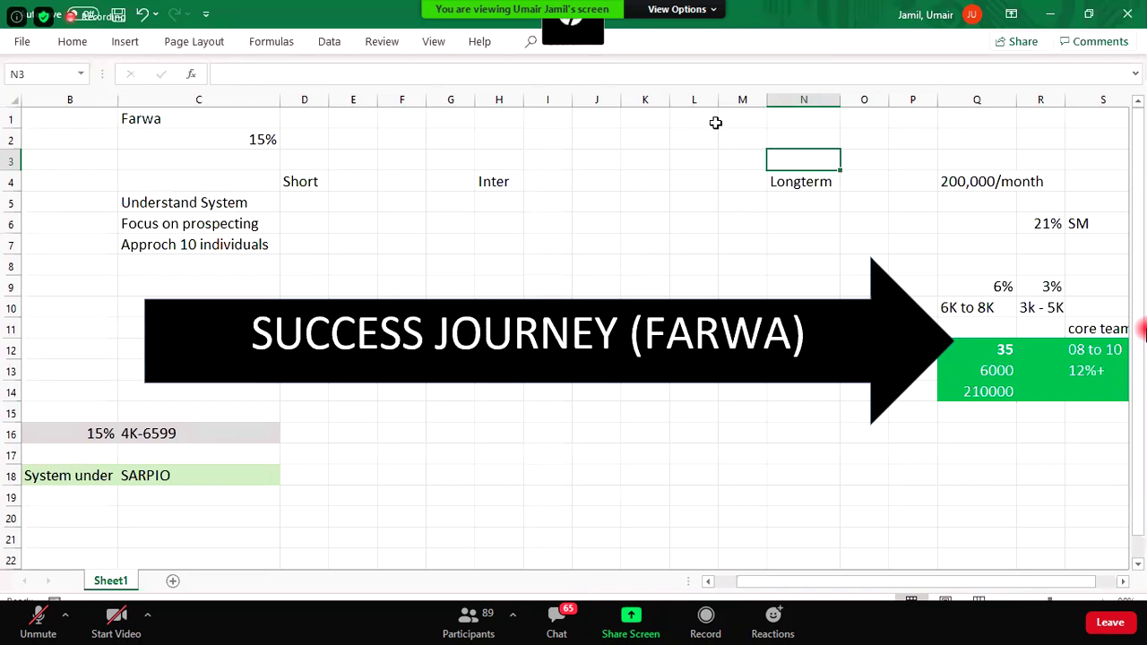
{"action": "left_click", "coordinate": [822, 189]}
{"action": "left_click", "coordinate": [812, 198]}
{"action": "left_click", "coordinate": [796, 166]}
{"action": "left_click", "coordinate": [1112, 627]}
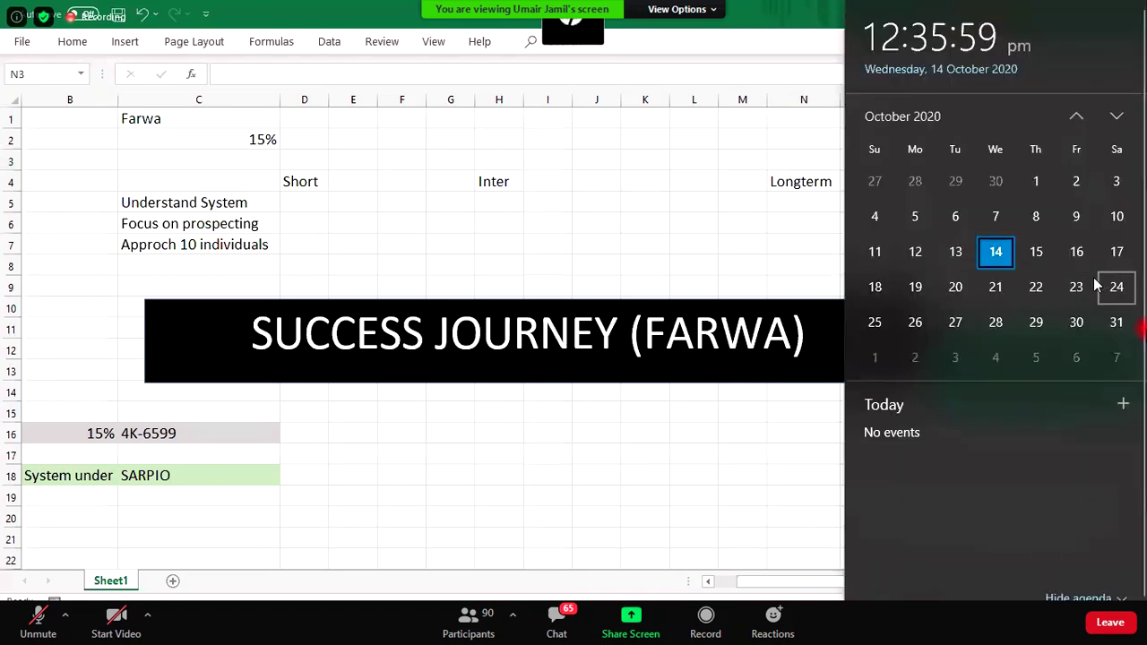
{"action": "left_click", "coordinate": [624, 99]}
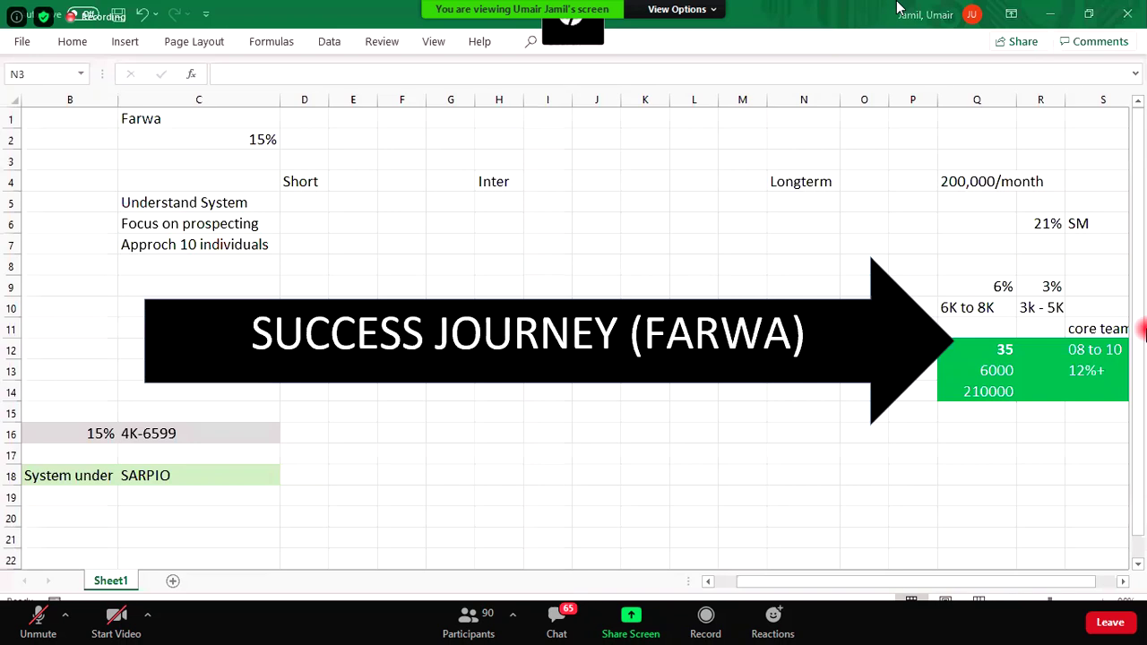
{"action": "left_click", "coordinate": [796, 153]}
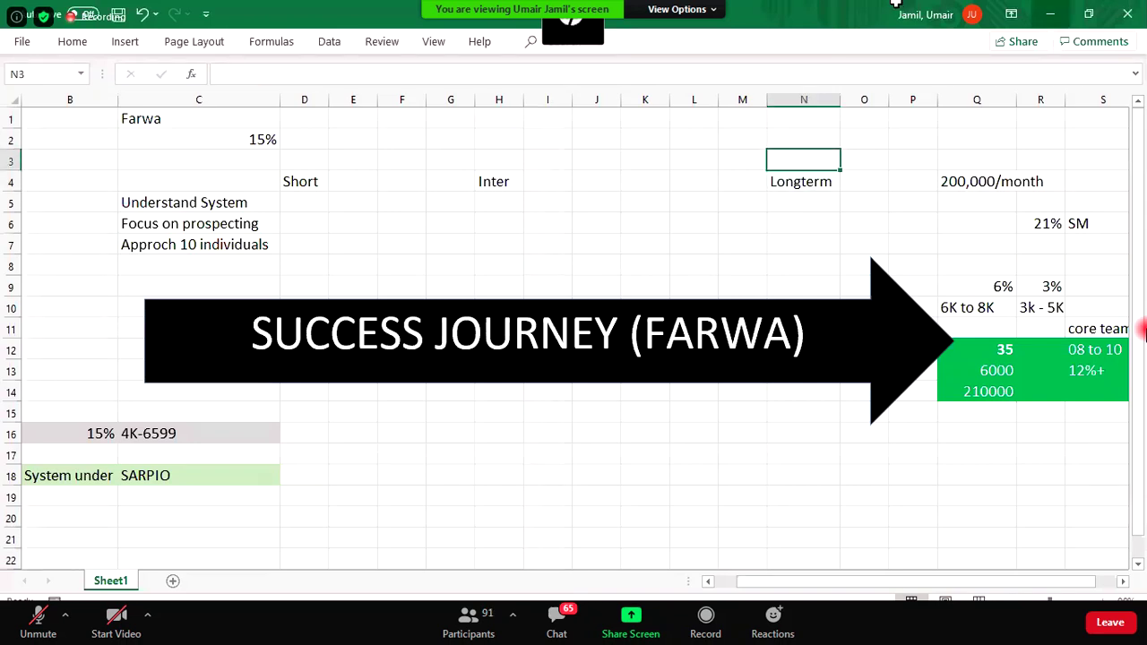
Enter "12months" in N3 above the "Longterm" heading and "6month" in H3 above the "Inter" heading.
{"action": "type", "text": "12months"}
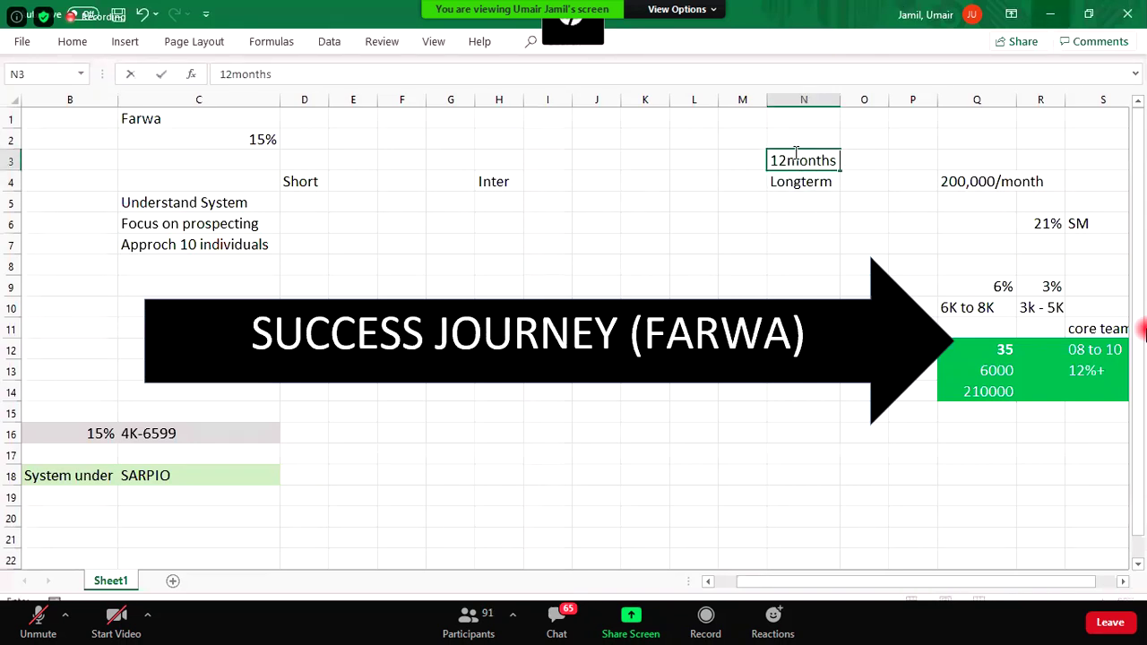
{"action": "left_click", "coordinate": [698, 205]}
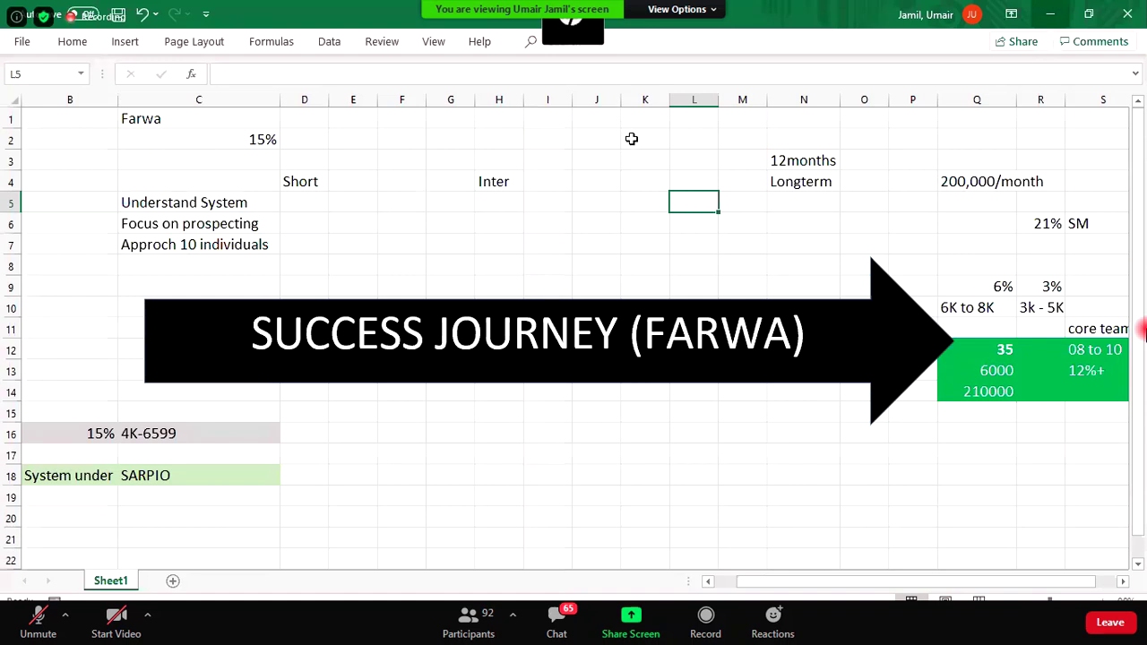
{"action": "left_click", "coordinate": [795, 166]}
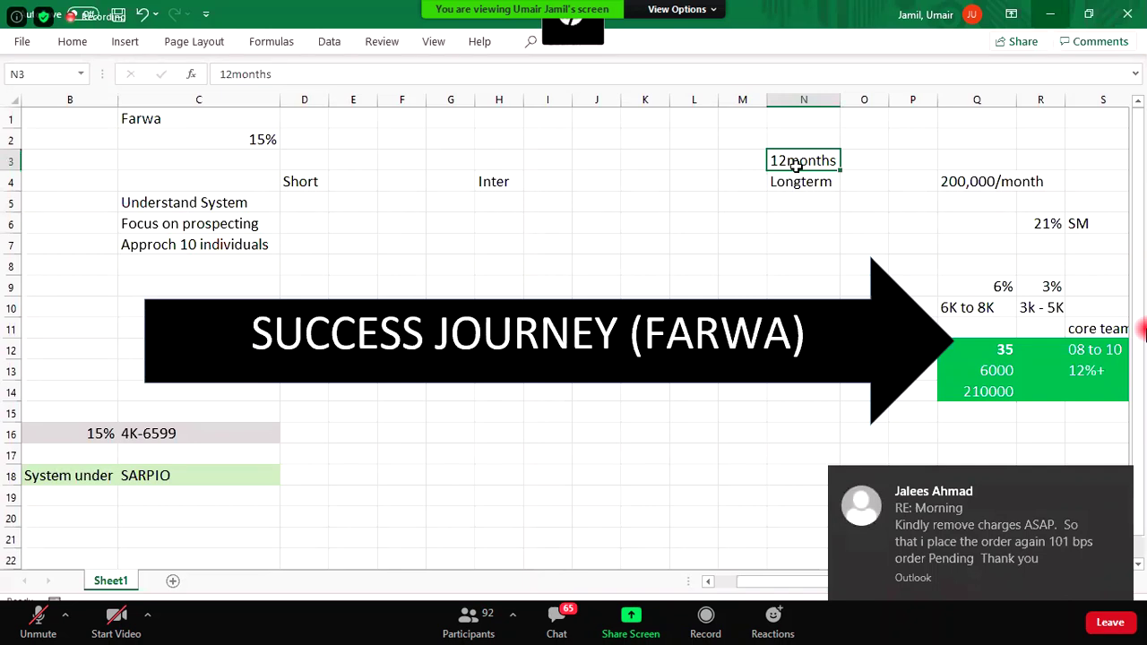
{"action": "left_click", "coordinate": [508, 161]}
{"action": "type", "text": "6"}
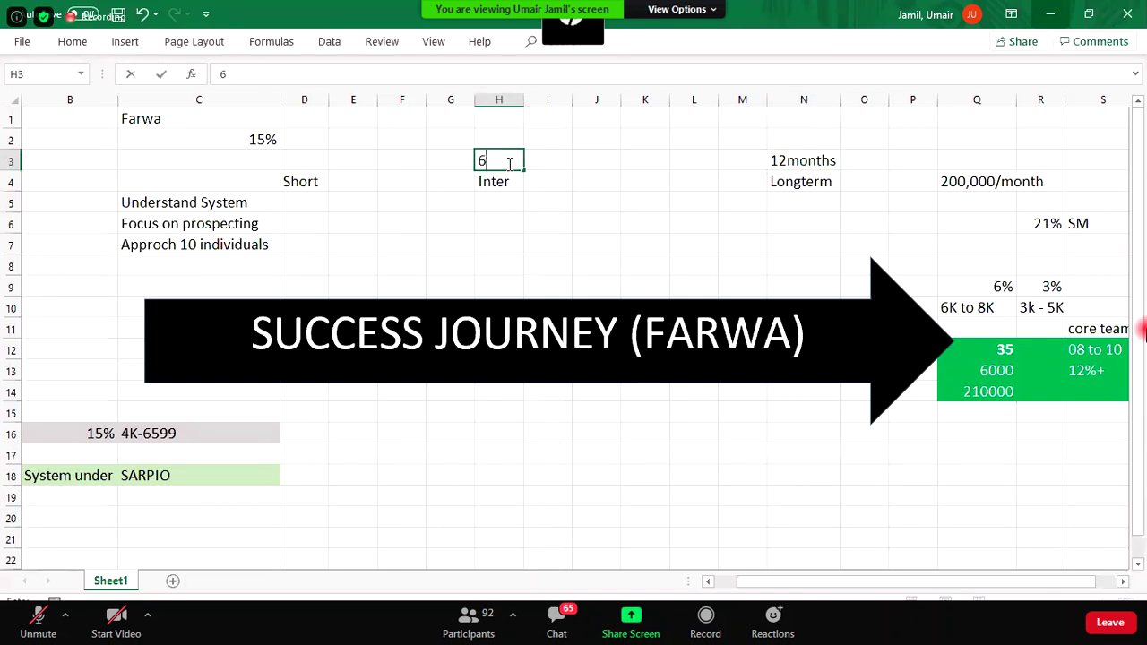
{"action": "type", "text": "month"}
Enter "Current" in C3 as the label for the starting point of the timeline.
{"action": "key", "text": "Left"}
{"action": "key", "text": "Left"}
{"action": "key", "text": "Left"}
{"action": "key", "text": "Left"}
{"action": "key", "text": "Left"}
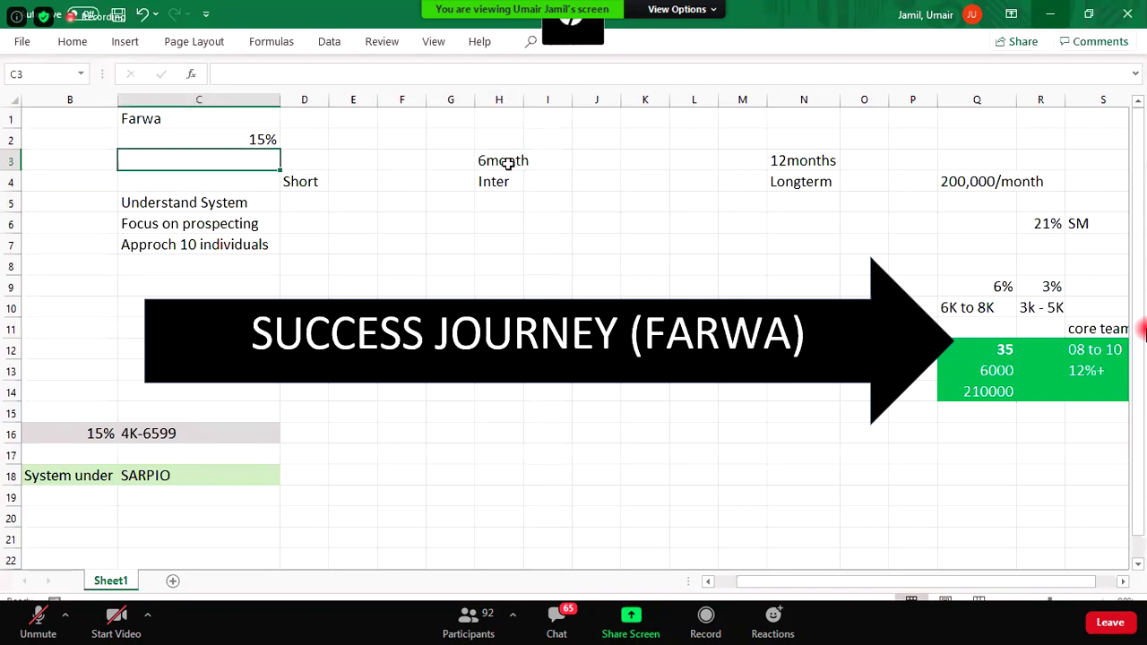
{"action": "type", "text": "Current"}
{"action": "key", "text": "Right"}
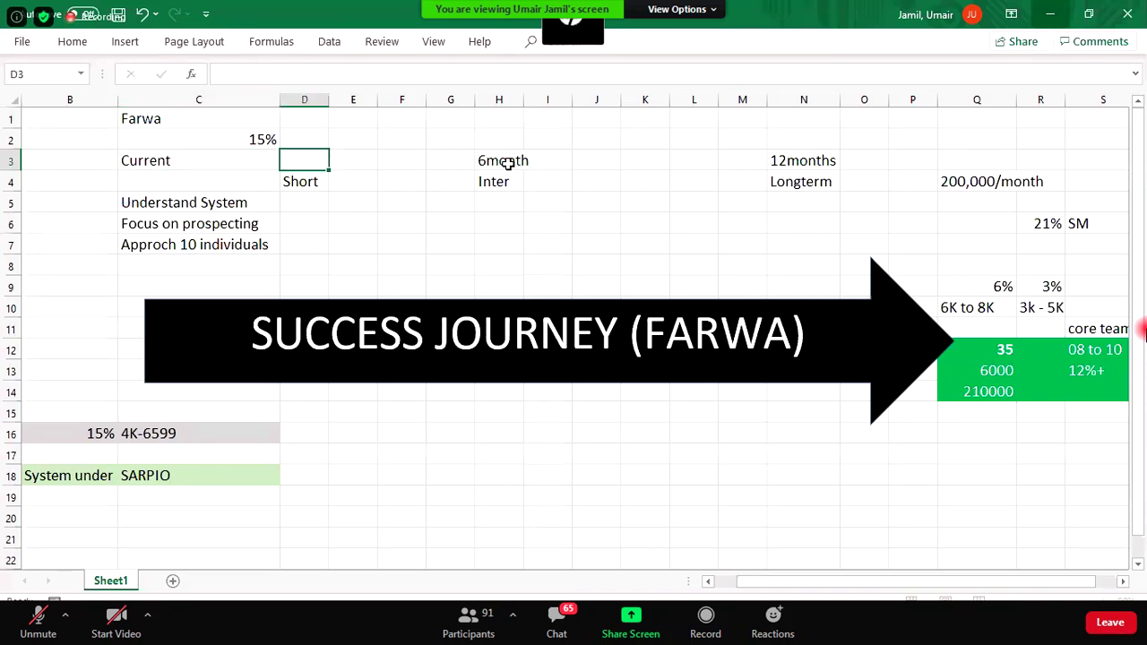
Shift the three action items in column C down one row to C6:C8 and clear the leftover entry in C5.
{"action": "key", "text": "Down"}
{"action": "key", "text": "Down"}
{"action": "key", "text": "Down"}
{"action": "key", "text": "Down"}
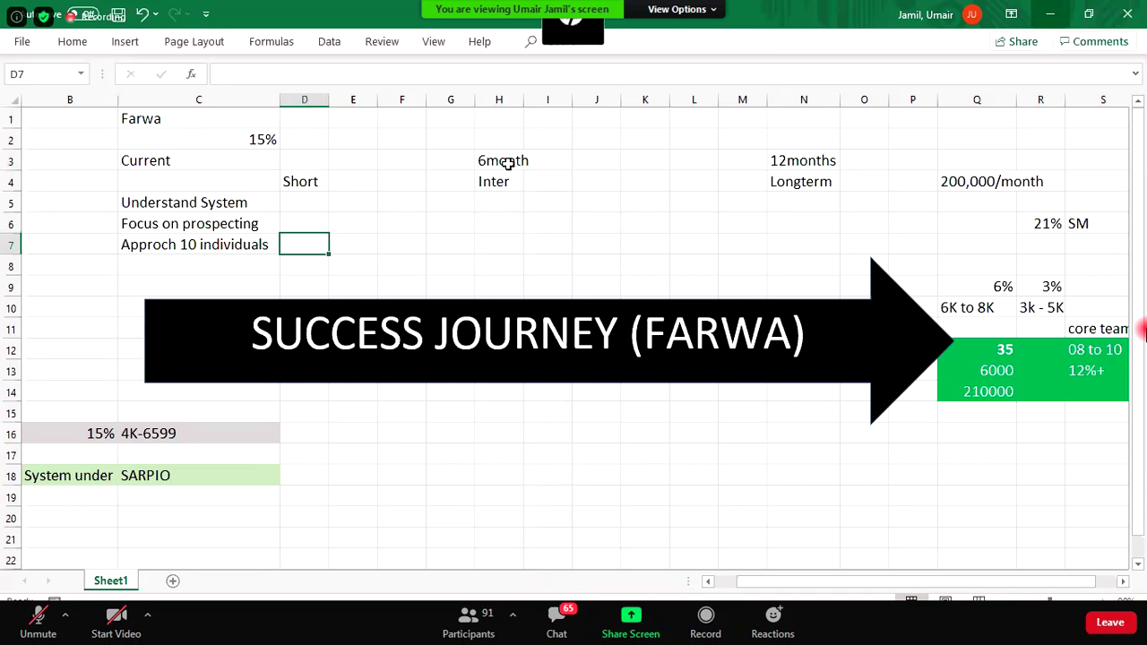
{"action": "key", "text": "Left"}
{"action": "key", "text": "Up"}
{"action": "key", "text": "Up"}
{"action": "key", "text": "Down"}
{"action": "key", "text": "Down"}
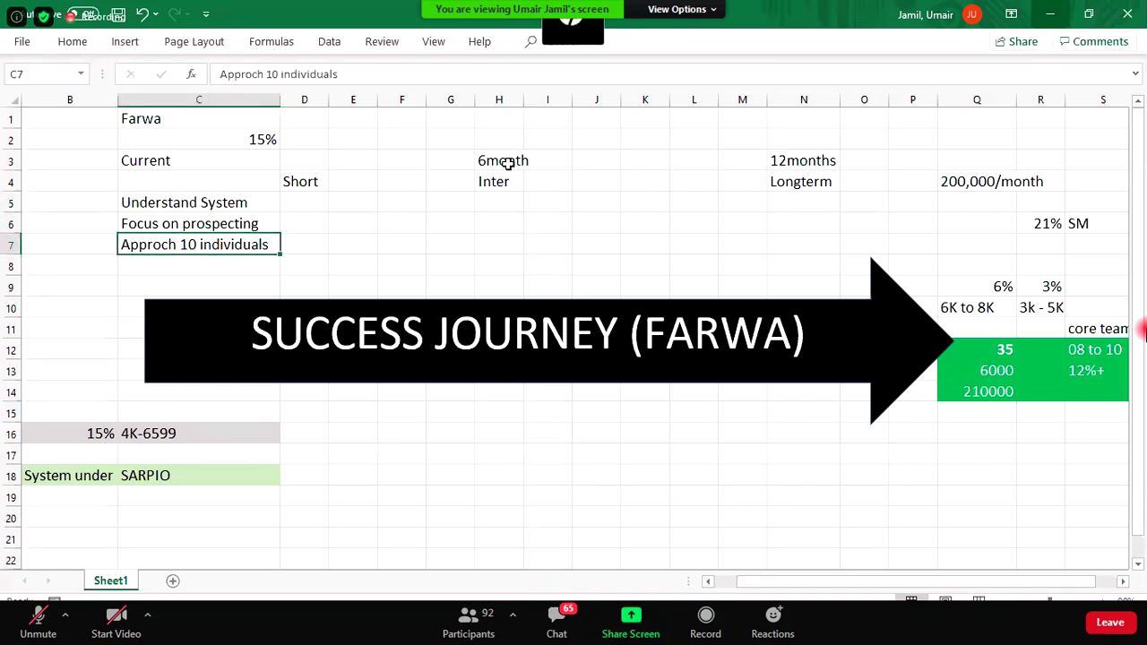
{"action": "key", "text": "shift+Up"}
{"action": "key", "text": "shift+Up"}
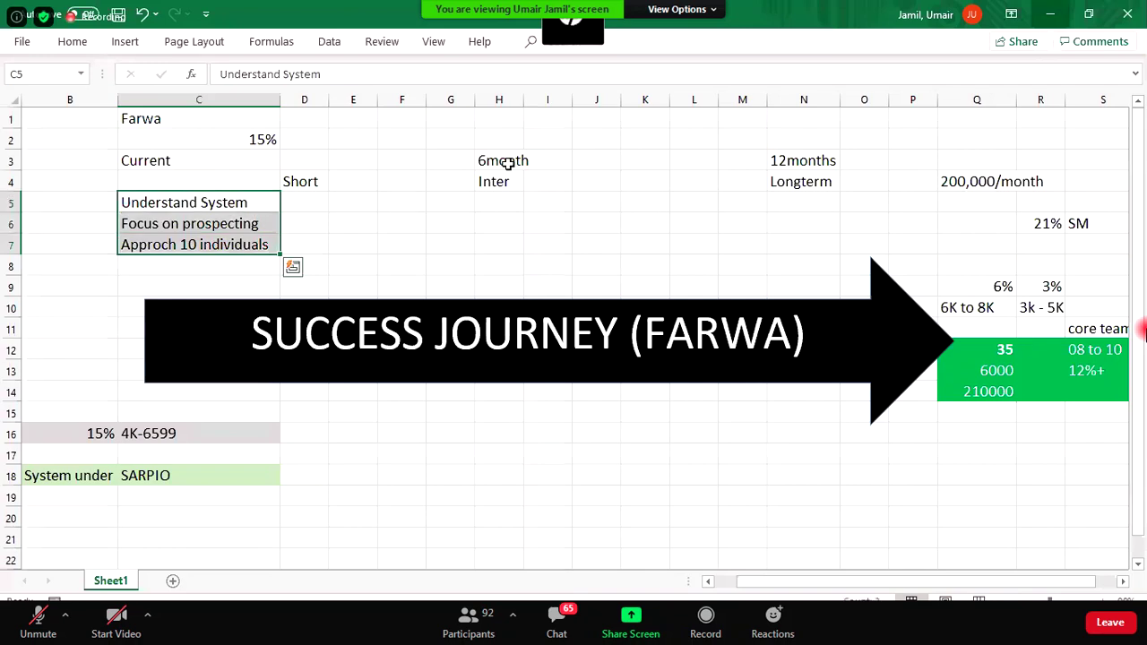
{"action": "key", "text": "ctrl+c"}
{"action": "key", "text": "Down"}
{"action": "key", "text": "ctrl+v"}
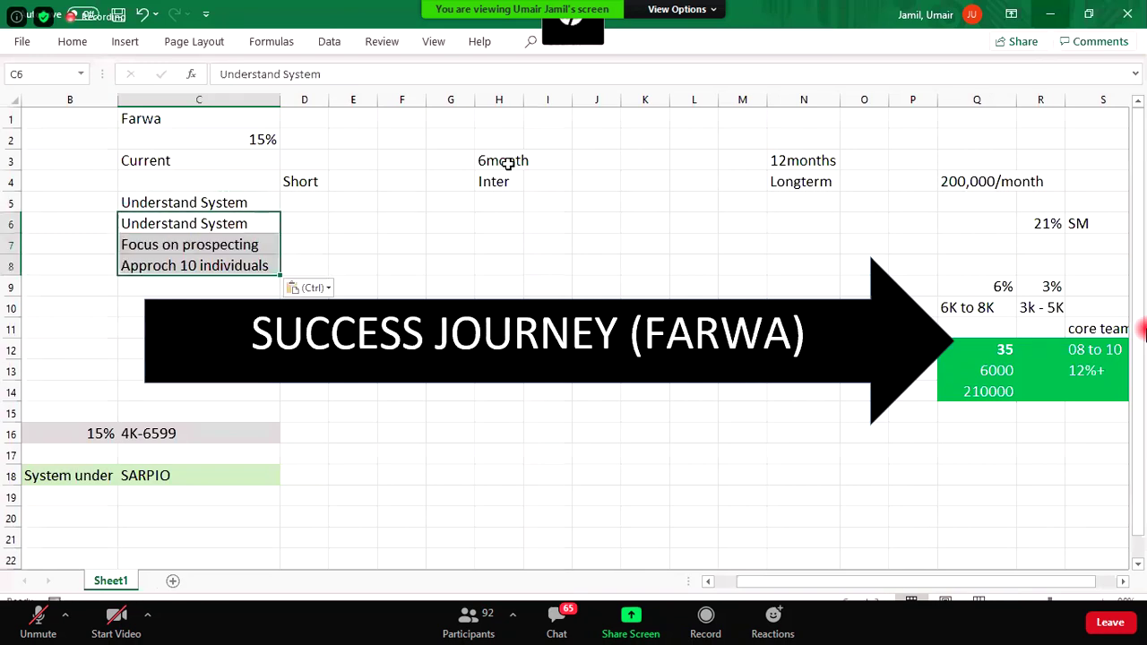
{"action": "key", "text": "Up"}
{"action": "key", "text": "Delete"}
{"action": "key", "text": "Right"}
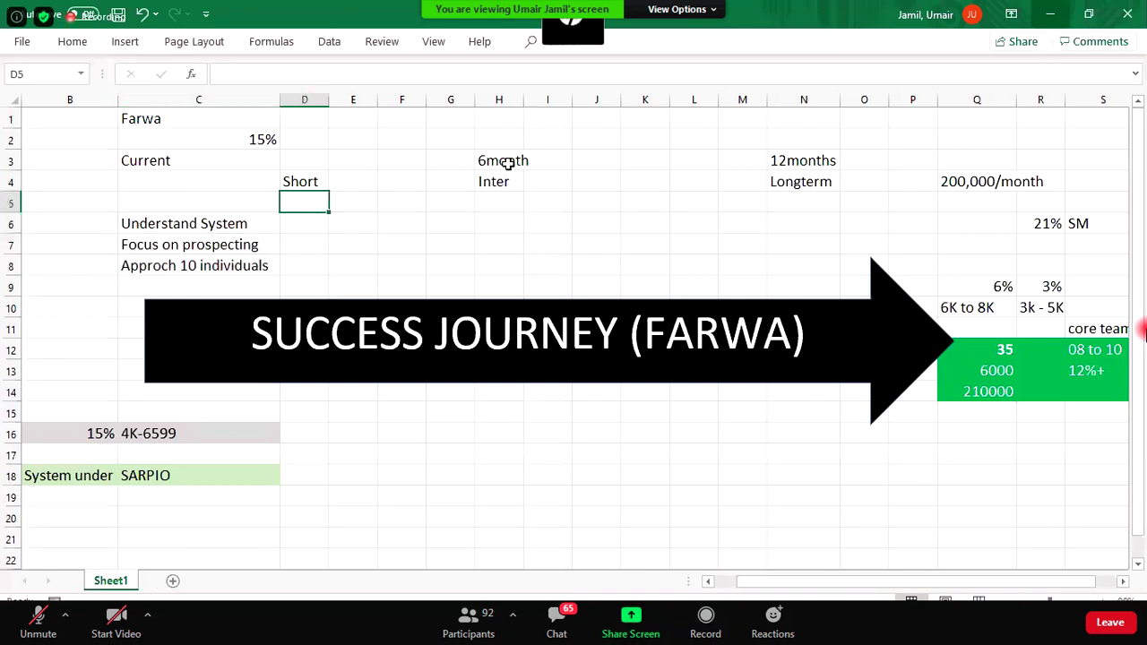
Number the twelve months from 1 to 12 across row 5, from C5 to N5.
{"action": "key", "text": "Left"}
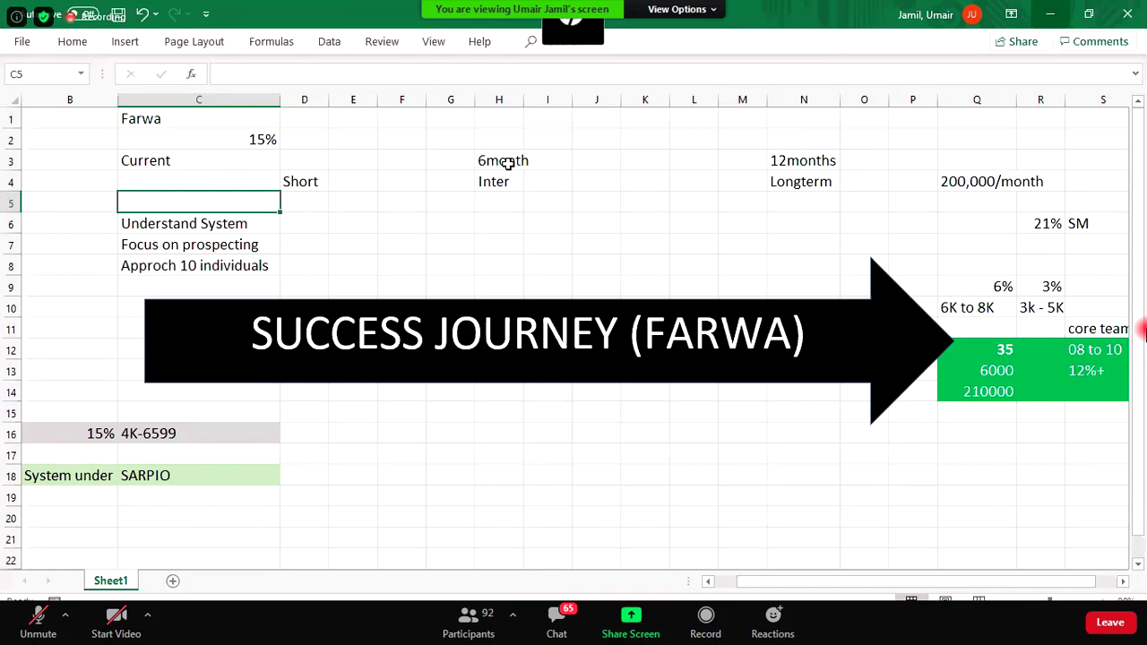
{"action": "type", "text": "1"}
{"action": "key", "text": "Right"}
{"action": "type", "text": "2"}
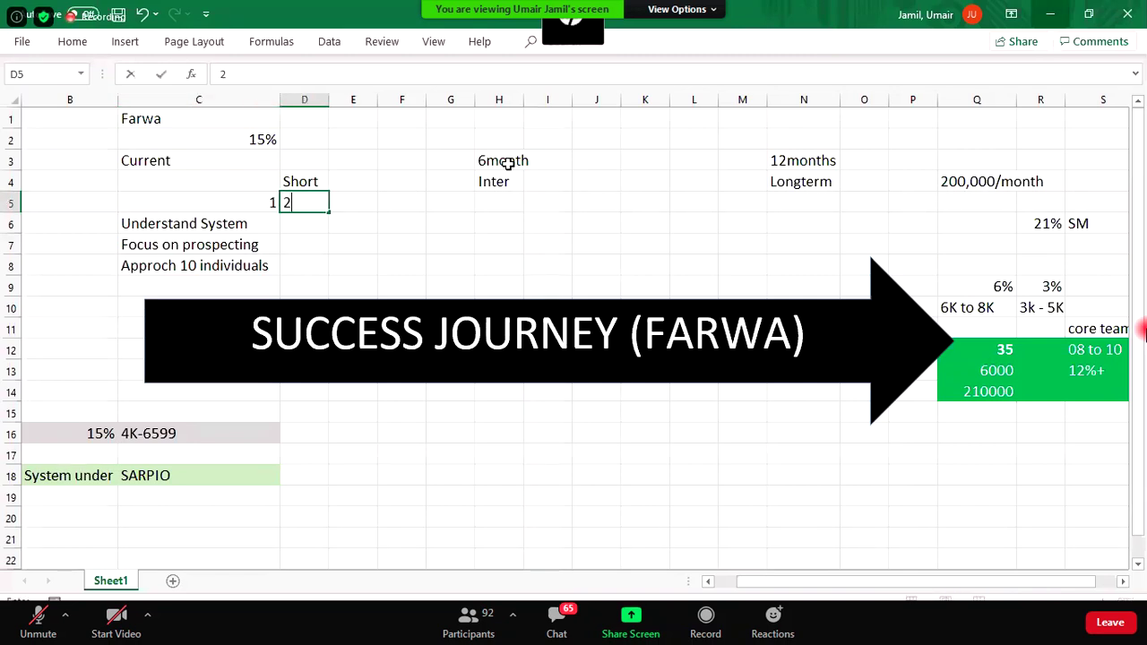
{"action": "key", "text": "Right"}
{"action": "type", "text": "3"}
{"action": "key", "text": "Right"}
{"action": "type", "text": "4"}
{"action": "key", "text": "Right"}
{"action": "type", "text": "5"}
{"action": "key", "text": "Right"}
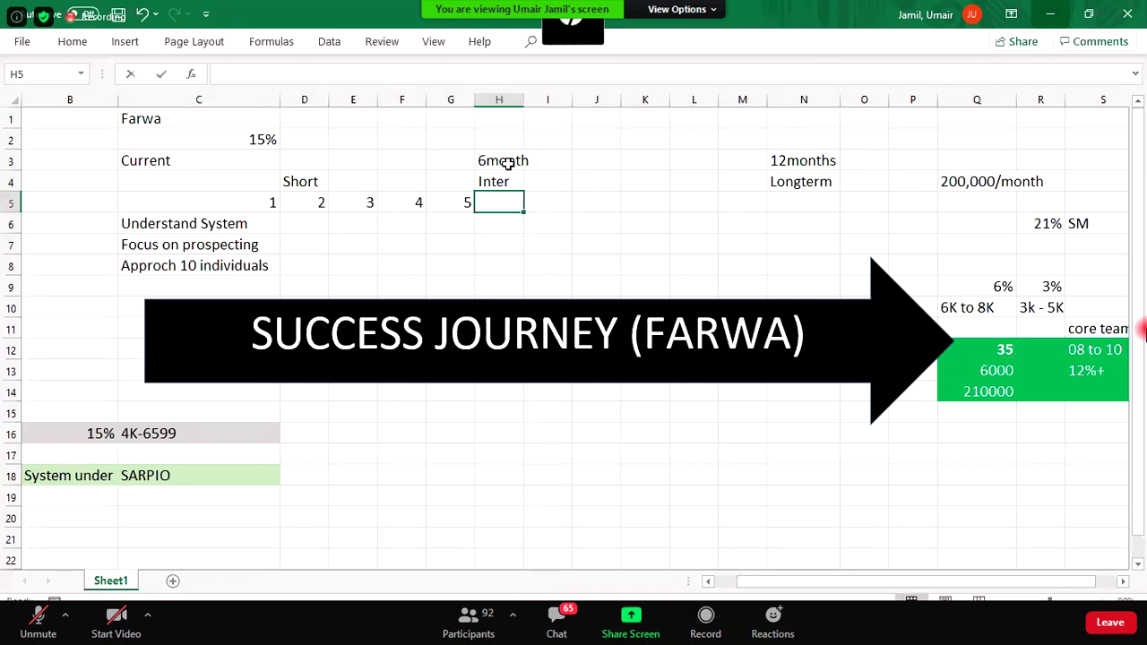
{"action": "type", "text": "6"}
{"action": "key", "text": "Right"}
{"action": "type", "text": "7"}
{"action": "key", "text": "Right"}
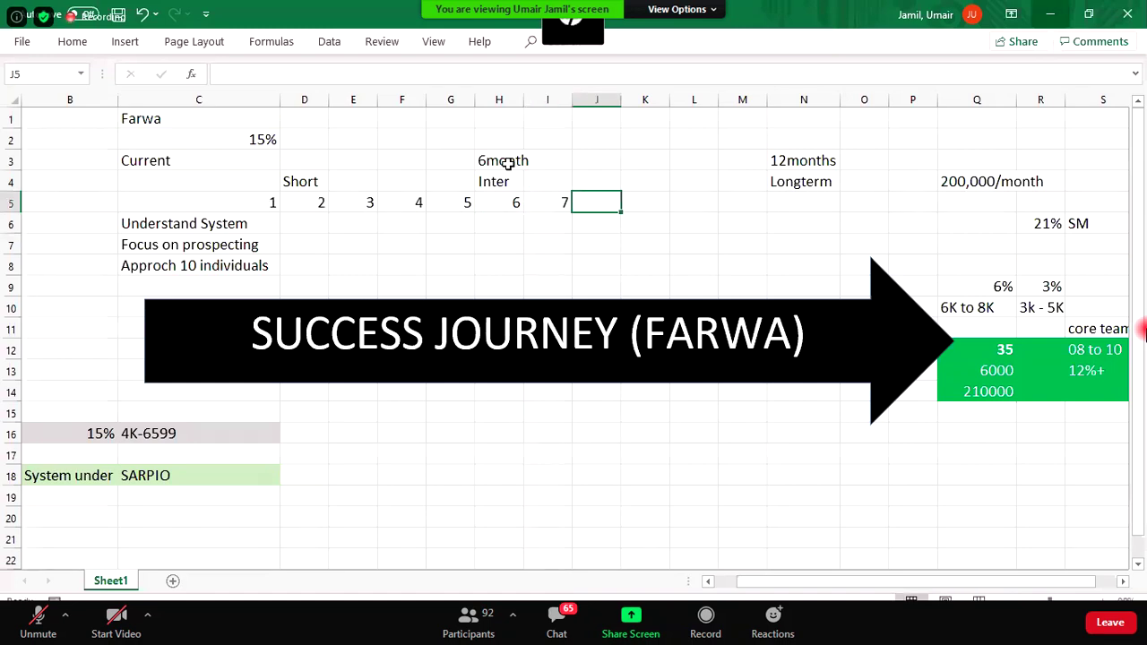
{"action": "type", "text": "8"}
{"action": "key", "text": "Right"}
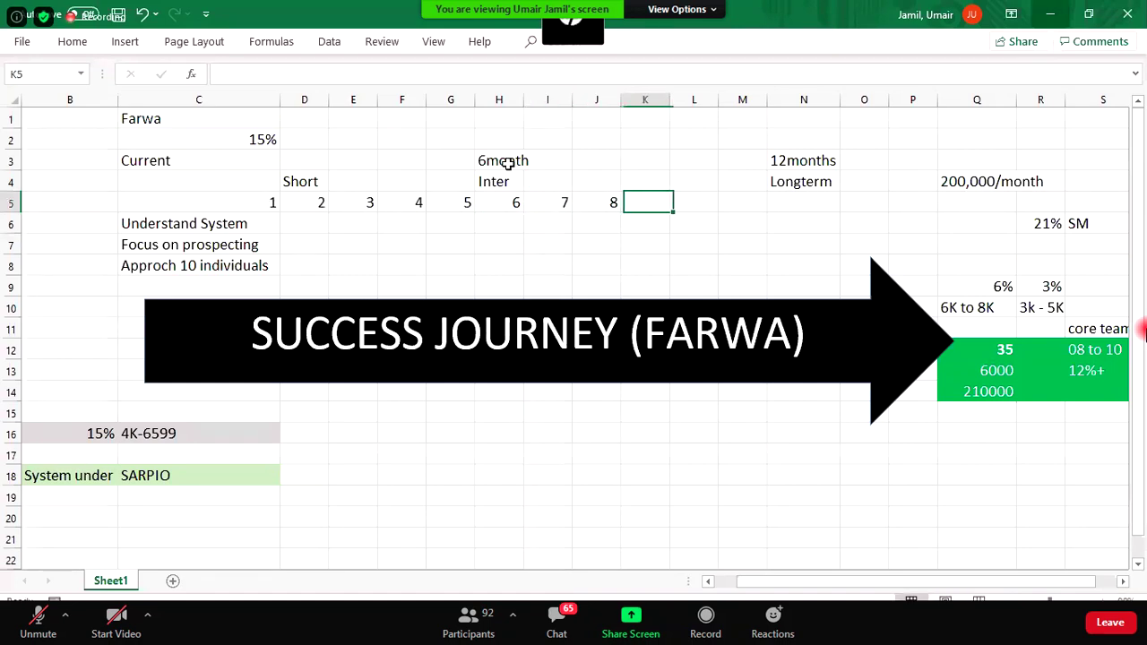
{"action": "type", "text": "9"}
{"action": "key", "text": "Right"}
{"action": "type", "text": "10"}
{"action": "key", "text": "Right"}
{"action": "type", "text": "11"}
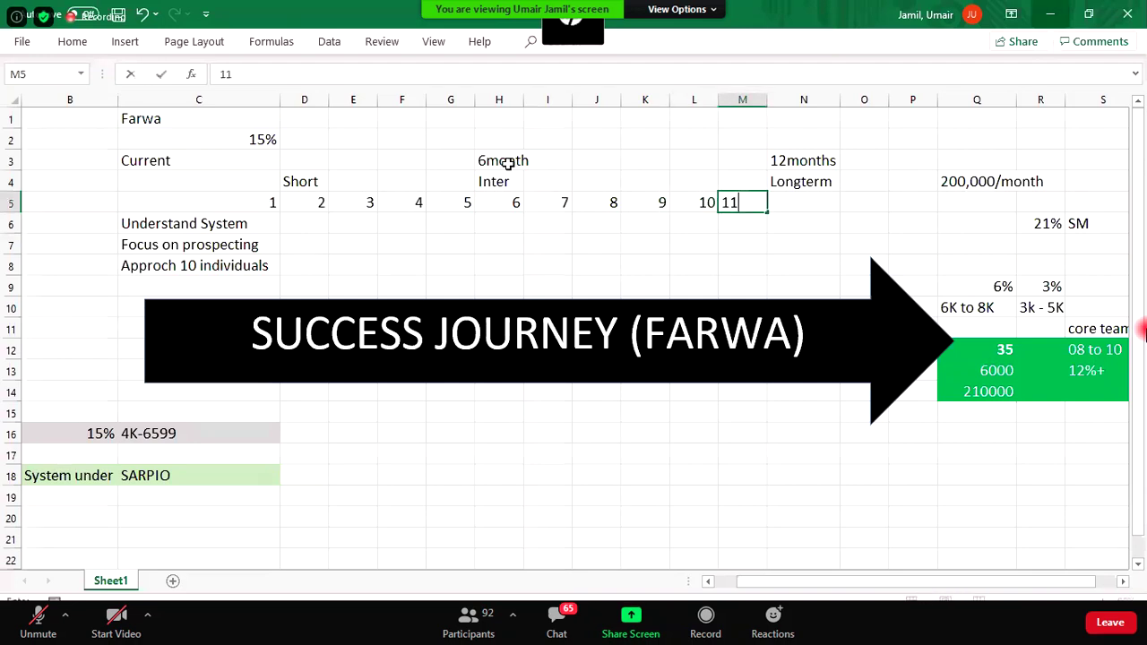
{"action": "key", "text": "Right"}
{"action": "type", "text": "12"}
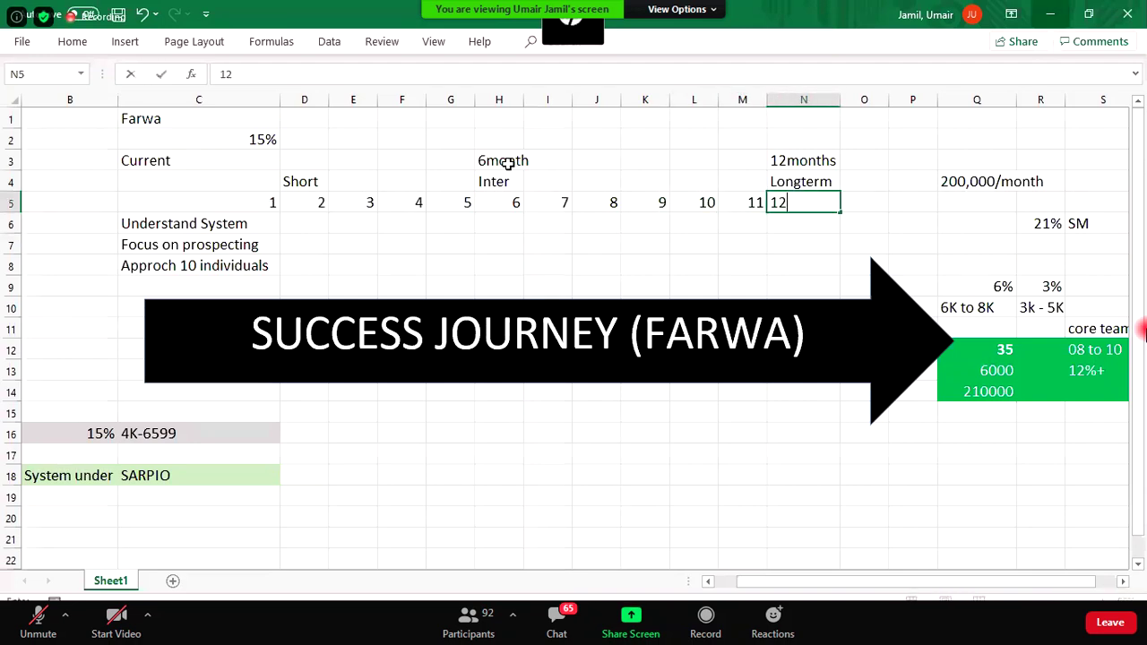
{"action": "key", "text": "Return"}
Make the month numbers in C5:N5 bold and centre them in their cells.
{"action": "key", "text": "Left"}
{"action": "left_click_drag", "start_coordinate": [252, 205], "coordinate": [802, 215]}
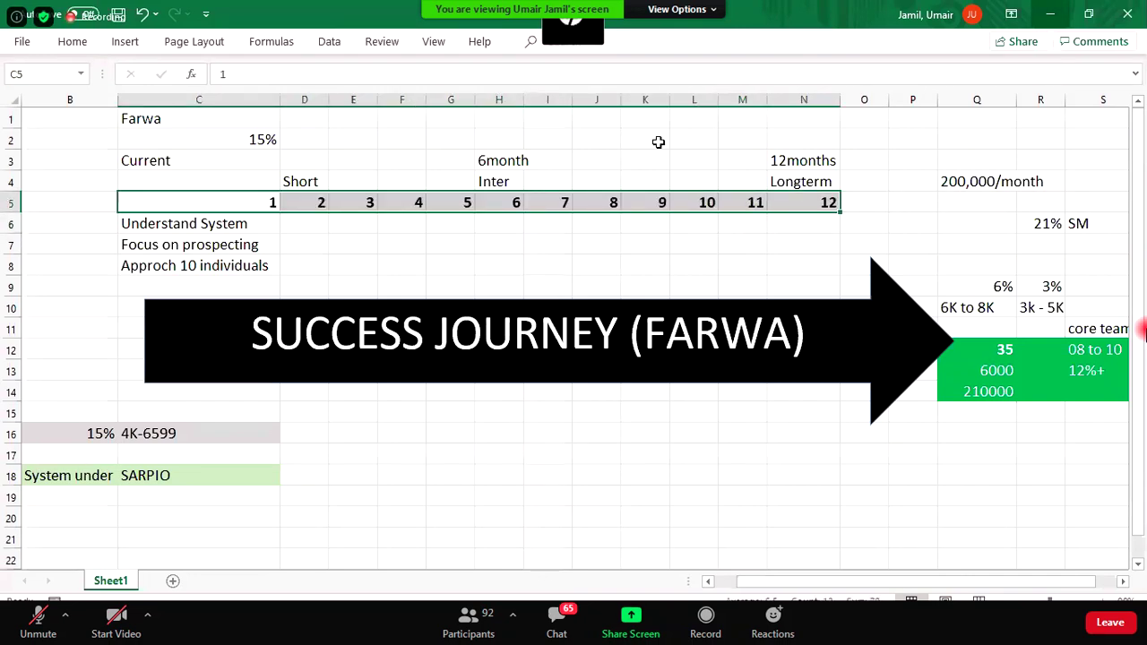
{"action": "left_click", "coordinate": [71, 41]}
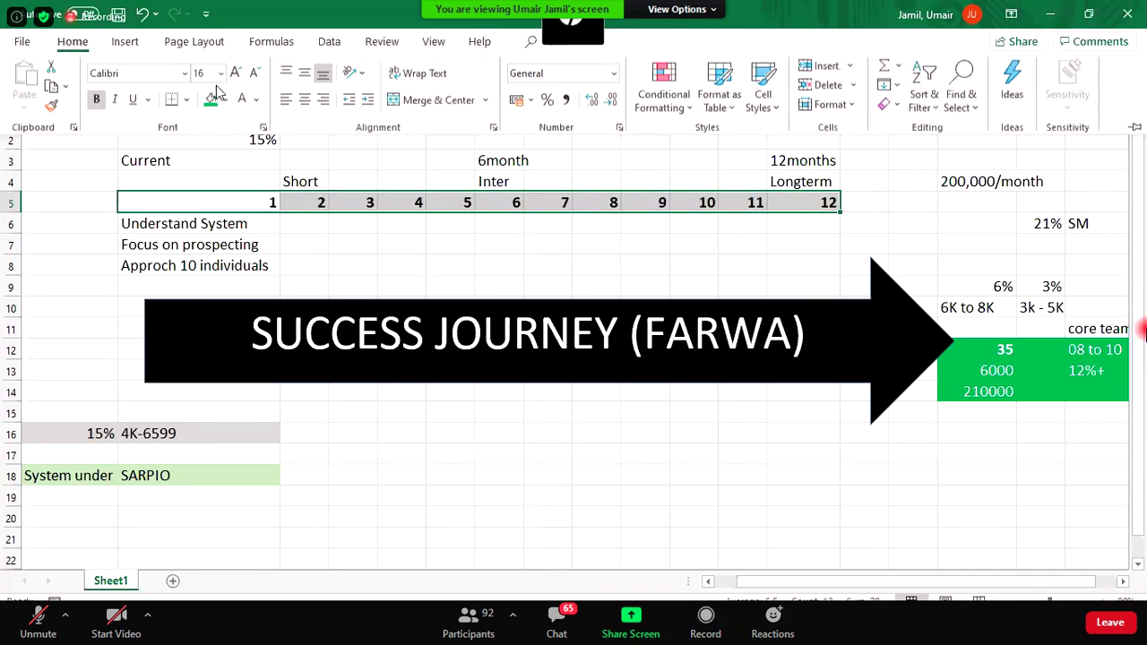
{"action": "left_click", "coordinate": [306, 101]}
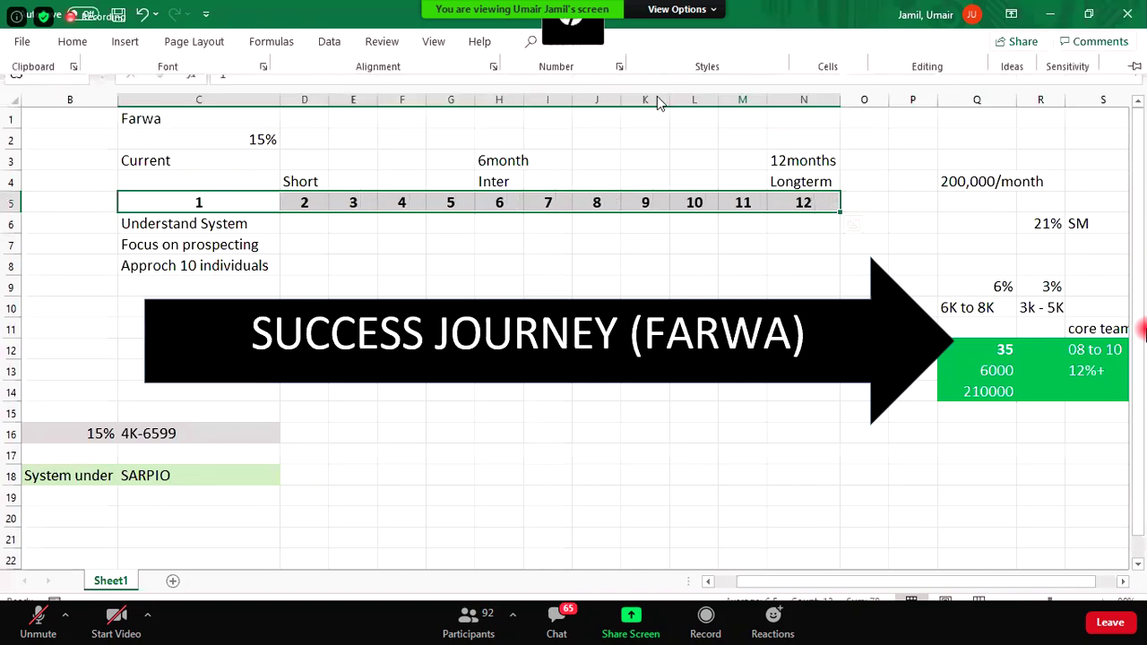
Fill the month number row C5:N5 with light grey.
{"action": "left_click", "coordinate": [72, 41]}
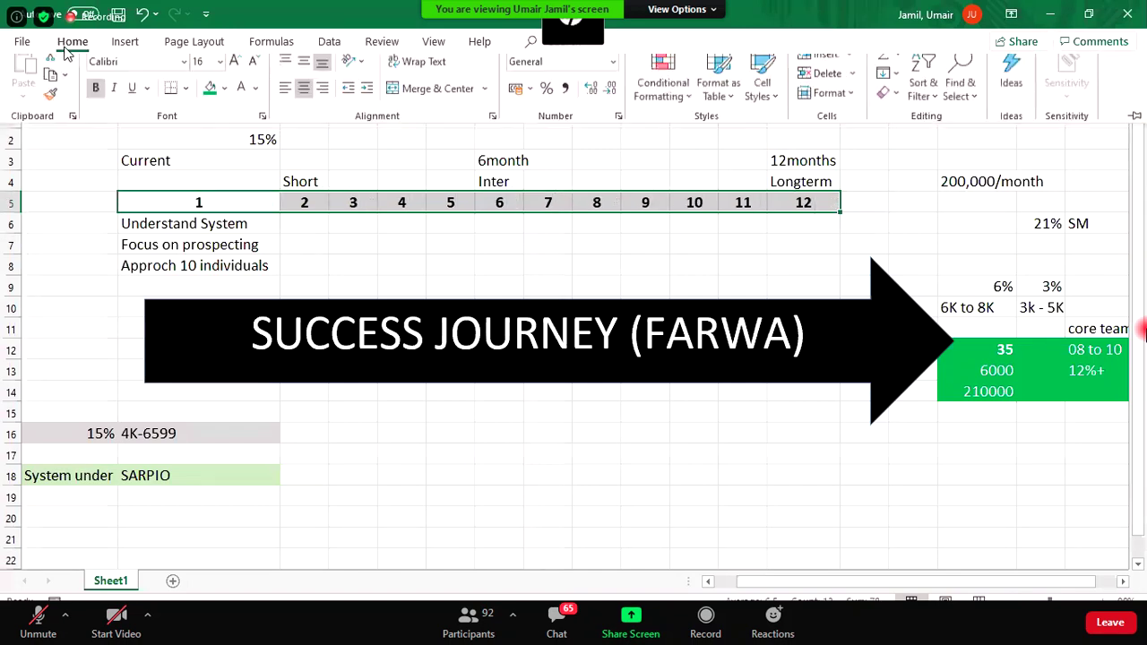
{"action": "left_click", "coordinate": [227, 102]}
{"action": "key", "text": "Escape"}
{"action": "key", "text": "Escape"}
{"action": "left_click", "coordinate": [211, 262]}
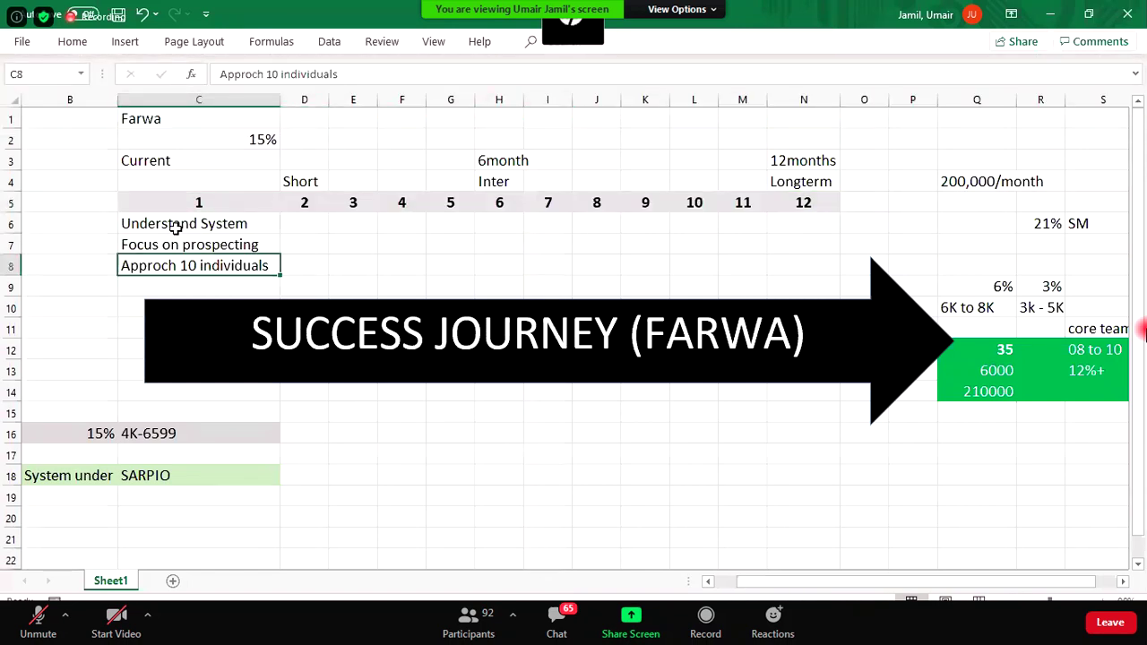
{"action": "left_click", "coordinate": [176, 226]}
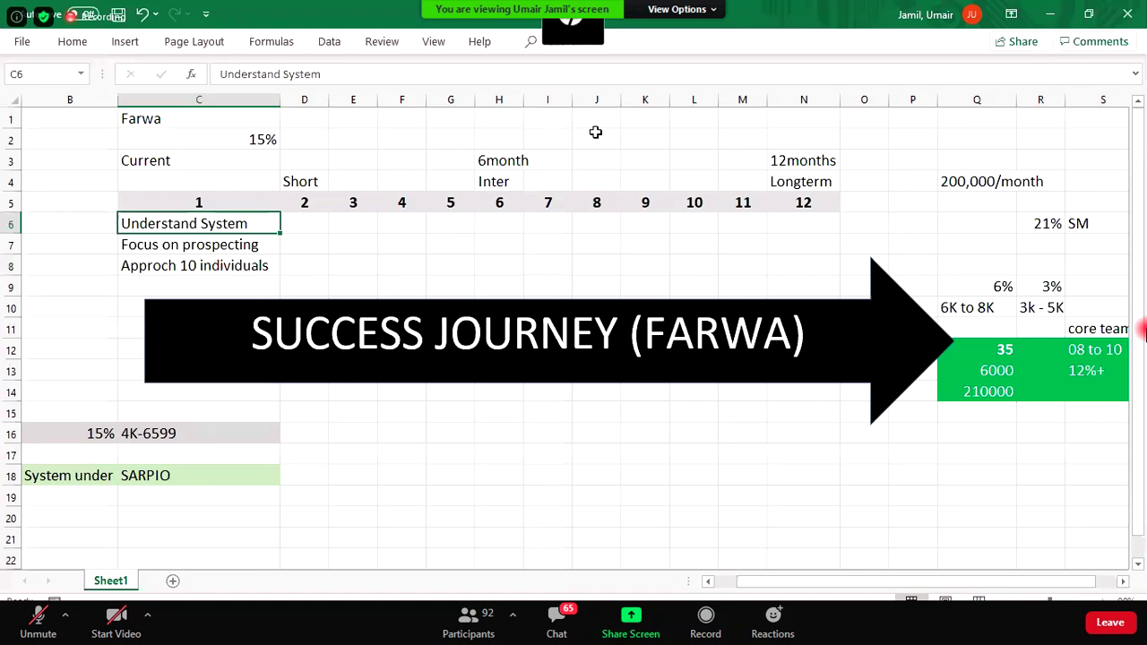
{"action": "left_click", "coordinate": [223, 249]}
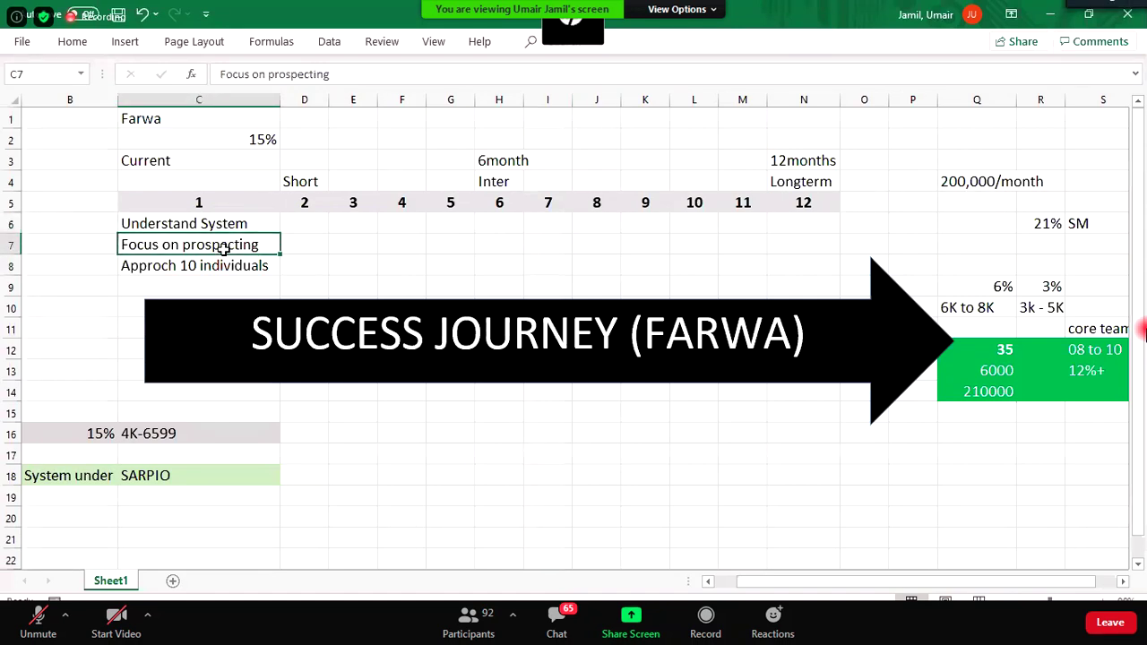
{"action": "left_click", "coordinate": [182, 275]}
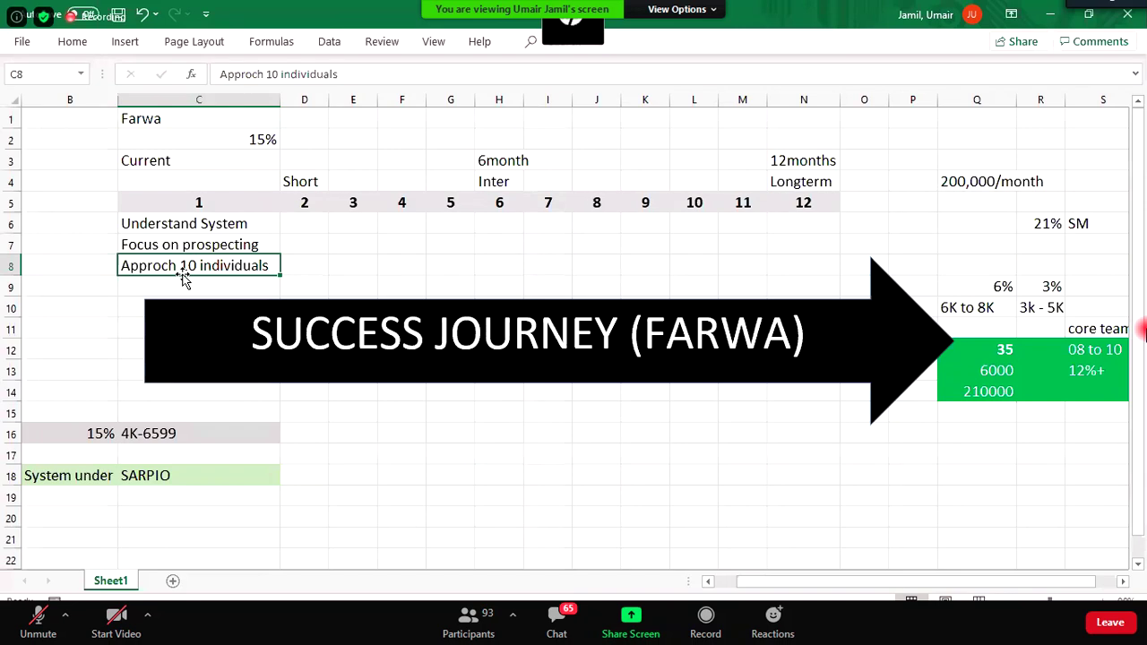
{"action": "left_click", "coordinate": [167, 288]}
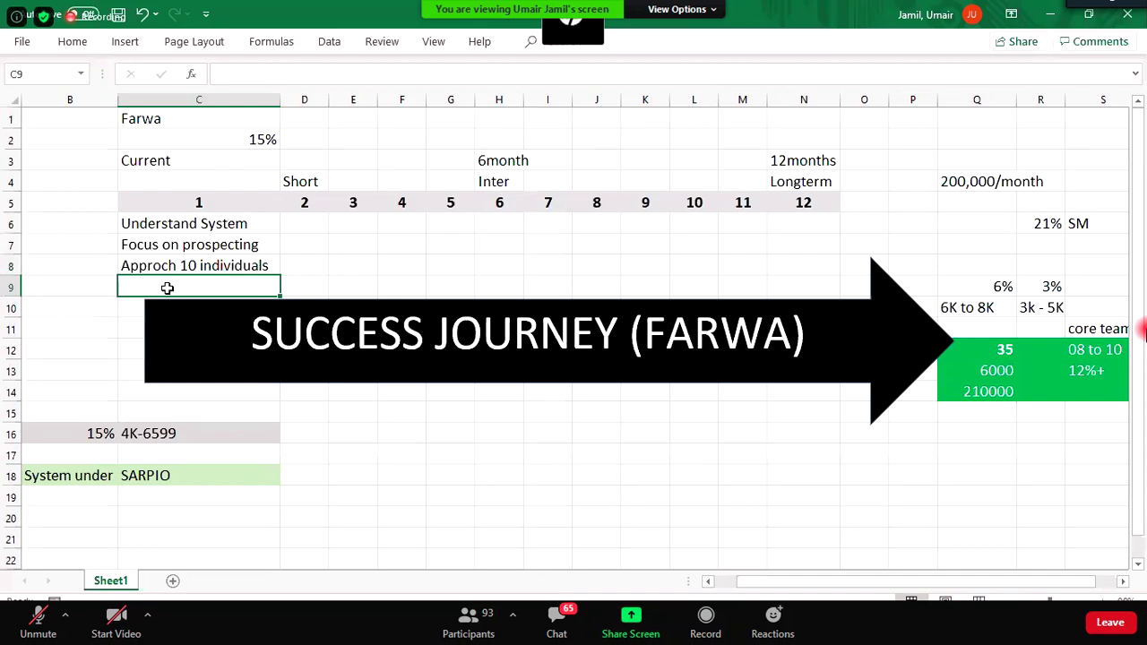
{"action": "left_click_drag", "start_coordinate": [205, 224], "coordinate": [199, 265]}
Widen column D and enter "Pick few (1 or 2)" in D6 under month 2.
{"action": "left_click", "coordinate": [297, 228]}
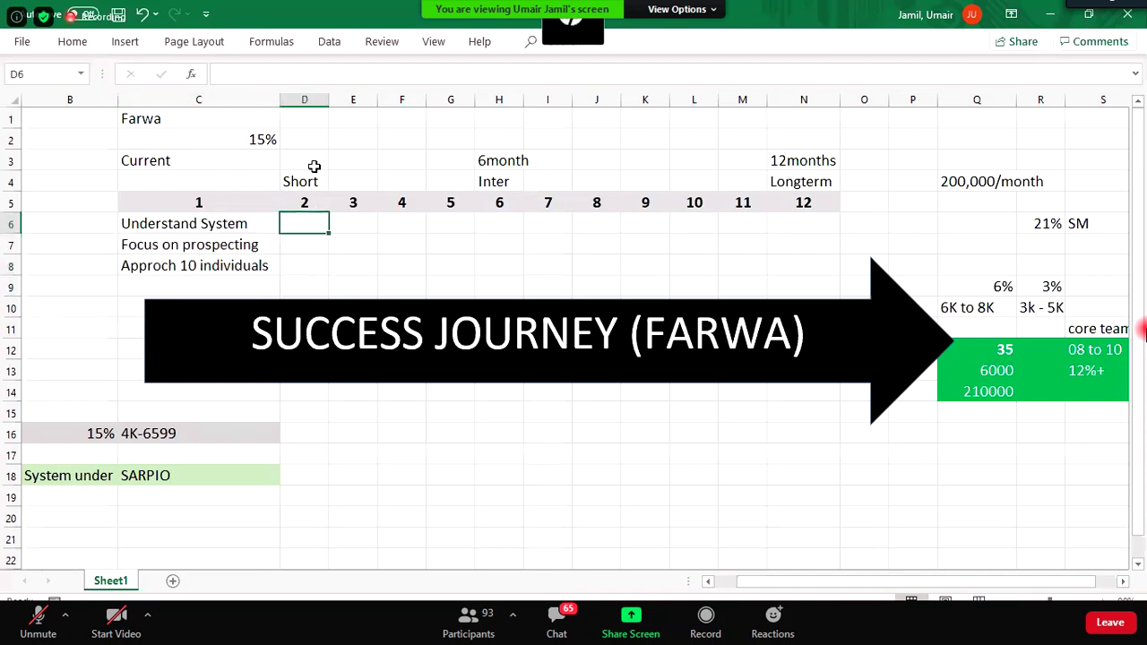
{"action": "left_click_drag", "start_coordinate": [341, 97], "coordinate": [366, 94]}
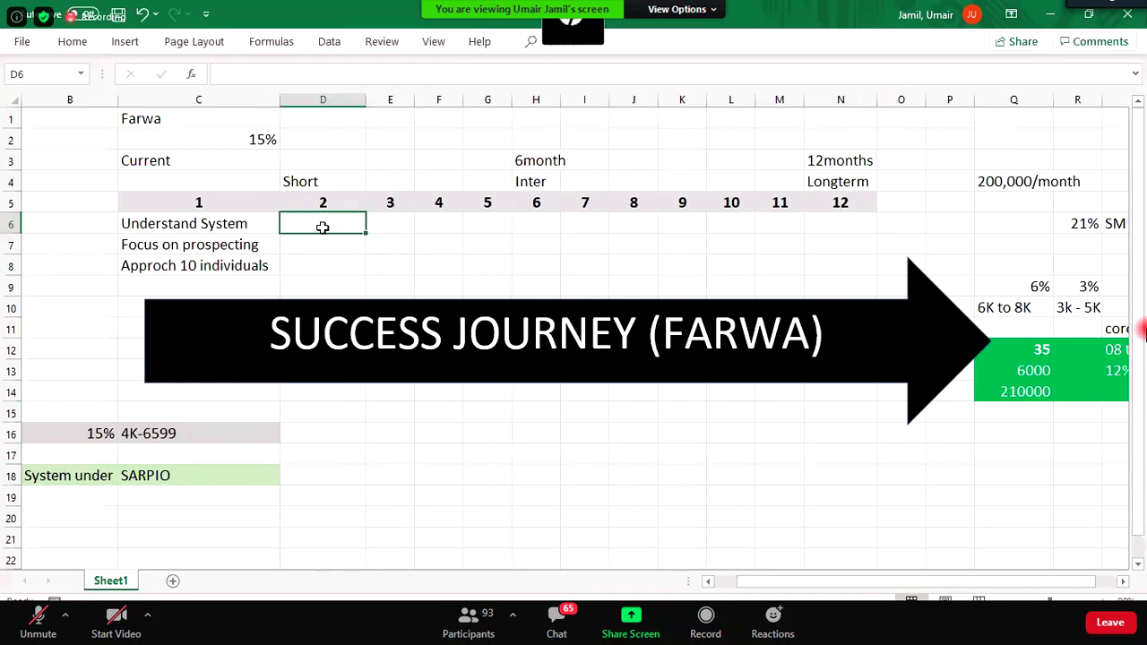
{"action": "left_click_drag", "start_coordinate": [235, 227], "coordinate": [225, 258]}
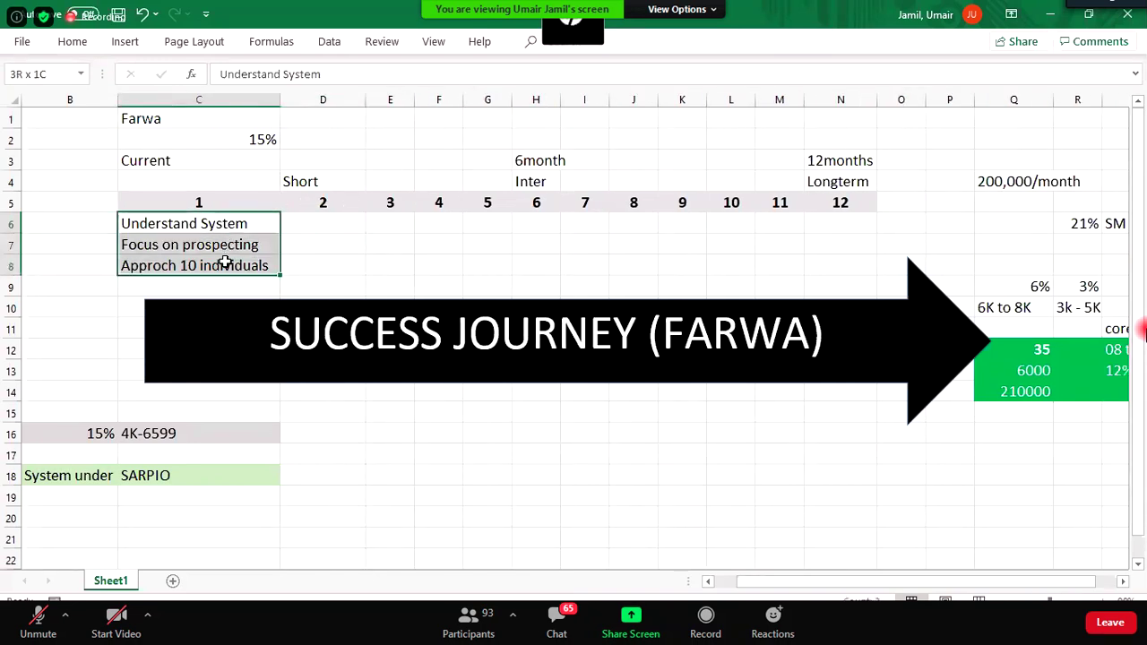
{"action": "left_click", "coordinate": [322, 227]}
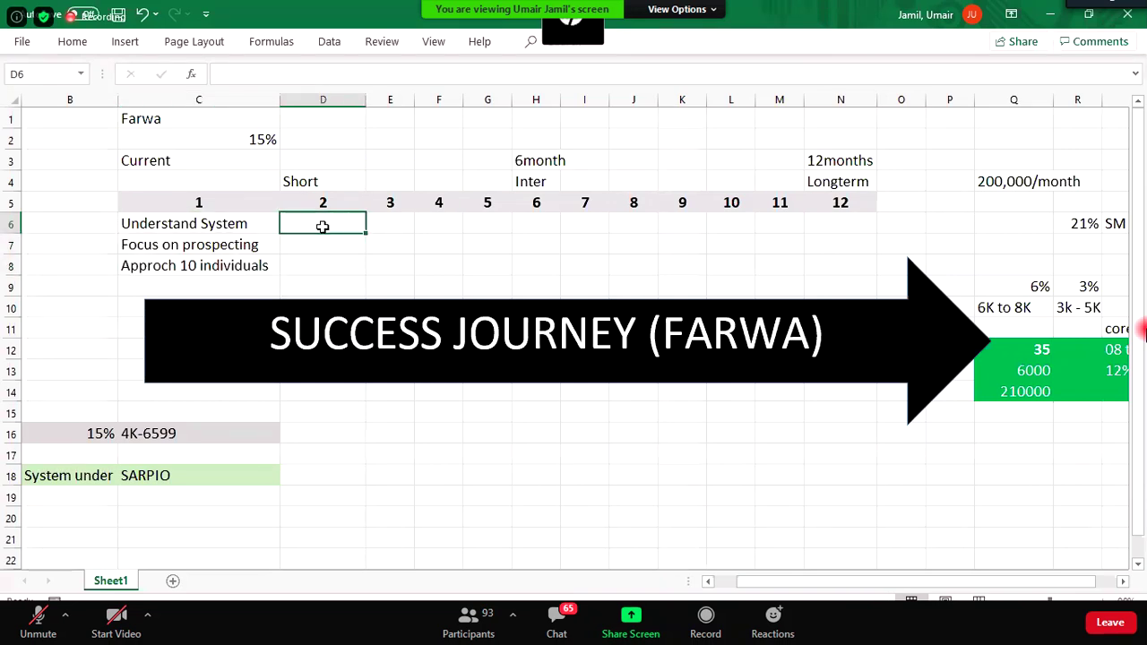
{"action": "type", "text": "Pick"}
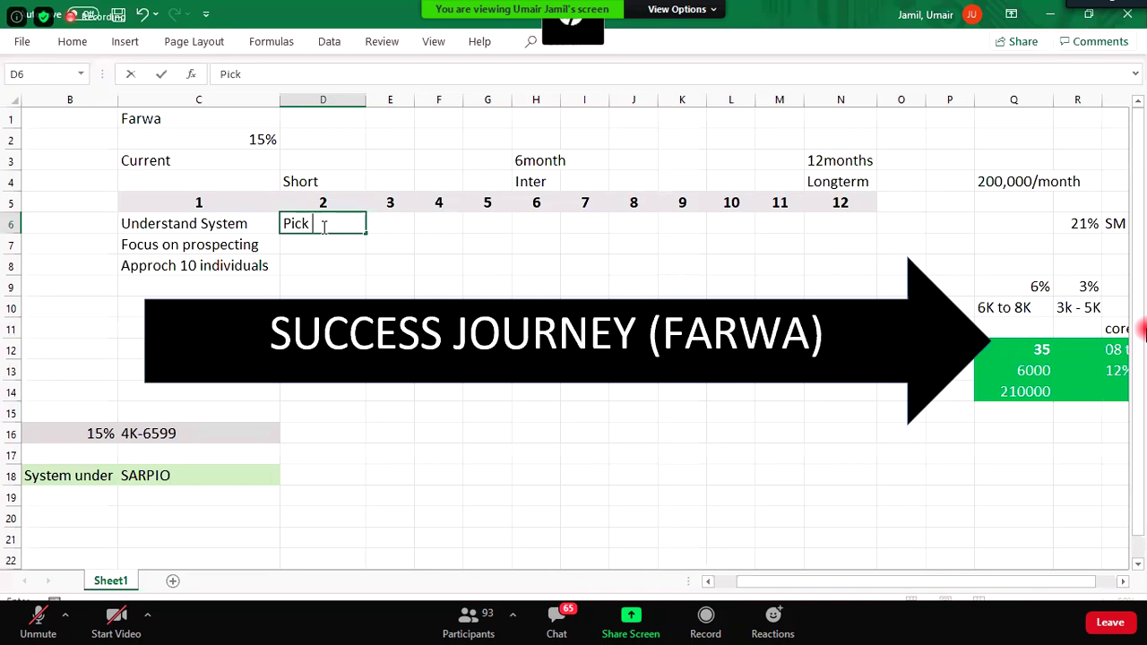
{"action": "type", "text": " few "}
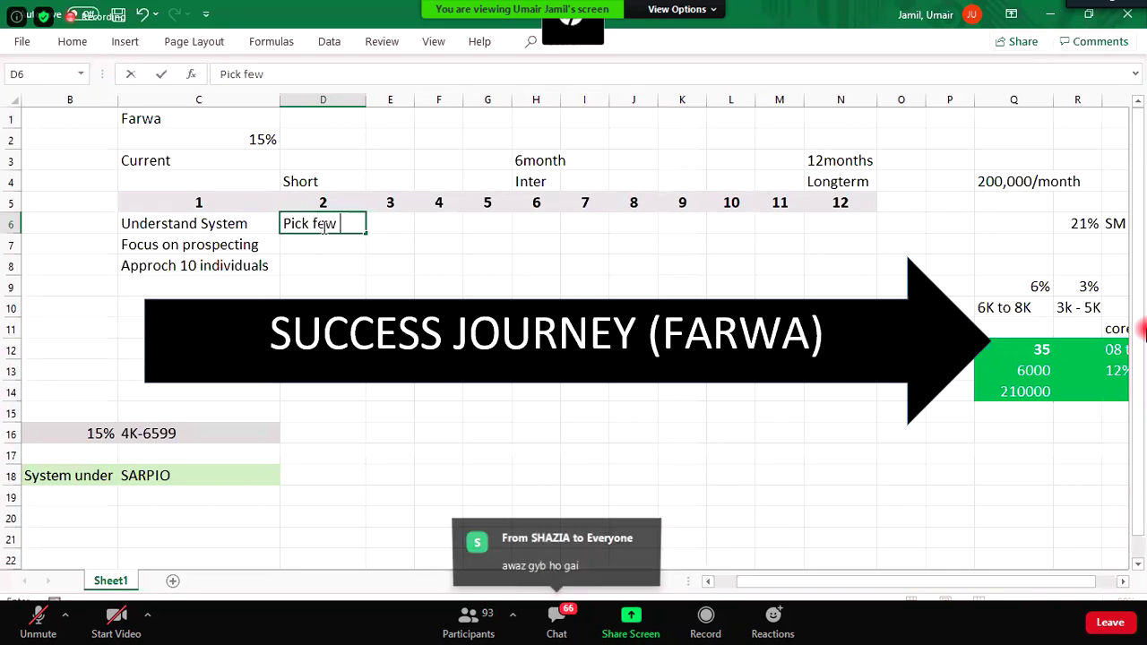
{"action": "type", "text": "(1 or 2)"}
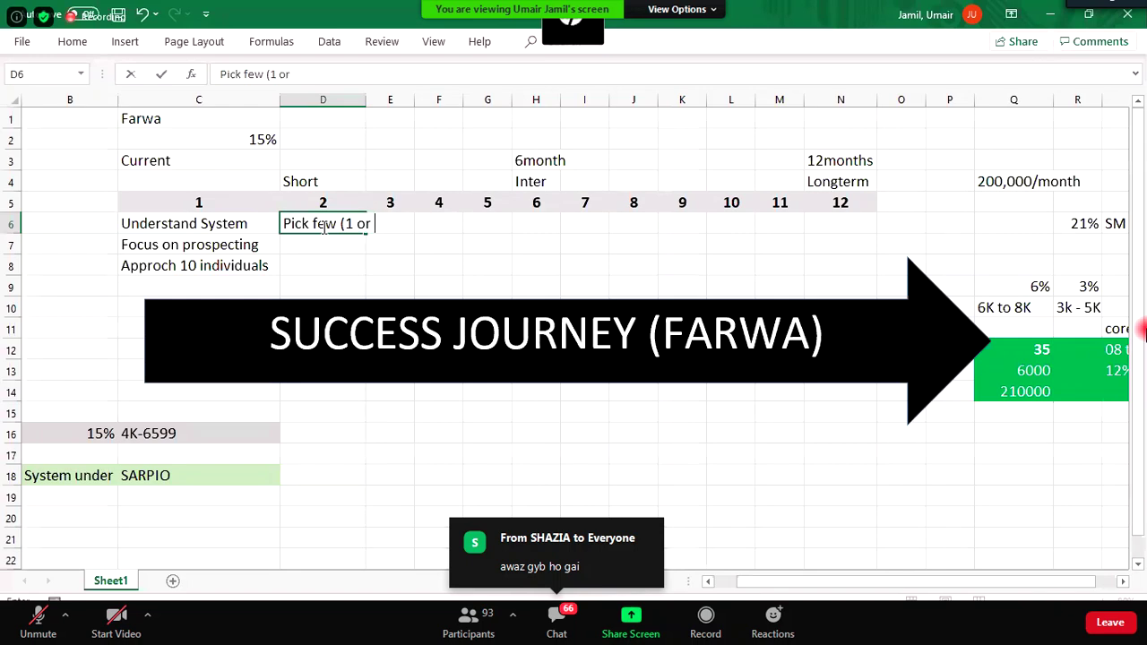
{"action": "left_click", "coordinate": [368, 109]}
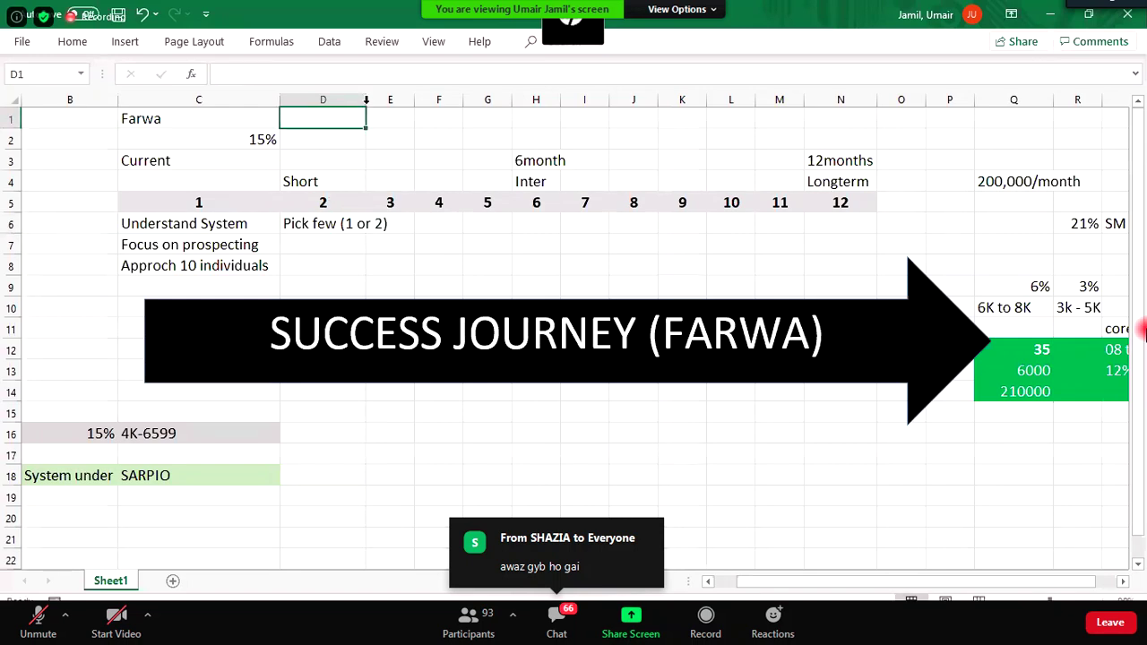
Fit column D to its contents and enter "Prospect (20)" in D7 under month 2.
{"action": "double_click", "coordinate": [367, 99]}
{"action": "left_click", "coordinate": [317, 244]}
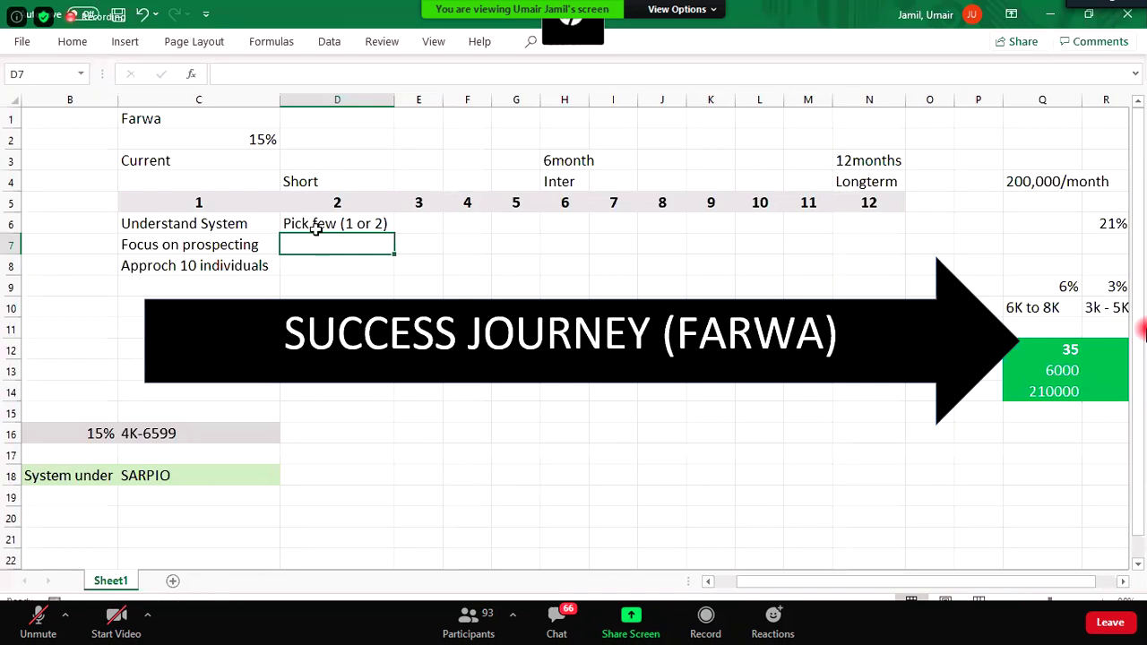
{"action": "left_click", "coordinate": [306, 231]}
{"action": "left_click", "coordinate": [306, 239]}
{"action": "type", "text": "P"}
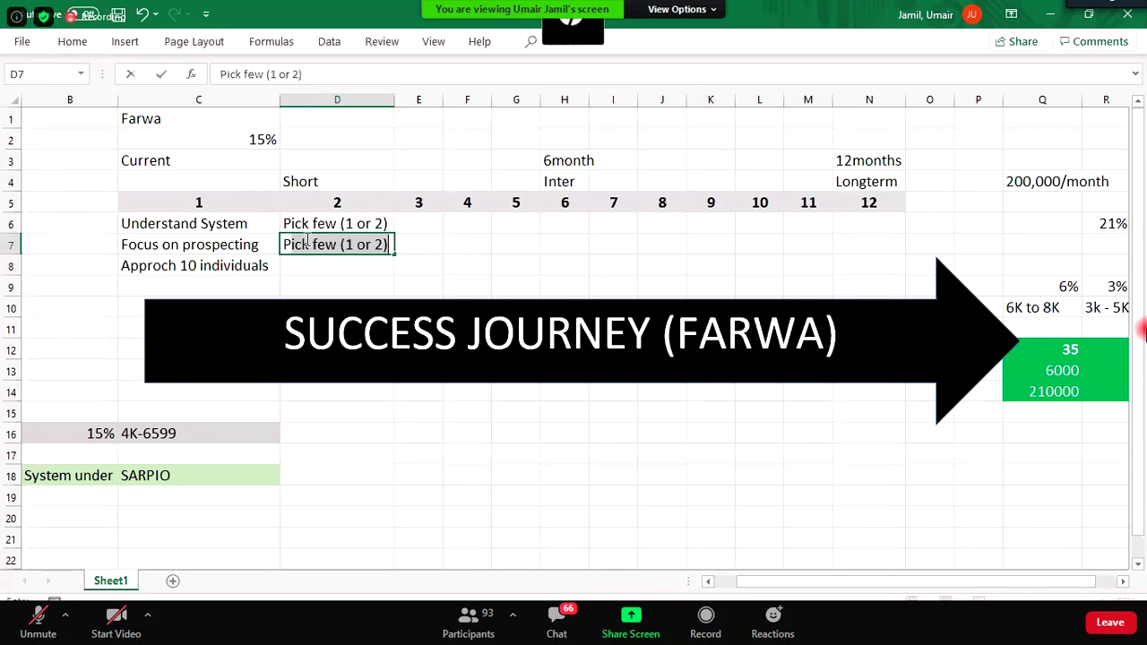
{"action": "type", "text": "rospect "}
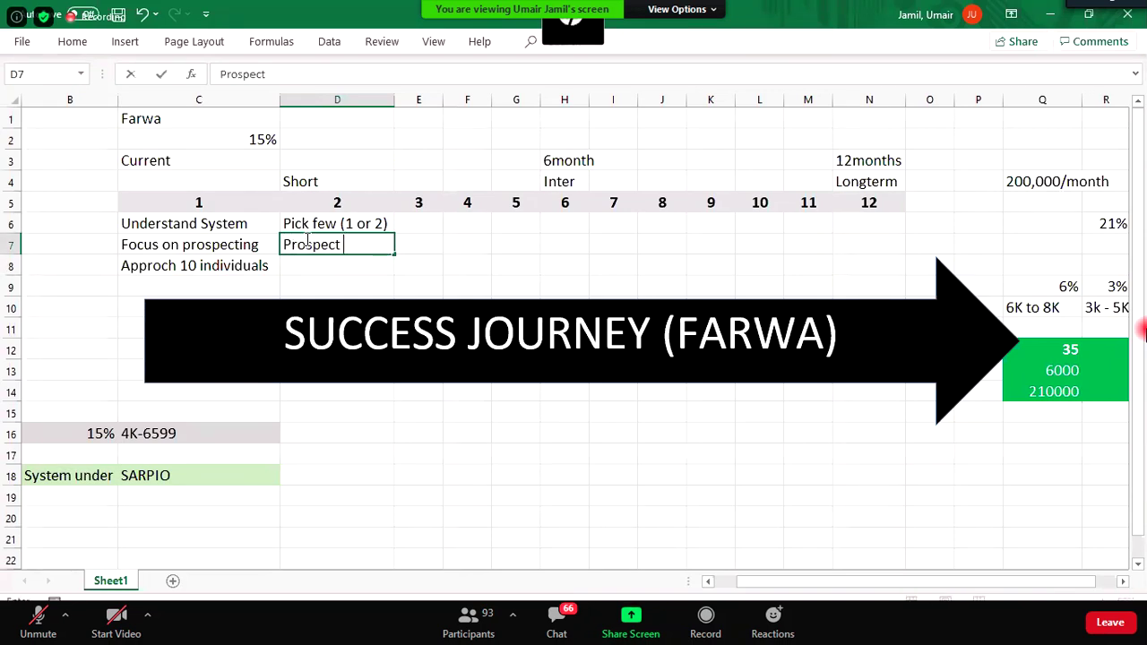
{"action": "type", "text": "(20)"}
{"action": "key", "text": "Return"}
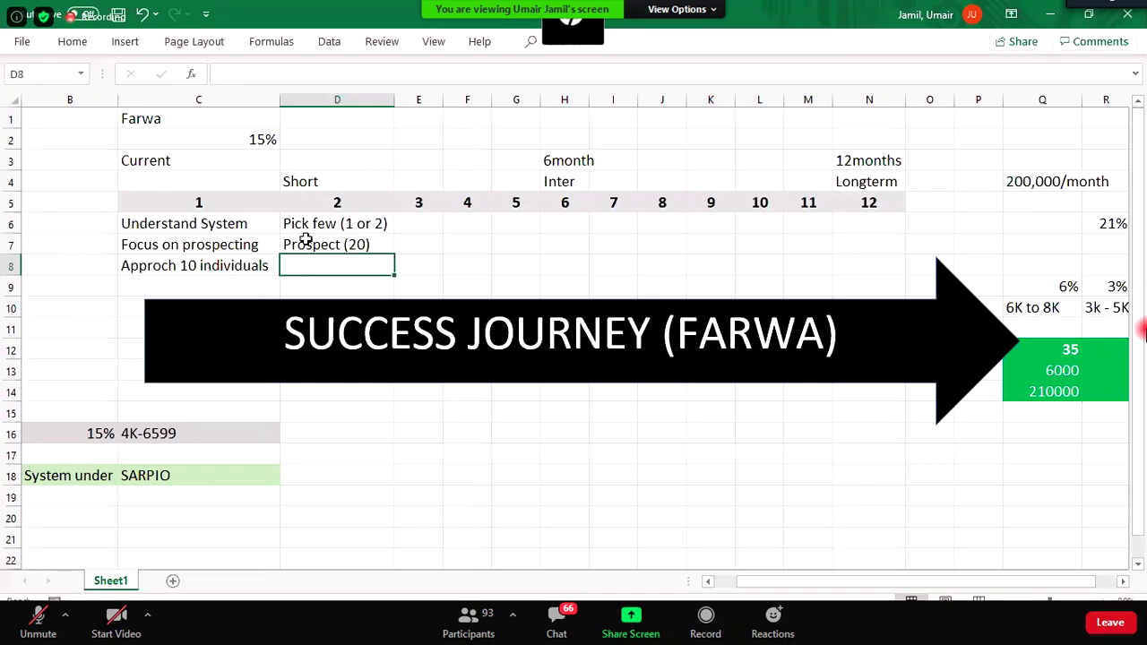
Enter "(Trainings Attend)" in D8 and fit column D to the longer text.
{"action": "left_click", "coordinate": [305, 242]}
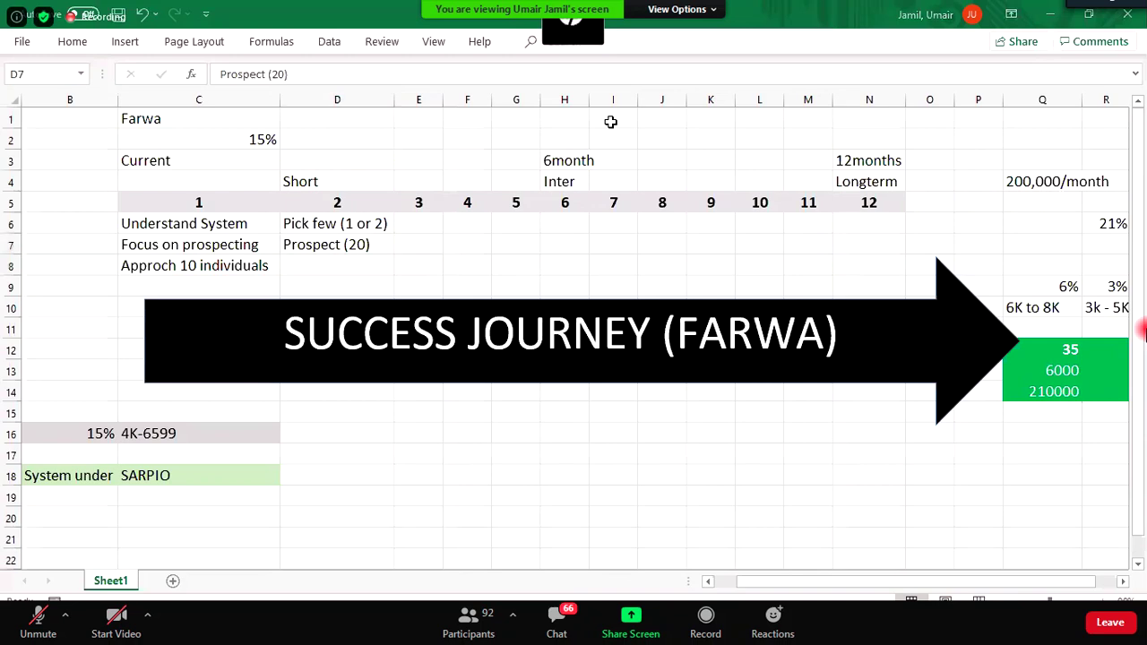
{"action": "left_click", "coordinate": [325, 222]}
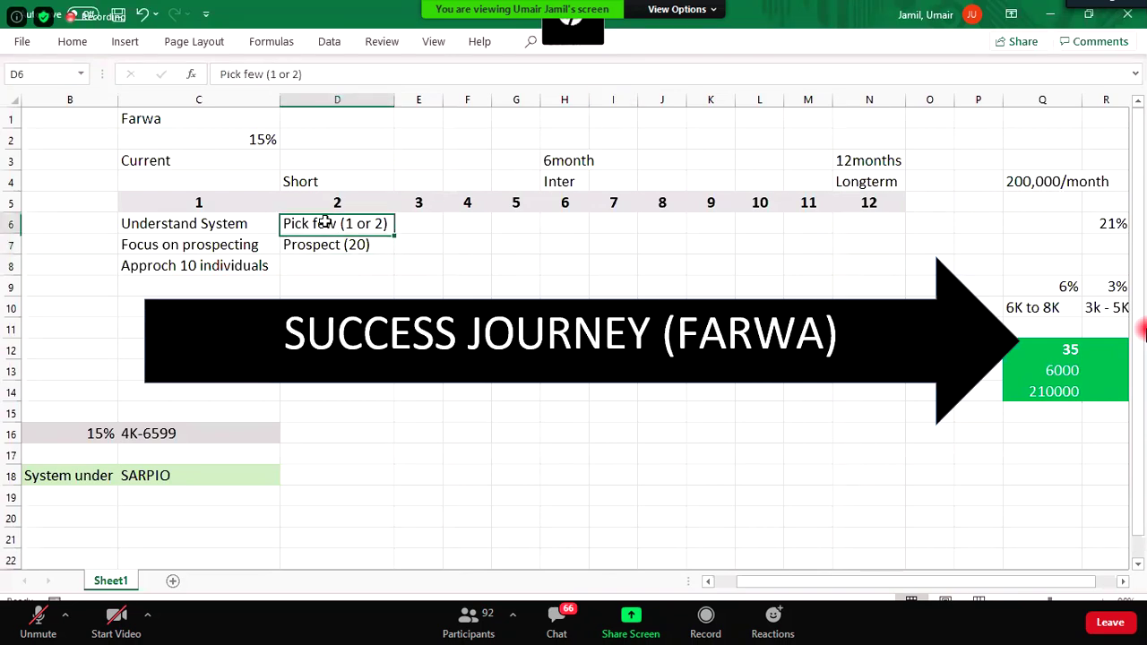
{"action": "left_click", "coordinate": [206, 268]}
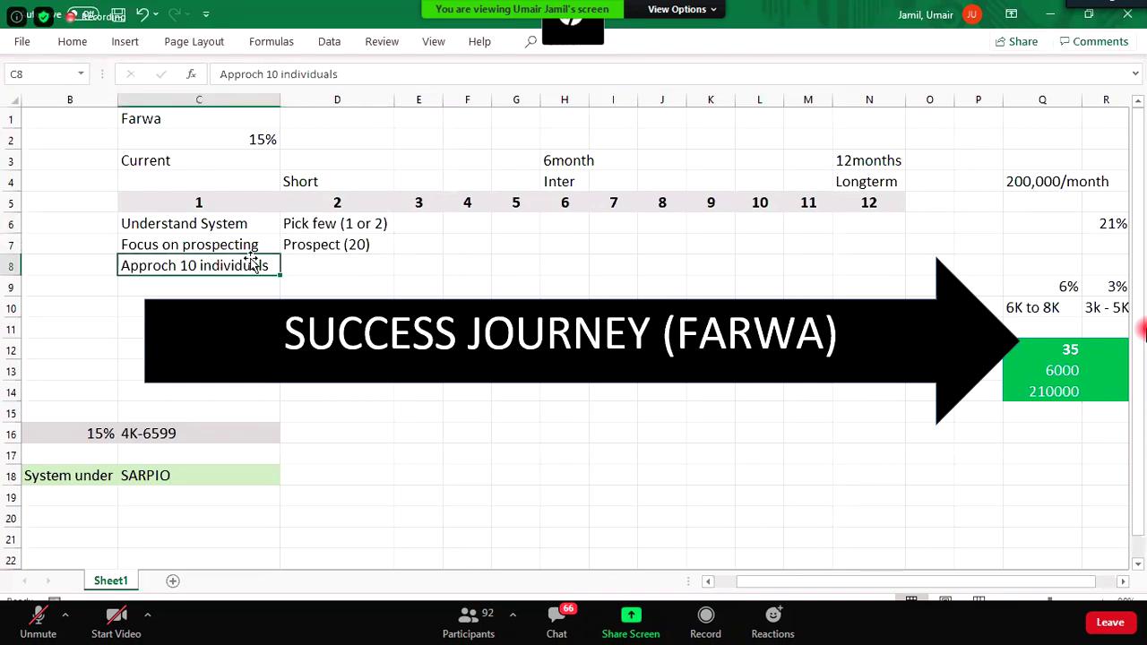
{"action": "left_click", "coordinate": [307, 245]}
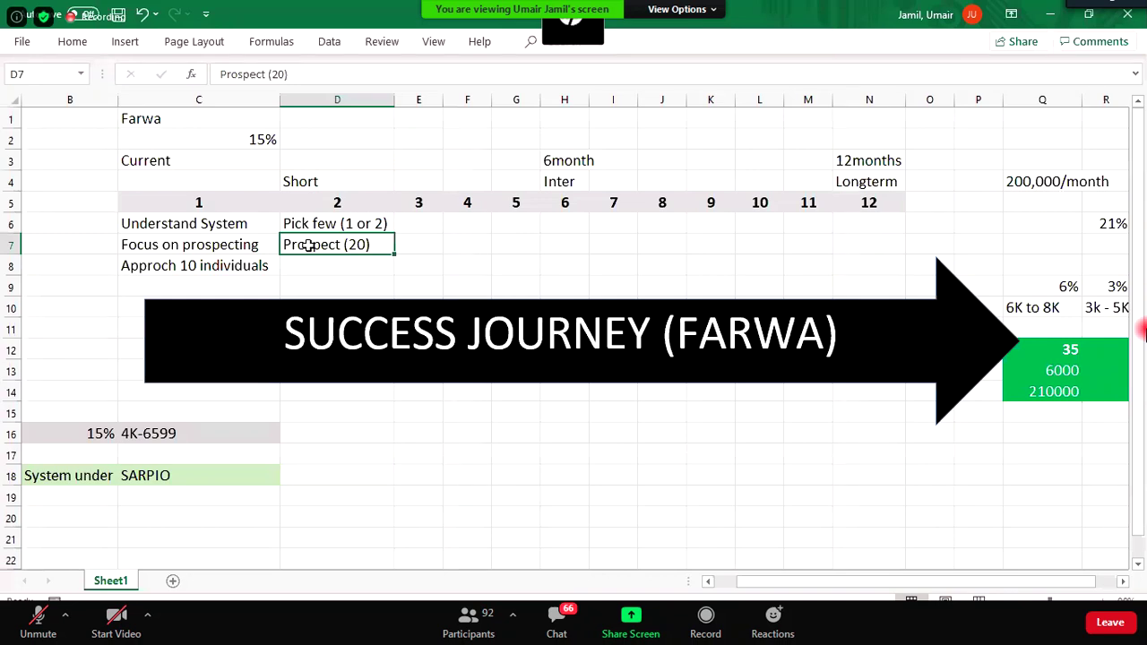
{"action": "left_click", "coordinate": [316, 262]}
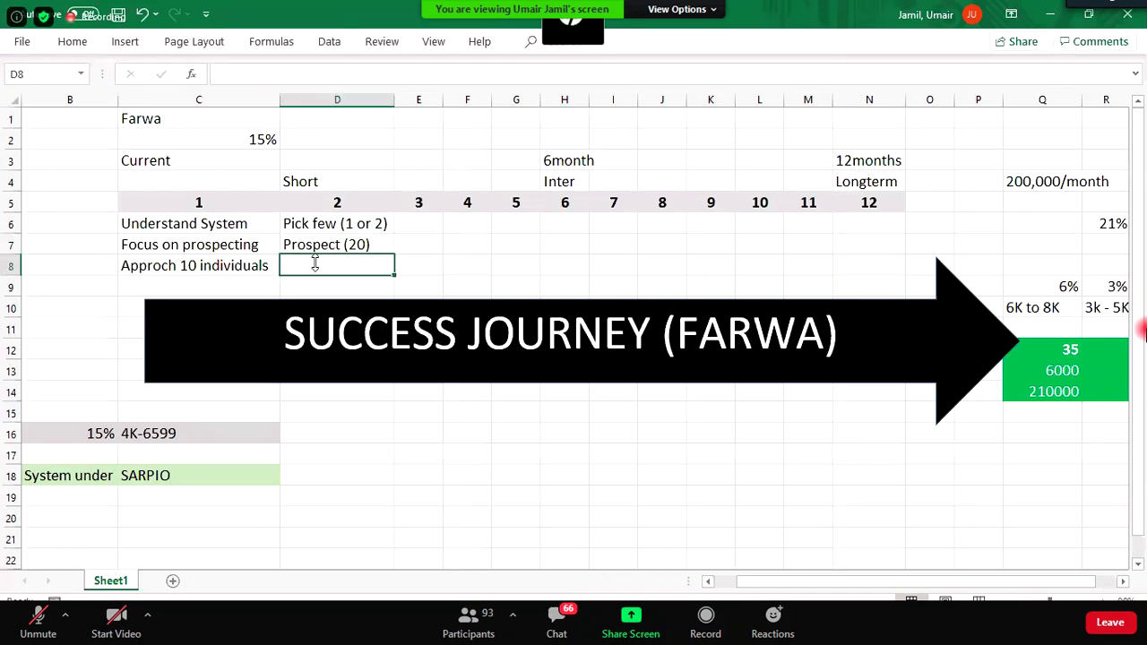
{"action": "double_click", "coordinate": [314, 269]}
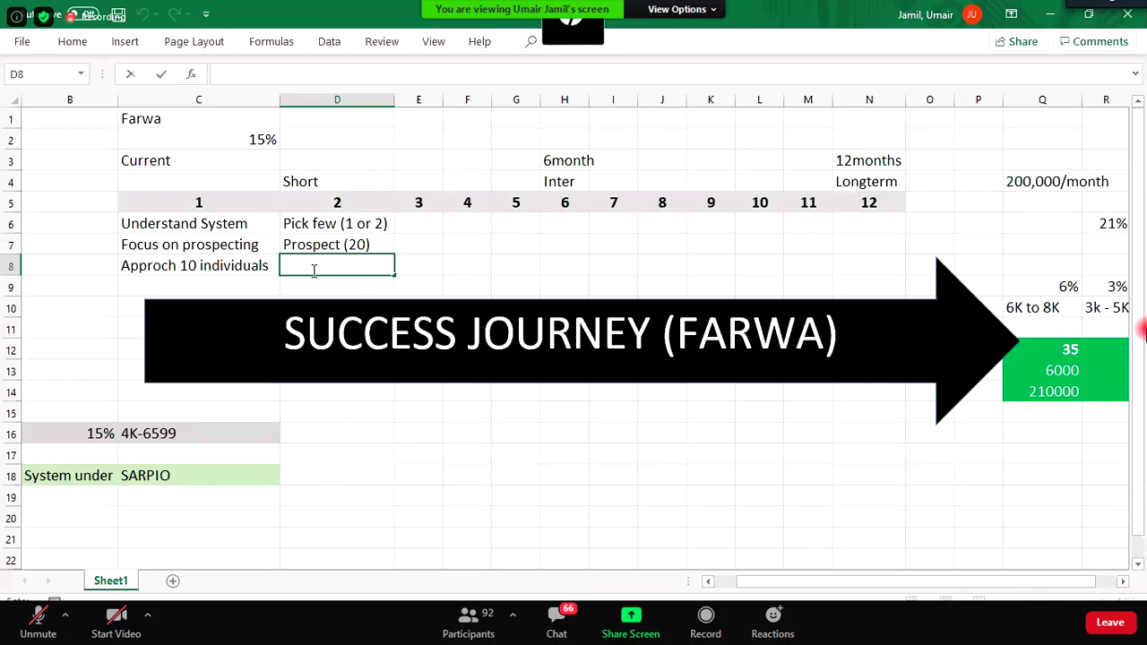
{"action": "type", "text": "(Trainings "}
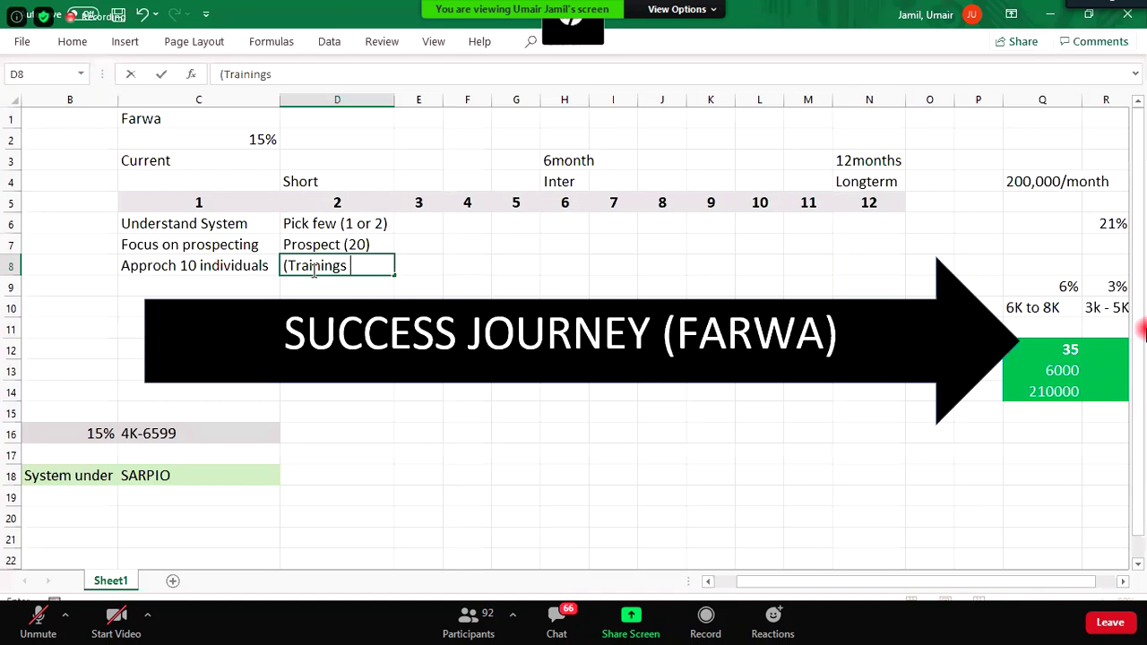
{"action": "type", "text": "Attend)"}
{"action": "left_click", "coordinate": [385, 193]}
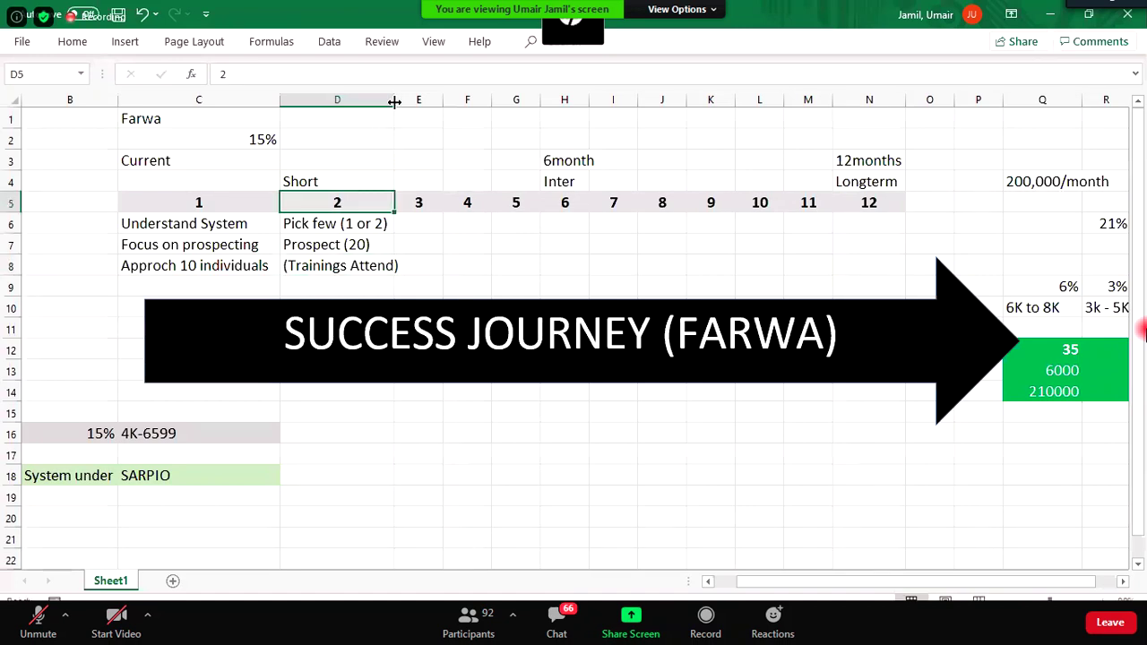
{"action": "double_click", "coordinate": [394, 102]}
Change the entry in D8 to "(Trainings Attend/2)" and widen columns D and E.
{"action": "left_click_drag", "start_coordinate": [237, 223], "coordinate": [394, 269]}
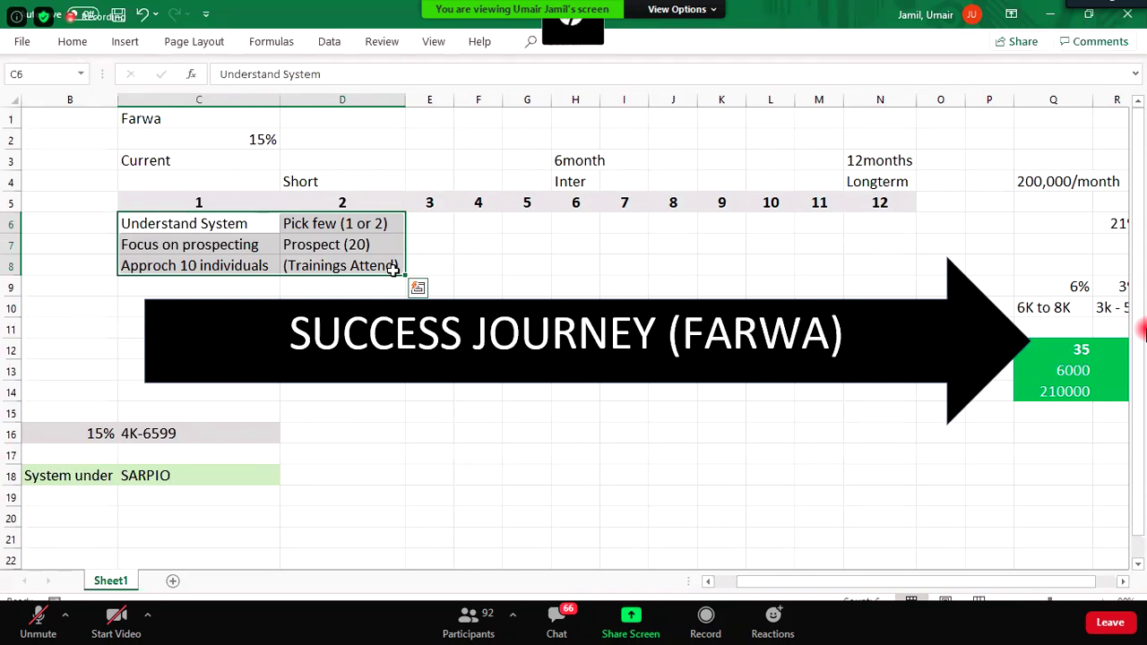
{"action": "left_click", "coordinate": [327, 265]}
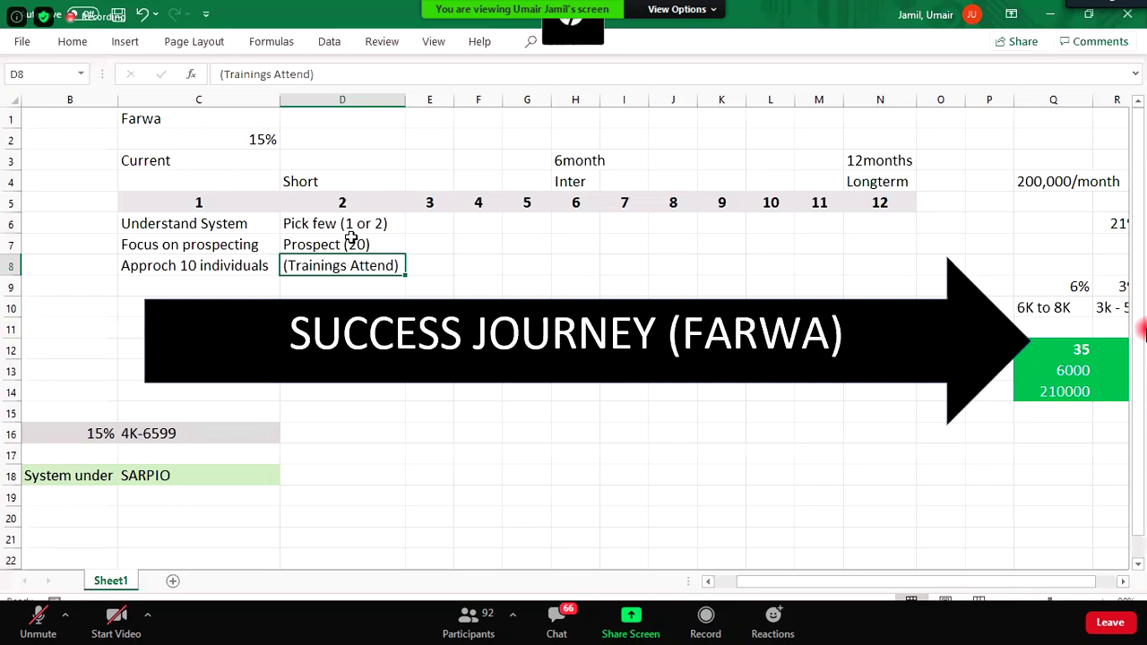
{"action": "double_click", "coordinate": [394, 265]}
{"action": "type", "text": "/2"}
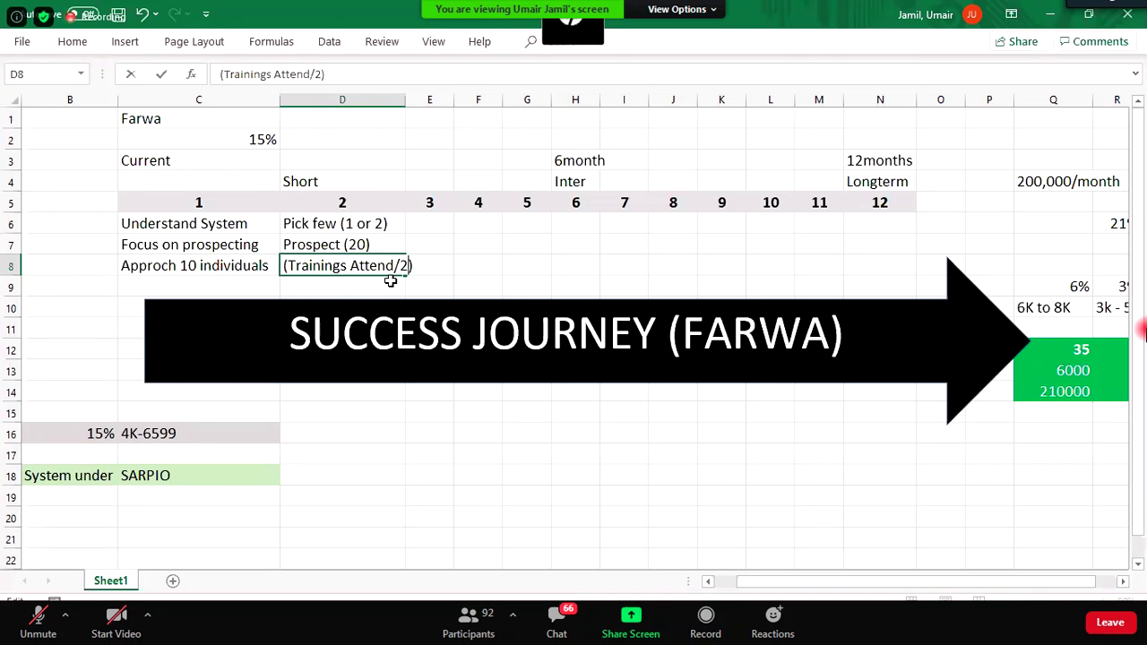
{"action": "left_click", "coordinate": [430, 223]}
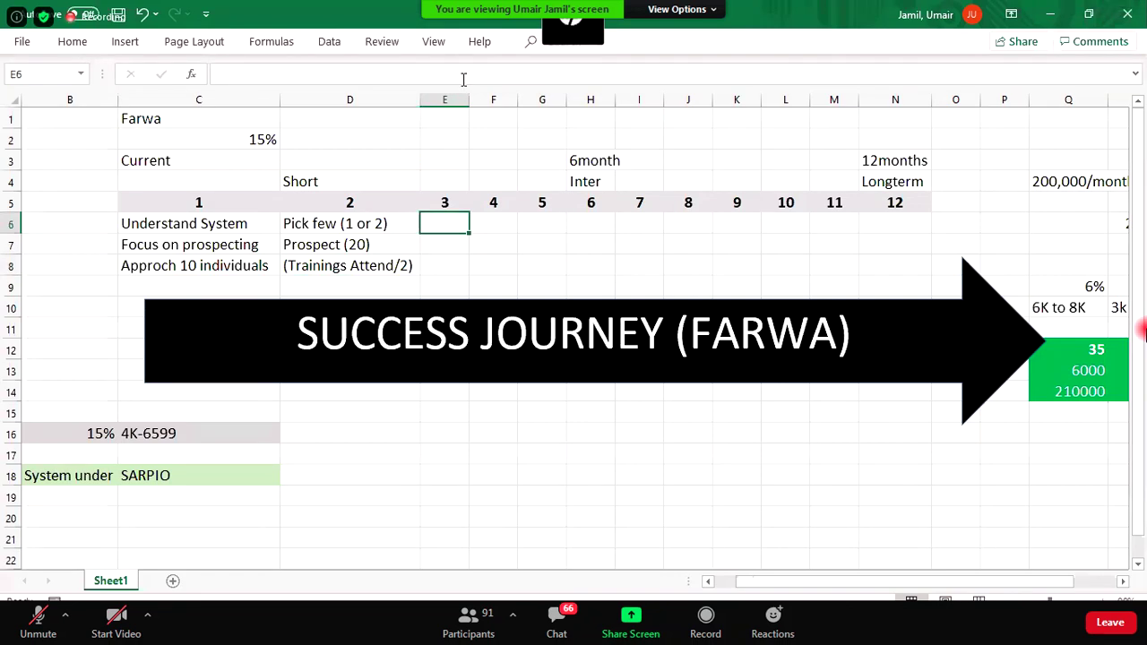
{"action": "left_click_drag", "start_coordinate": [469, 99], "coordinate": [531, 98]}
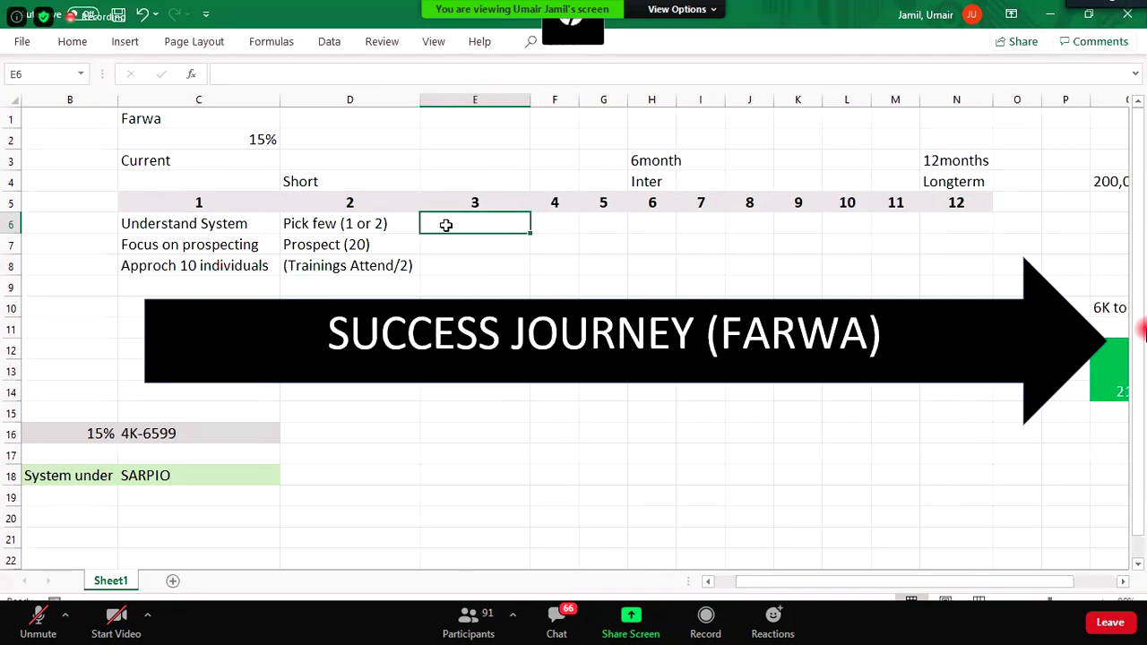
{"action": "key", "text": "Left"}
{"action": "key", "text": "Right"}
{"action": "key", "text": "Left"}
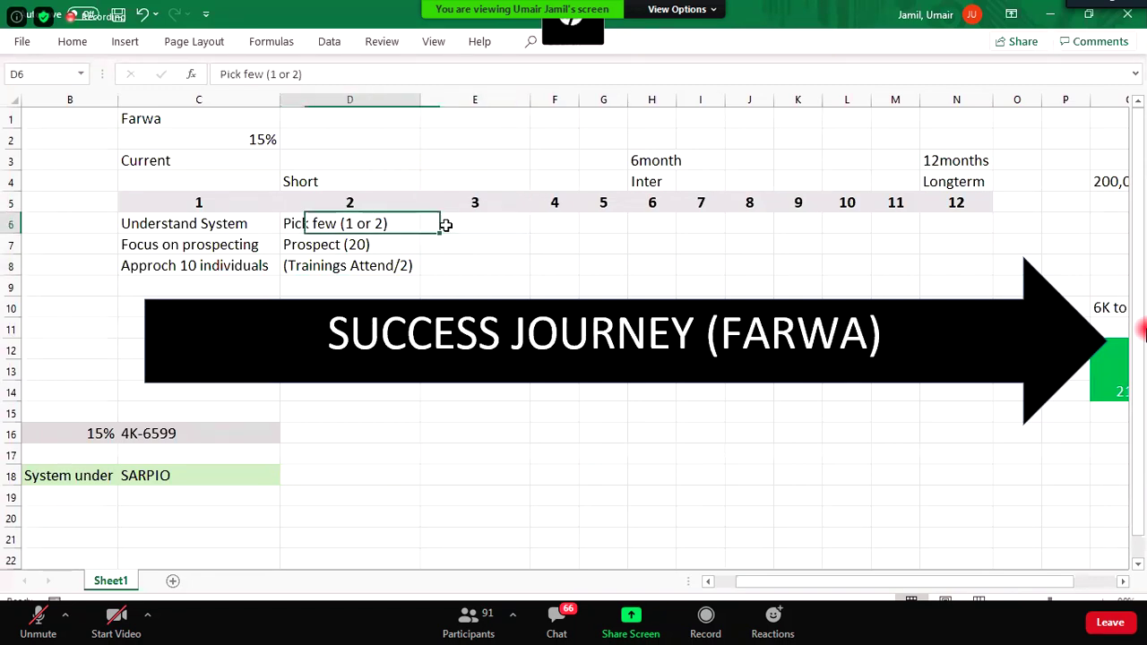
{"action": "key", "text": "Right"}
{"action": "key", "text": "Left"}
{"action": "key", "text": "Down"}
{"action": "key", "text": "Left"}
{"action": "key", "text": "Down"}
{"action": "key", "text": "Up"}
{"action": "key", "text": "Right"}
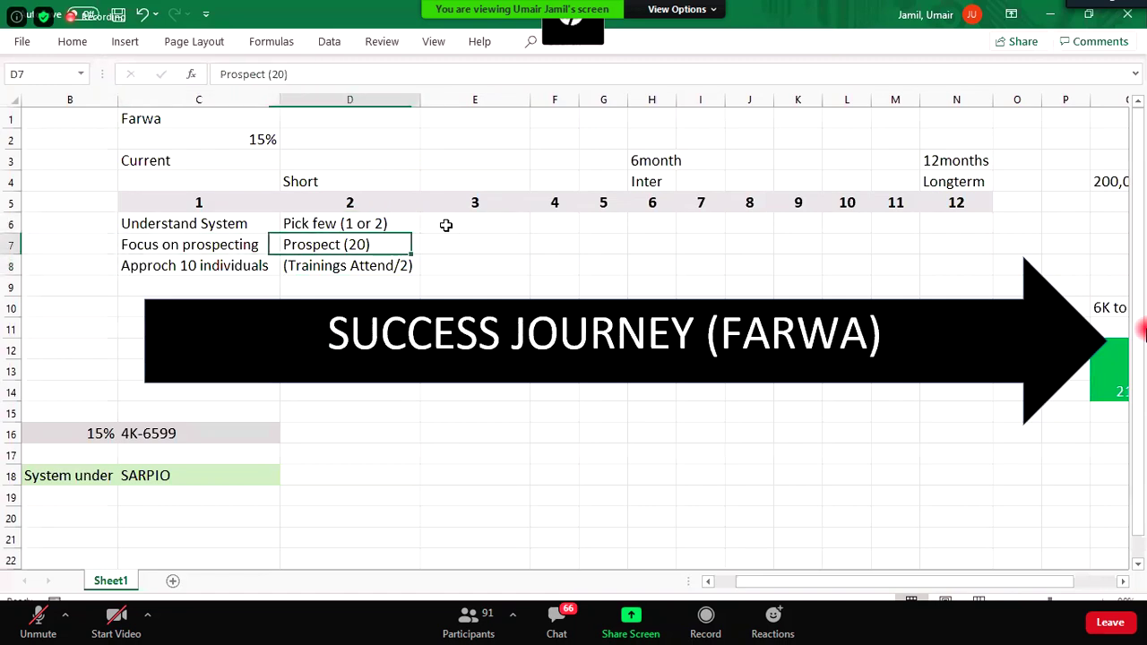
{"action": "key", "text": "Up"}
{"action": "key", "text": "Right"}
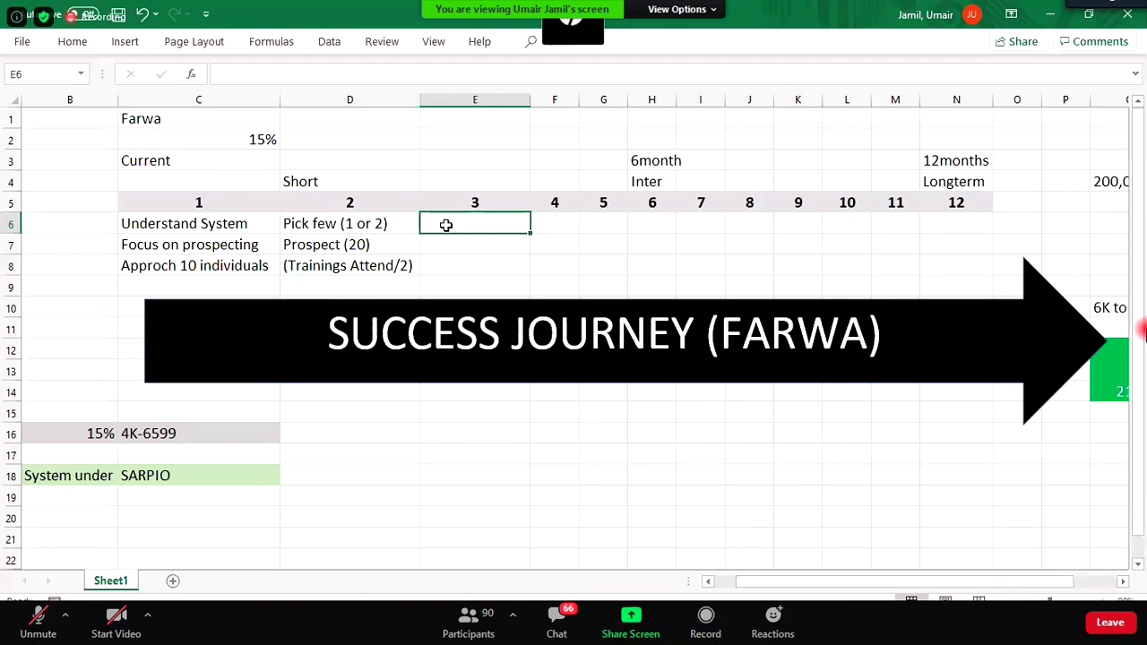
Try to enter the range "2-3" in E6 under month 3.
{"action": "double_click", "coordinate": [447, 225]}
{"action": "type", "text": "2"}
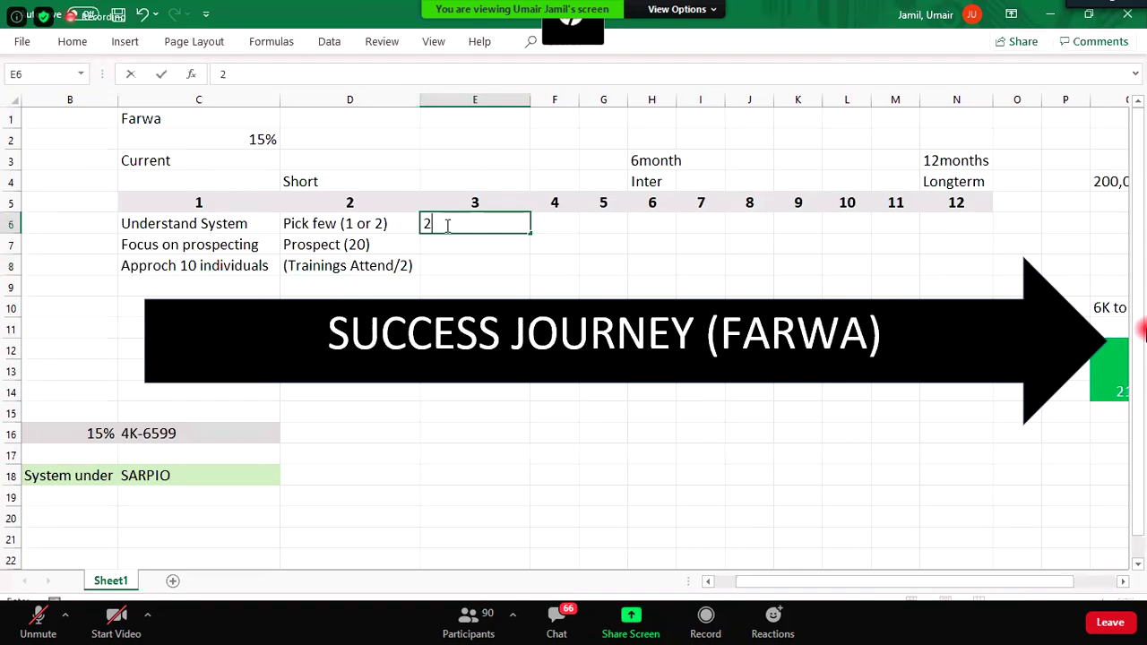
{"action": "type", "text": "-3"}
{"action": "key", "text": "Left"}
{"action": "key", "text": "Left"}
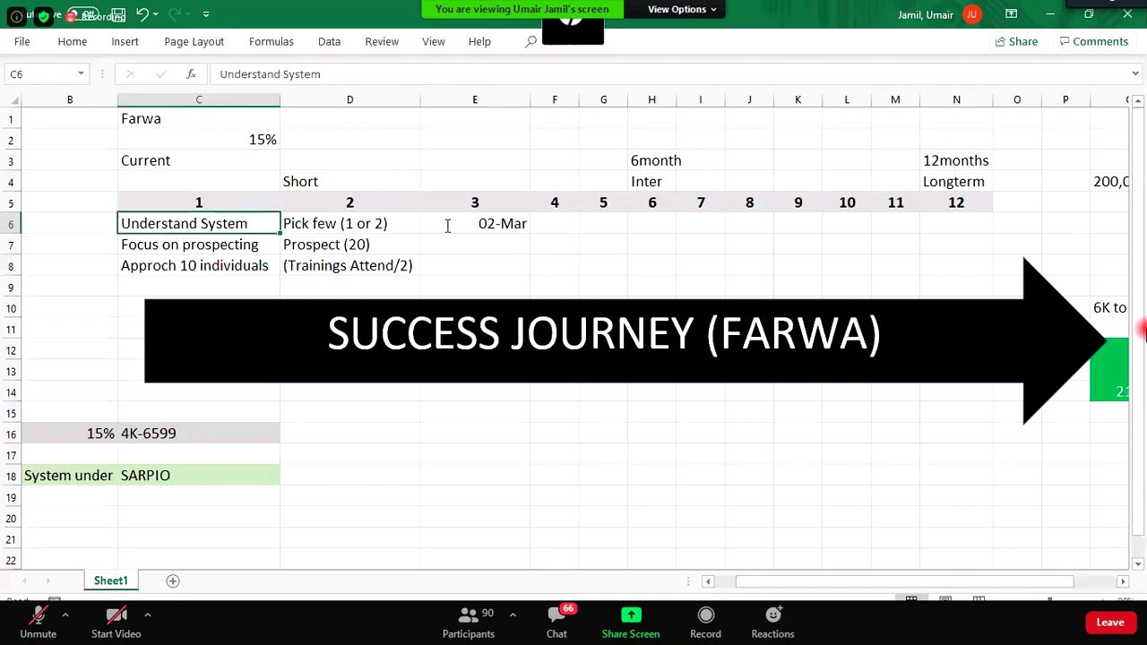
Enter "2 to 3" in E6 under month 3.
{"action": "left_click", "coordinate": [446, 225]}
{"action": "type", "text": "2 to 3"}
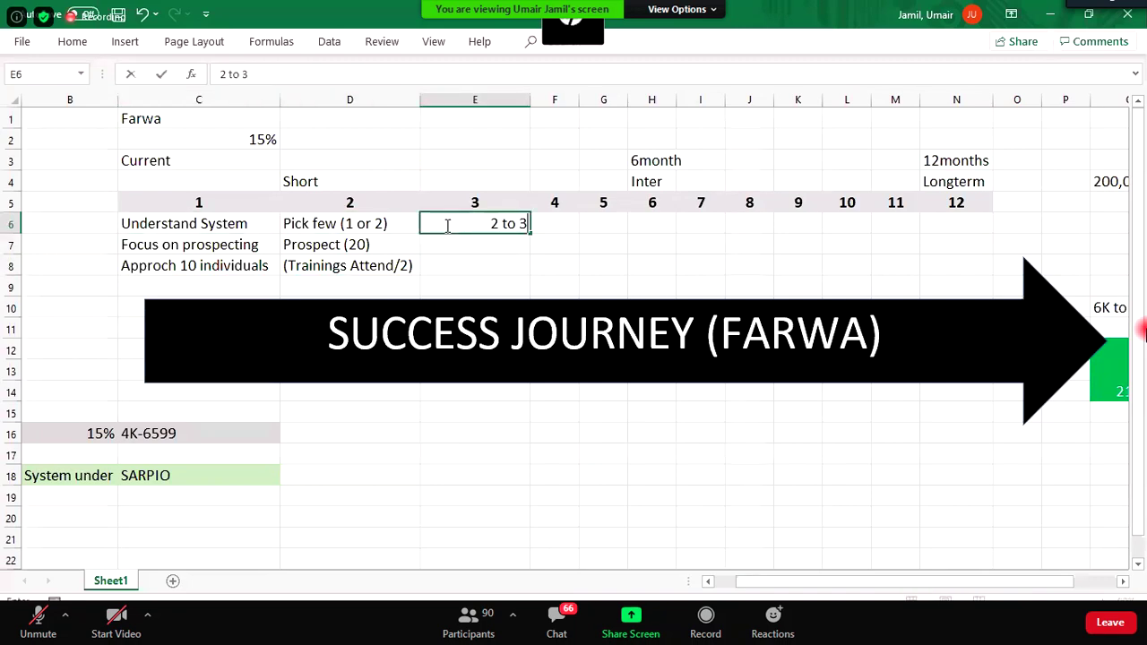
{"action": "key", "text": "Tab"}
{"action": "key", "text": "Return"}
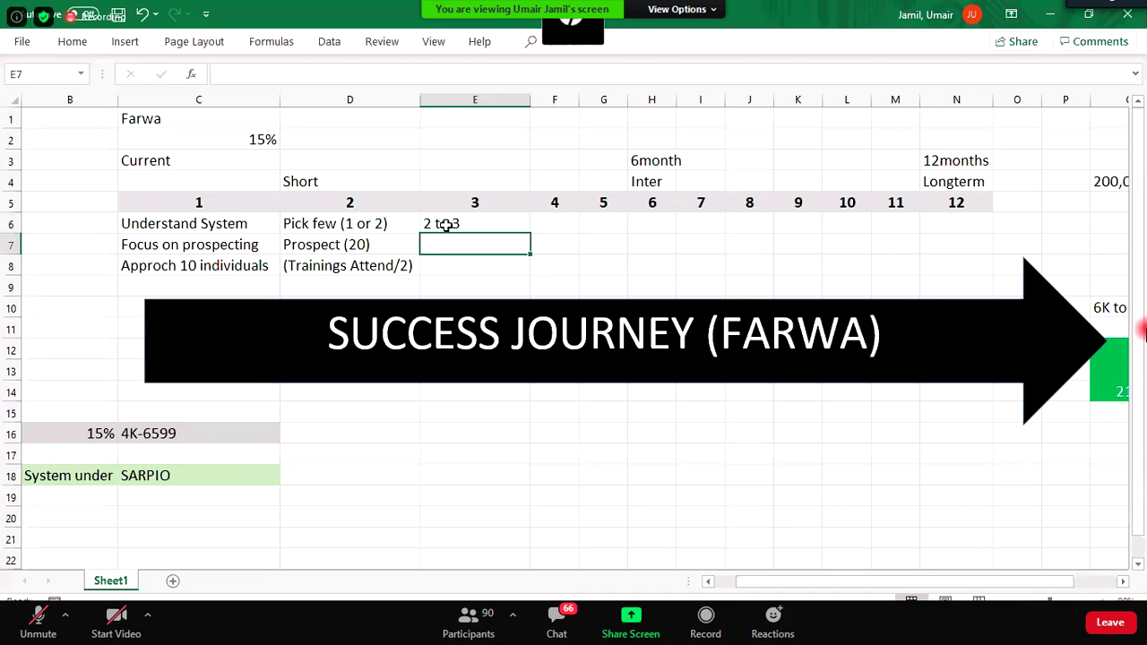
Copy "Prospect (20)" from D7 into E7 under month 3.
{"action": "key", "text": "Left"}
{"action": "key", "text": "Left"}
{"action": "key", "text": "Right"}
{"action": "key", "text": "ctrl+c"}
{"action": "key", "text": "Right"}
{"action": "key", "text": "ctrl+v"}
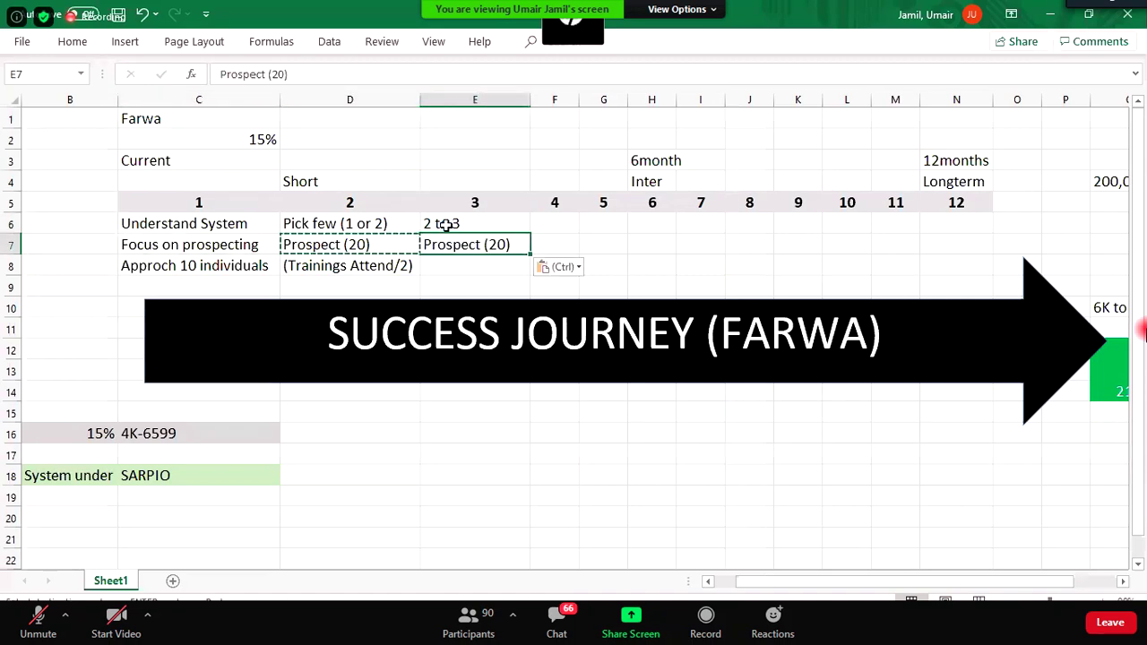
{"action": "key", "text": "Down"}
{"action": "key", "text": "Escape"}
{"action": "key", "text": "Up"}
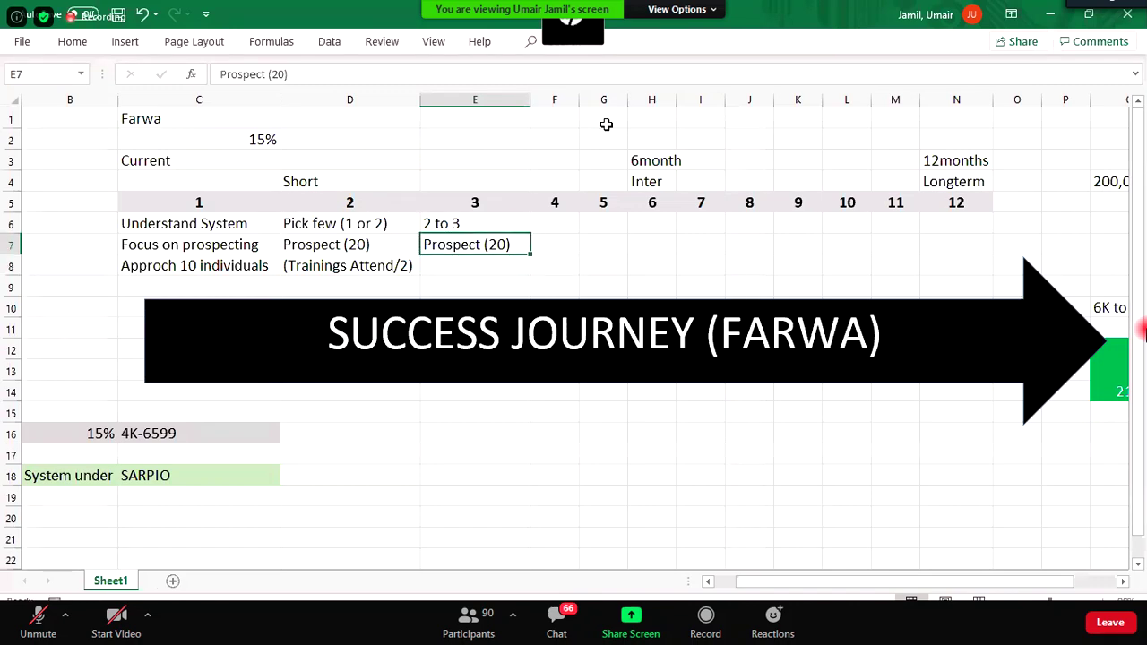
Copy "2 to 3" from E6 into E8.
{"action": "left_click", "coordinate": [466, 262]}
{"action": "left_click", "coordinate": [456, 245]}
{"action": "left_click", "coordinate": [450, 263]}
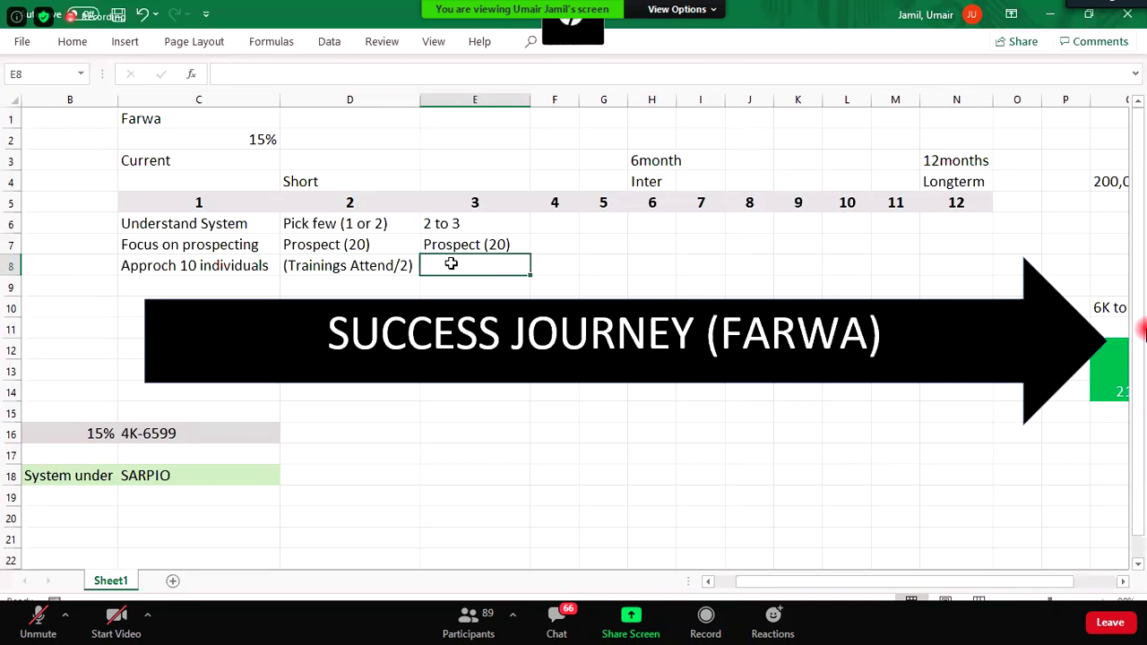
{"action": "key", "text": "Up"}
{"action": "key", "text": "Up"}
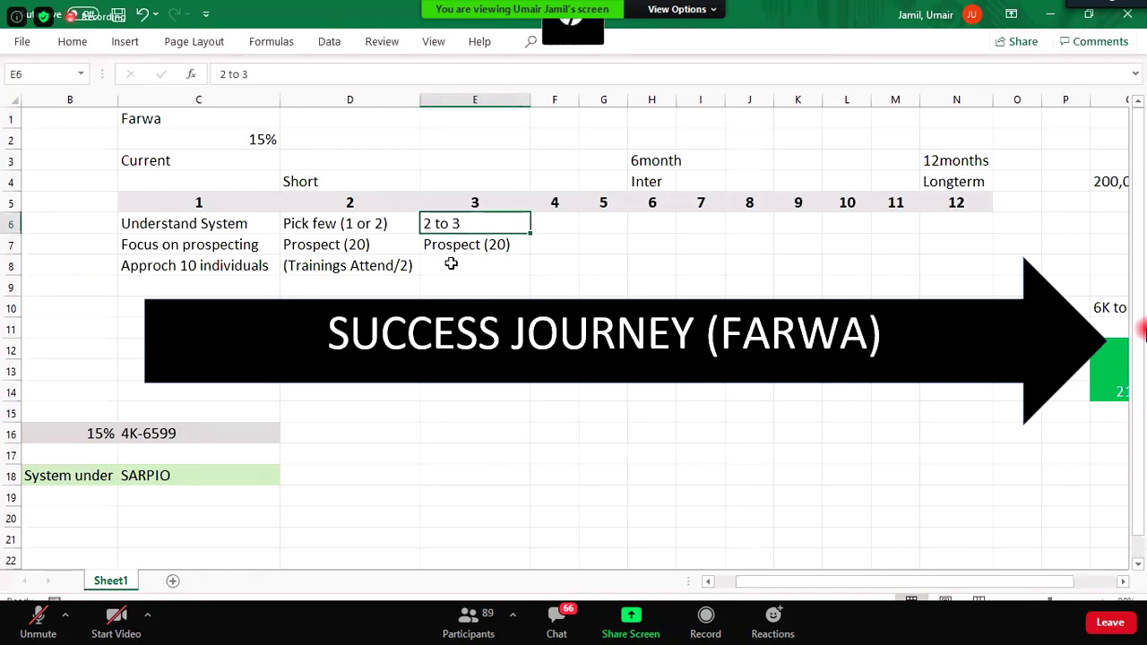
{"action": "key", "text": "shift+Down"}
{"action": "key", "text": "ctrl+c"}
{"action": "key", "text": "Down"}
{"action": "key", "text": "Down"}
{"action": "key", "text": "ctrl+v"}
{"action": "key", "text": "Right"}
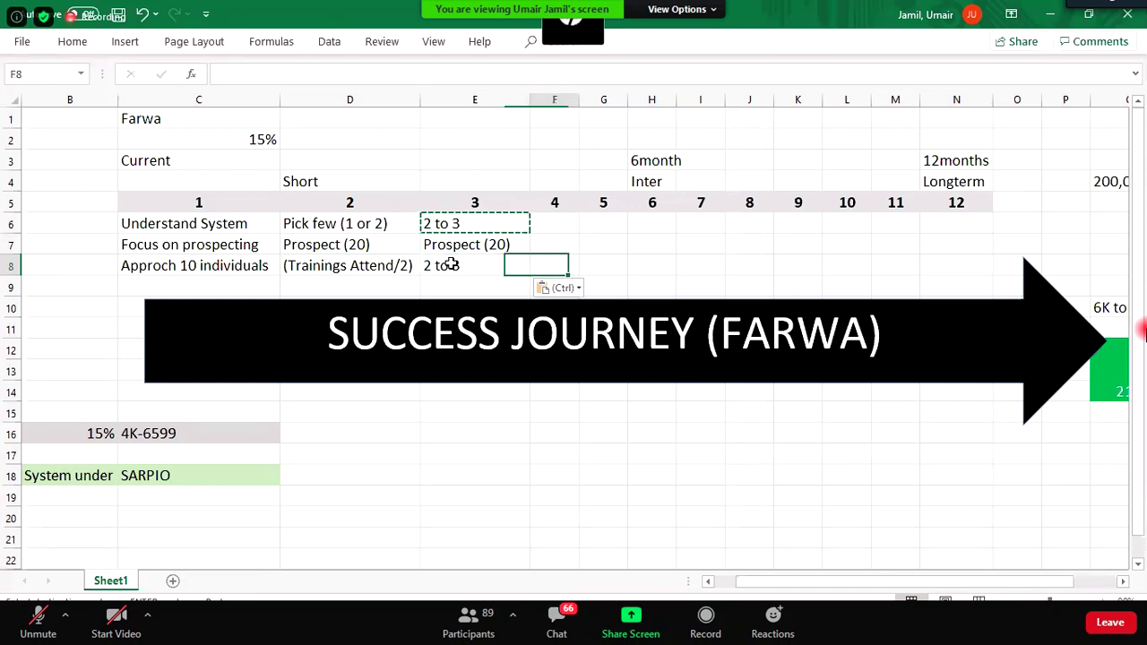
{"action": "key", "text": "Left"}
{"action": "key", "text": "F2"}
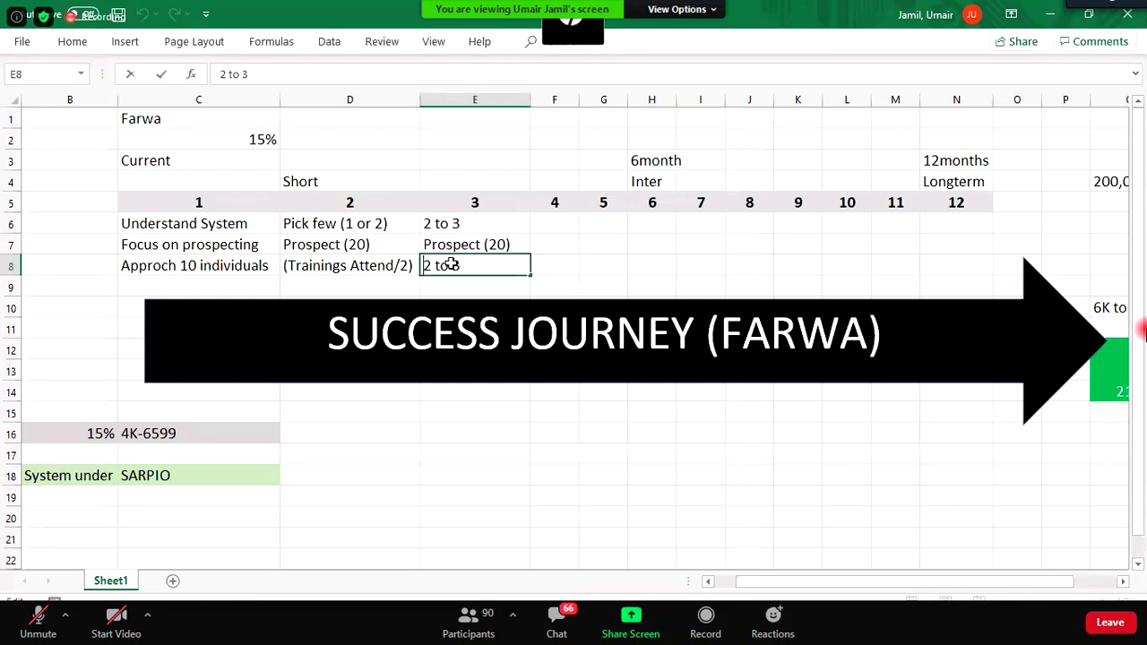
{"action": "key", "text": "Escape"}
Copy "Pick few (1 or 2)" from D6 into E9.
{"action": "key", "text": "Left"}
{"action": "key", "text": "Up"}
{"action": "key", "text": "Up"}
{"action": "key", "text": "Left"}
{"action": "key", "text": "Right"}
{"action": "key", "text": "ctrl+c"}
{"action": "key", "text": "Down"}
{"action": "key", "text": "Down"}
{"action": "key", "text": "Down"}
{"action": "key", "text": "Right"}
{"action": "key", "text": "ctrl+v"}
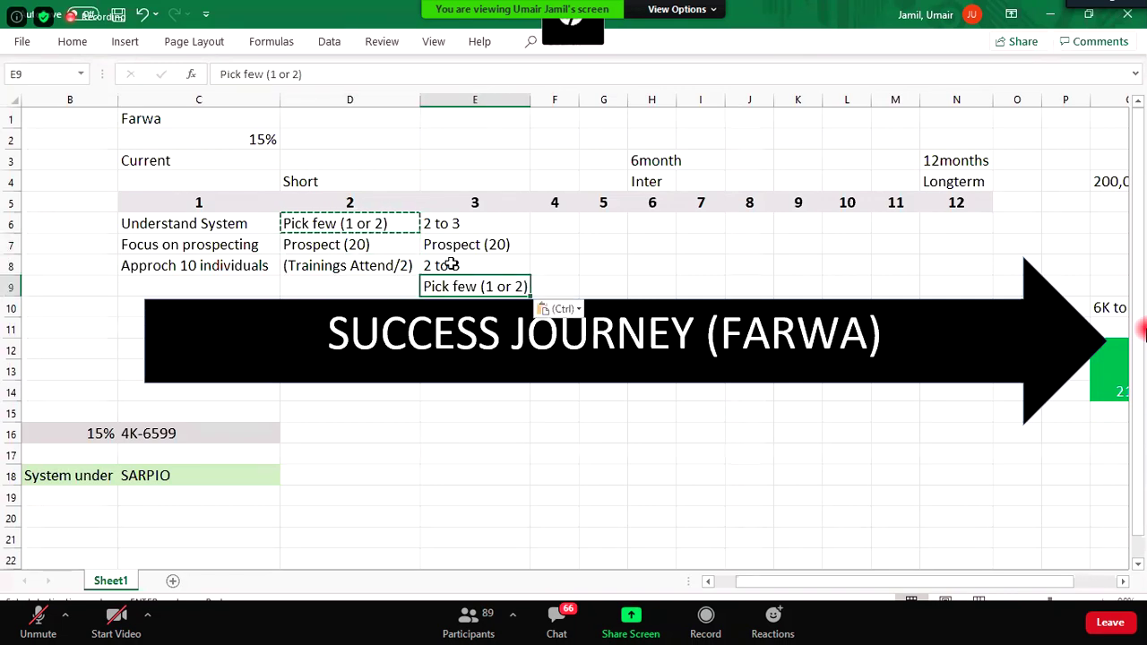
Replace "Pick few" in E9 with "Conduct Training", keeping "(1 or 2)" after it.
{"action": "key", "text": "F2"}
{"action": "key", "text": "Left"}
{"action": "key", "text": "Left"}
{"action": "key", "text": "Left"}
{"action": "key", "text": "Left"}
{"action": "key", "text": "Left"}
{"action": "key", "text": "Left"}
{"action": "key", "text": "Left"}
{"action": "key", "text": "Left"}
{"action": "key", "text": "BackSpace"}
{"action": "key", "text": "BackSpace"}
{"action": "key", "text": "BackSpace"}
{"action": "key", "text": "BackSpace"}
{"action": "key", "text": "BackSpace"}
{"action": "key", "text": "BackSpace"}
{"action": "key", "text": "BackSpace"}
{"action": "key", "text": "BackSpace"}
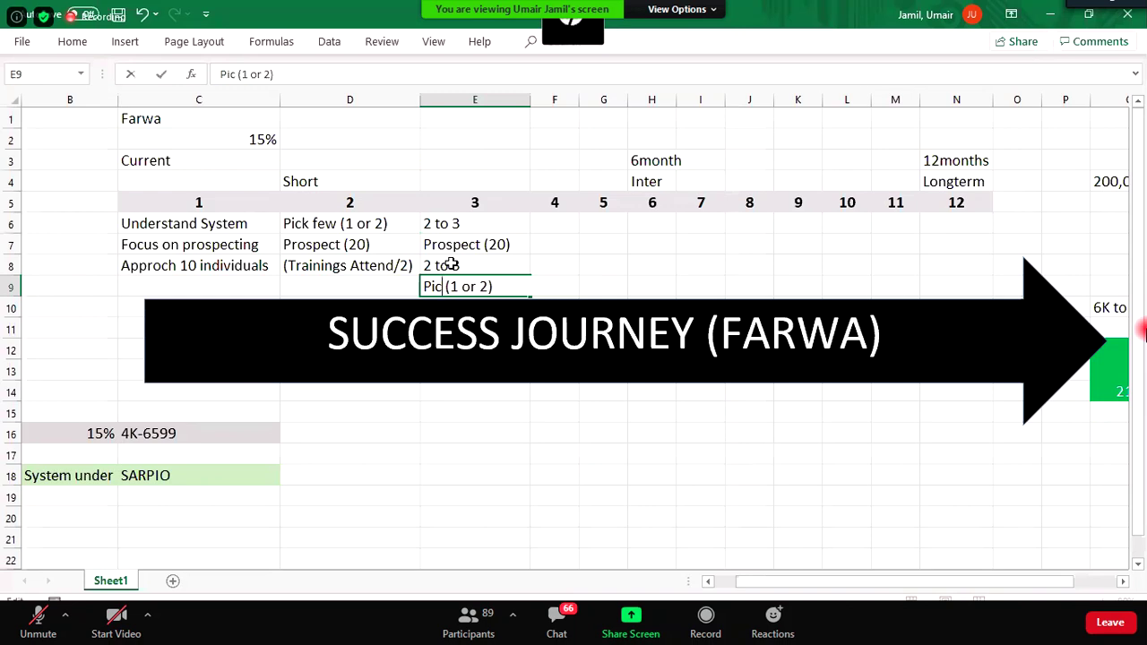
{"action": "key", "text": "BackSpace"}
{"action": "type", "text": "Conduct"}
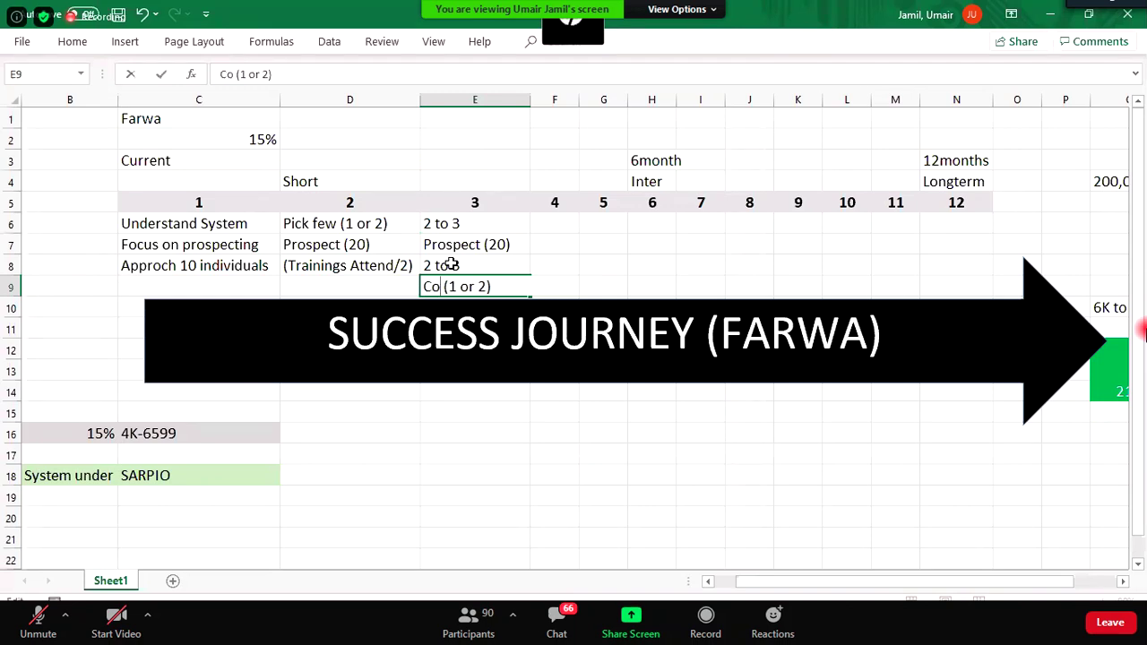
{"action": "type", "text": " Training"}
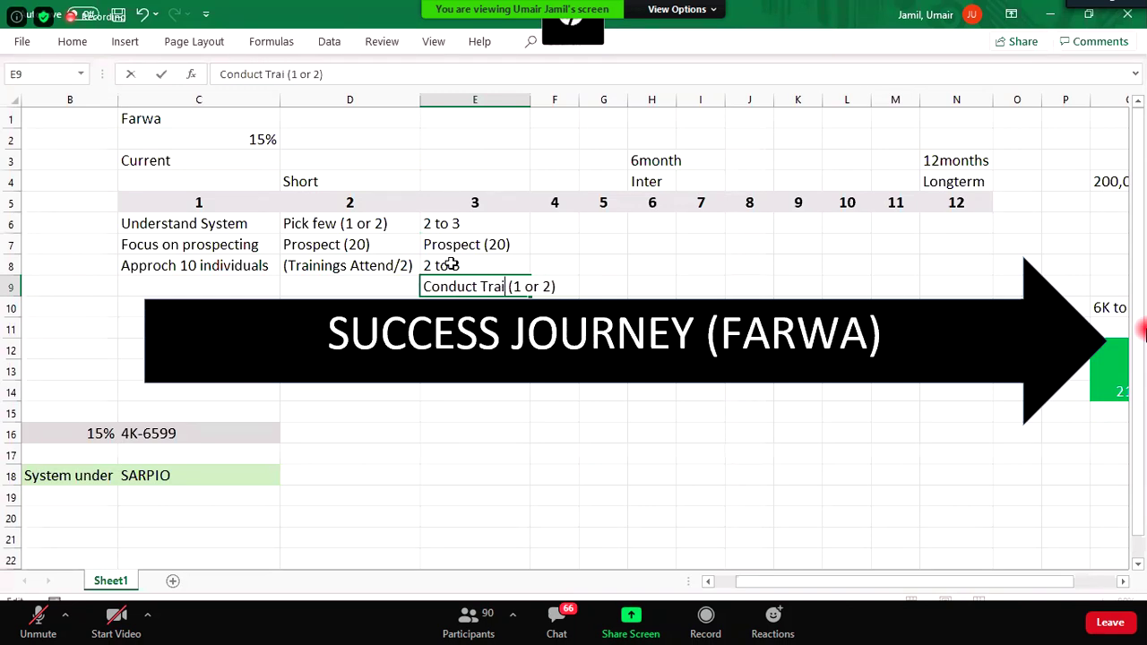
{"action": "left_click", "coordinate": [623, 205]}
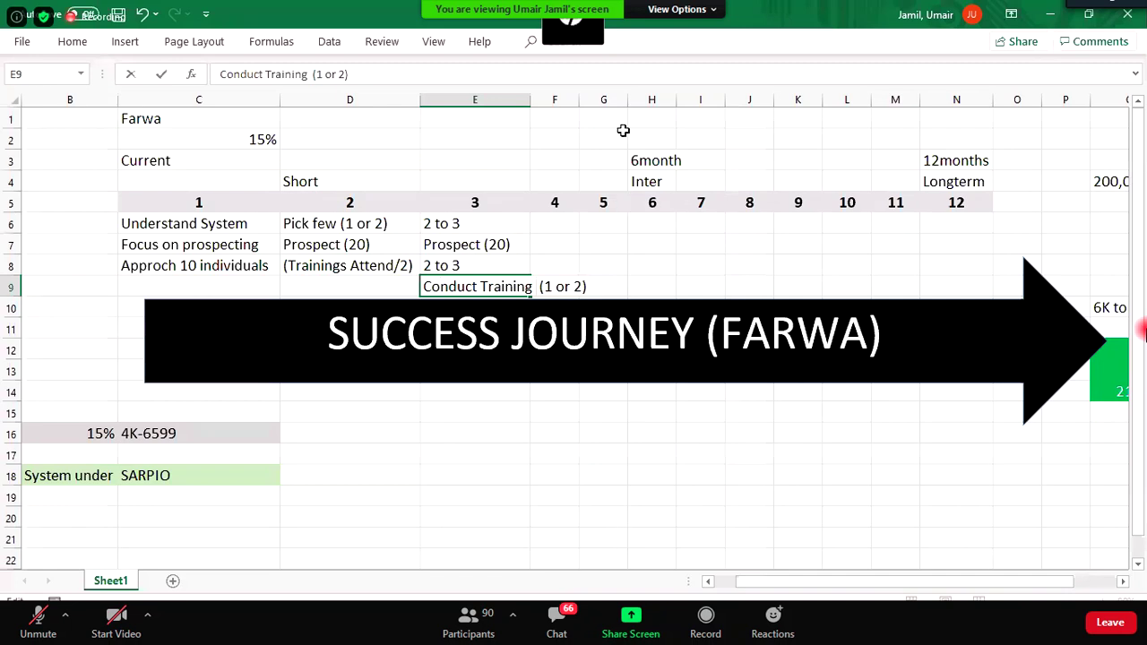
Insert "by" after "Conduct Training" in E9 and fit column E's width to its contents.
{"action": "double_click", "coordinate": [531, 99]}
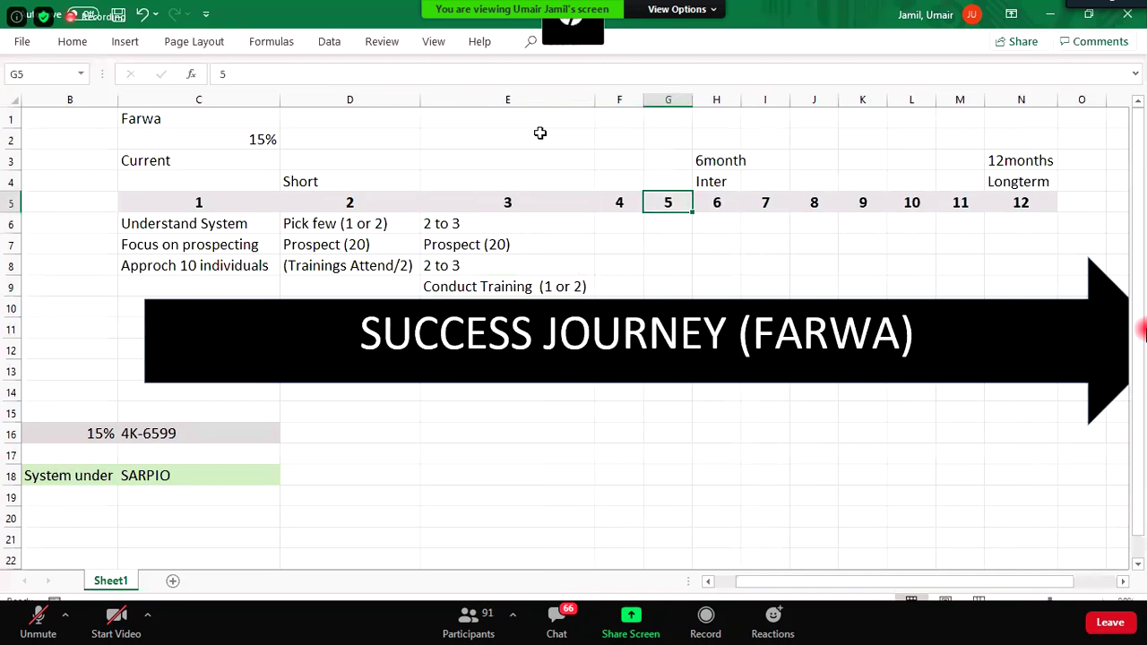
{"action": "left_click_drag", "start_coordinate": [193, 225], "coordinate": [457, 299]}
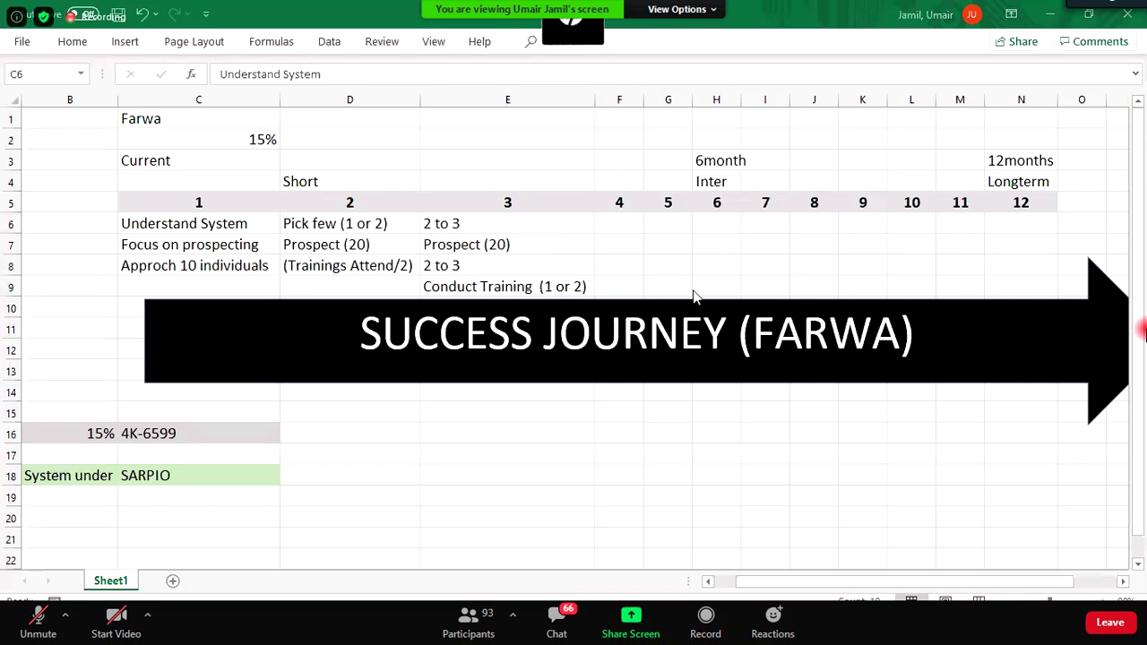
{"action": "left_click", "coordinate": [520, 287]}
{"action": "double_click", "coordinate": [535, 287]}
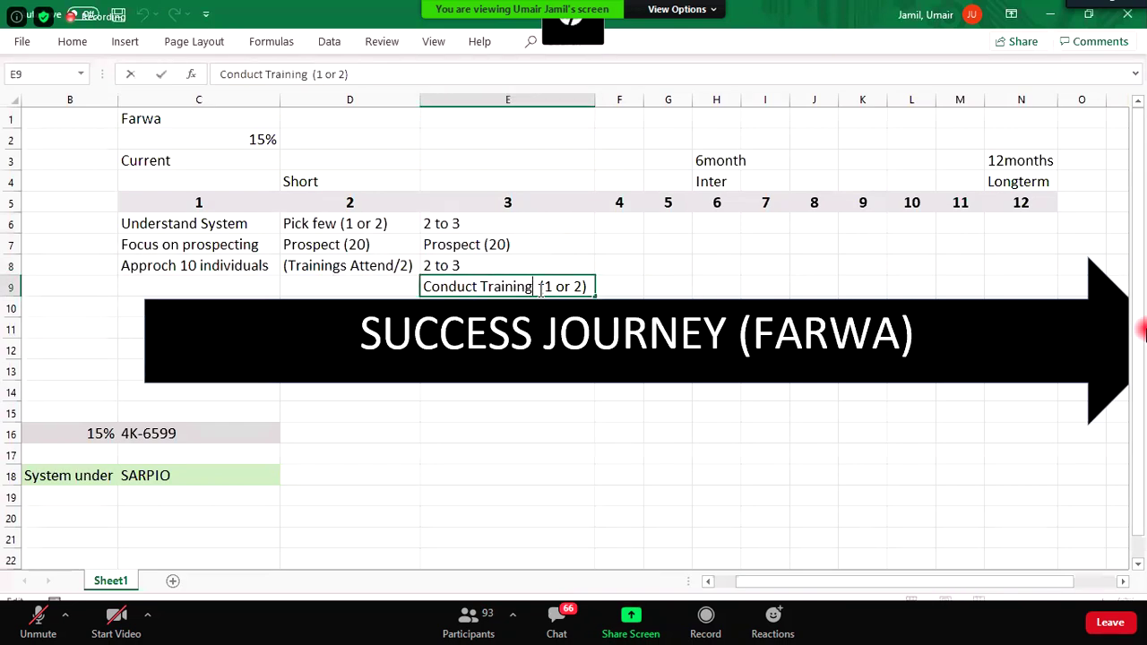
{"action": "type", "text": "by"}
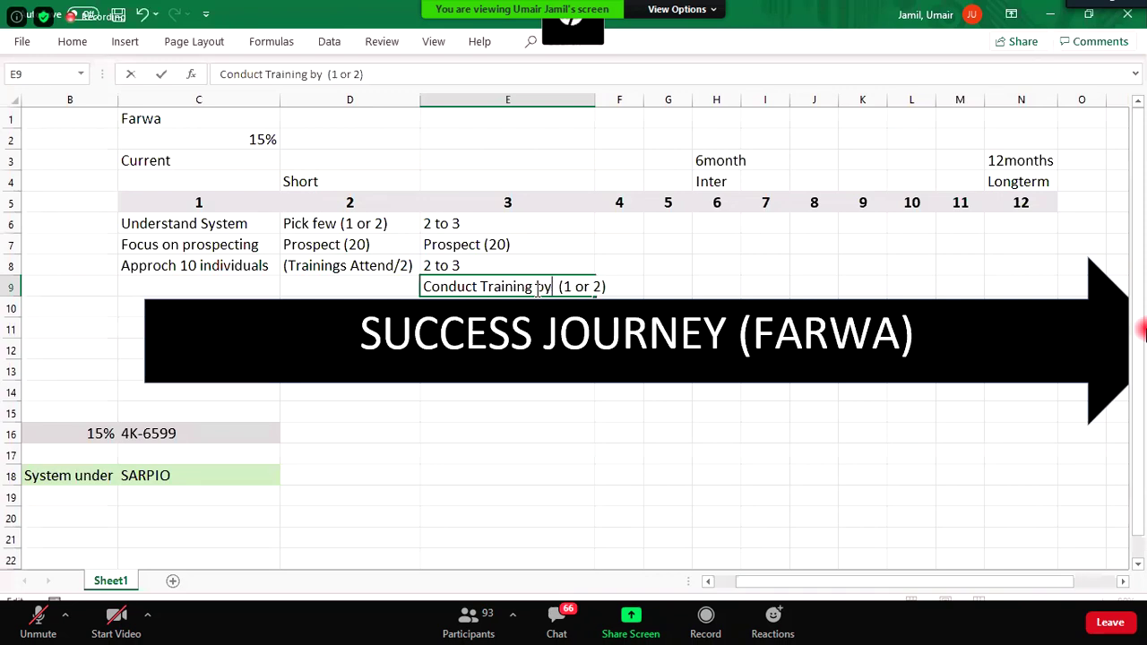
{"action": "double_click", "coordinate": [595, 99]}
Copy the month 3 actions in E6:E9 into F6:F9 under month 4 and fit column F's width to them.
{"action": "left_click", "coordinate": [639, 243]}
{"action": "left_click_drag", "start_coordinate": [487, 232], "coordinate": [471, 289]}
{"action": "key", "text": "ctrl+c"}
{"action": "left_click", "coordinate": [638, 223]}
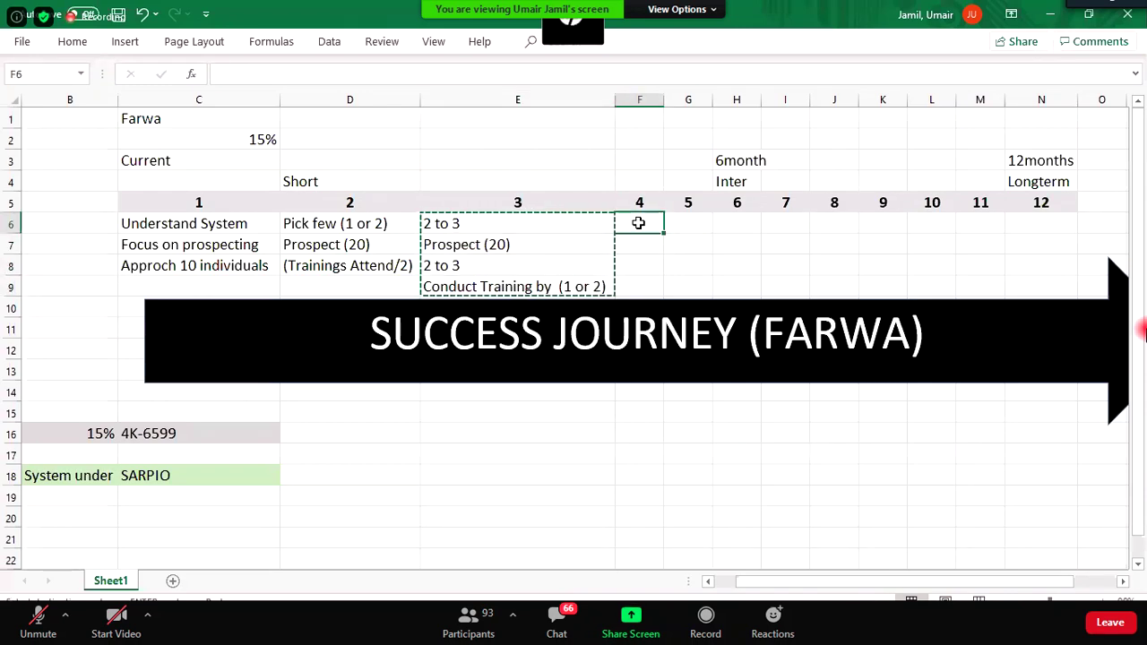
{"action": "key", "text": "ctrl+v"}
{"action": "double_click", "coordinate": [665, 96]}
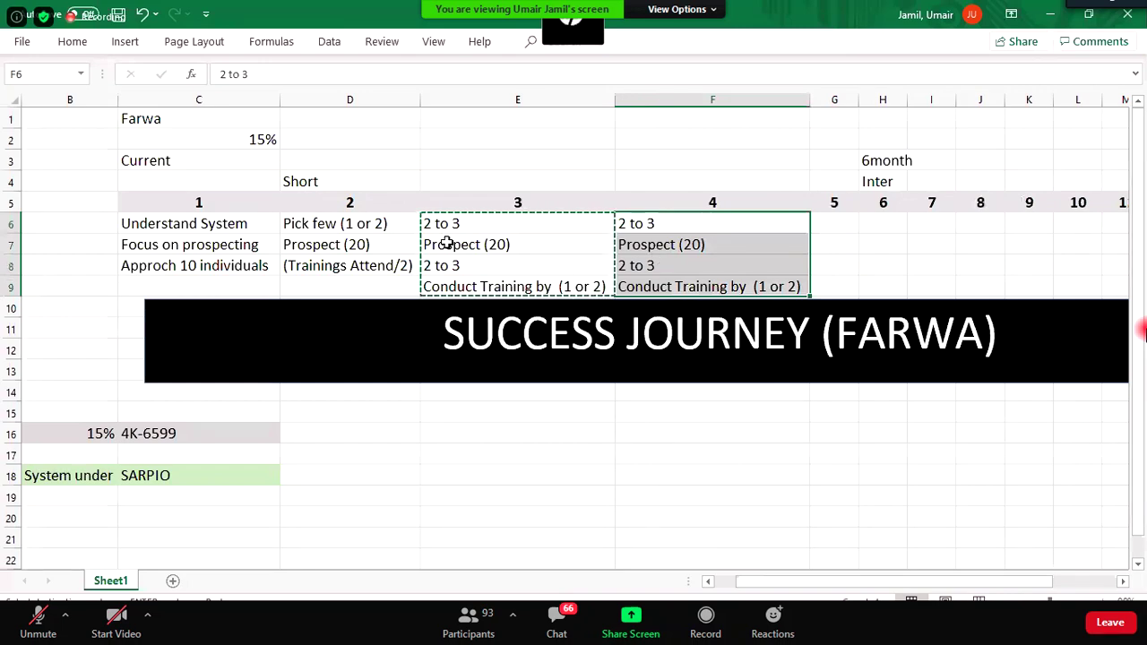
{"action": "left_click", "coordinate": [681, 282]}
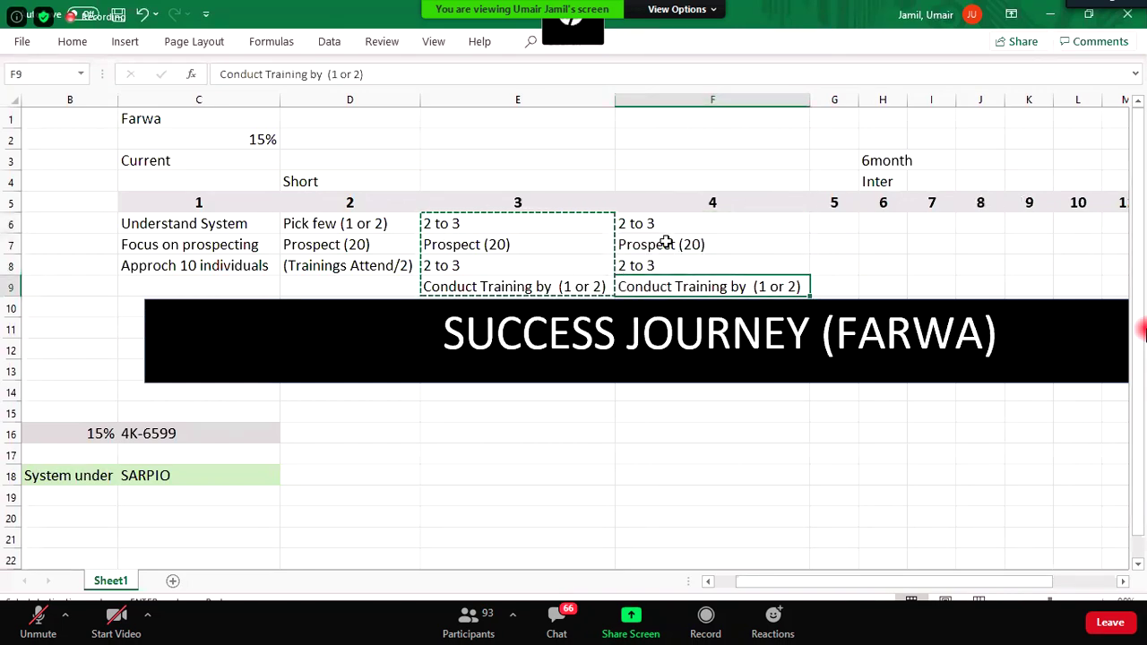
{"action": "left_click_drag", "start_coordinate": [664, 224], "coordinate": [679, 287]}
{"action": "key", "text": "ctrl+v"}
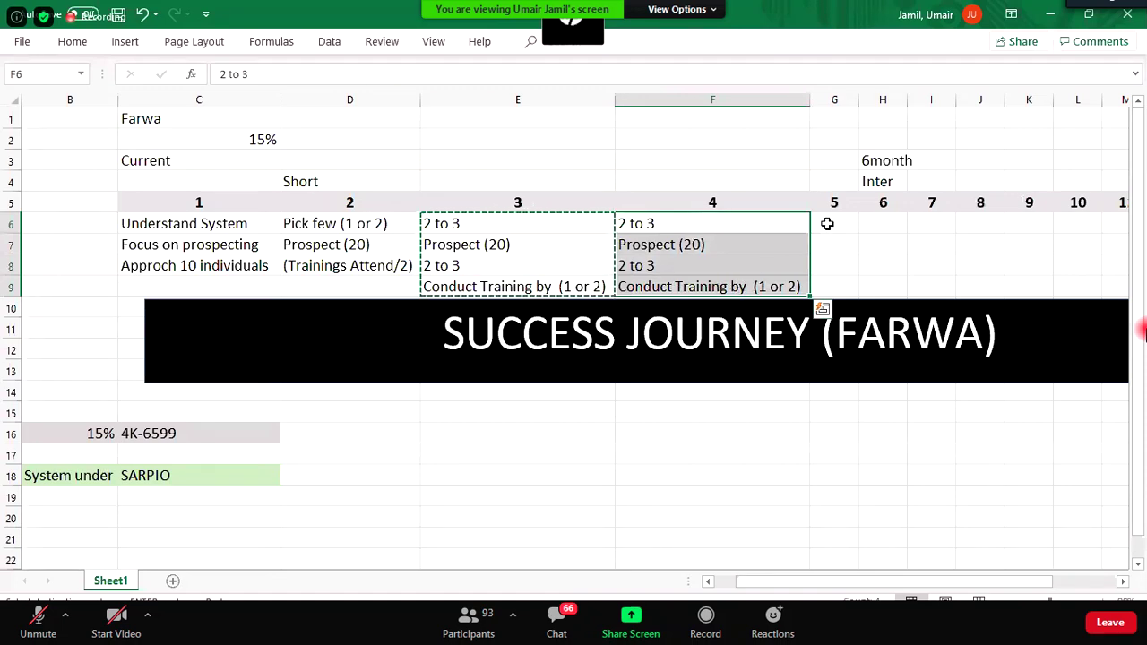
Enter "5 core team" in G6 under month 5 and widen column G.
{"action": "left_click", "coordinate": [827, 224]}
{"action": "left_click_drag", "start_coordinate": [874, 101], "coordinate": [890, 101]}
{"action": "double_click", "coordinate": [843, 224]}
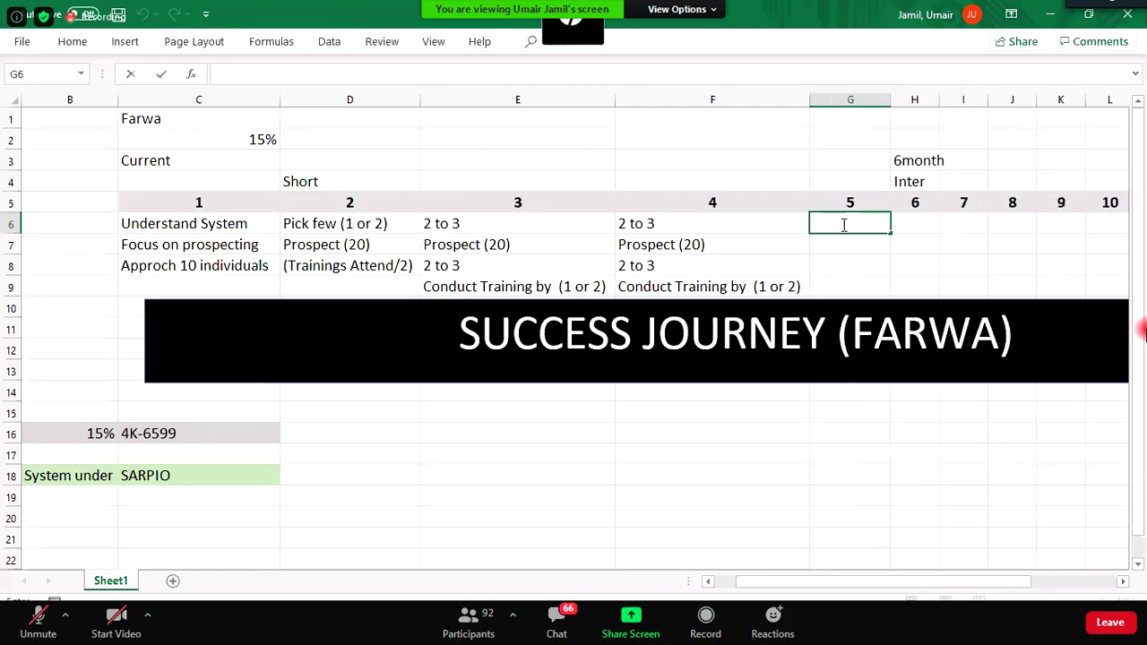
{"action": "type", "text": "5 core team"}
{"action": "key", "text": "Return"}
{"action": "key", "text": "Return"}
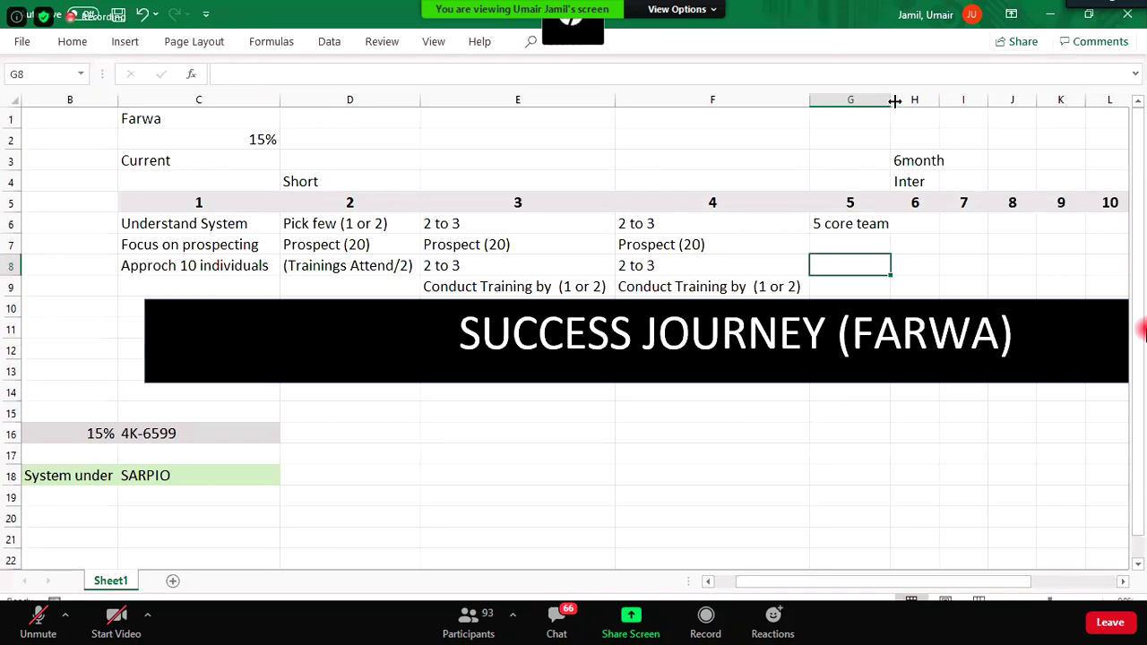
{"action": "left_click_drag", "start_coordinate": [895, 101], "coordinate": [937, 101]}
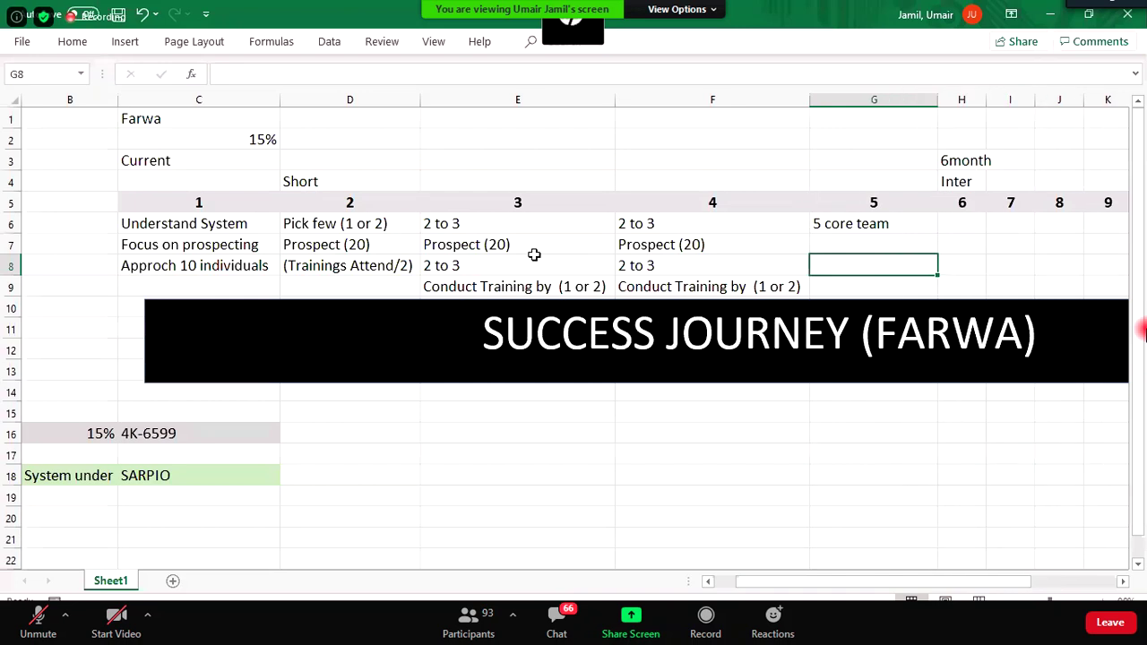
Review the planned actions for months 1 to 4 in C6:F9.
{"action": "left_click", "coordinate": [213, 279]}
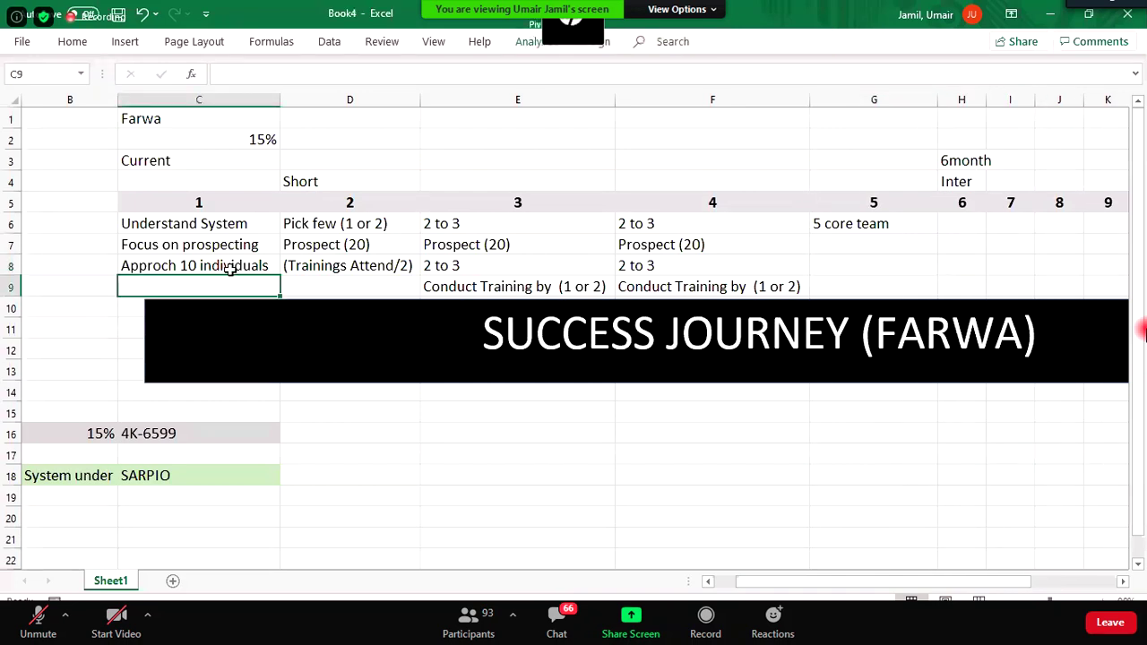
{"action": "key", "text": "Up"}
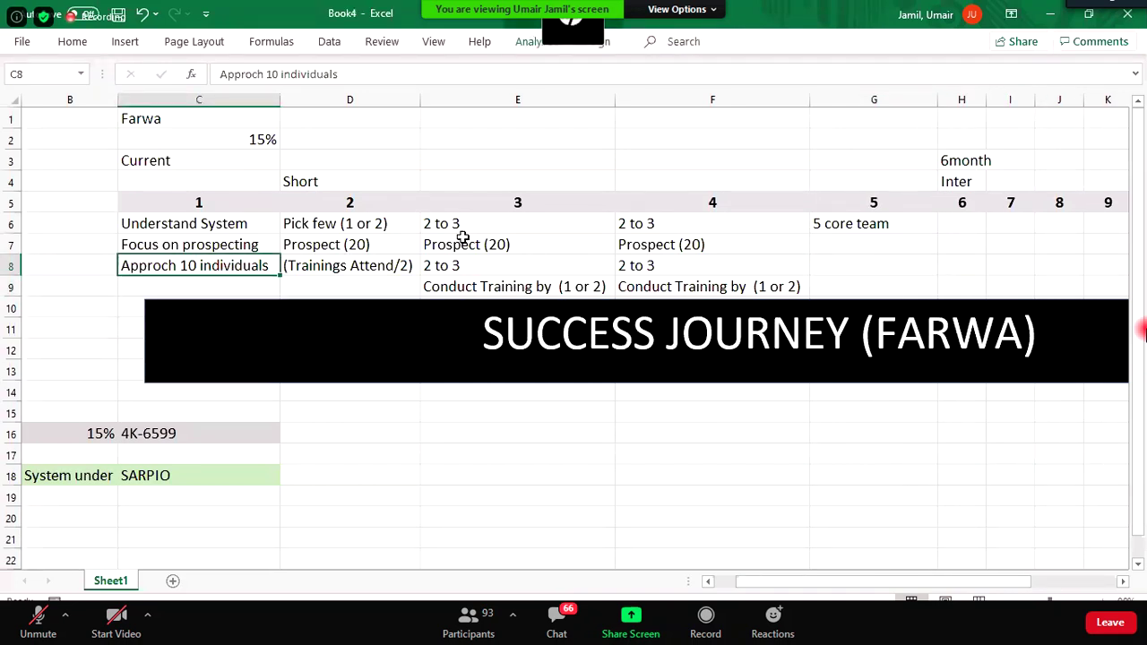
{"action": "key", "text": "Up"}
{"action": "key", "text": "Right"}
{"action": "key", "text": "Right"}
{"action": "key", "text": "Up"}
{"action": "key", "text": "Right"}
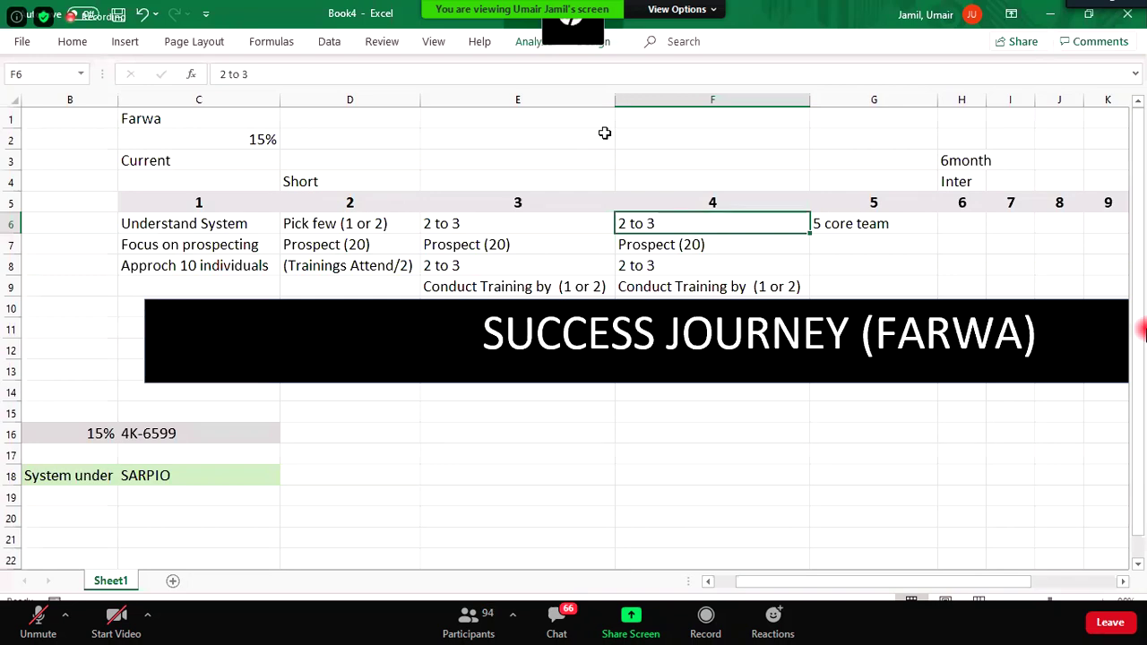
{"action": "left_click", "coordinate": [606, 159]}
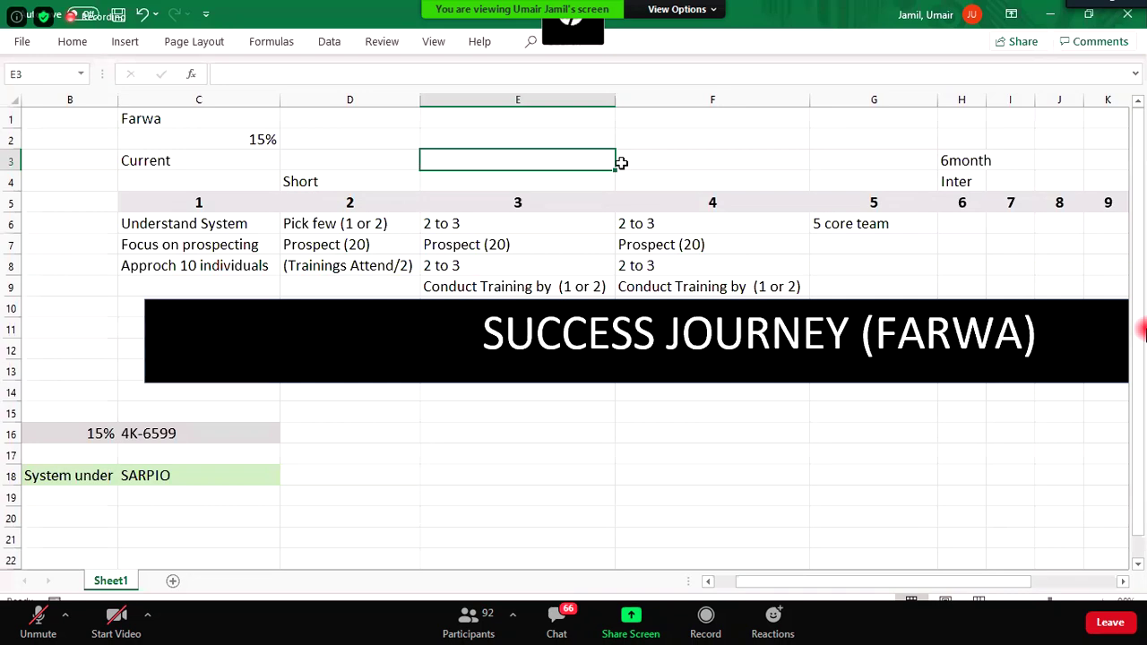
{"action": "left_click", "coordinate": [197, 224]}
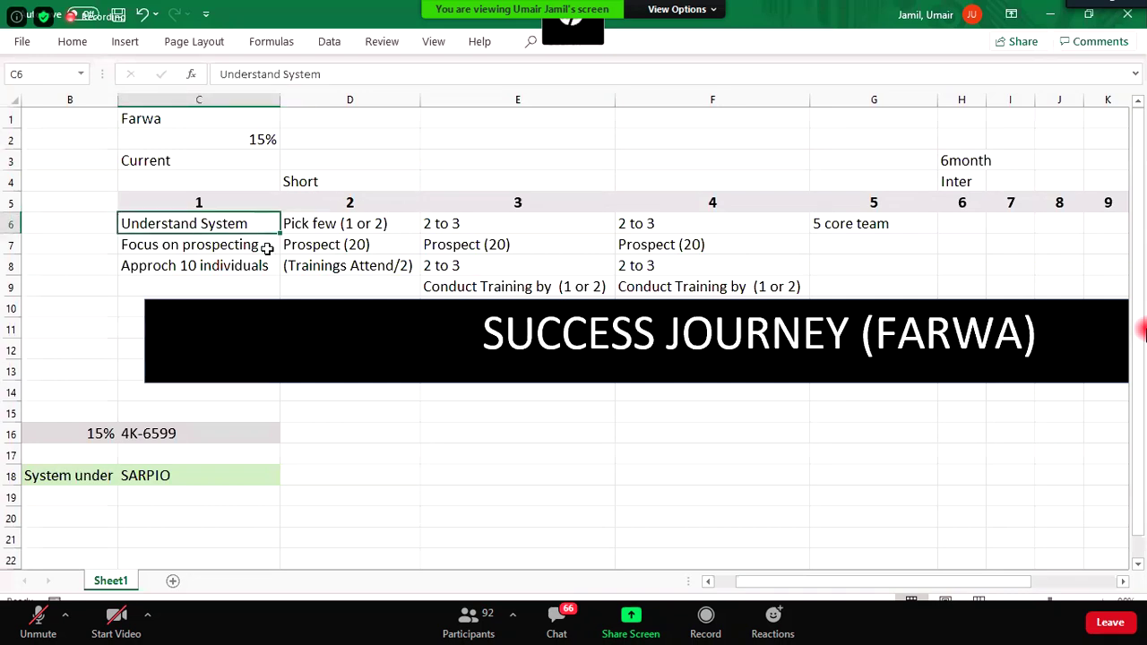
{"action": "left_click_drag", "start_coordinate": [260, 230], "coordinate": [707, 287]}
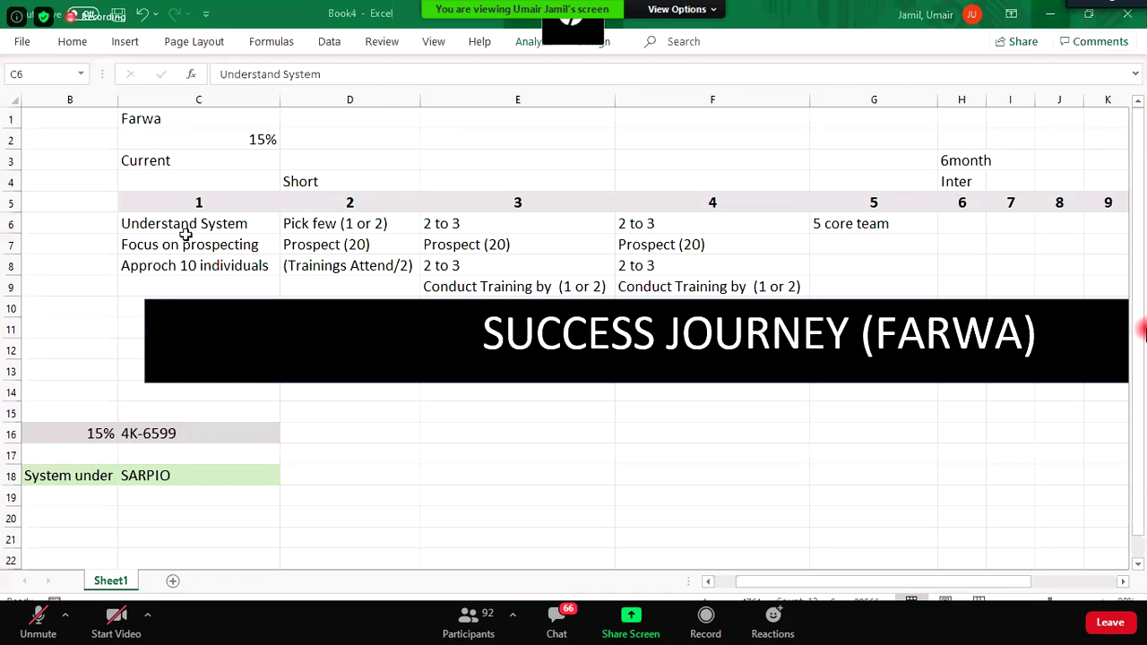
{"action": "left_click_drag", "start_coordinate": [181, 232], "coordinate": [788, 285]}
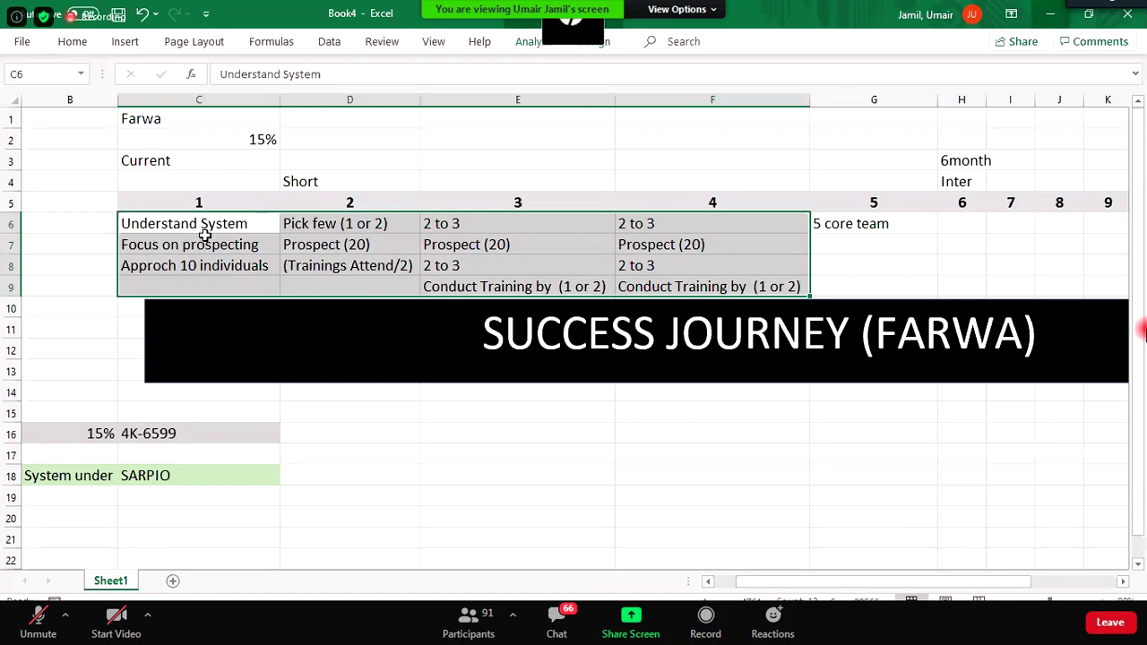
{"action": "left_click", "coordinate": [193, 243]}
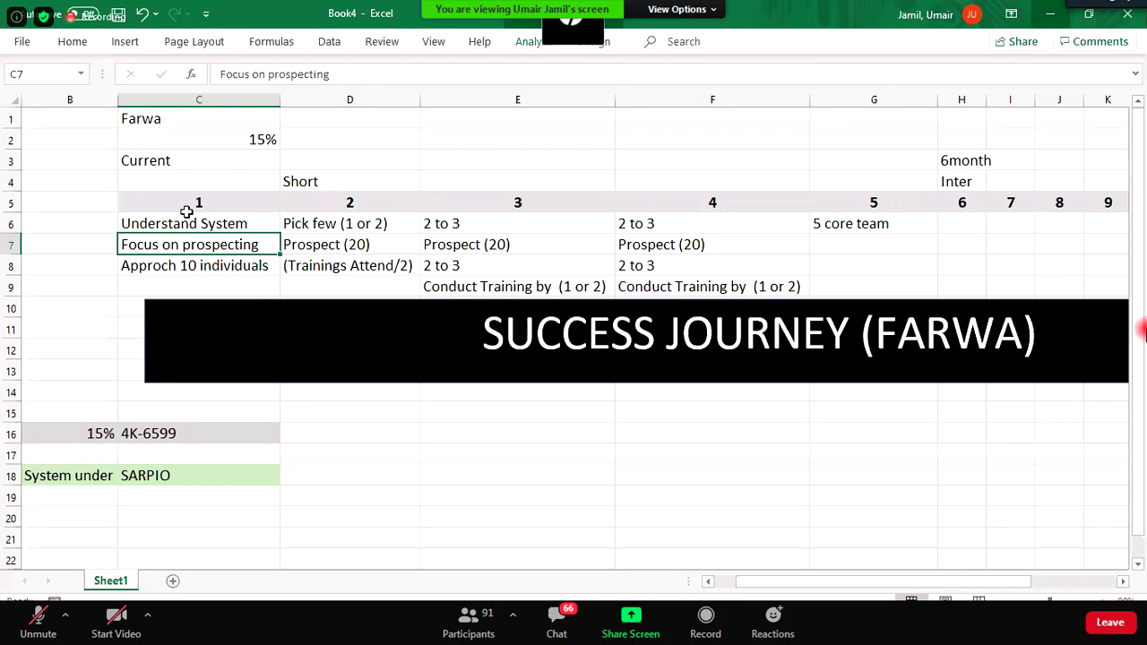
{"action": "left_click", "coordinate": [318, 262]}
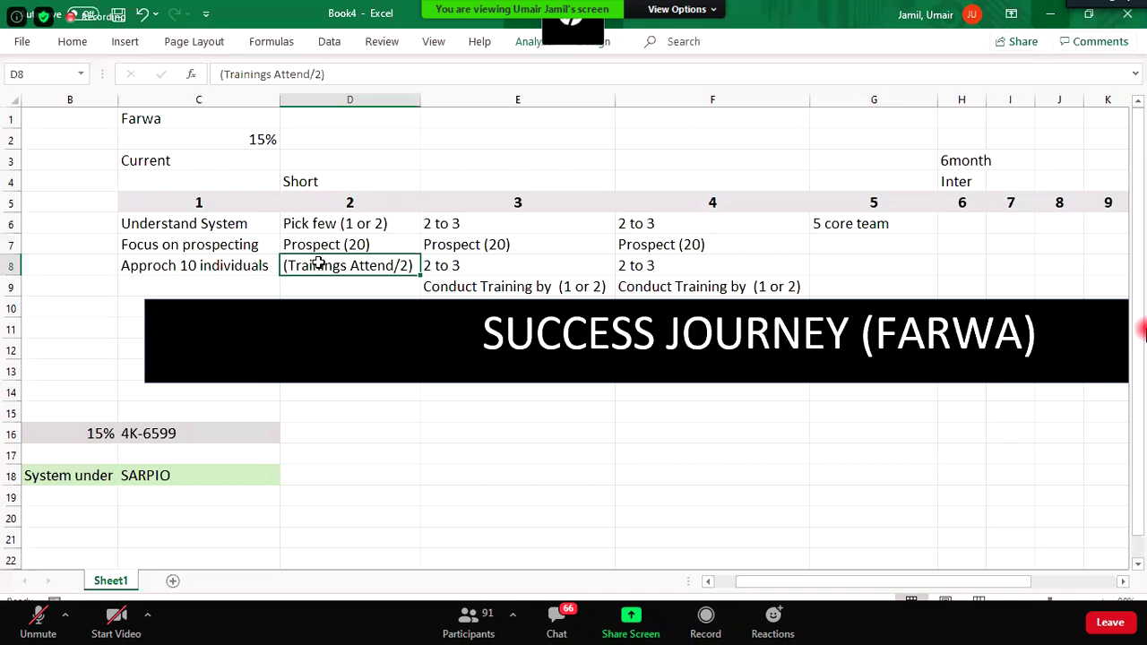
{"action": "left_click_drag", "start_coordinate": [180, 226], "coordinate": [184, 269]}
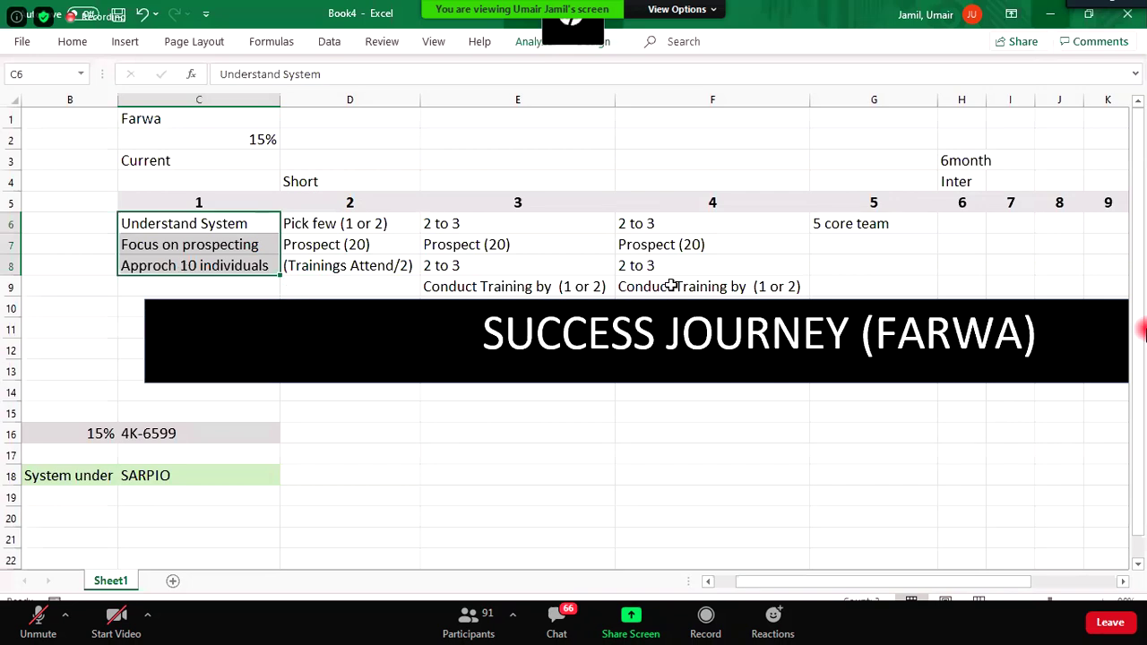
Enter "40 -Prospects" in G7 under month 5.
{"action": "left_click", "coordinate": [826, 242]}
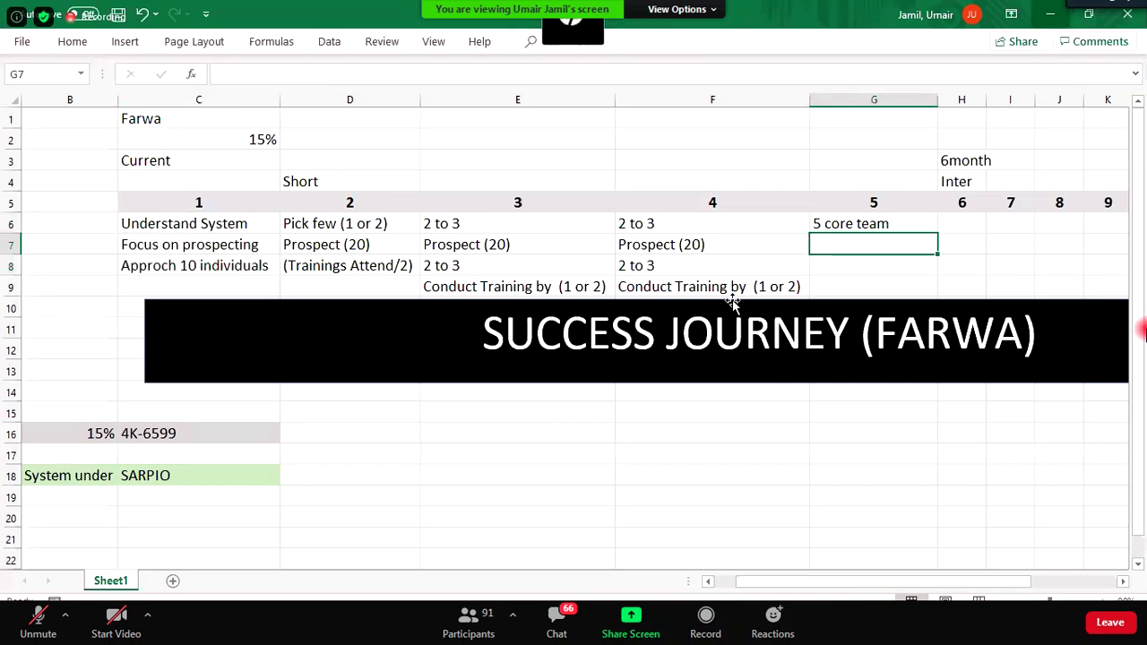
{"action": "double_click", "coordinate": [862, 243]}
{"action": "type", "text": "40"}
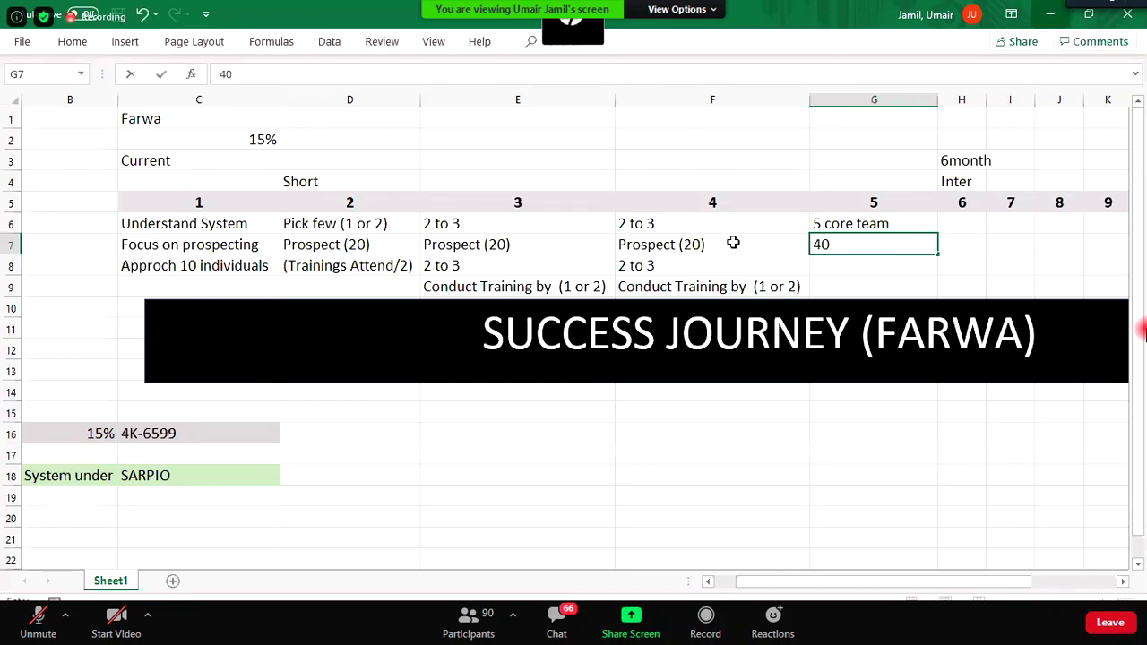
{"action": "type", "text": " -Prospects"}
{"action": "left_click", "coordinate": [609, 217]}
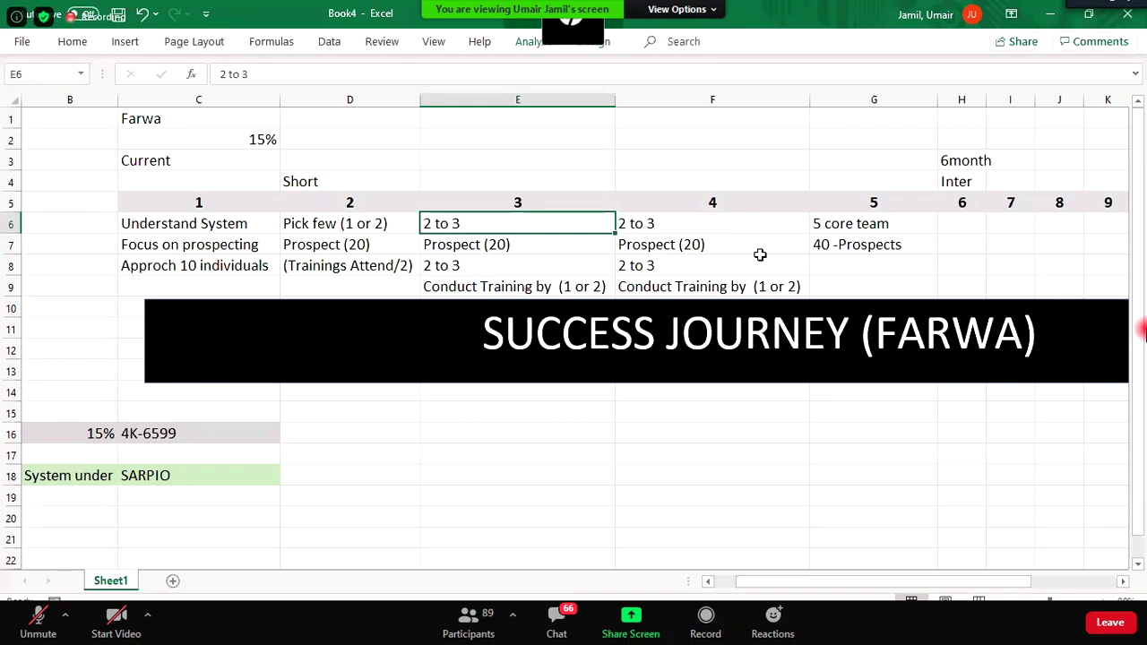
{"action": "key", "text": "Right"}
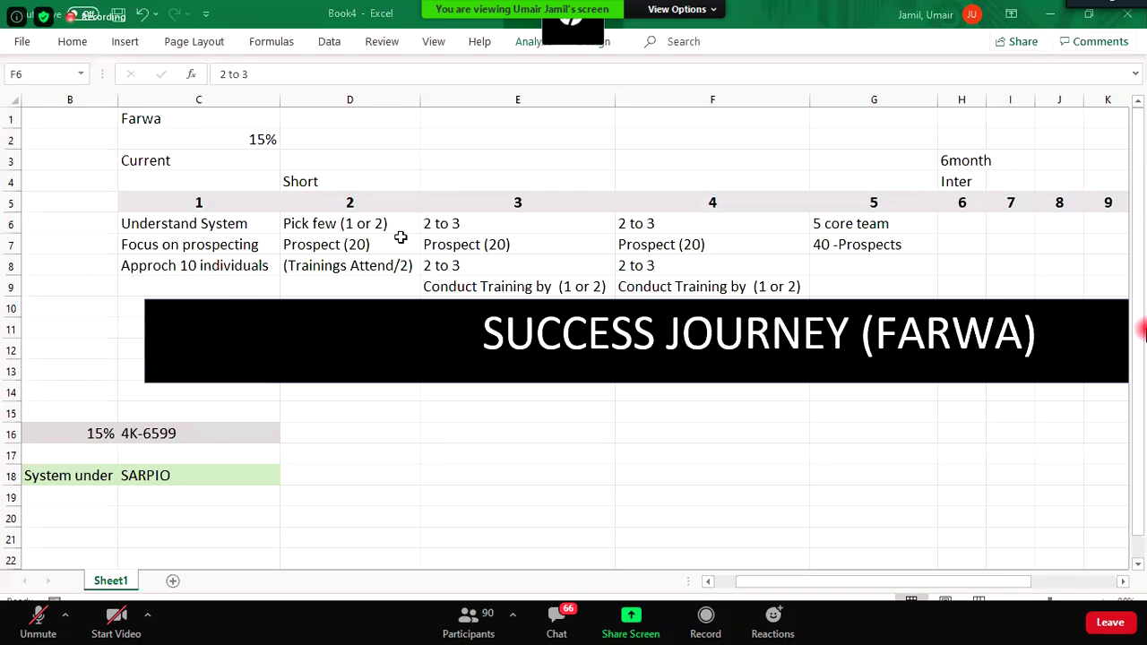
{"action": "key", "text": "Return"}
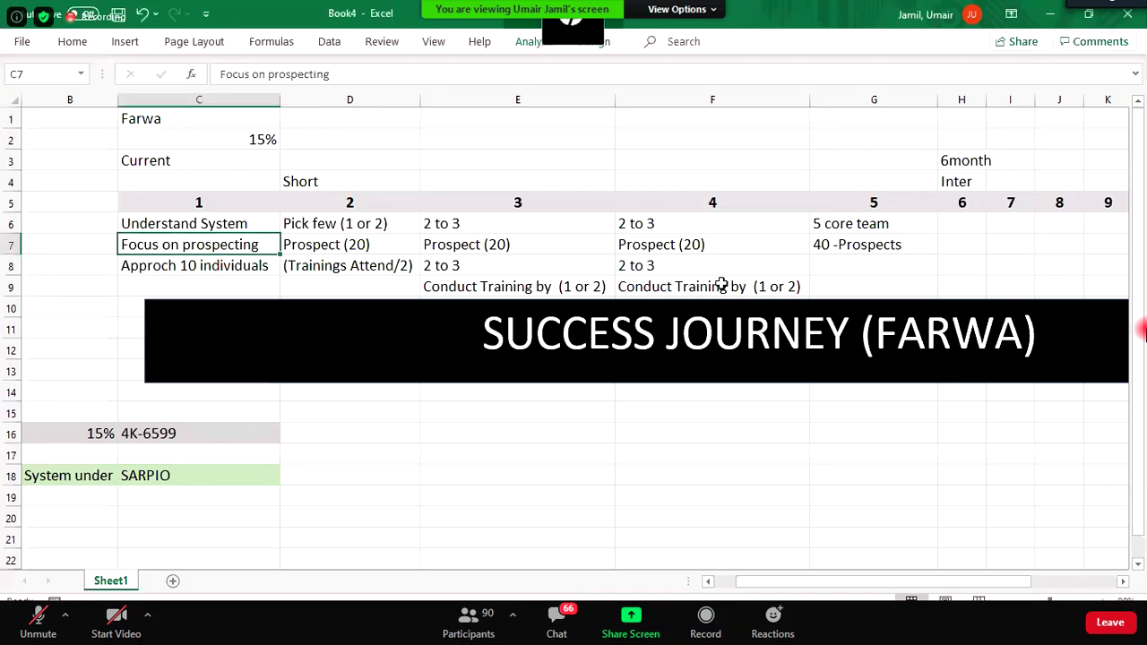
Add a hyphen after the 5 in G6 so the entry reads "5- core team".
{"action": "left_click_drag", "start_coordinate": [832, 225], "coordinate": [834, 242]}
{"action": "left_click", "coordinate": [833, 225]}
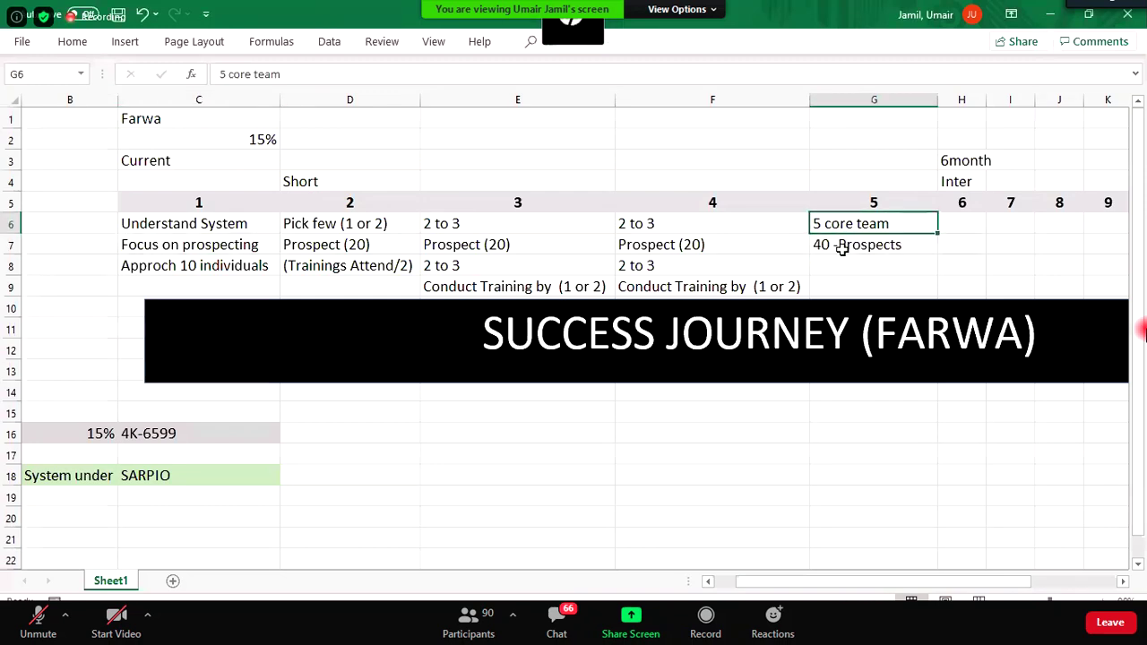
{"action": "double_click", "coordinate": [832, 226]}
{"action": "type", "text": "-"}
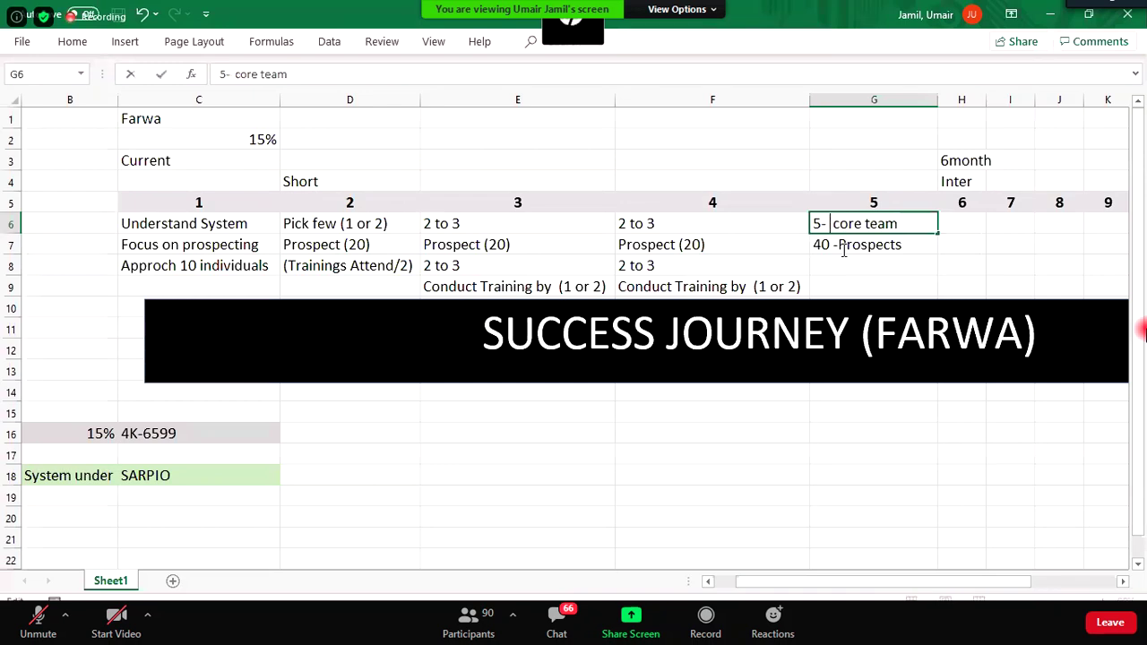
{"action": "left_click", "coordinate": [847, 245]}
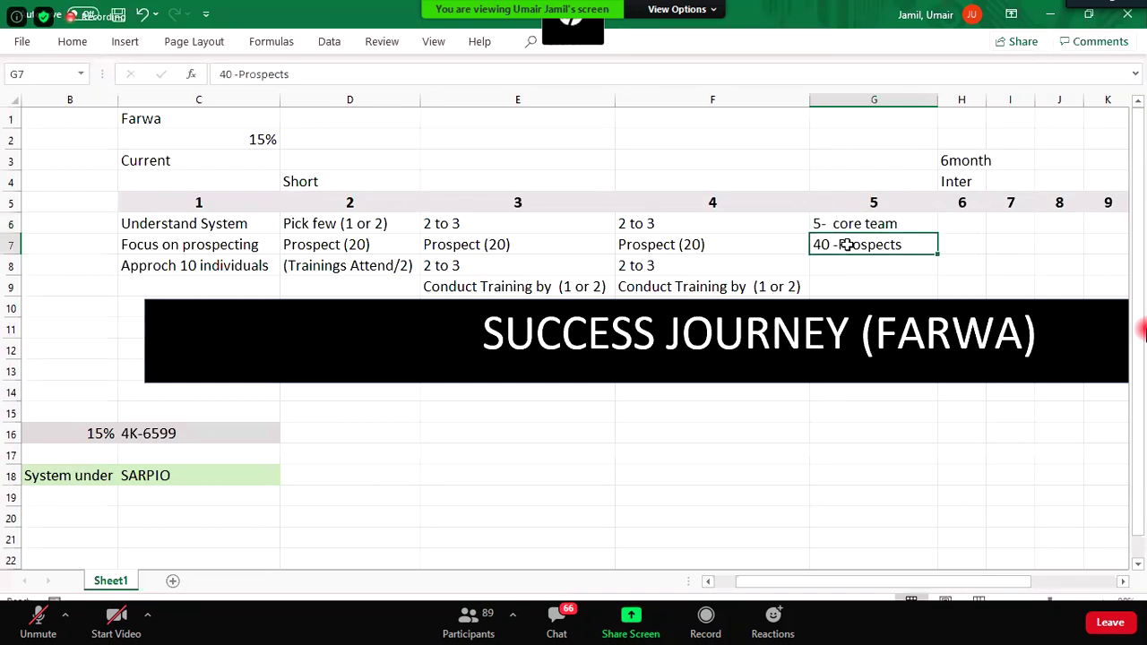
Move the black SUCCESS JOURNEY arrow down so that its body starts at row 11, clear of row 10.
{"action": "left_click_drag", "start_coordinate": [846, 245], "coordinate": [831, 256]}
{"action": "left_click", "coordinate": [830, 247]}
{"action": "left_click_drag", "start_coordinate": [422, 340], "coordinate": [419, 365]}
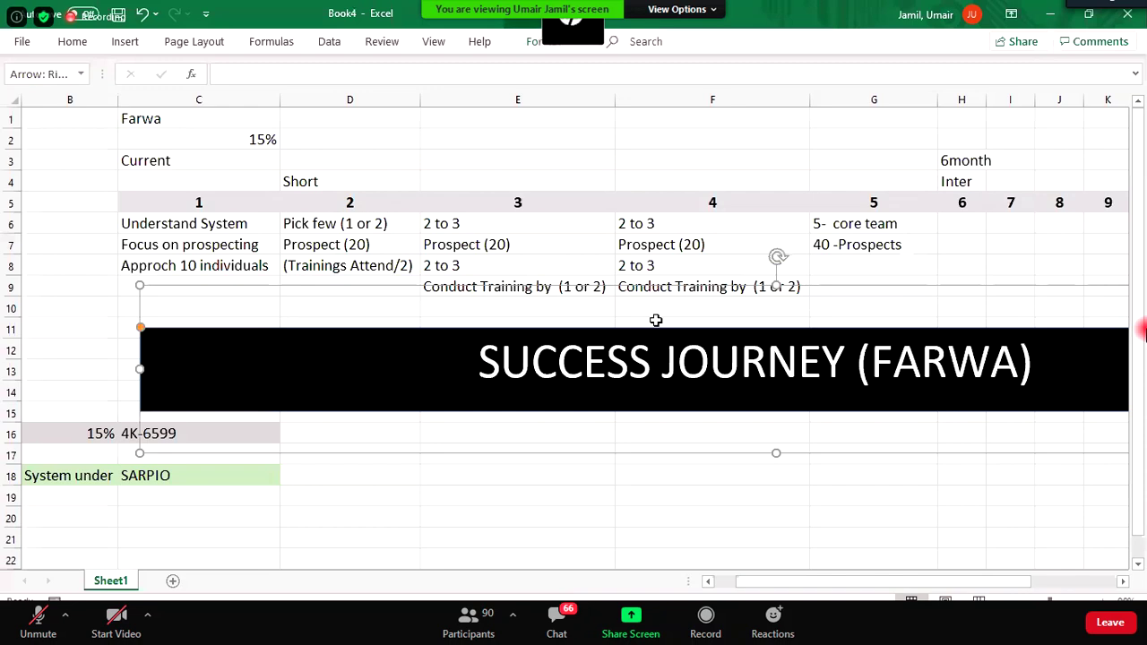
Enter "Give target to your team members" in E10 under month 3.
{"action": "left_click", "coordinate": [580, 310]}
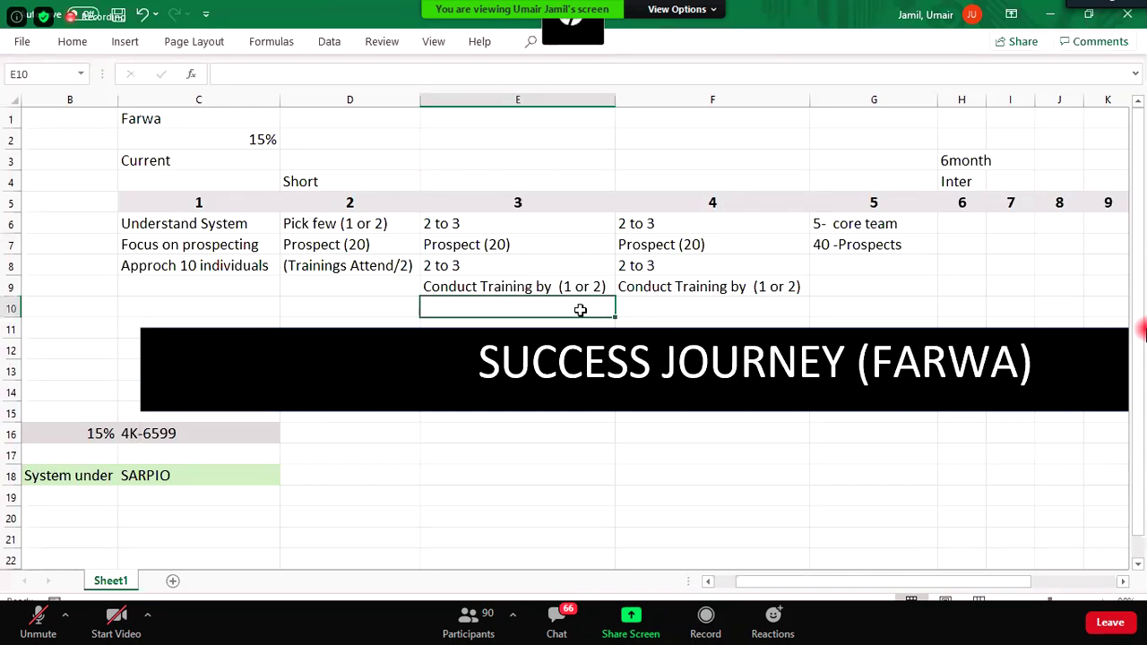
{"action": "type", "text": "Give ta"}
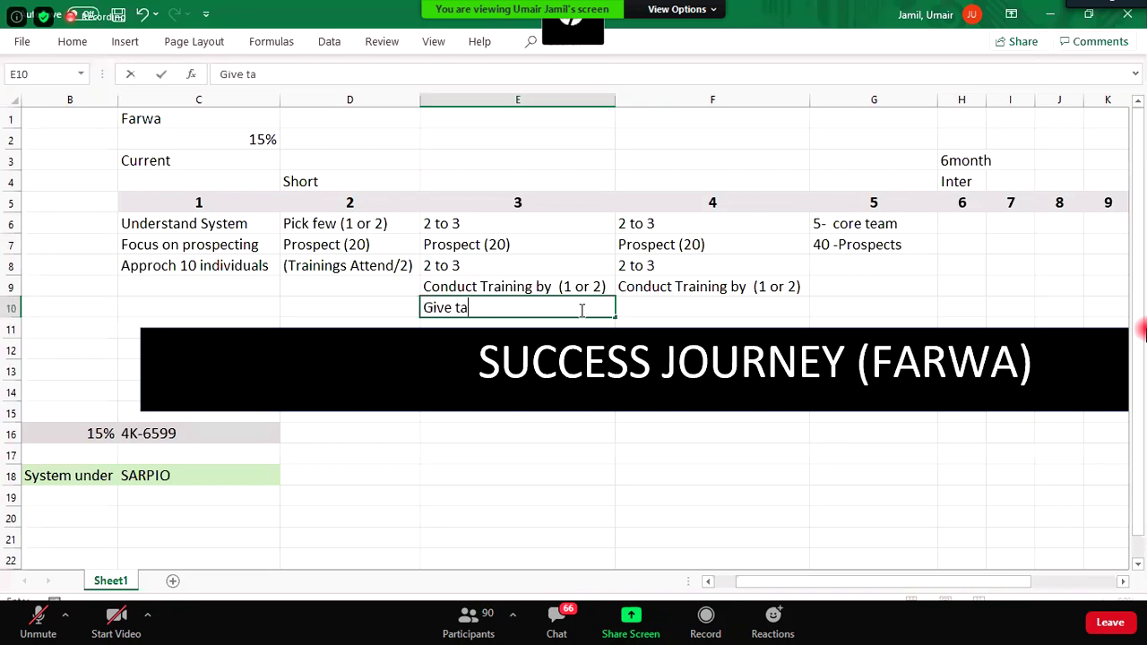
{"action": "type", "text": "rget w"}
{"action": "key", "text": "BackSpace"}
{"action": "type", "text": "to your "}
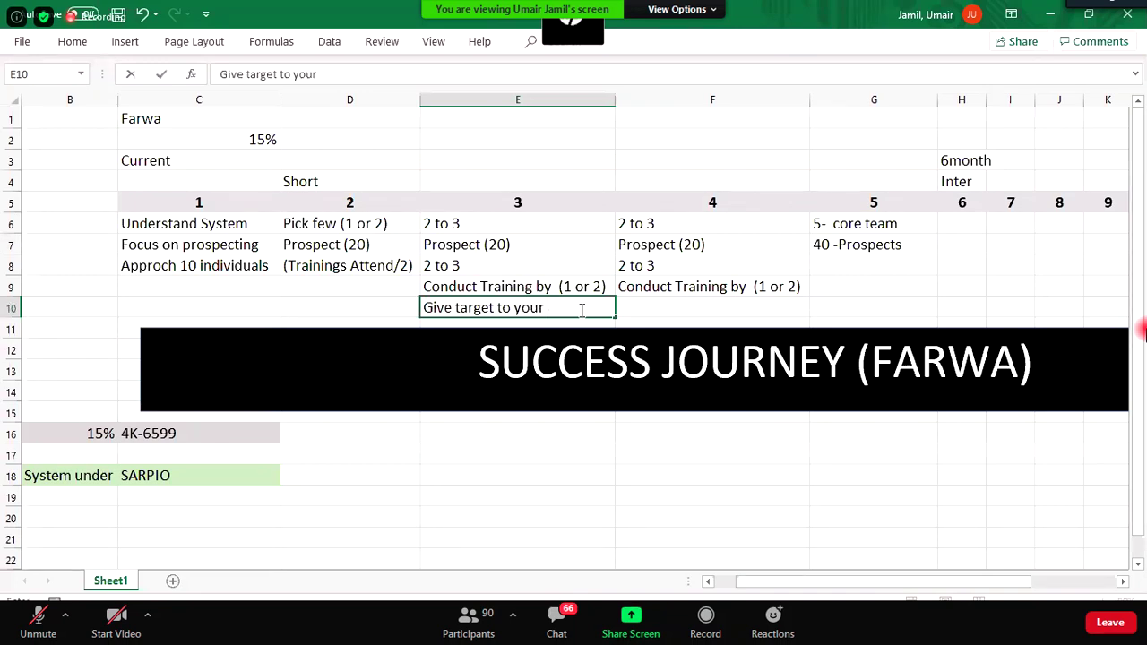
{"action": "type", "text": "team members"}
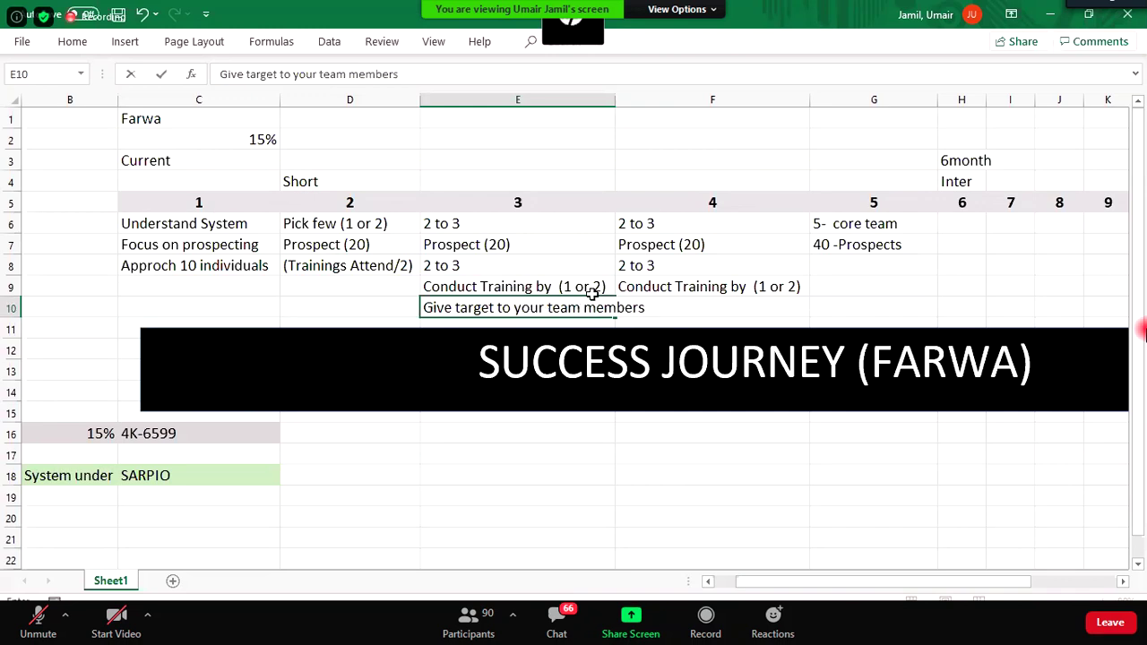
{"action": "key", "text": "Return"}
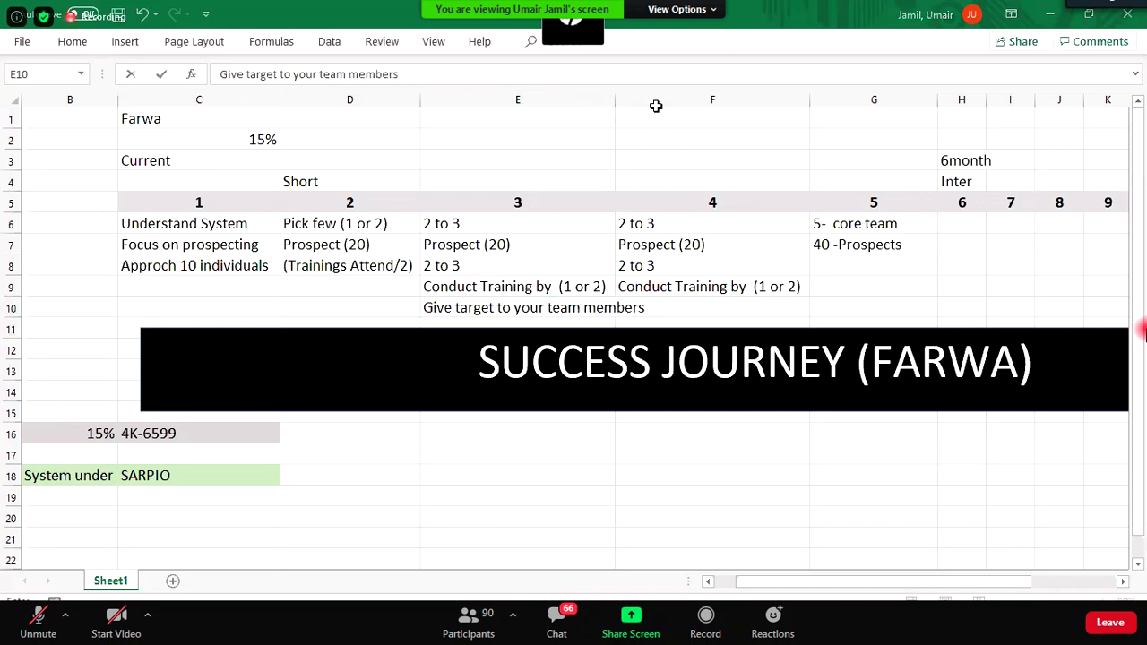
Autofit column E so the month 3 entry in E10 fits inside the column.
{"action": "left_click", "coordinate": [585, 310]}
{"action": "left_click", "coordinate": [613, 100]}
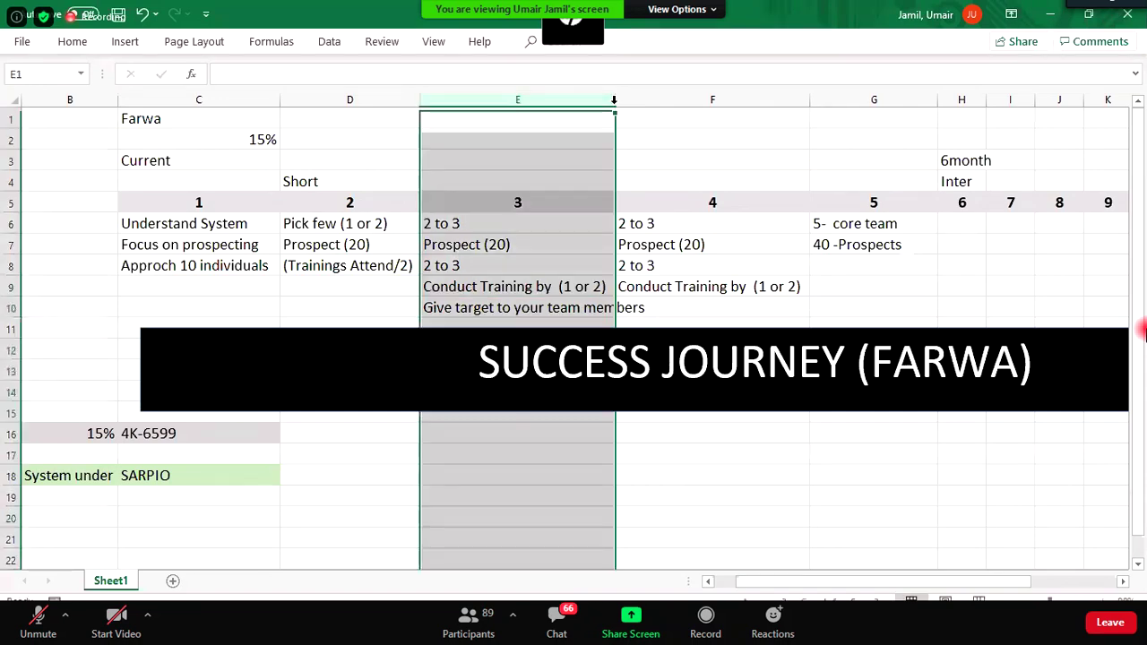
{"action": "double_click", "coordinate": [615, 101]}
{"action": "left_click", "coordinate": [515, 265]}
{"action": "left_click", "coordinate": [525, 309]}
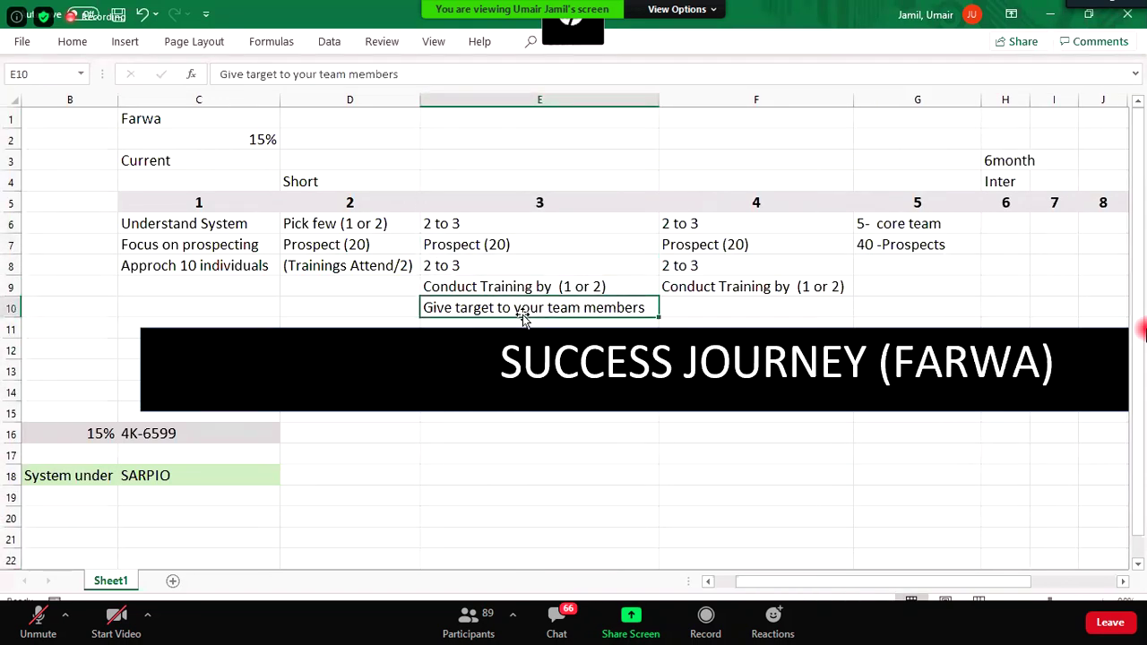
Move the black SUCCESS JOURNEY arrow down so that its body starts in row 13, clear of rows 11 and 12.
{"action": "left_click", "coordinate": [502, 352]}
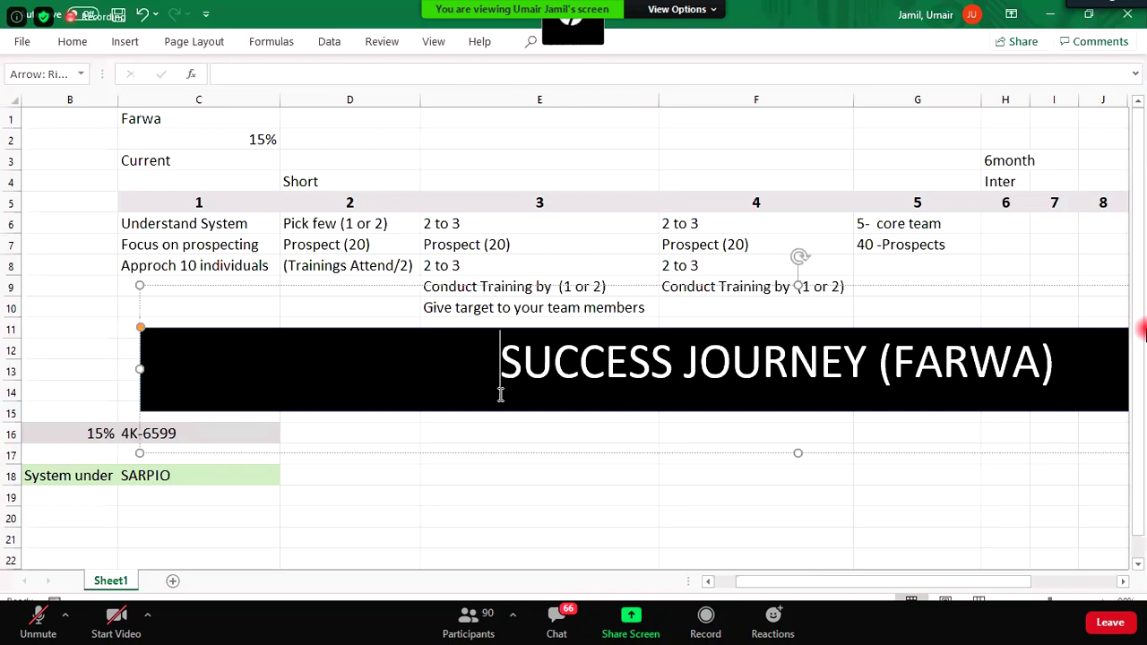
{"action": "left_click_drag", "start_coordinate": [376, 371], "coordinate": [419, 473]}
{"action": "left_click_drag", "start_coordinate": [415, 414], "coordinate": [304, 392]}
Enter "Goal Setting" in E11 under month 3.
{"action": "left_click", "coordinate": [550, 315]}
{"action": "left_click", "coordinate": [525, 327]}
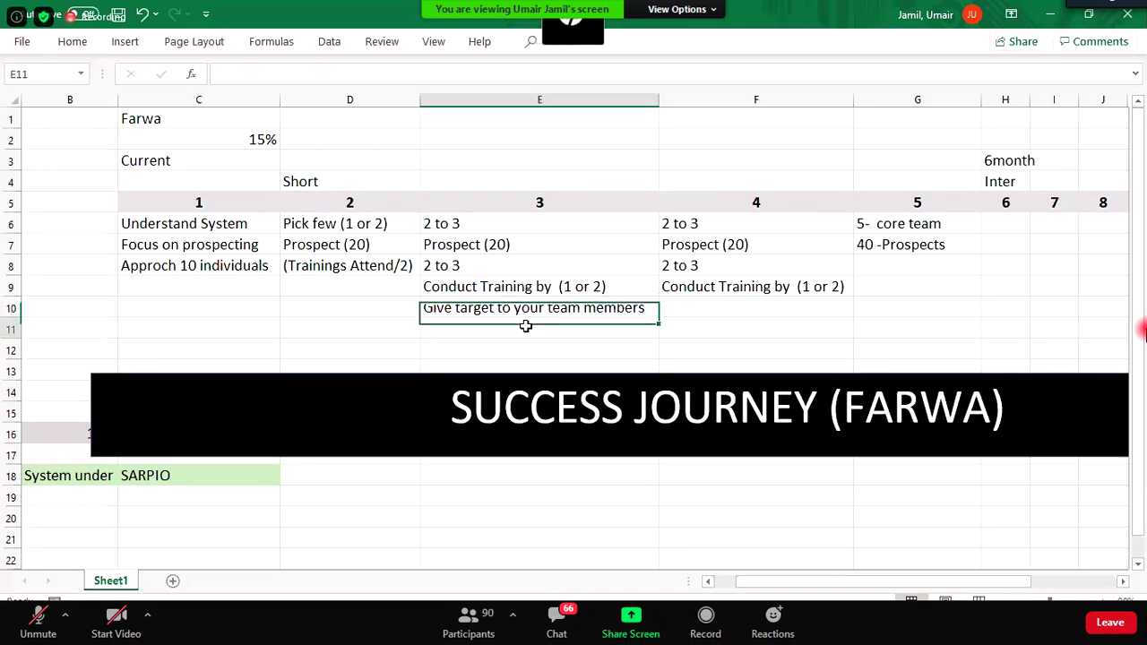
{"action": "double_click", "coordinate": [526, 327]}
{"action": "type", "text": "Goal Setting"}
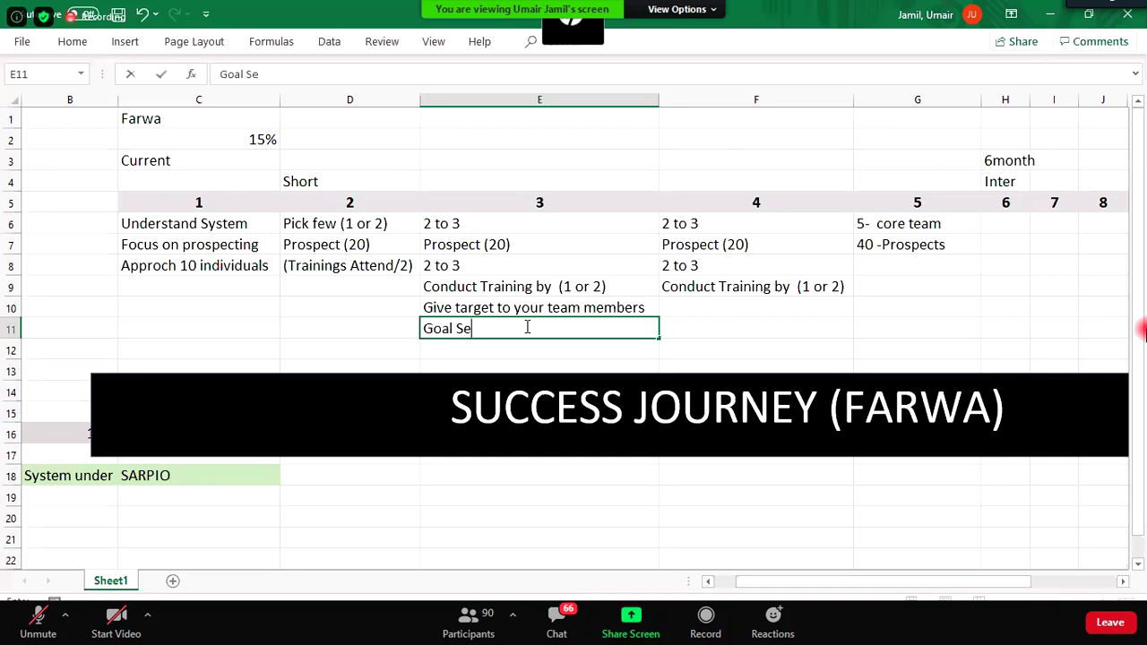
{"action": "left_click", "coordinate": [463, 224]}
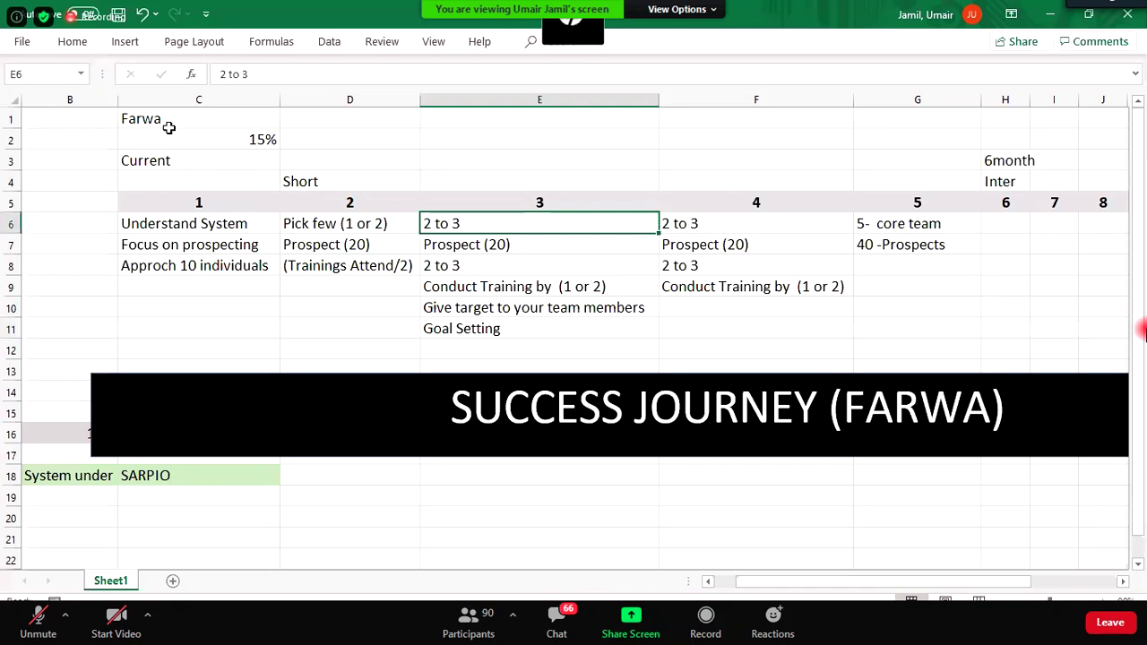
Fill D6:F6, the first entries of months 2 to 4, with standard green.
{"action": "left_click_drag", "start_coordinate": [320, 223], "coordinate": [468, 224]}
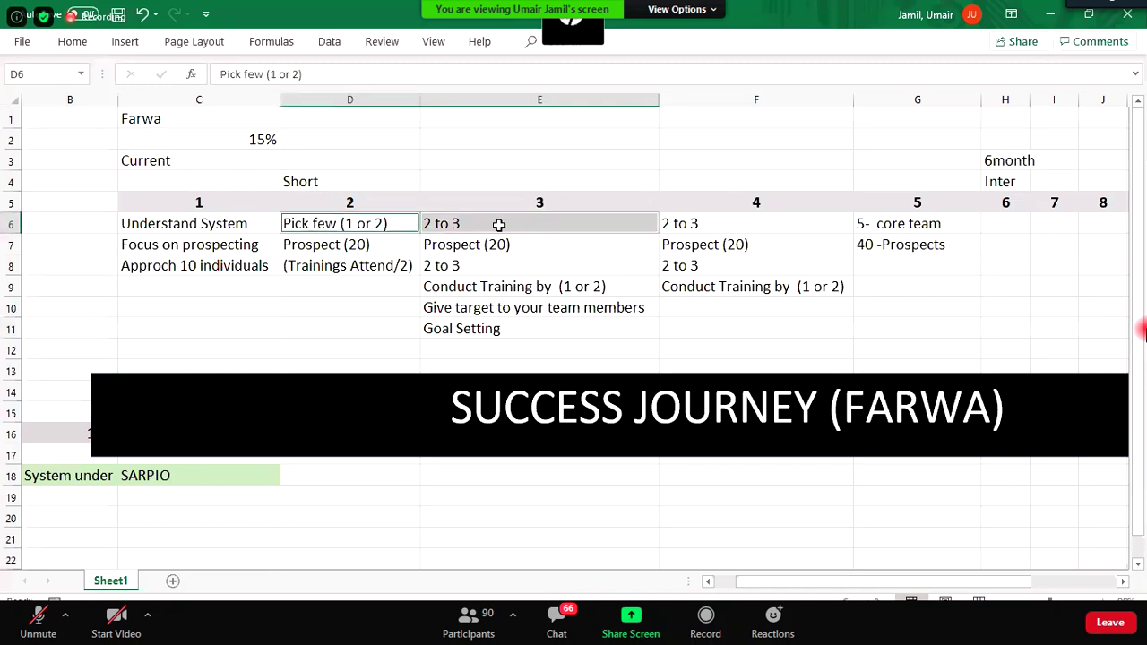
{"action": "left_click", "coordinate": [685, 226], "text": "ctrl"}
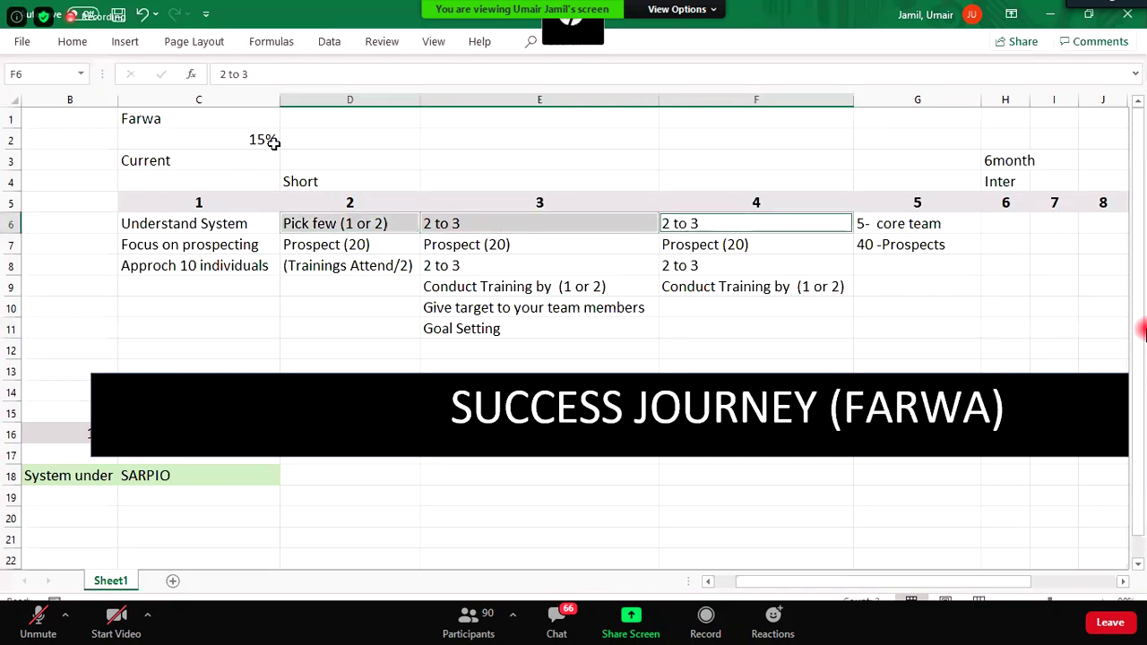
{"action": "left_click", "coordinate": [93, 44]}
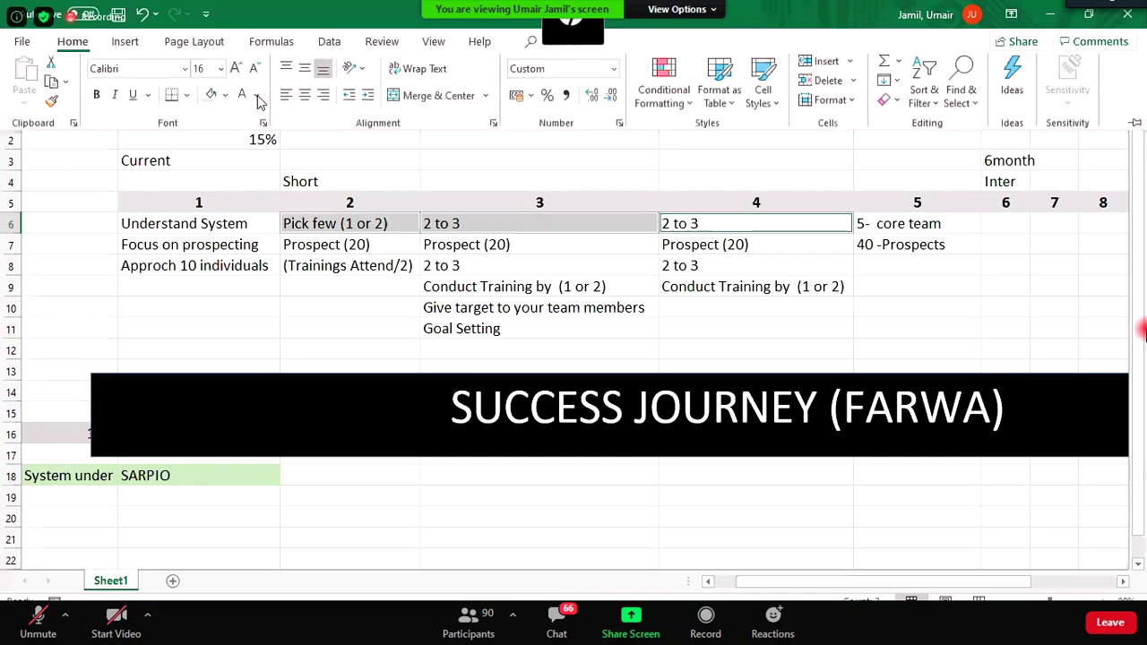
{"action": "left_click", "coordinate": [225, 101]}
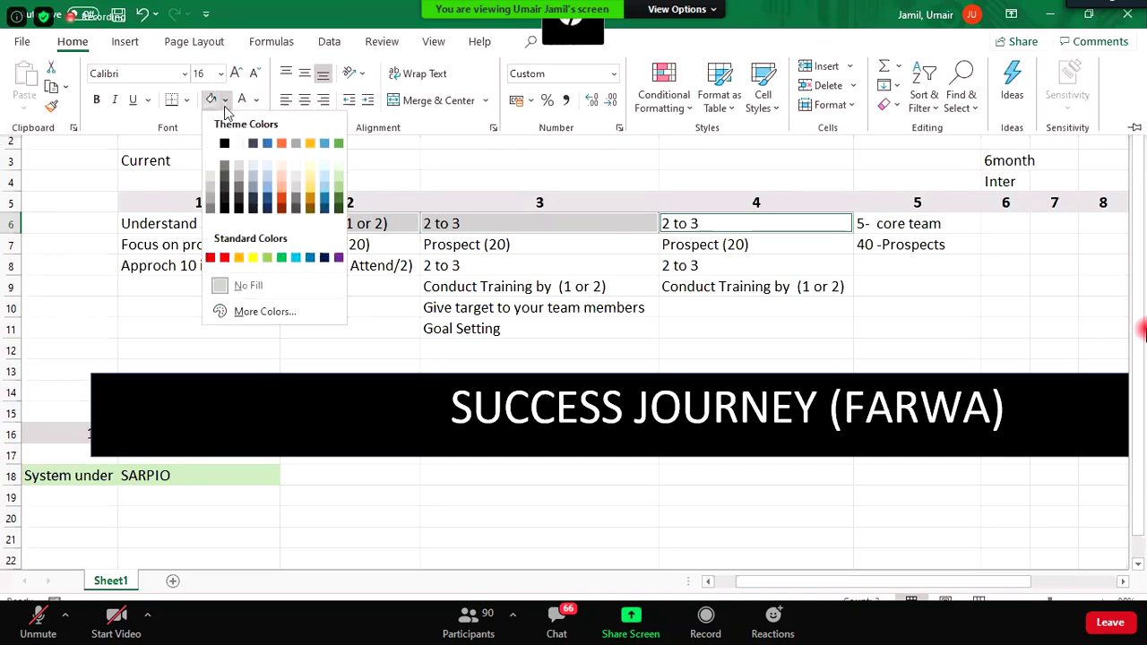
{"action": "left_click", "coordinate": [281, 257]}
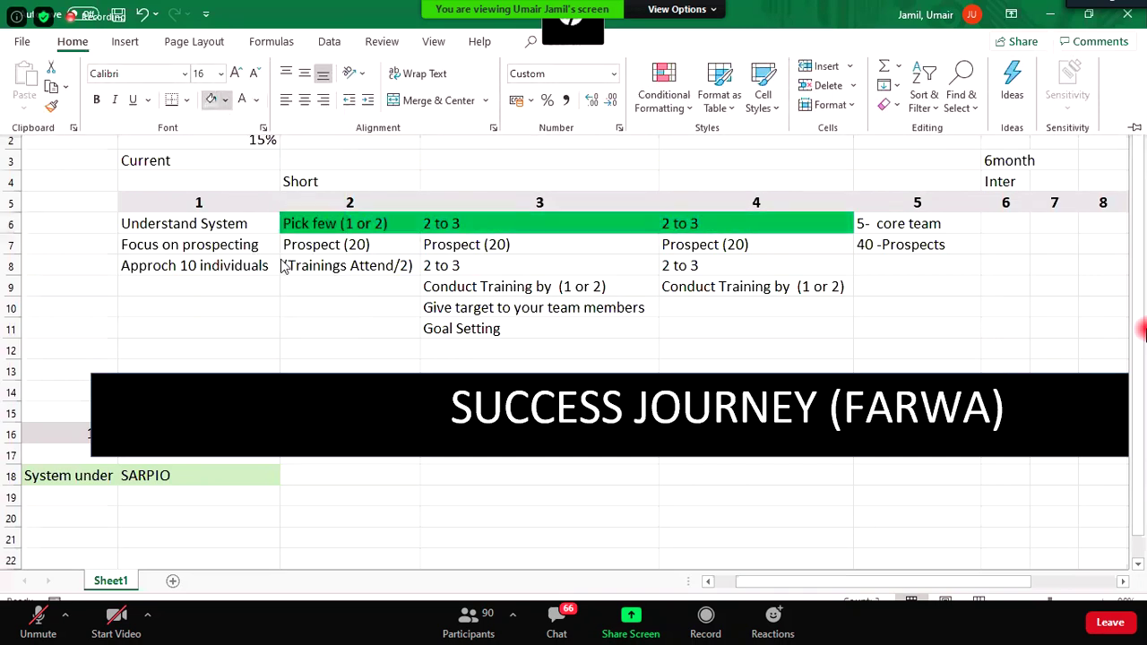
Apply the same green fill to the Goal Setting cell E11.
{"action": "left_click", "coordinate": [470, 331]}
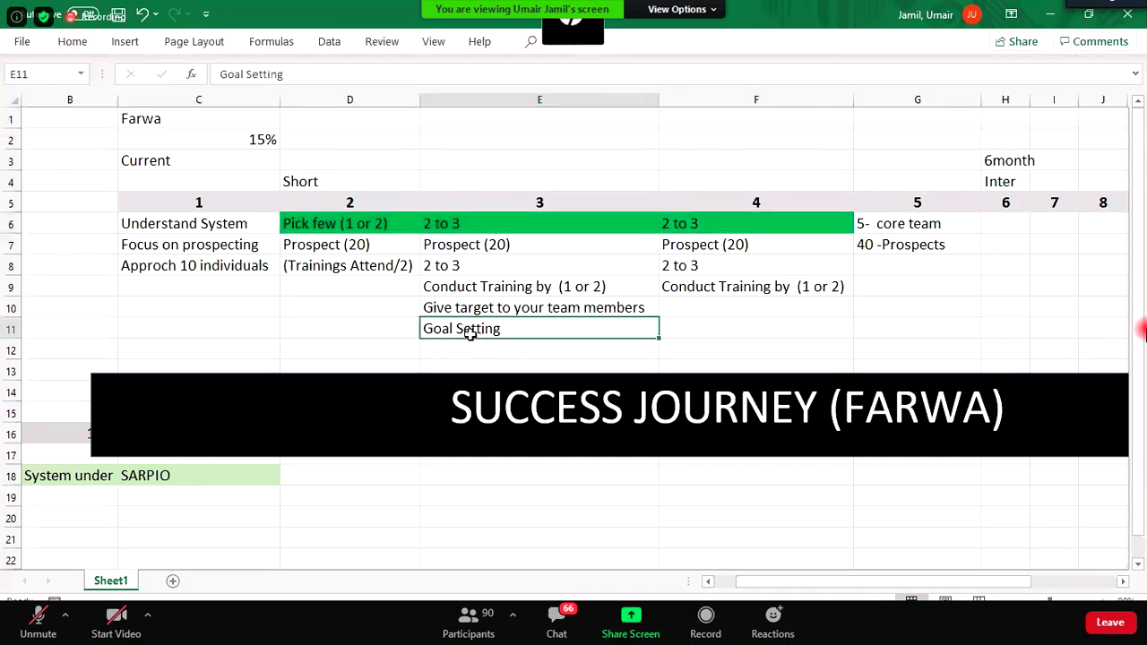
{"action": "left_click", "coordinate": [73, 43]}
{"action": "left_click", "coordinate": [210, 99]}
{"action": "left_click", "coordinate": [485, 303]}
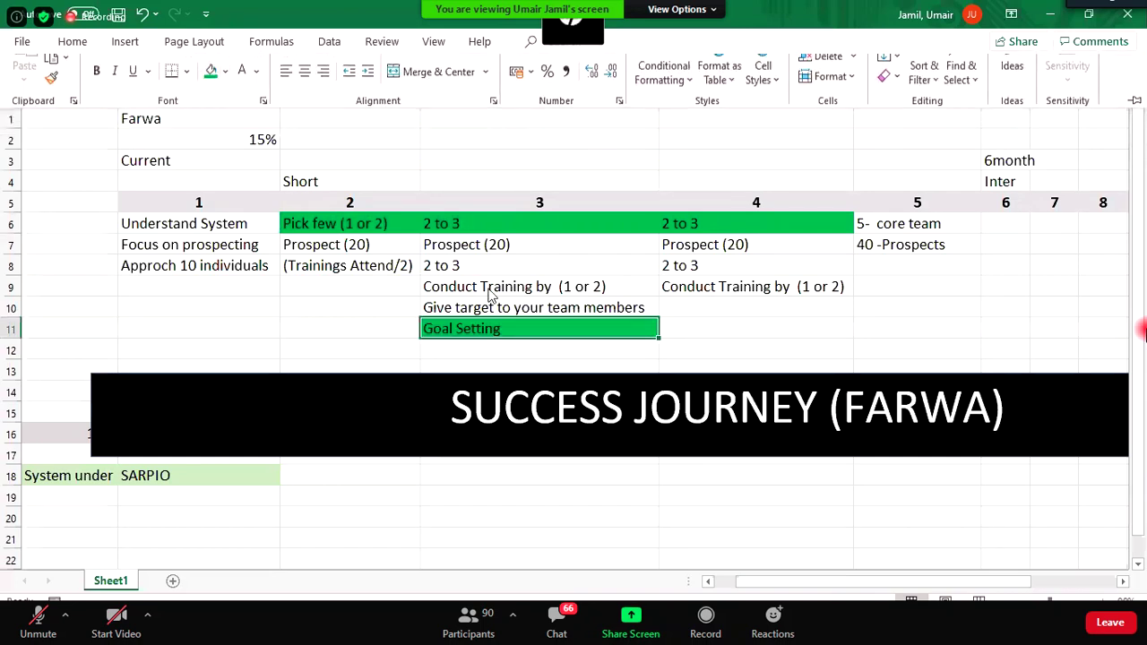
{"action": "left_click", "coordinate": [566, 260]}
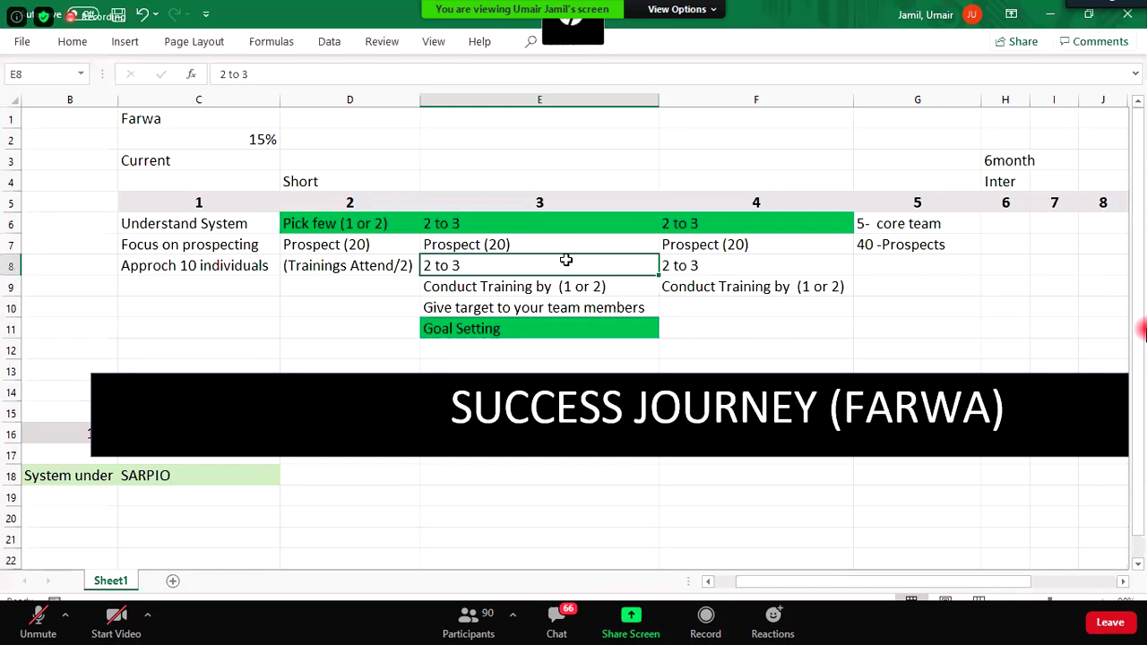
Make the text in the green cells D6:F6 and E11 bold.
{"action": "left_click_drag", "start_coordinate": [307, 224], "coordinate": [717, 219]}
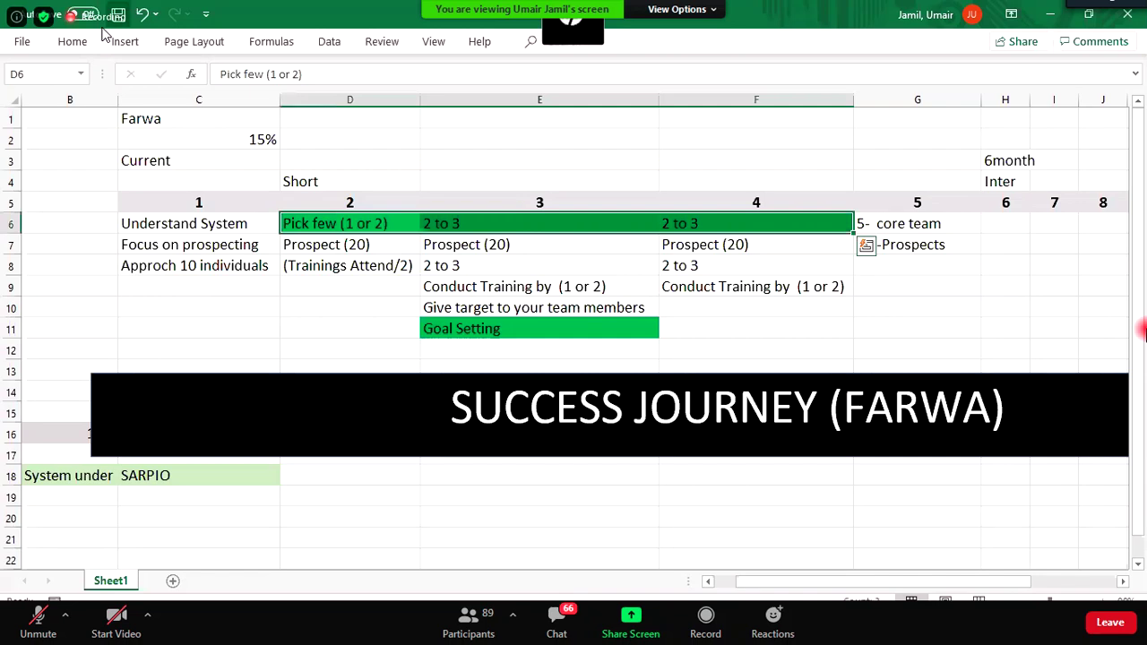
{"action": "left_click", "coordinate": [101, 38]}
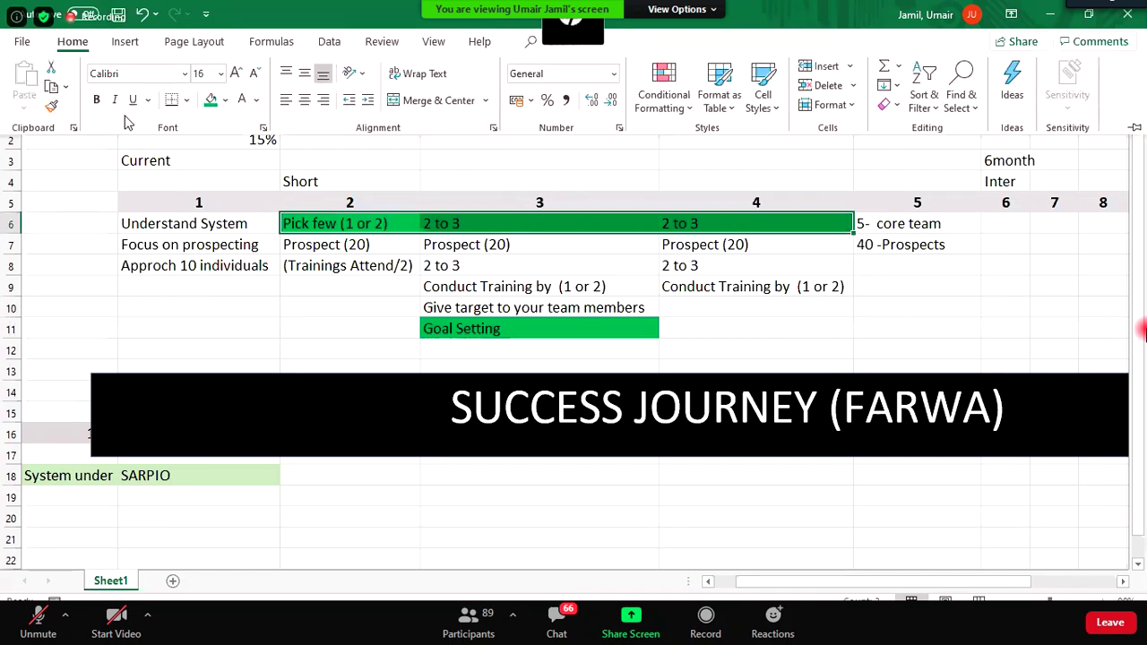
{"action": "left_click", "coordinate": [490, 331]}
{"action": "key", "text": "ctrl+b"}
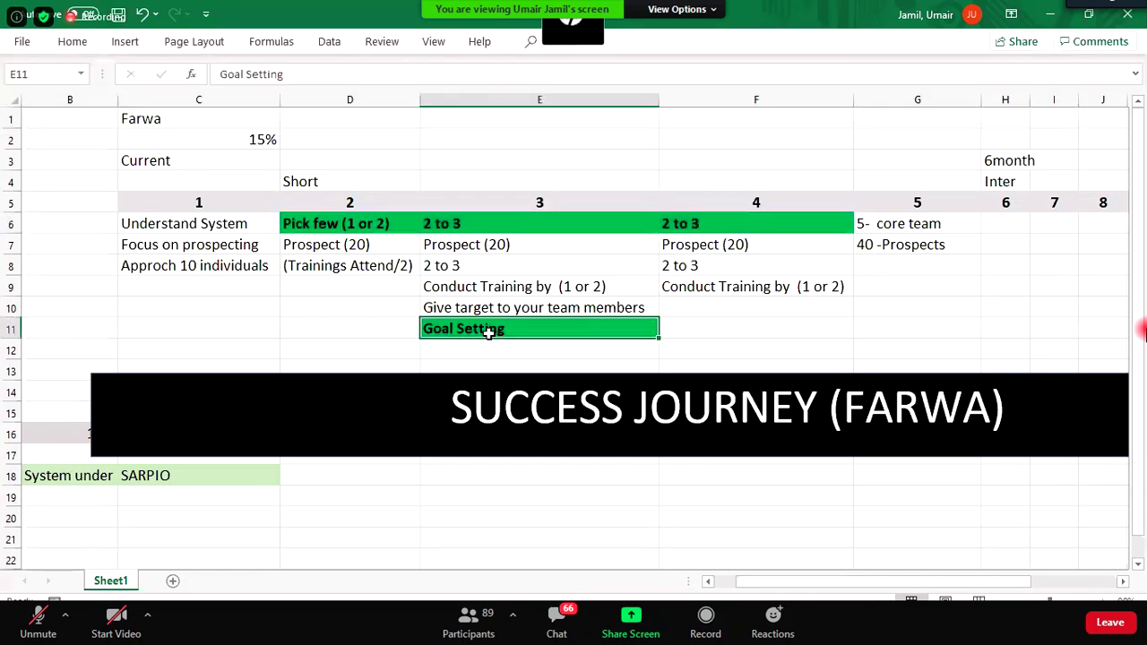
{"action": "left_click", "coordinate": [797, 305]}
{"action": "left_click", "coordinate": [649, 238]}
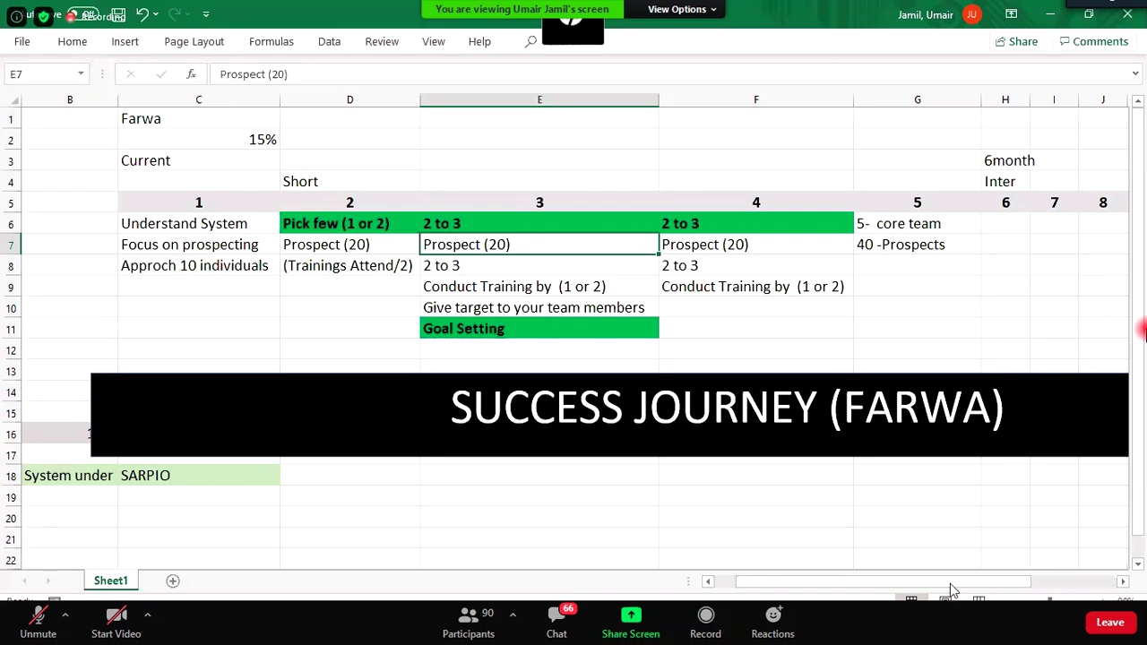
Widen column H under month 6 to about twice its width.
{"action": "scroll", "coordinate": [952, 587], "scroll_direction": "right", "scroll_amount": 2}
{"action": "left_click", "coordinate": [906, 125]}
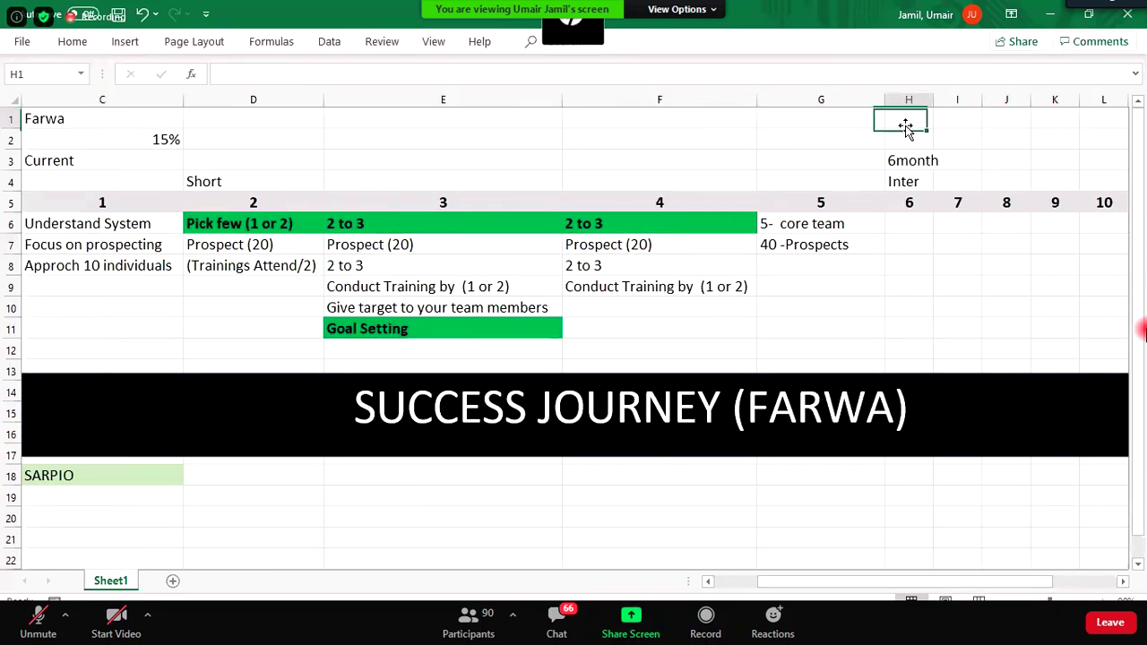
{"action": "left_click", "coordinate": [912, 227]}
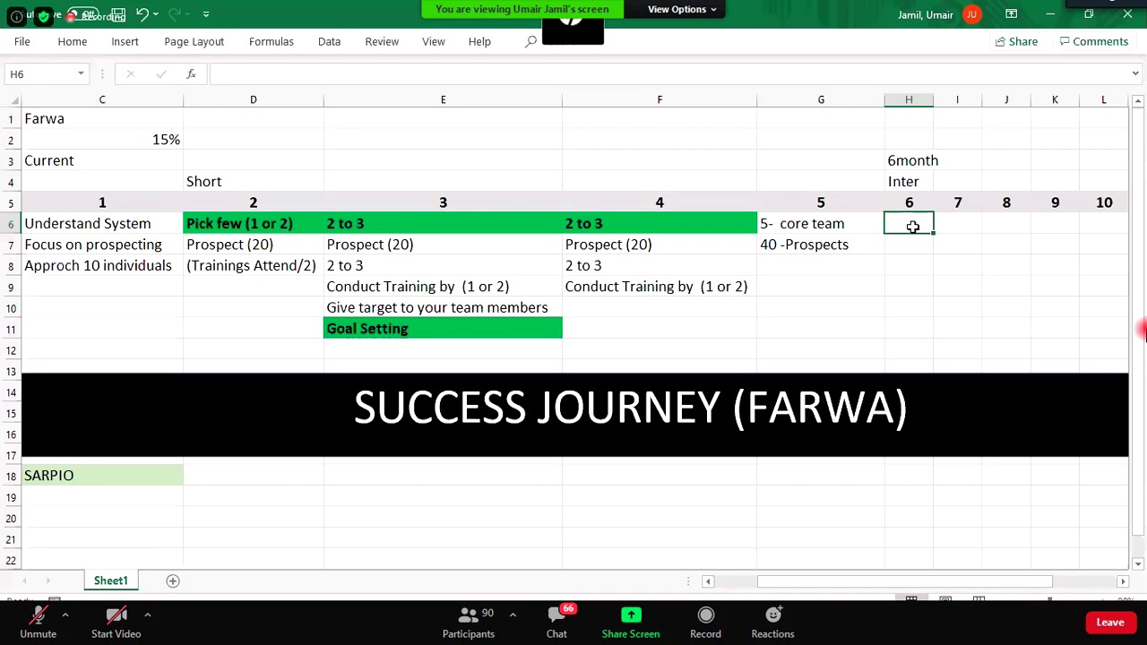
{"action": "left_click_drag", "start_coordinate": [933, 98], "coordinate": [980, 96]}
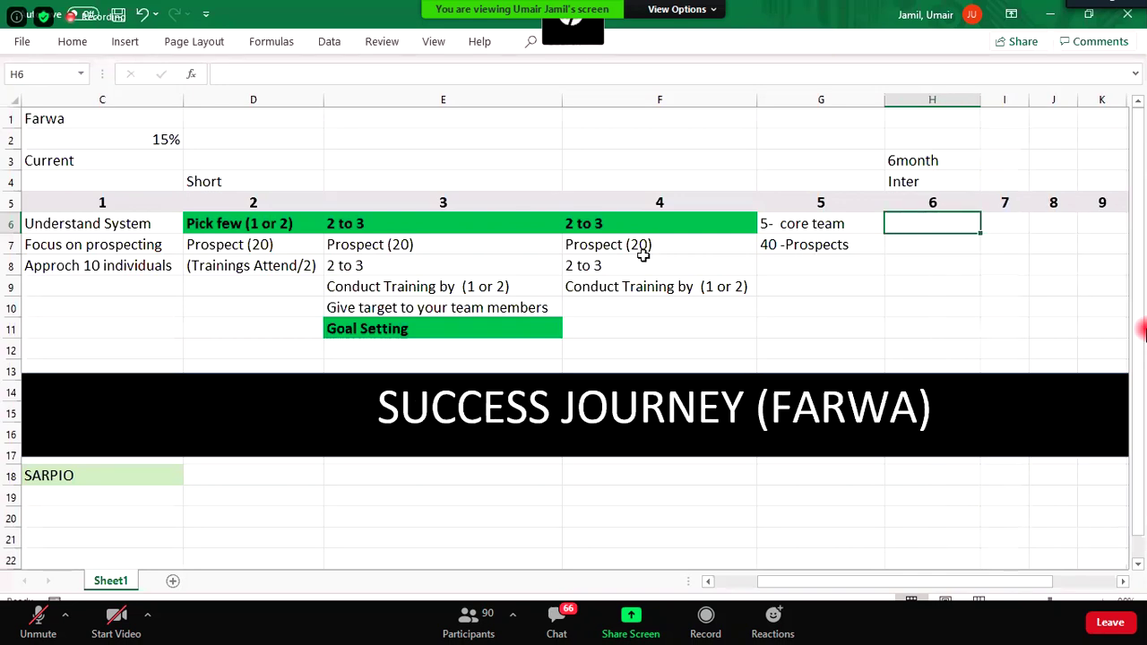
Review the action entries of months 1 to 5, especially the month 3 items down to Goal Setting.
{"action": "left_click_drag", "start_coordinate": [247, 225], "coordinate": [651, 349]}
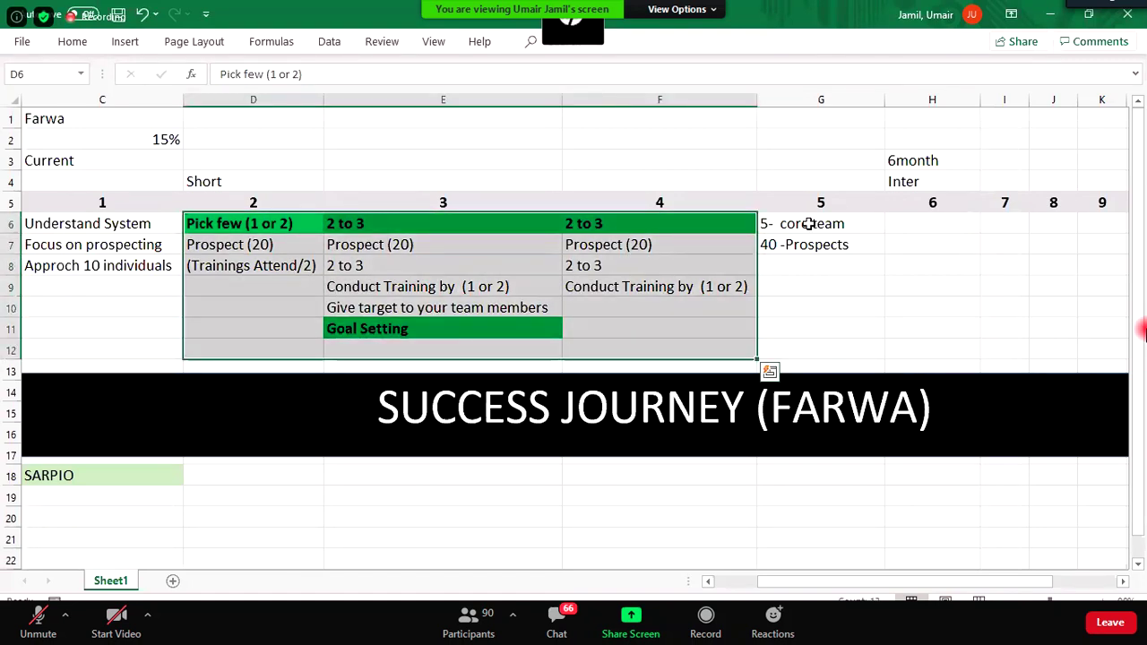
{"action": "left_click", "coordinate": [838, 276]}
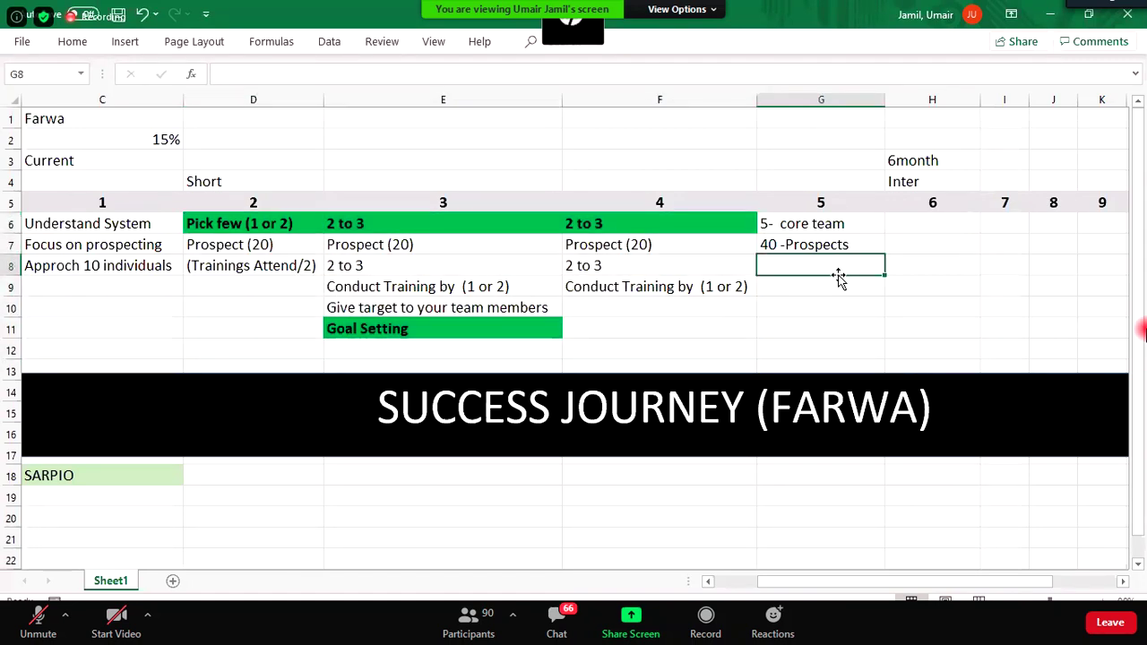
{"action": "left_click", "coordinate": [942, 260]}
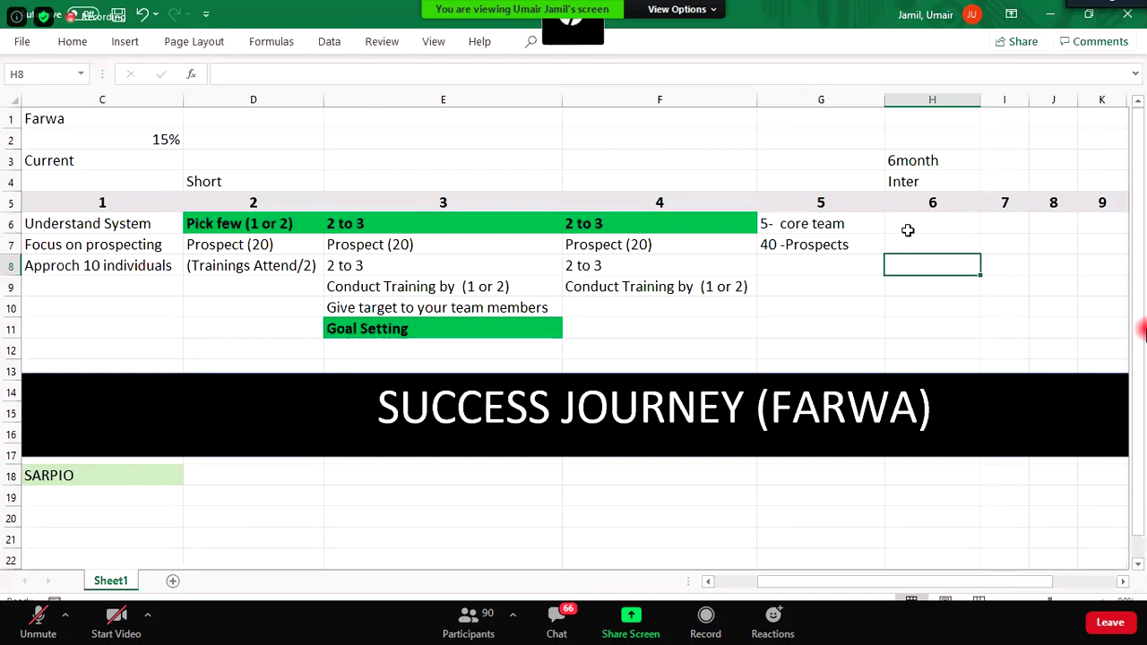
{"action": "left_click", "coordinate": [907, 230]}
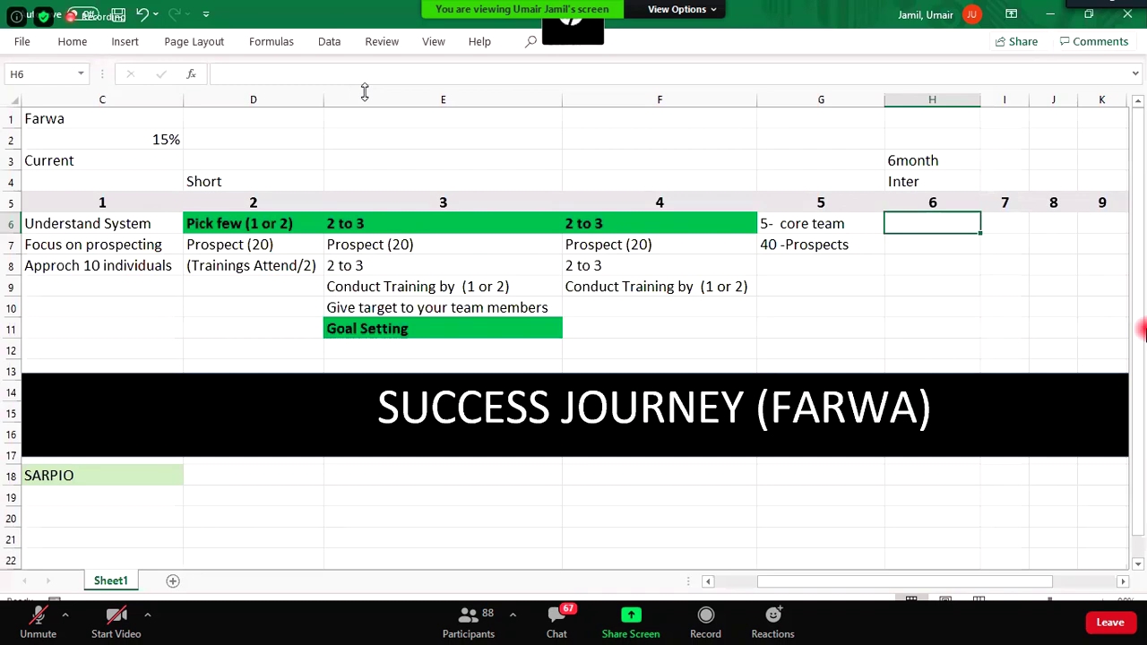
{"action": "left_click_drag", "start_coordinate": [394, 229], "coordinate": [402, 331]}
{"action": "left_click", "coordinate": [391, 328]}
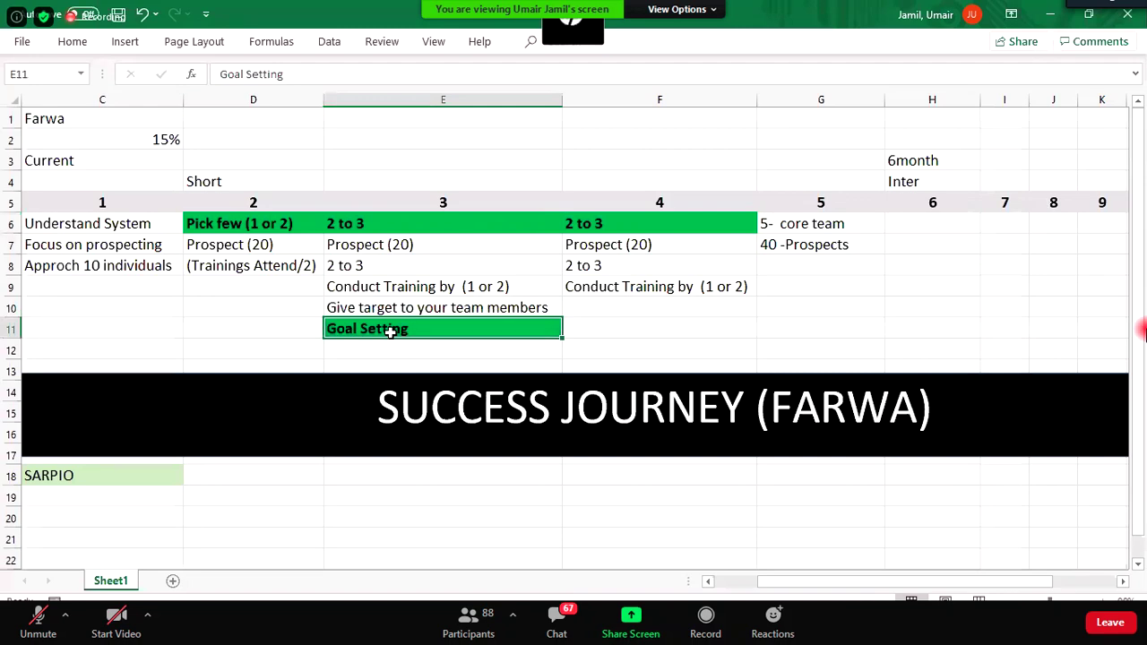
{"action": "left_click", "coordinate": [386, 289]}
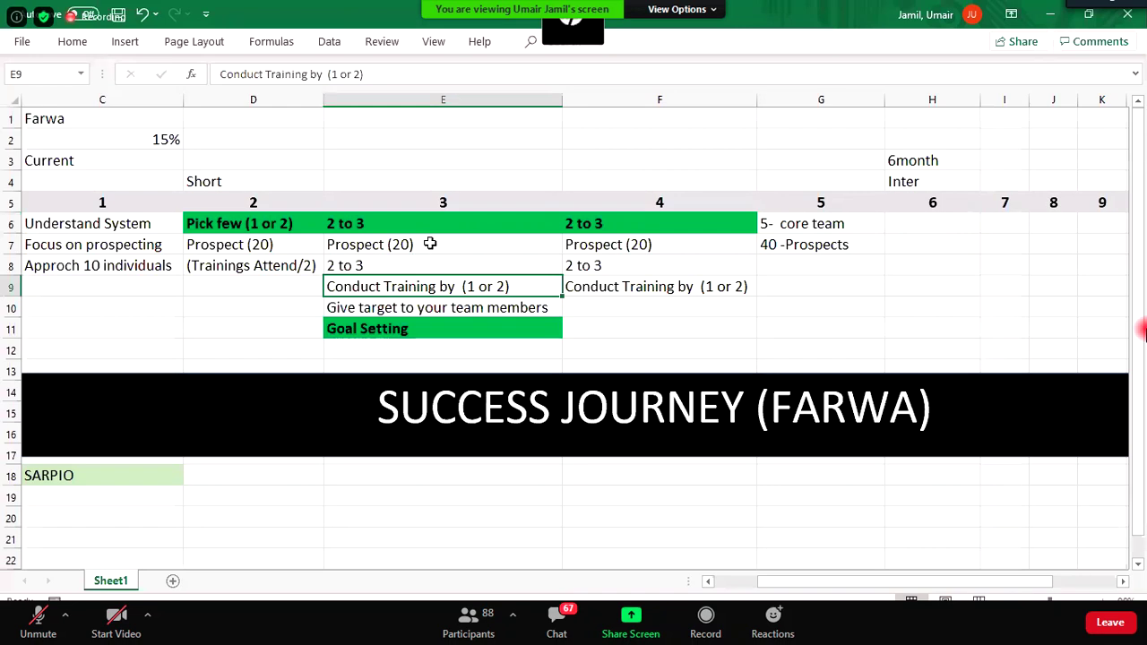
{"action": "left_click_drag", "start_coordinate": [414, 244], "coordinate": [436, 328]}
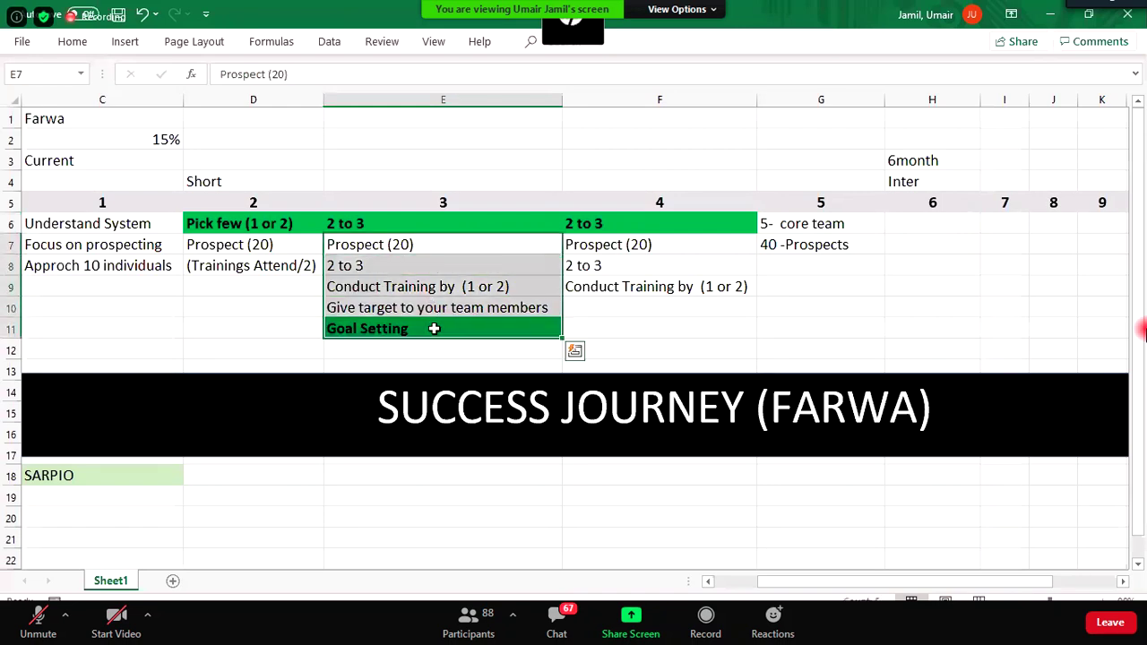
{"action": "left_click_drag", "start_coordinate": [98, 223], "coordinate": [221, 271]}
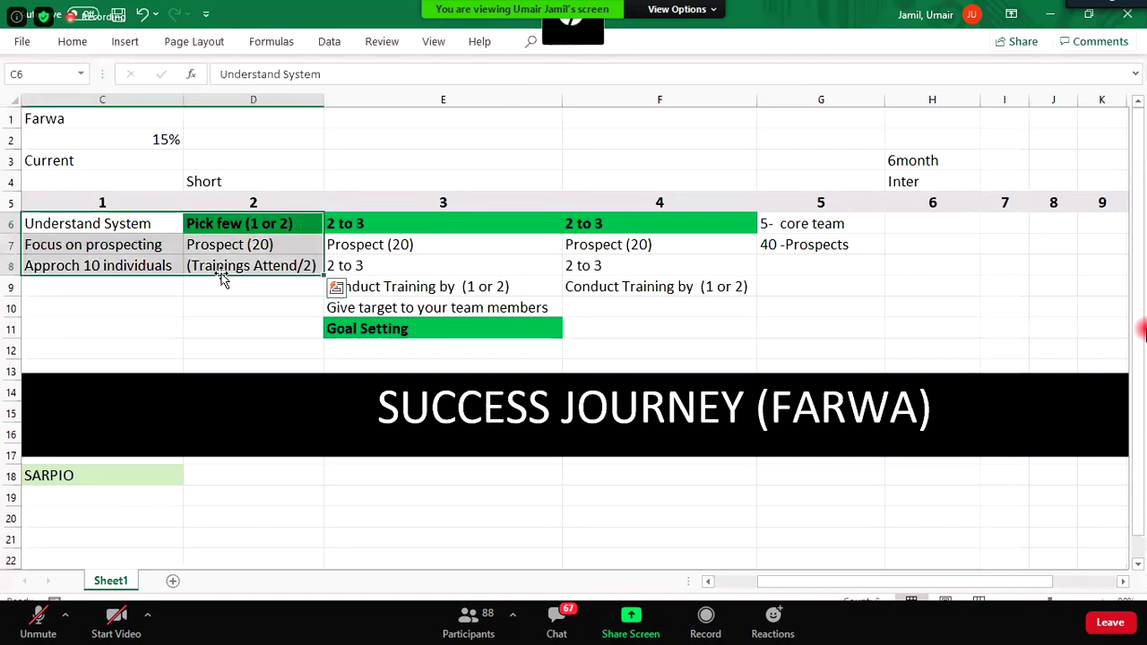
{"action": "left_click", "coordinate": [374, 249]}
{"action": "left_click_drag", "start_coordinate": [387, 286], "coordinate": [393, 328]}
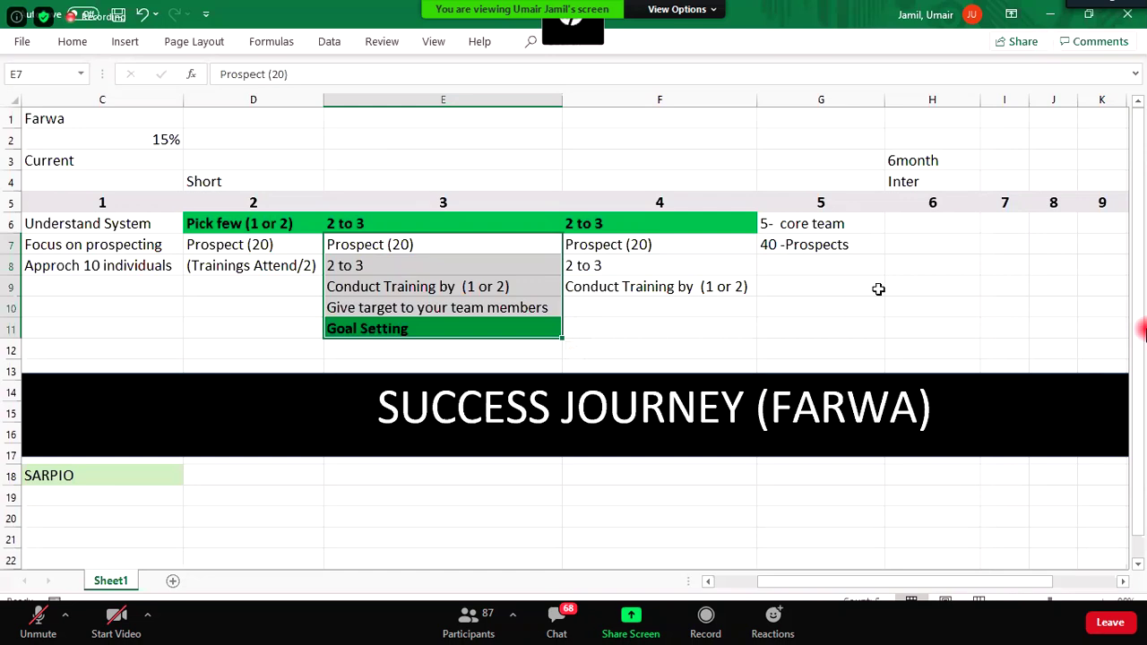
Enter "First Line" in H6 under month 6.
{"action": "left_click", "coordinate": [932, 223]}
{"action": "key", "text": "Down"}
{"action": "key", "text": "Up"}
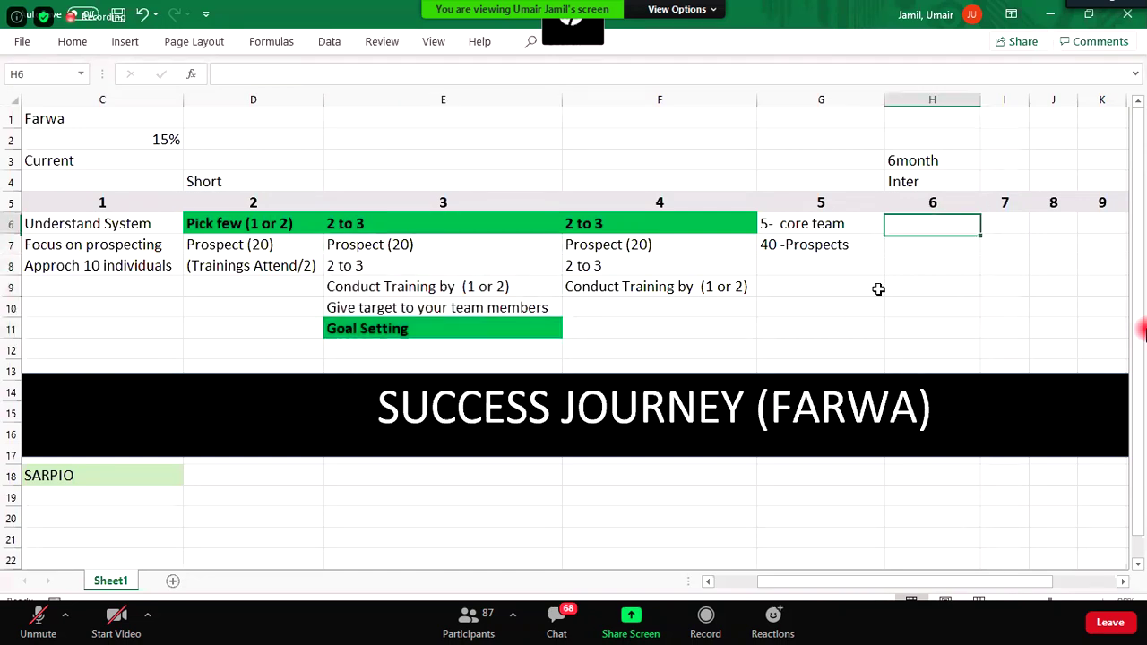
{"action": "type", "text": "Fir"}
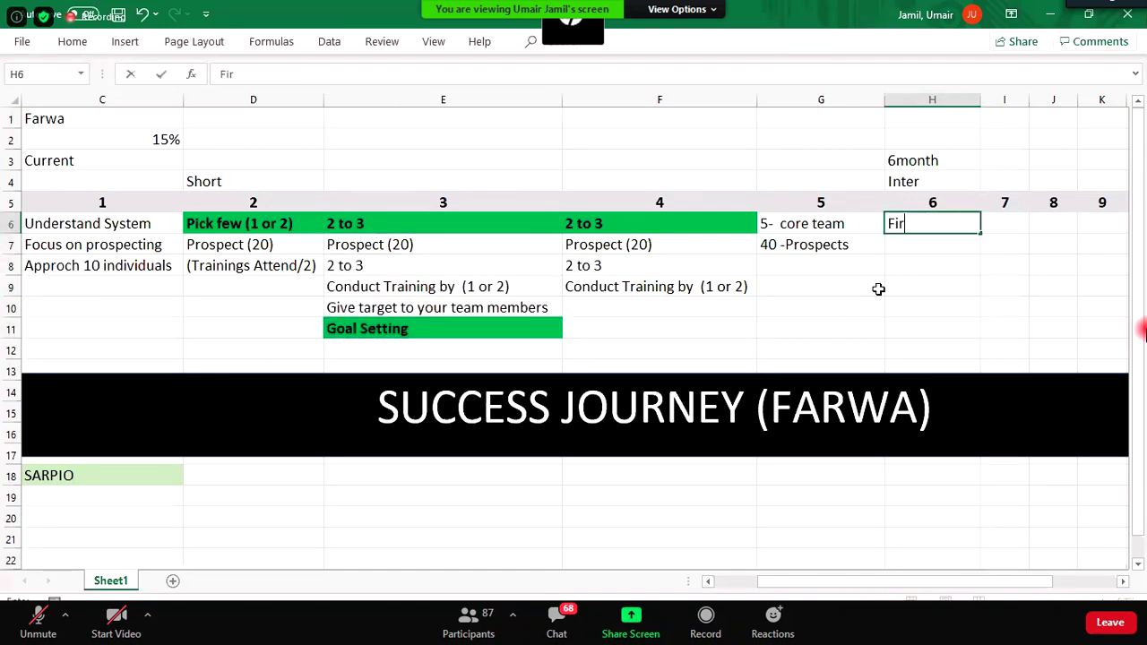
{"action": "type", "text": "st Line"}
{"action": "key", "text": "Return"}
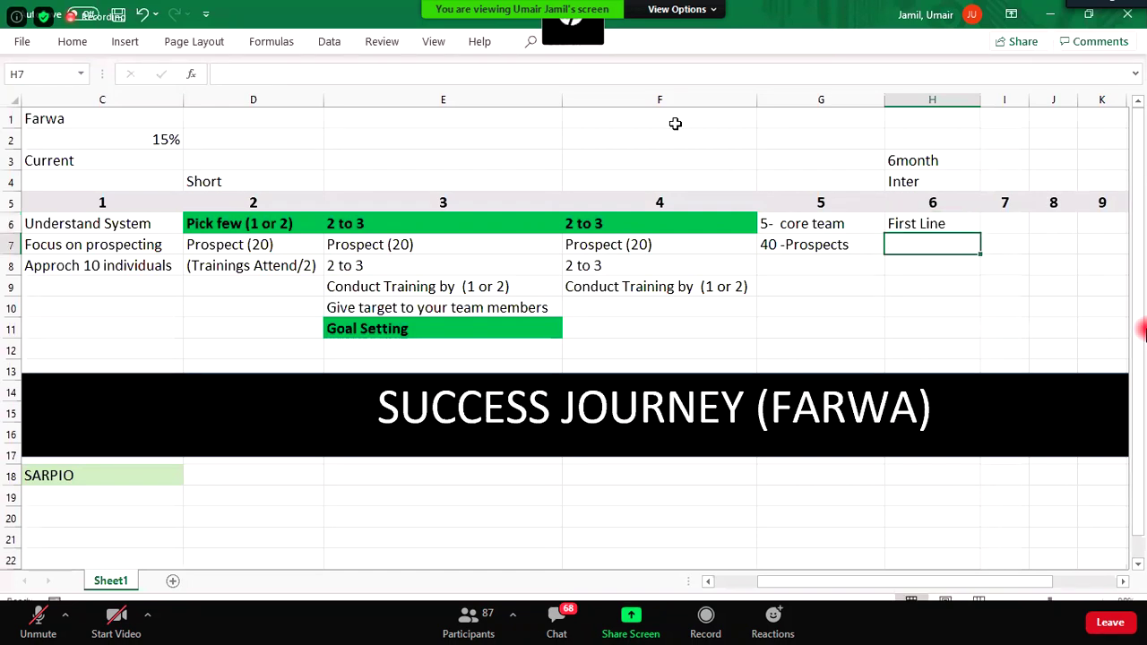
Enter "25 people" in H7 under month 6.
{"action": "double_click", "coordinate": [911, 246]}
{"action": "type", "text": "2"}
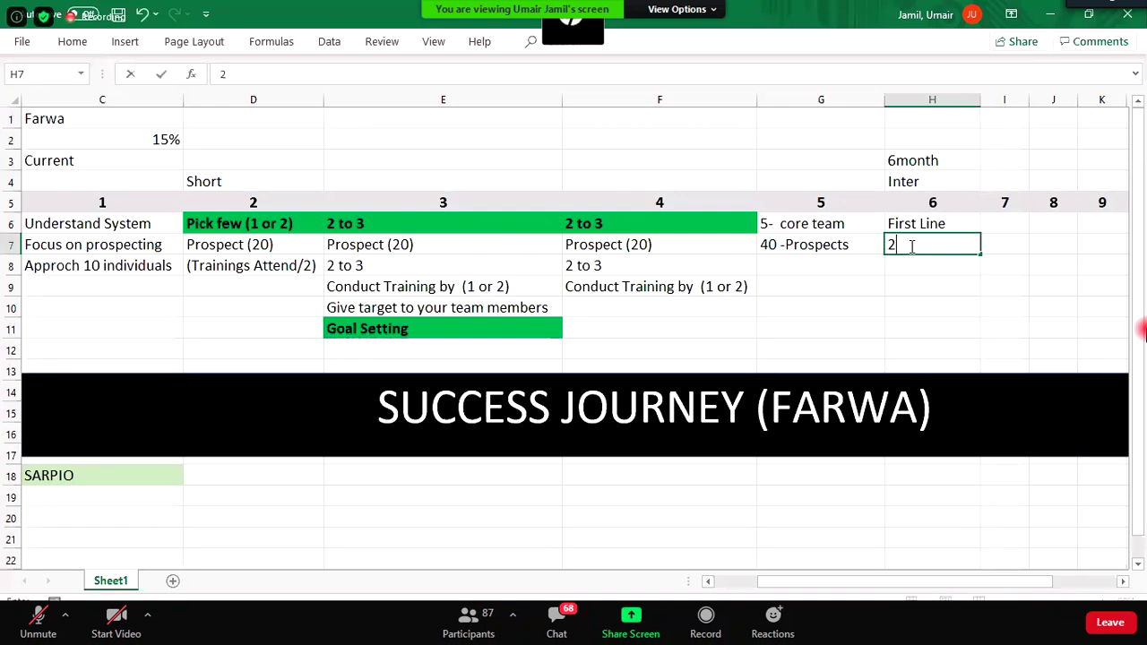
{"action": "type", "text": "5 people"}
{"action": "key", "text": "Return"}
{"action": "key", "text": "Return"}
{"action": "key", "text": "Up"}
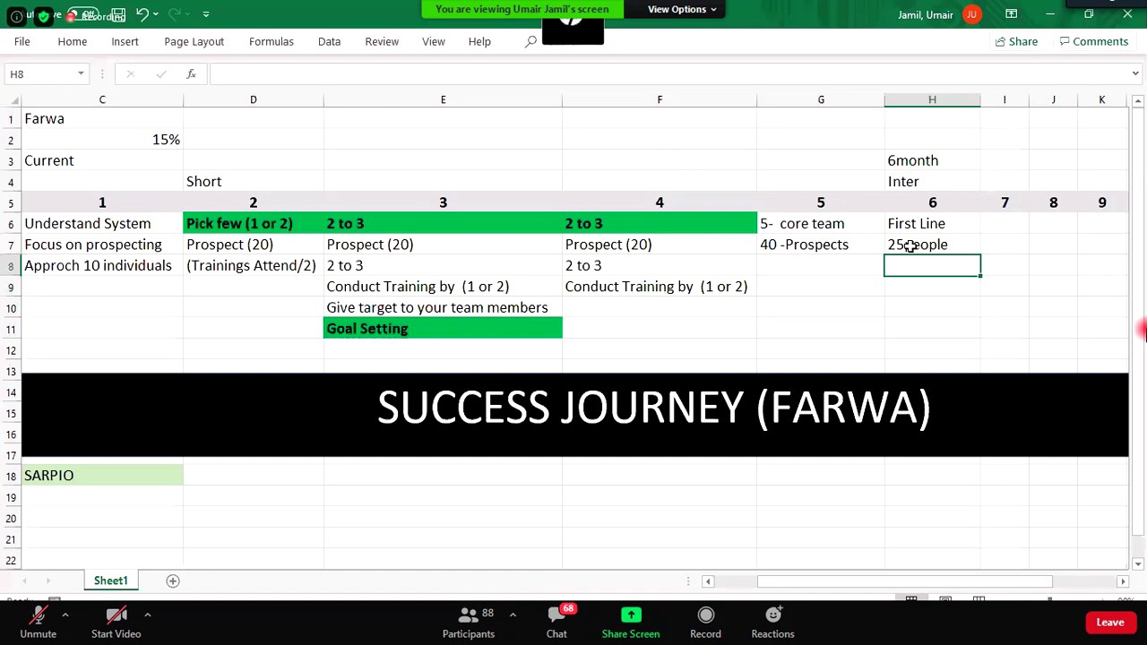
Enter "6(Core team Members)" in H9 under month 6 and fit column H to its contents.
{"action": "left_click", "coordinate": [909, 247]}
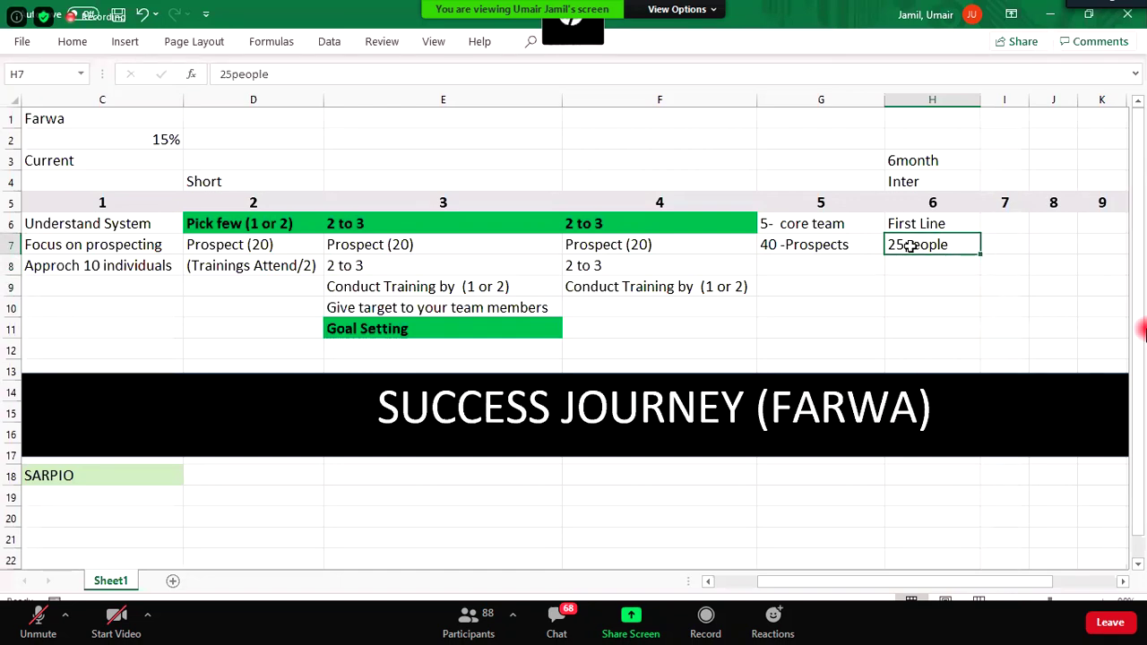
{"action": "key", "text": "Down"}
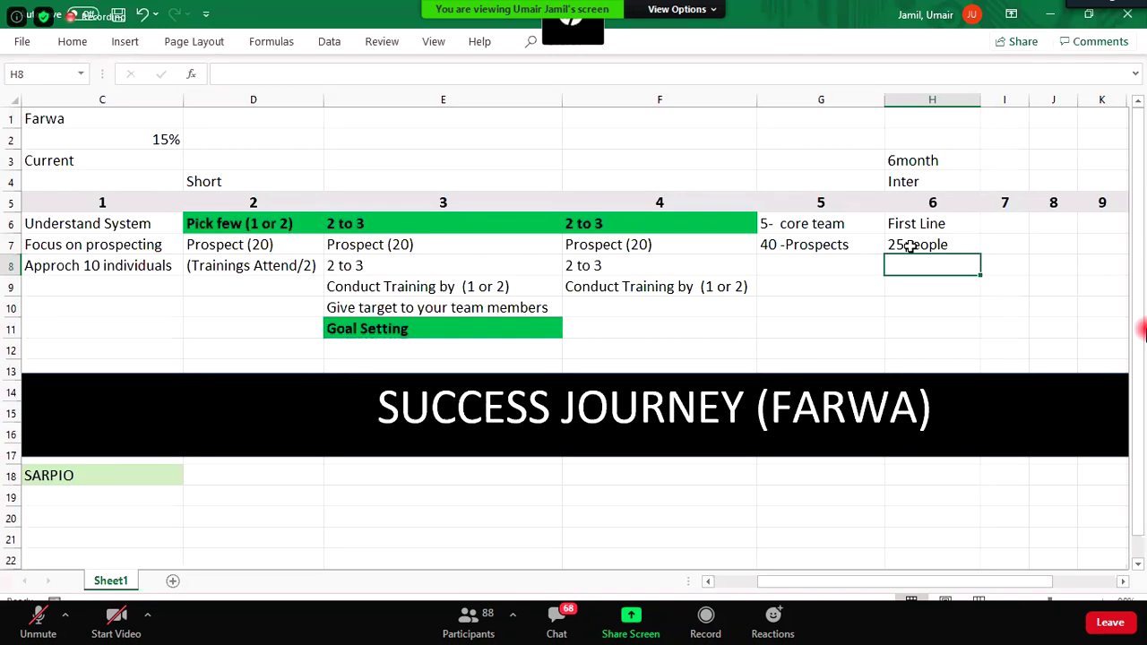
{"action": "key", "text": "Down"}
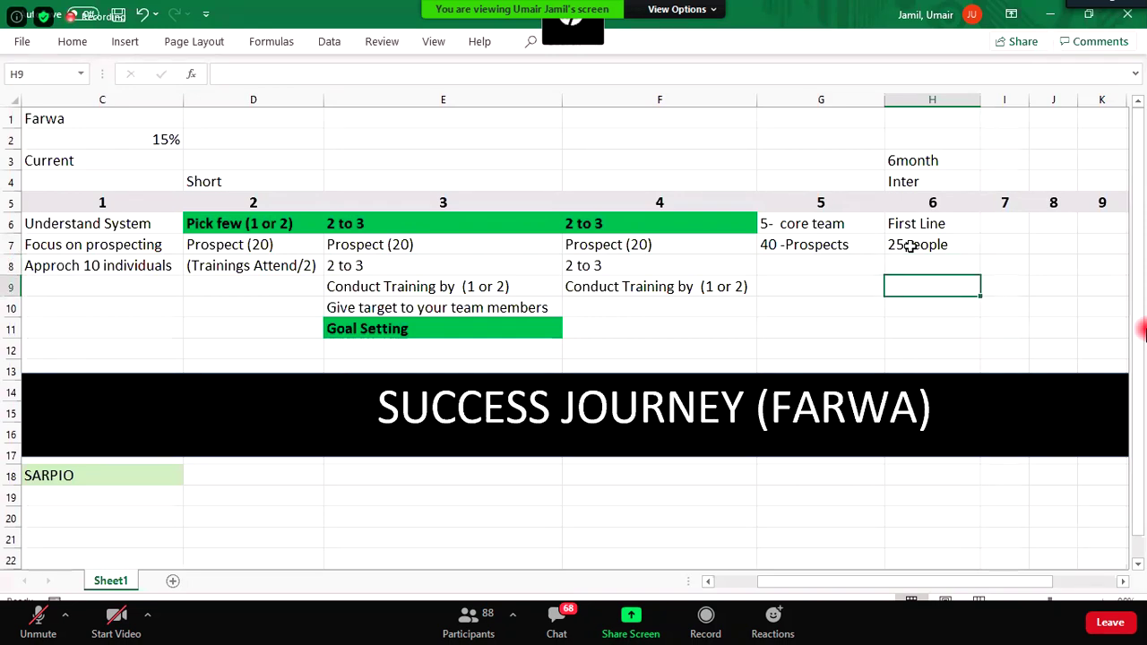
{"action": "type", "text": "6(Core team "}
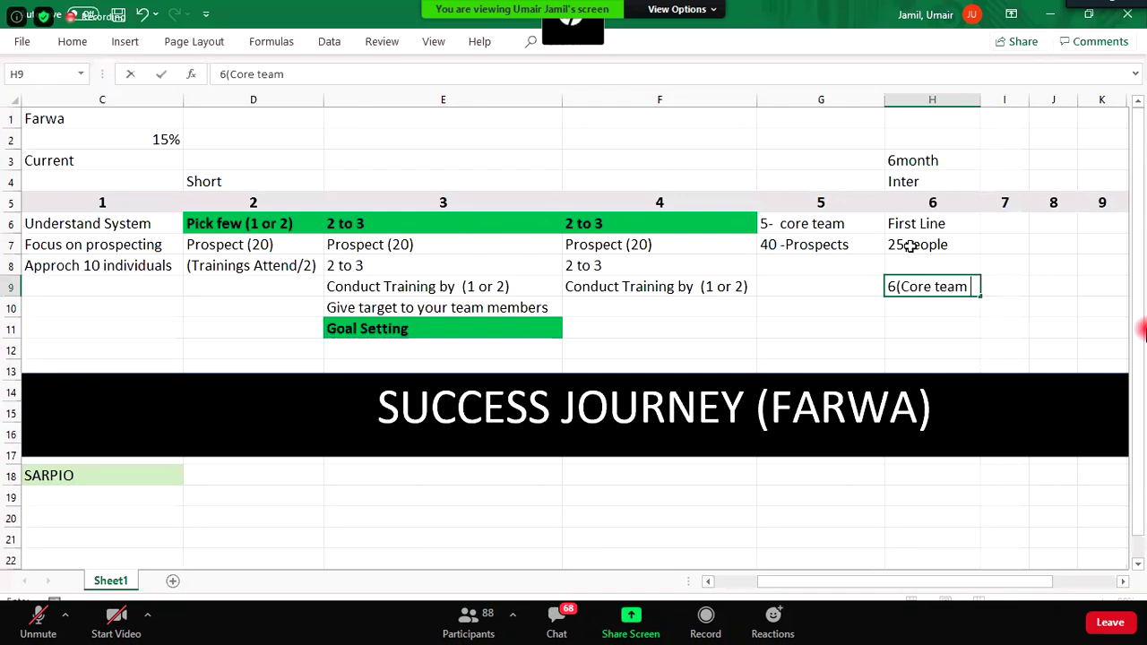
{"action": "type", "text": "Members "}
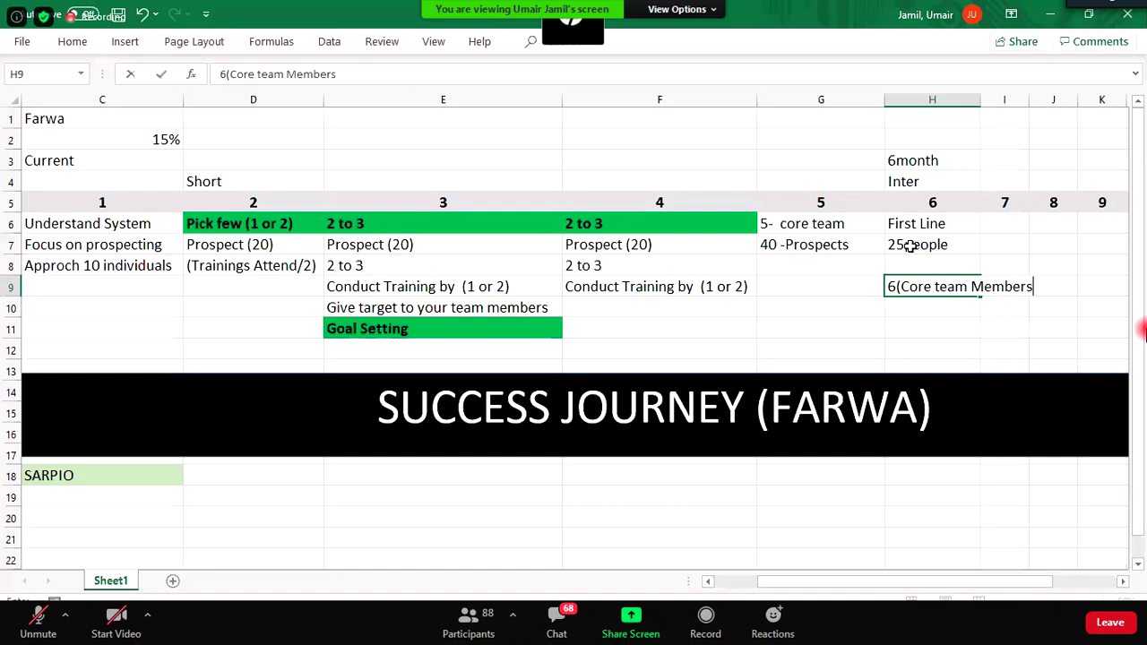
{"action": "type", "text": ")"}
{"action": "left_click", "coordinate": [1004, 161]}
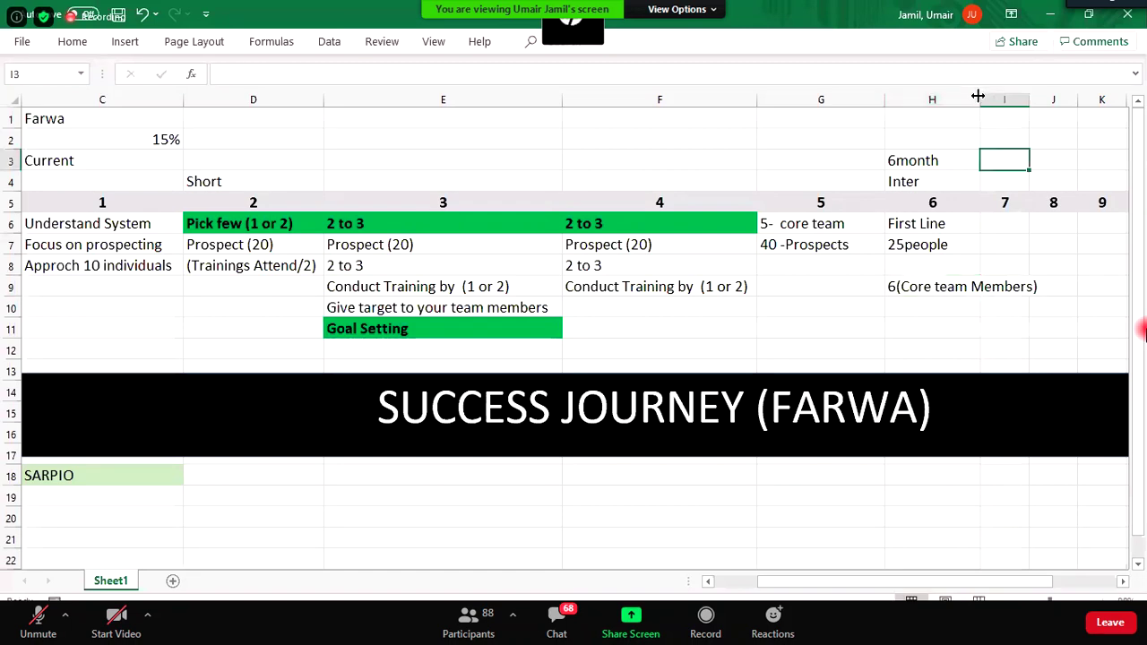
{"action": "double_click", "coordinate": [980, 99]}
Fill the month 6 entries in H6:H9 with dark grey and set their text colour to white.
{"action": "left_click_drag", "start_coordinate": [921, 221], "coordinate": [926, 287]}
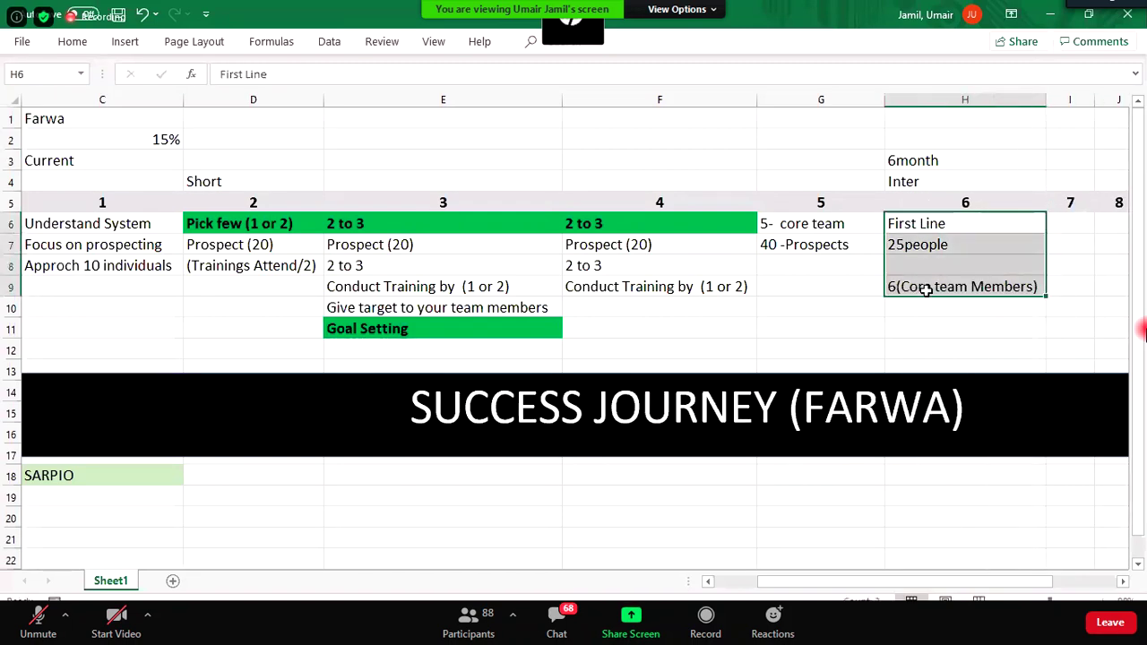
{"action": "left_click", "coordinate": [75, 43]}
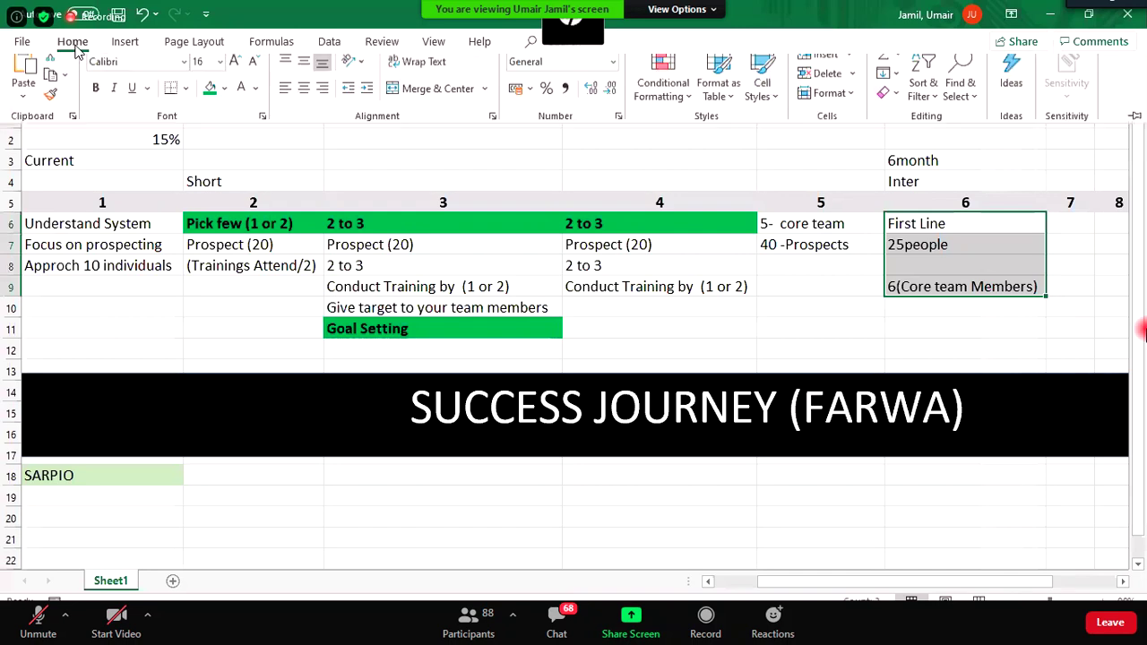
{"action": "left_click", "coordinate": [225, 100]}
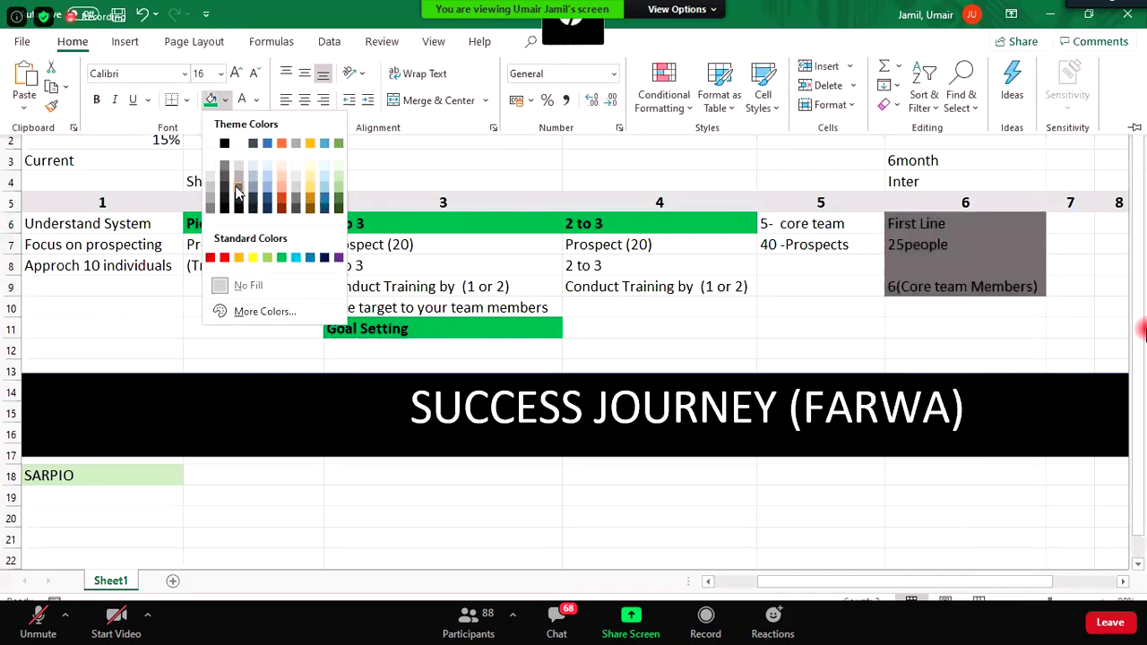
{"action": "left_click", "coordinate": [238, 191]}
{"action": "left_click", "coordinate": [240, 106]}
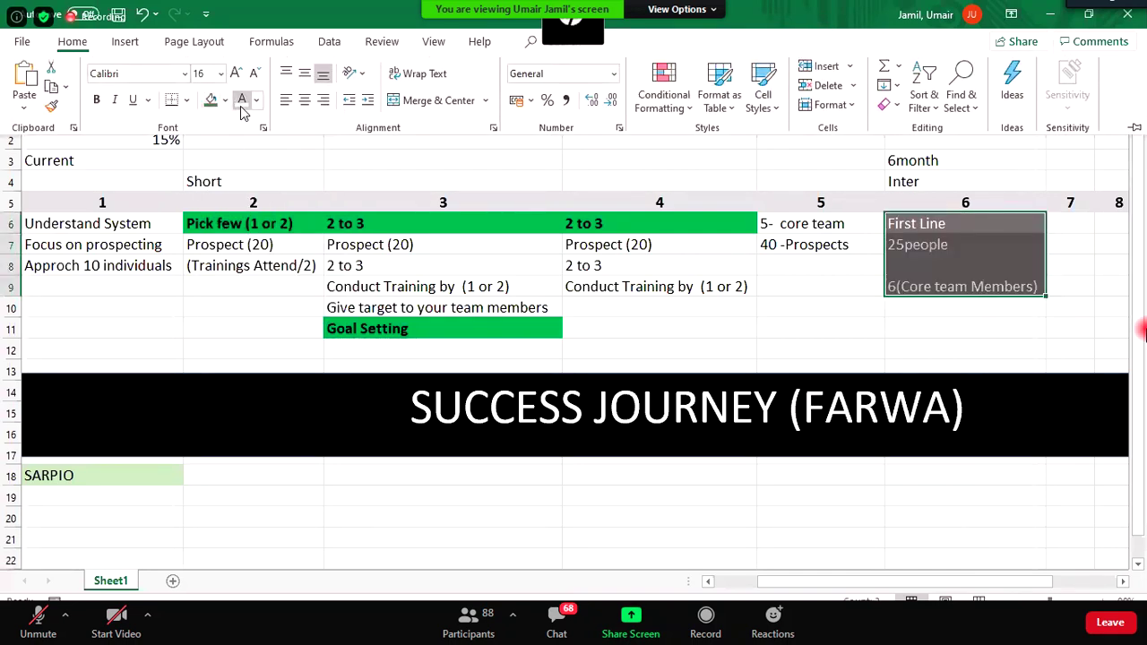
{"action": "left_click", "coordinate": [932, 223]}
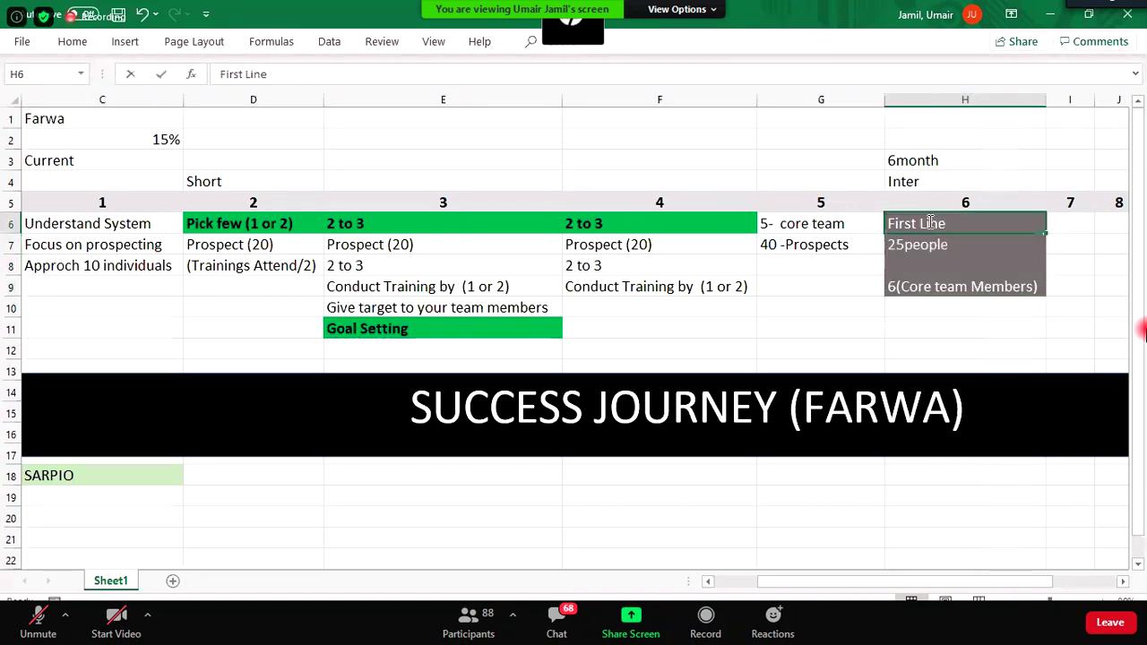
{"action": "left_click", "coordinate": [937, 244]}
Centre the month 6 entries in H6:H9 horizontally and make them bold.
{"action": "left_click_drag", "start_coordinate": [940, 225], "coordinate": [942, 287]}
{"action": "left_click", "coordinate": [74, 44]}
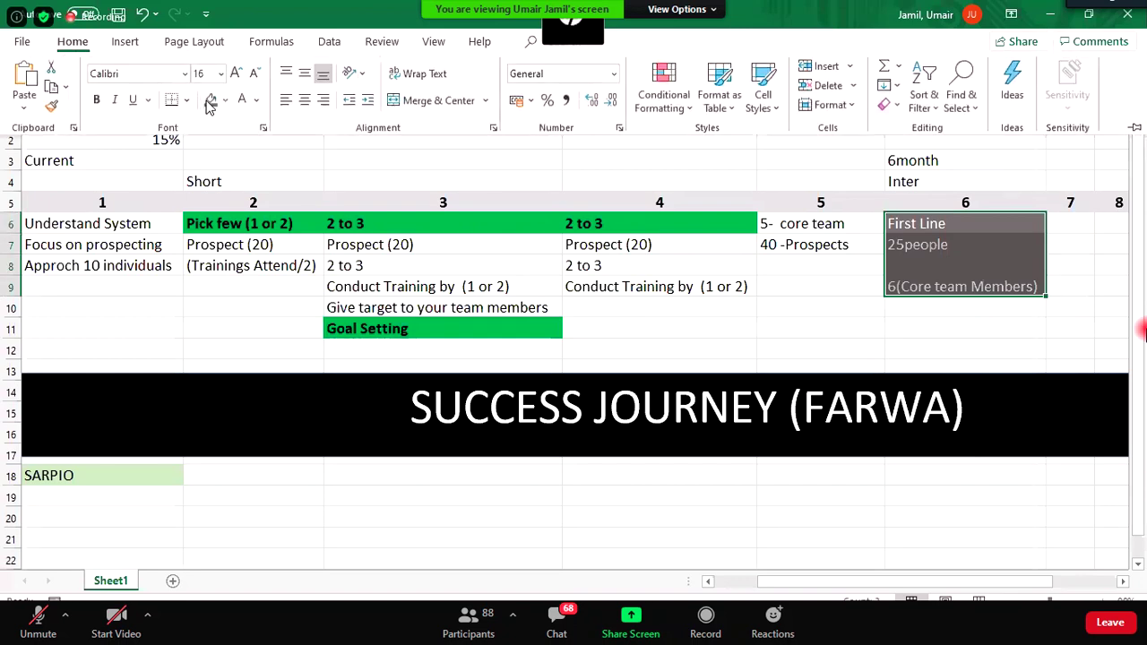
{"action": "left_click", "coordinate": [307, 105]}
{"action": "left_click", "coordinate": [942, 220]}
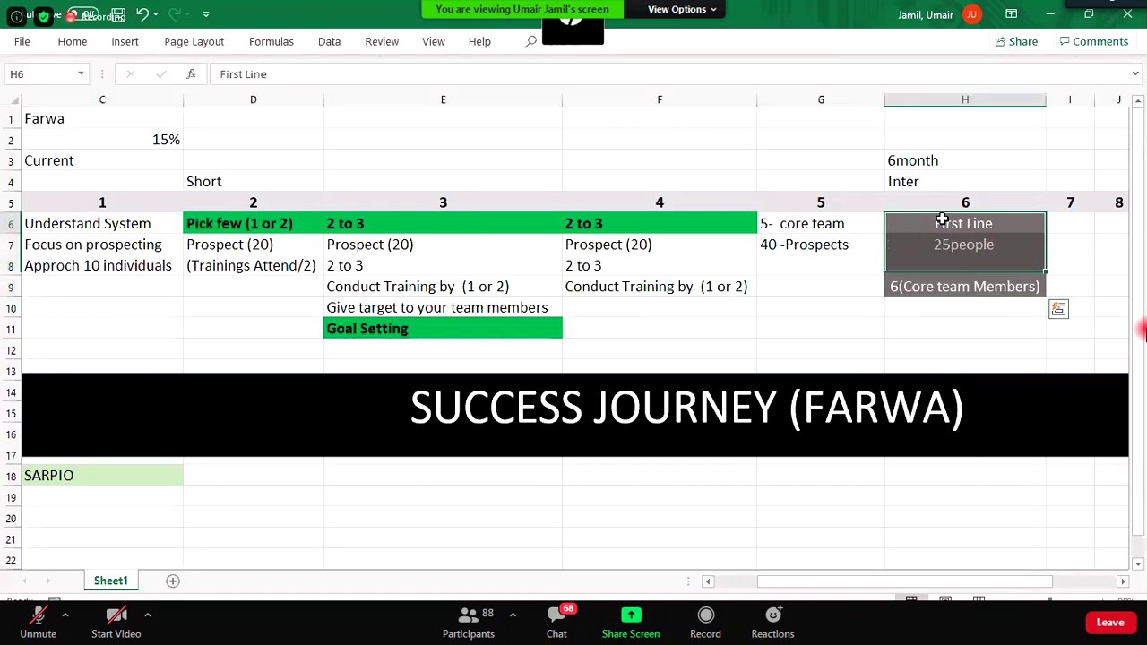
{"action": "left_click", "coordinate": [934, 284]}
{"action": "left_click_drag", "start_coordinate": [929, 223], "coordinate": [932, 290]}
{"action": "key", "text": "ctrl+b"}
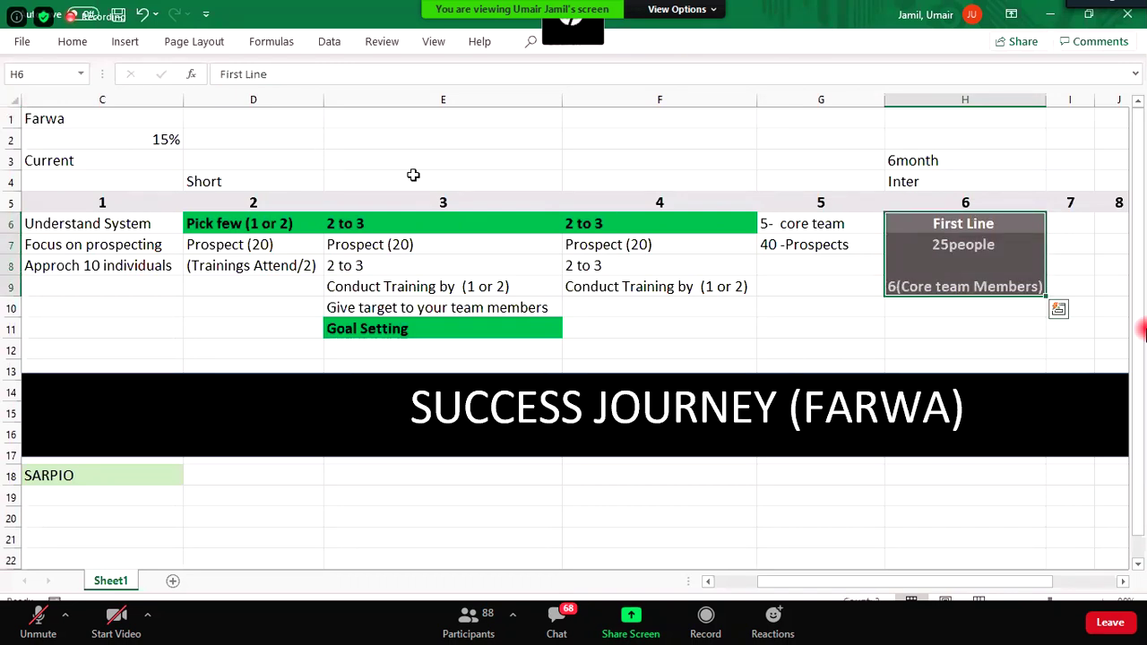
{"action": "left_click", "coordinate": [738, 316]}
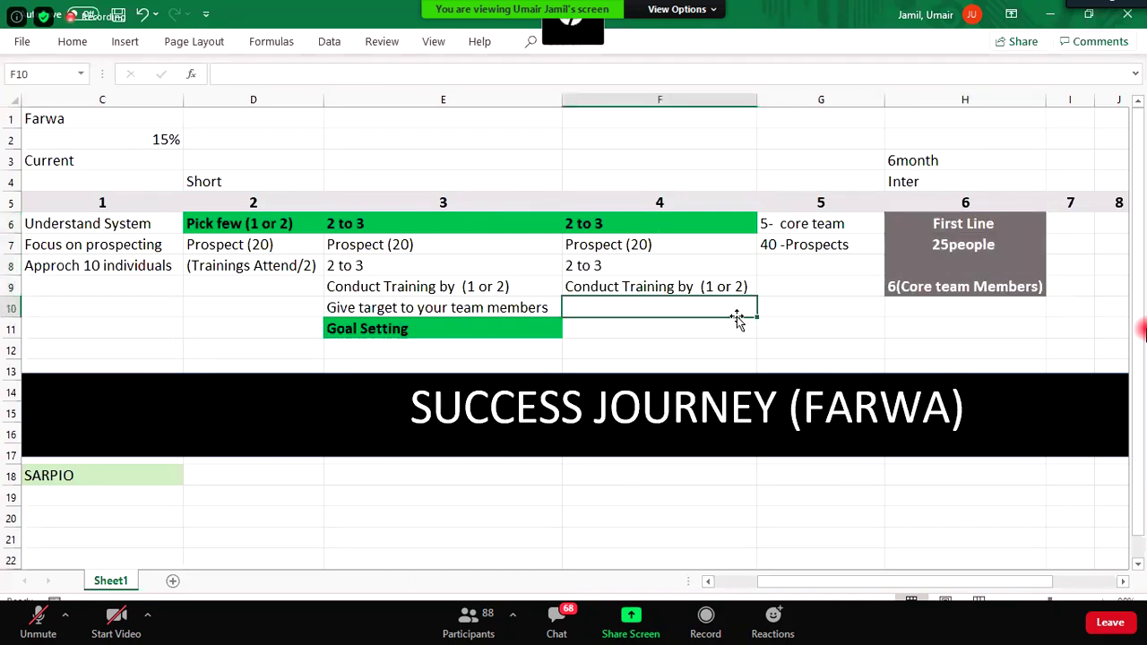
Review the row 6 actions from month 6 back to month 1 and forward again to month 6.
{"action": "left_click", "coordinate": [950, 223]}
{"action": "key", "text": "Left"}
{"action": "key", "text": "Left"}
{"action": "key", "text": "Left"}
{"action": "key", "text": "Left"}
{"action": "key", "text": "Left"}
{"action": "key", "text": "Left"}
{"action": "key", "text": "Left"}
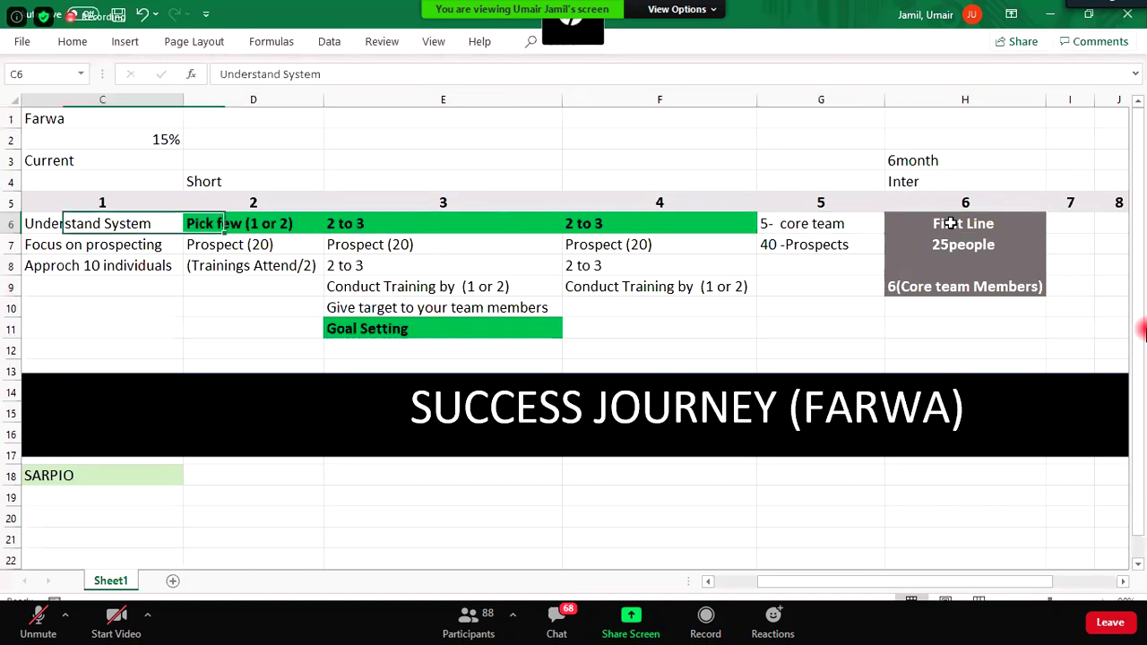
{"action": "key", "text": "Right"}
{"action": "key", "text": "Right"}
{"action": "key", "text": "Right"}
{"action": "key", "text": "Right"}
{"action": "key", "text": "Right"}
{"action": "key", "text": "Right"}
{"action": "key", "text": "Right"}
{"action": "key", "text": "Right"}
{"action": "key", "text": "Right"}
{"action": "key", "text": "Right"}
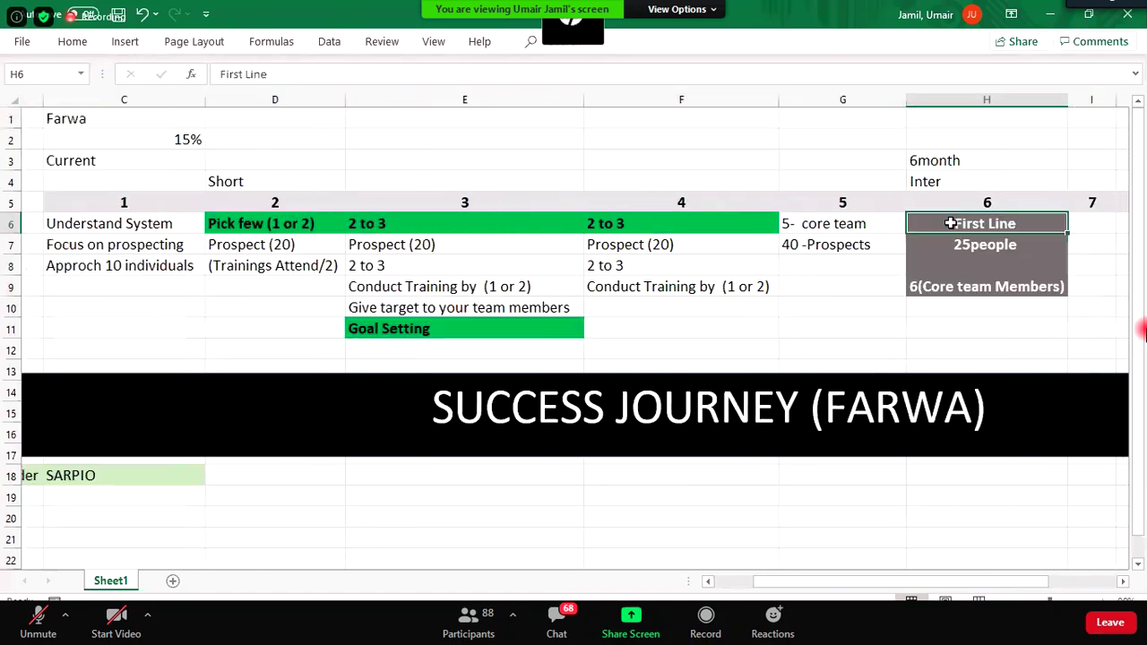
Fill the 200,000/month target cell Q4 with the standard green.
{"action": "key", "text": "Right"}
{"action": "key", "text": "Right"}
{"action": "key", "text": "Right"}
{"action": "key", "text": "Left"}
{"action": "key", "text": "Right"}
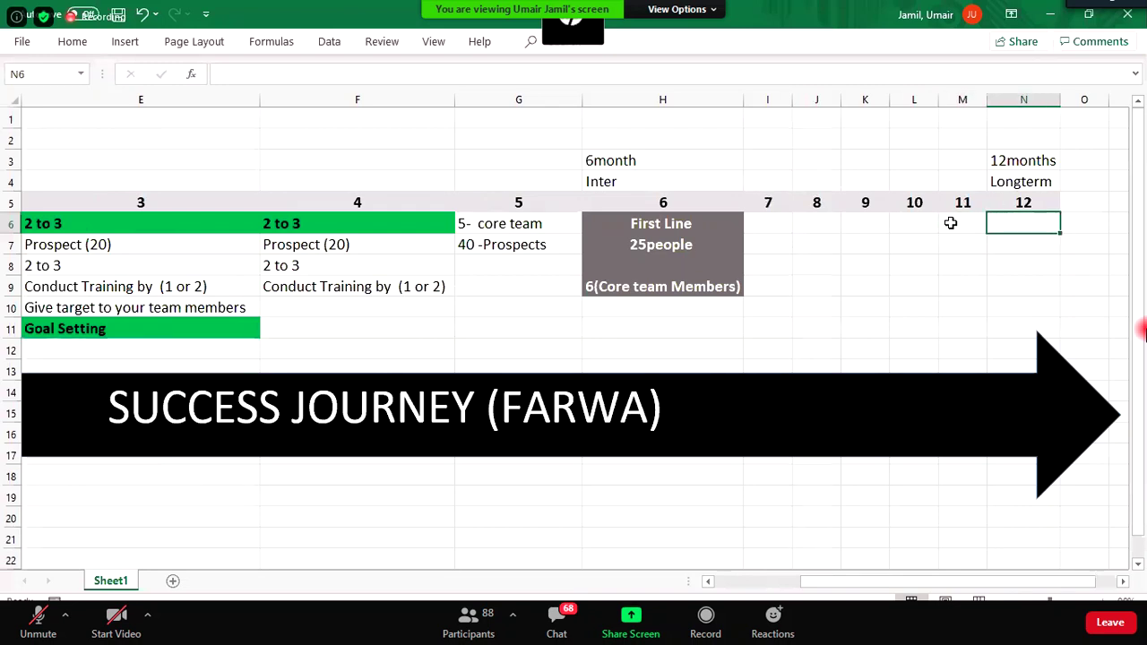
{"action": "key", "text": "Right"}
{"action": "key", "text": "Right"}
{"action": "key", "text": "Up"}
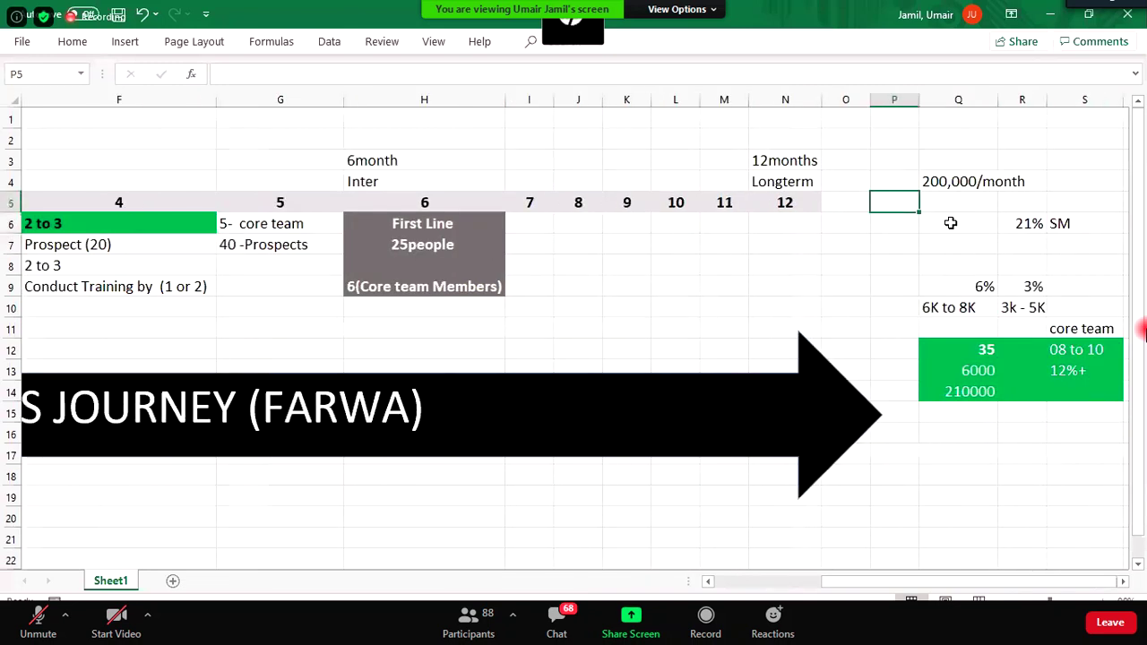
{"action": "key", "text": "Up"}
{"action": "key", "text": "Right"}
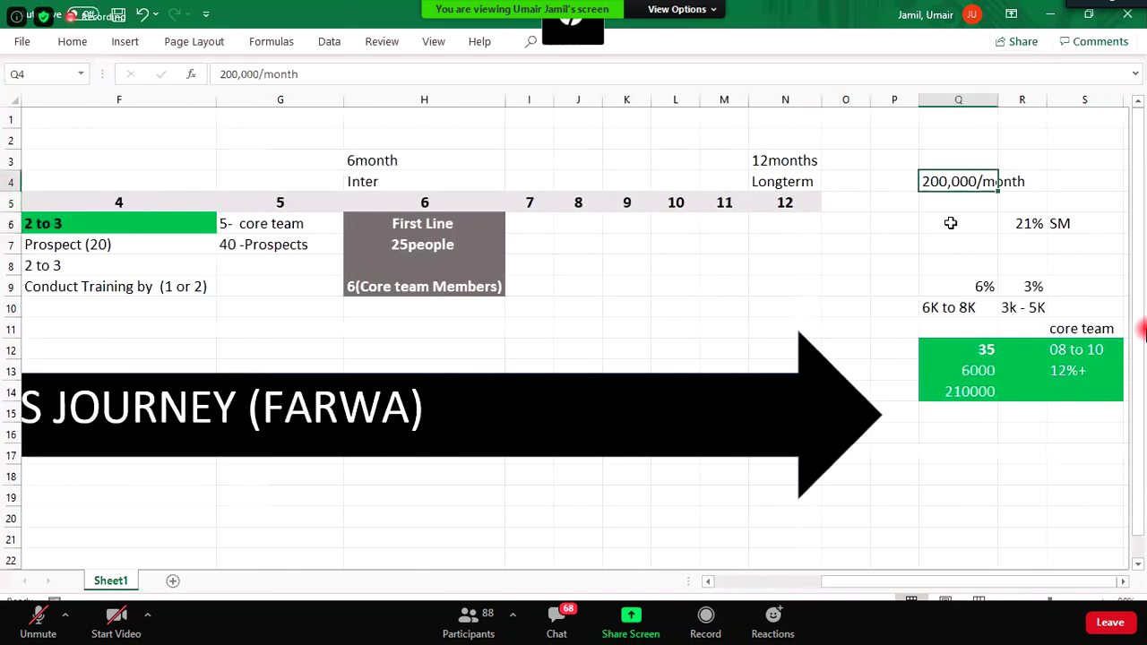
{"action": "left_click", "coordinate": [70, 43]}
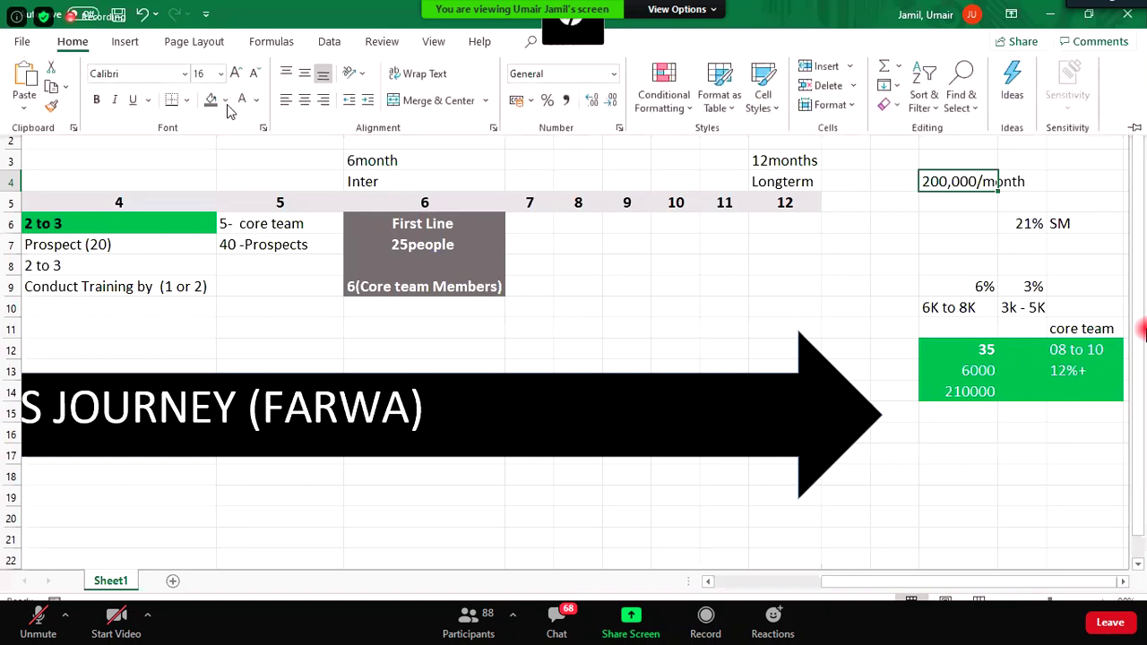
{"action": "left_click", "coordinate": [225, 100]}
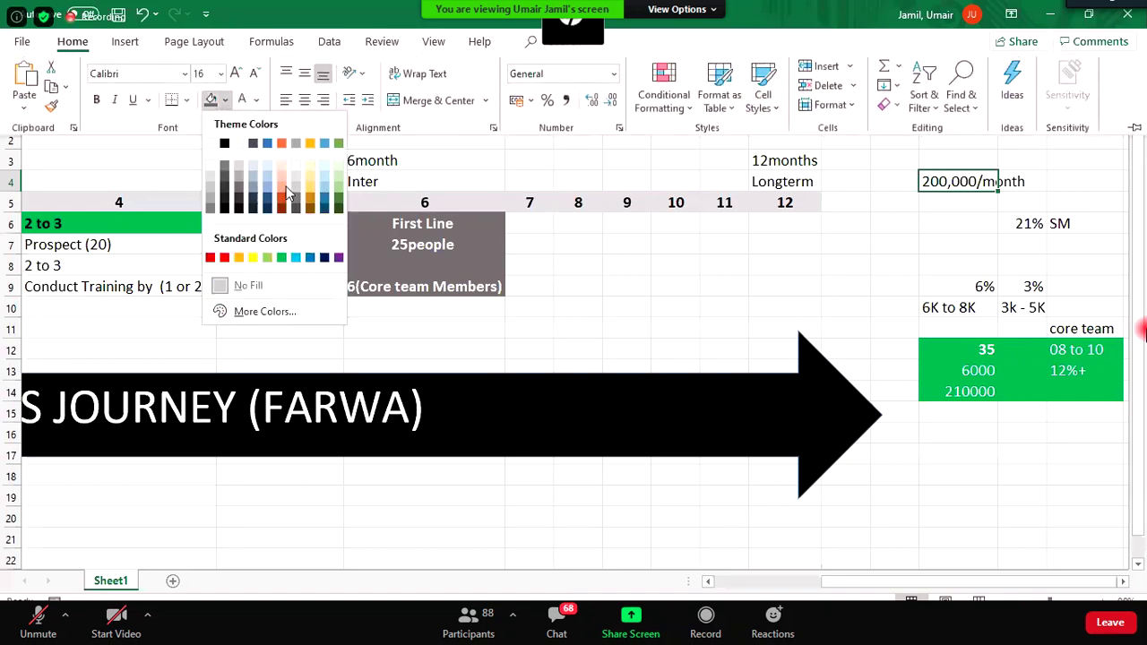
{"action": "left_click", "coordinate": [281, 260]}
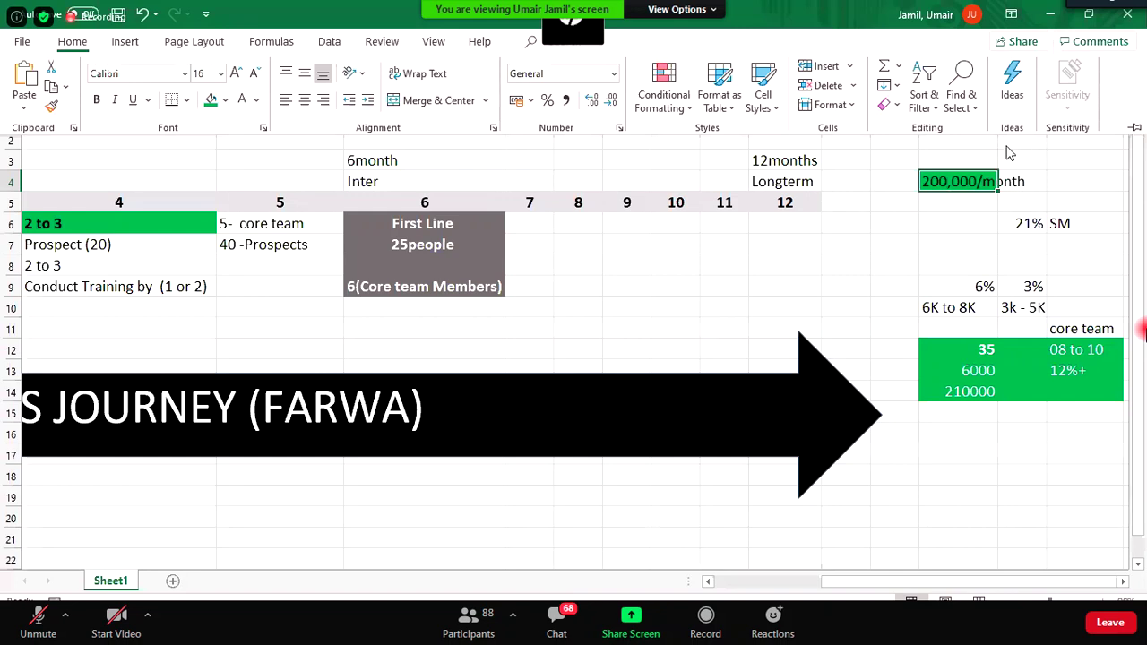
Fit column Q to the 200,000/month target and make the Q4 text bold white.
{"action": "left_click_drag", "start_coordinate": [994, 101], "coordinate": [995, 100]}
{"action": "double_click", "coordinate": [994, 101]}
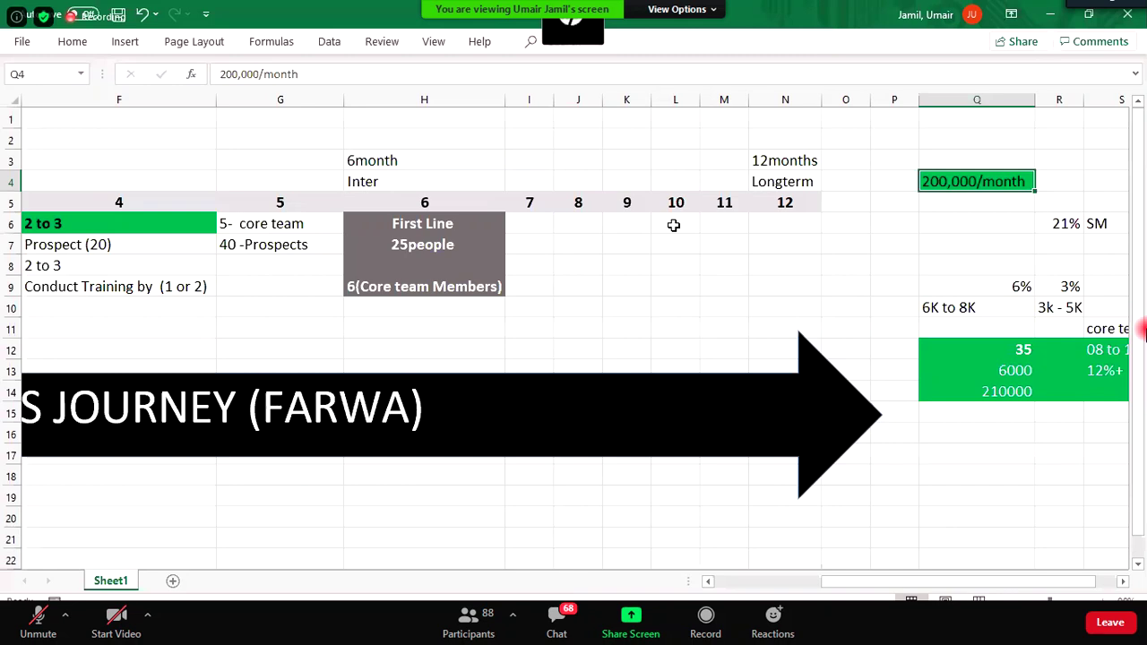
{"action": "key", "text": "ctrl+b"}
{"action": "left_click", "coordinate": [72, 43]}
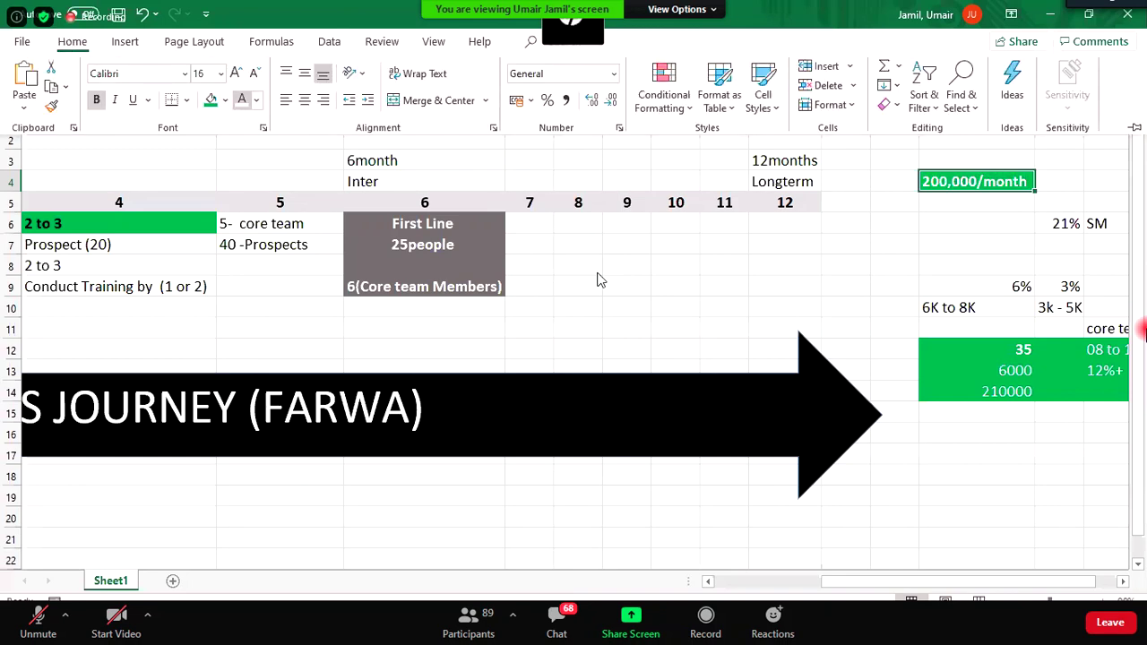
{"action": "left_click", "coordinate": [738, 273]}
Examine row 7 of the timeline from month 12 back through the earlier months.
{"action": "left_click", "coordinate": [762, 244]}
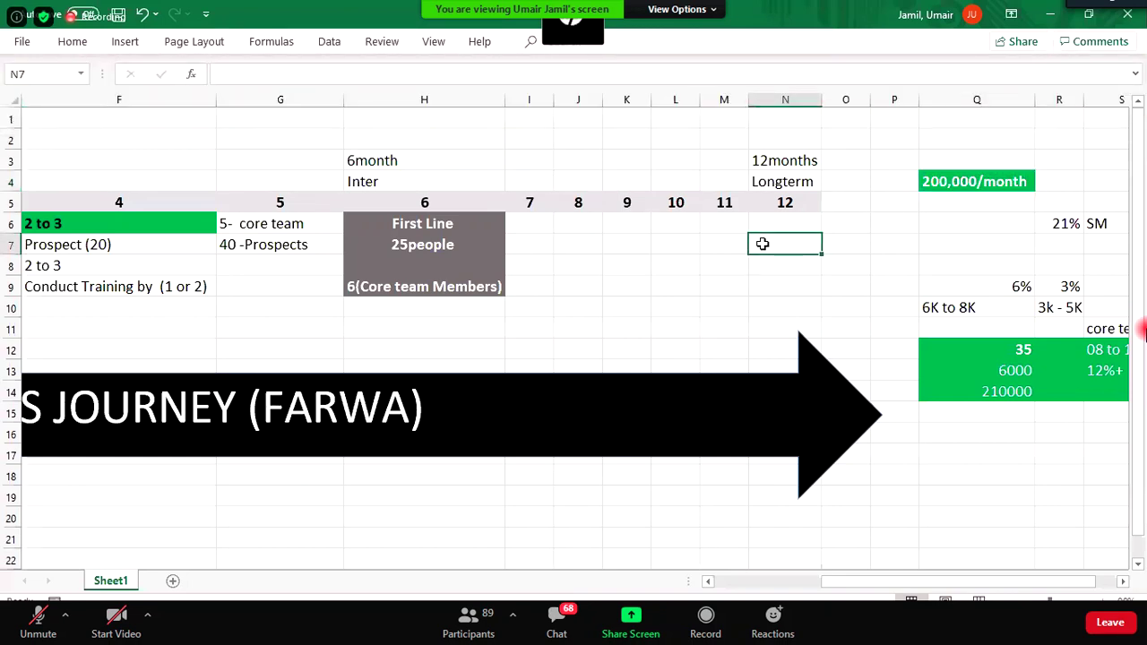
{"action": "left_click", "coordinate": [643, 245]}
{"action": "key", "text": "Left"}
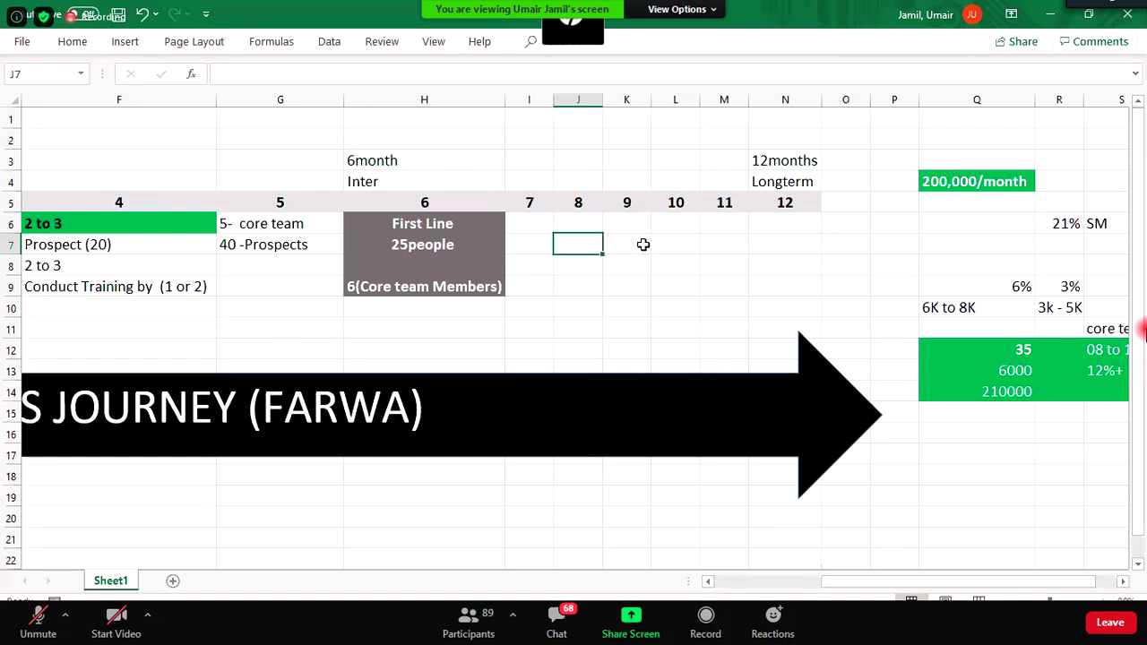
{"action": "key", "text": "Left"}
{"action": "key", "text": "Left"}
{"action": "key", "text": "Left"}
{"action": "key", "text": "Left"}
{"action": "key", "text": "Left"}
{"action": "key", "text": "Left"}
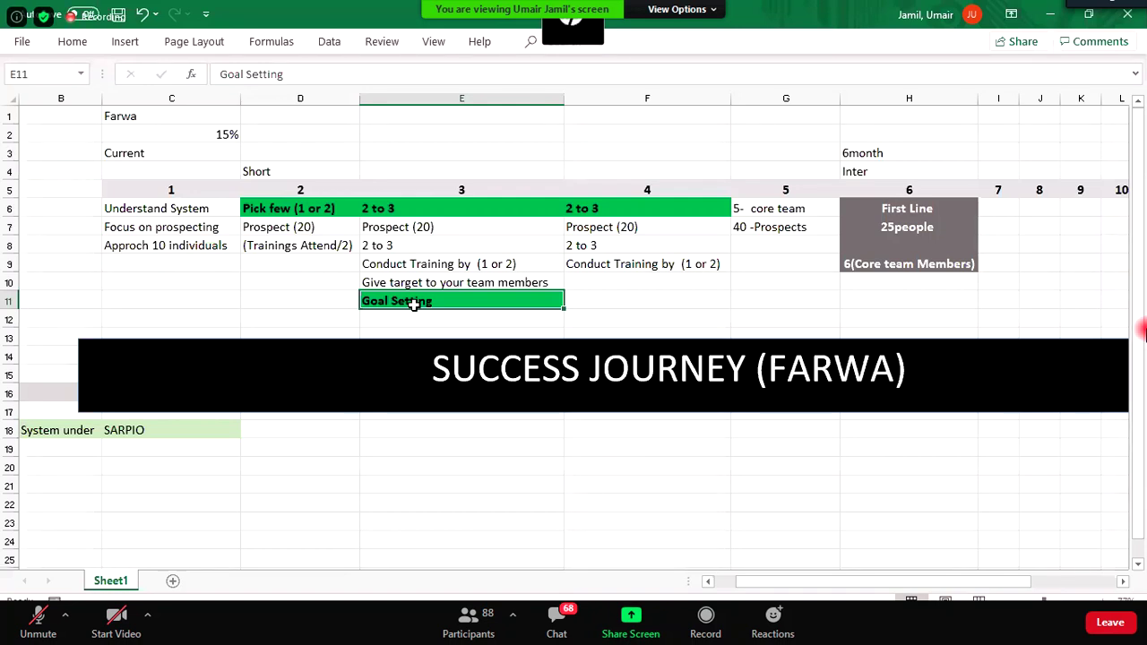
Examine the action entries under months 1 and 2, ending on the month 2 prospect target in D7.
{"action": "left_click", "coordinate": [151, 281]}
{"action": "left_click", "coordinate": [260, 269]}
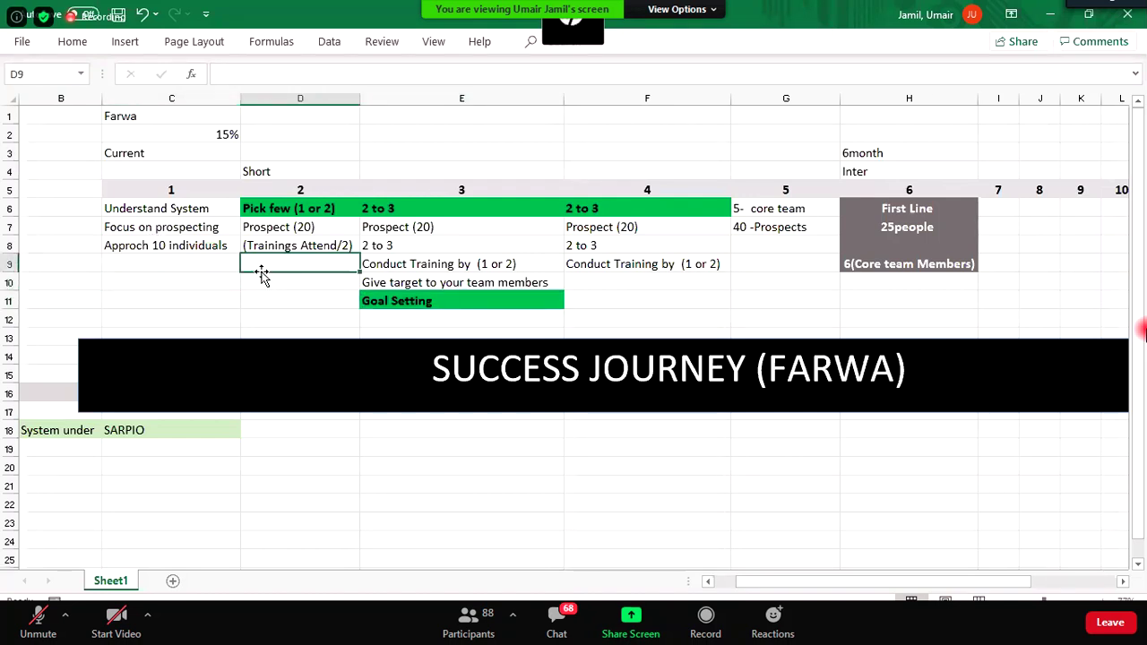
{"action": "left_click", "coordinate": [187, 267]}
{"action": "left_click", "coordinate": [174, 284]}
{"action": "left_click", "coordinate": [281, 281]}
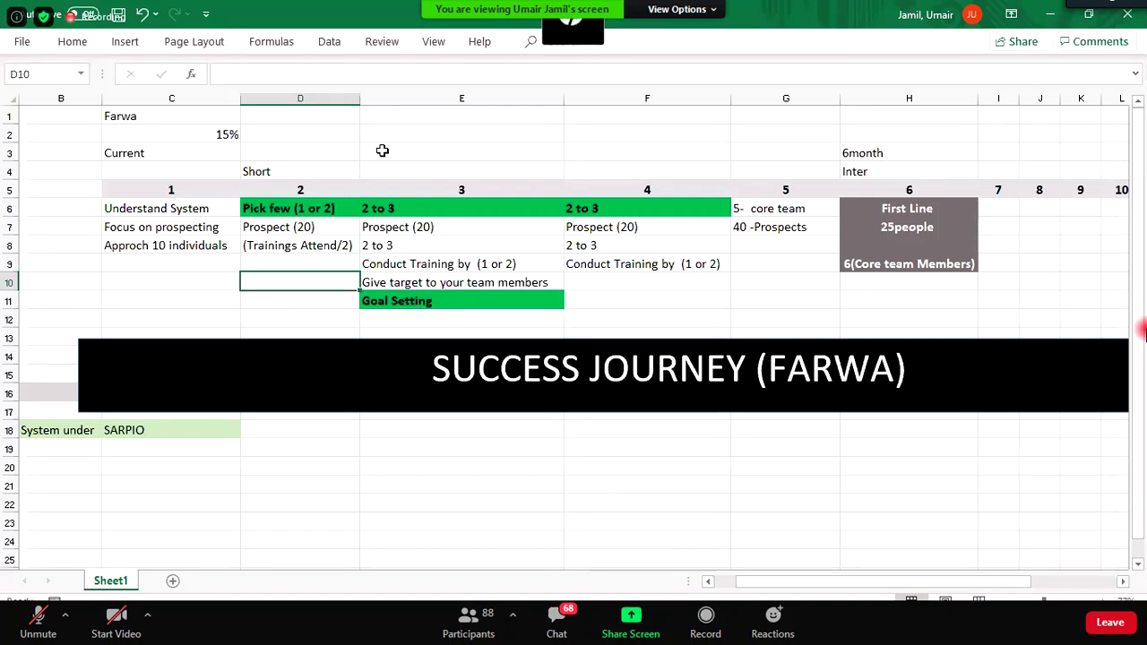
{"action": "left_click", "coordinate": [304, 233]}
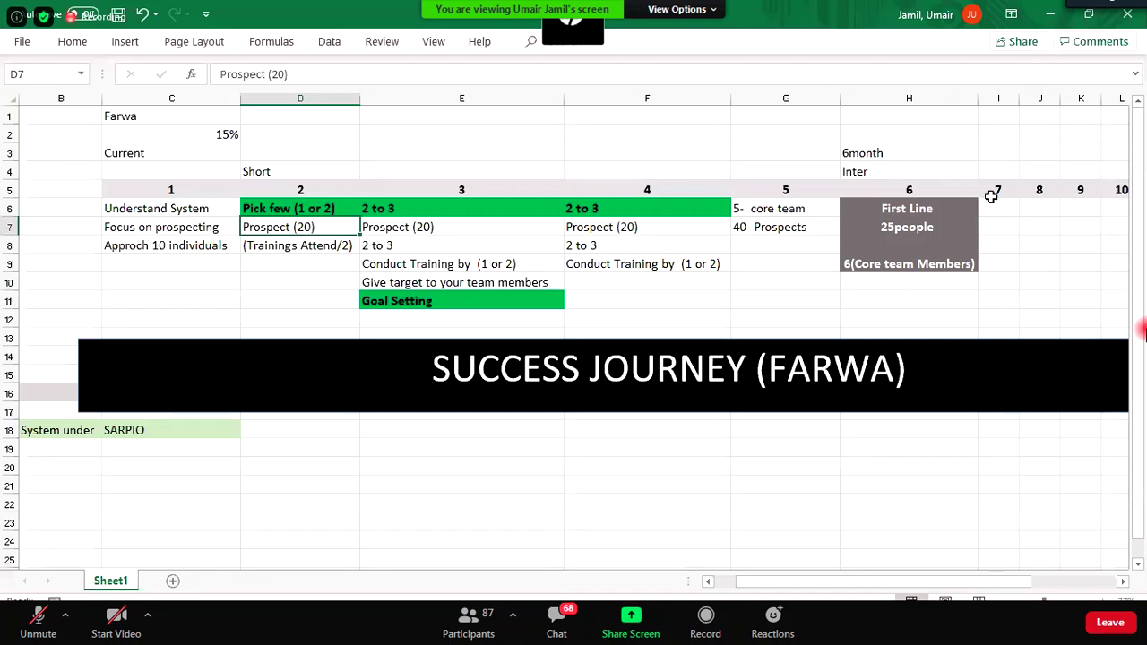
Review the month 6 people target in H7 and the earnings figures in Q12, Q10 and Q14.
{"action": "left_click", "coordinate": [894, 232]}
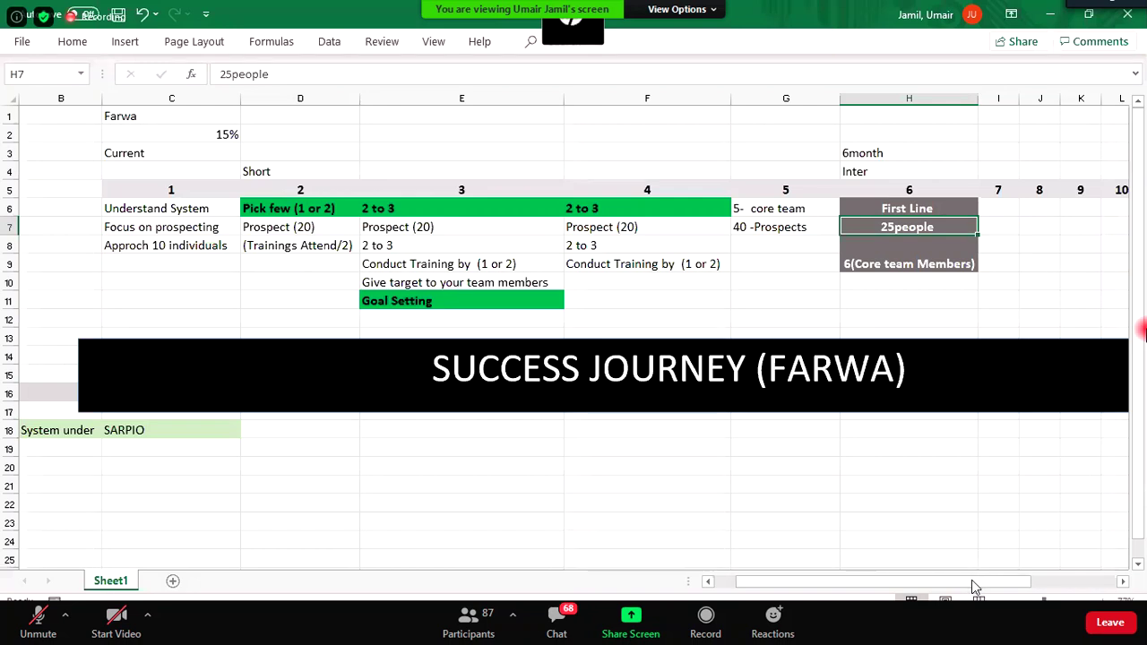
{"action": "scroll", "coordinate": [975, 585], "scroll_direction": "right", "scroll_amount": 2}
{"action": "left_click", "coordinate": [862, 319]}
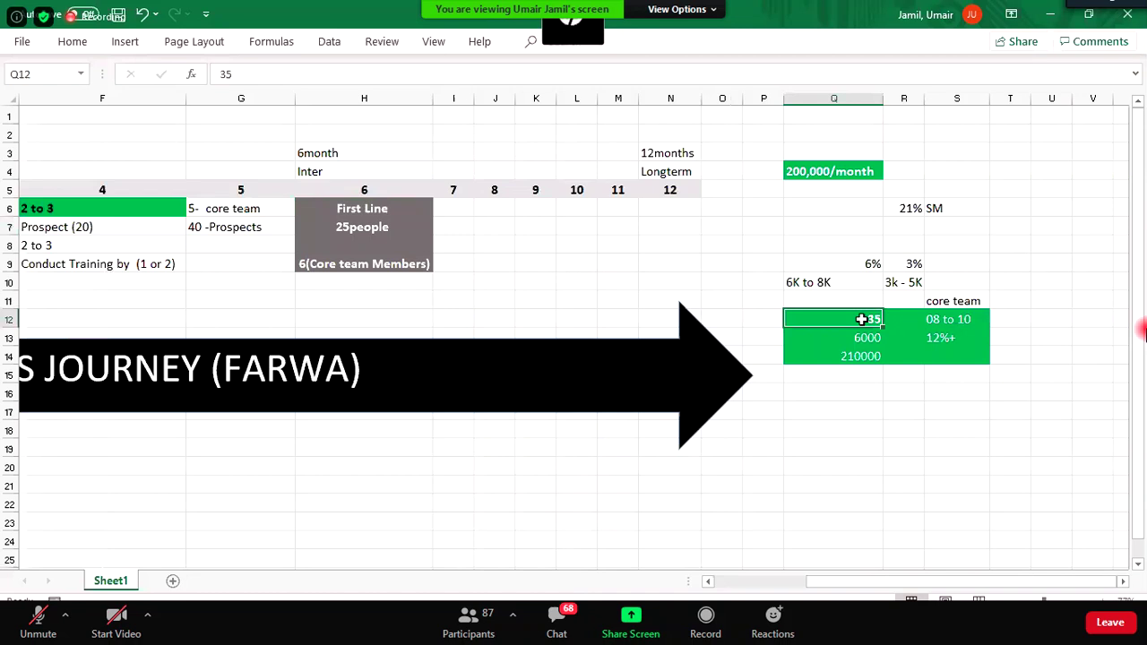
{"action": "left_click", "coordinate": [818, 283]}
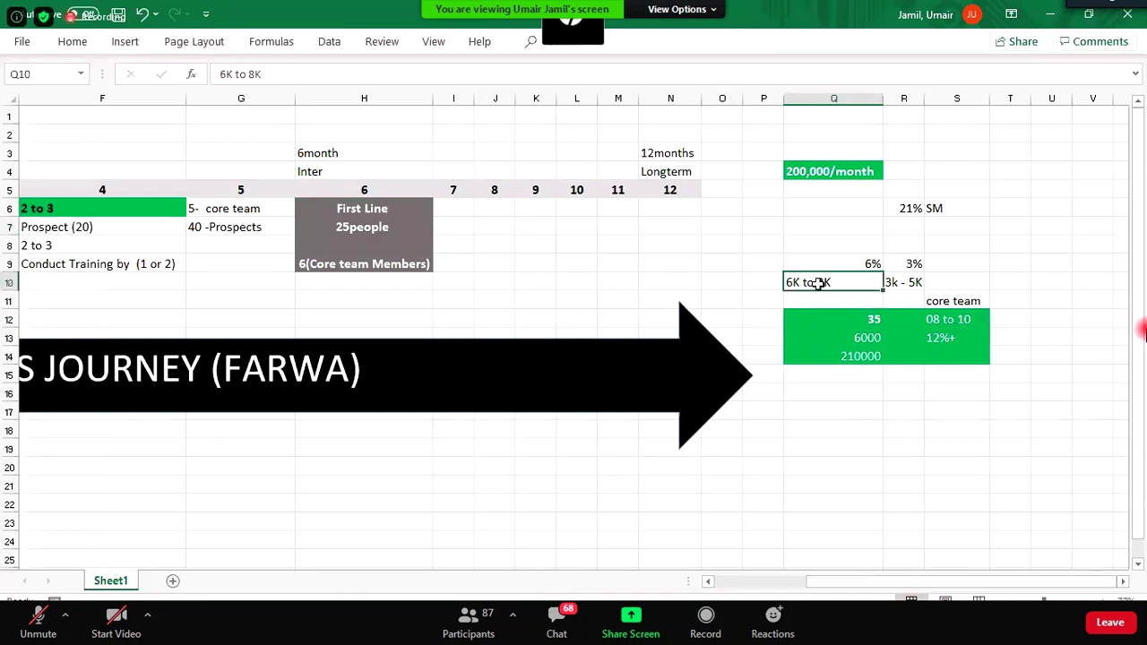
{"action": "left_click", "coordinate": [843, 358]}
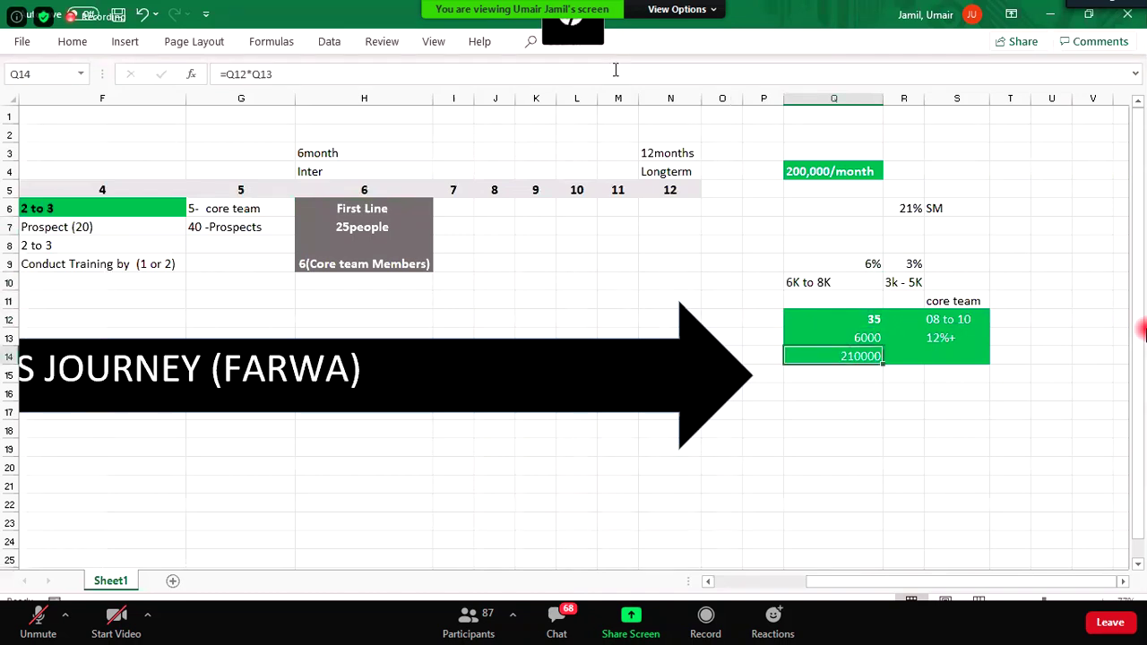
Review the SM percentage in R6 and the core team percentage in S13.
{"action": "left_click", "coordinate": [909, 207]}
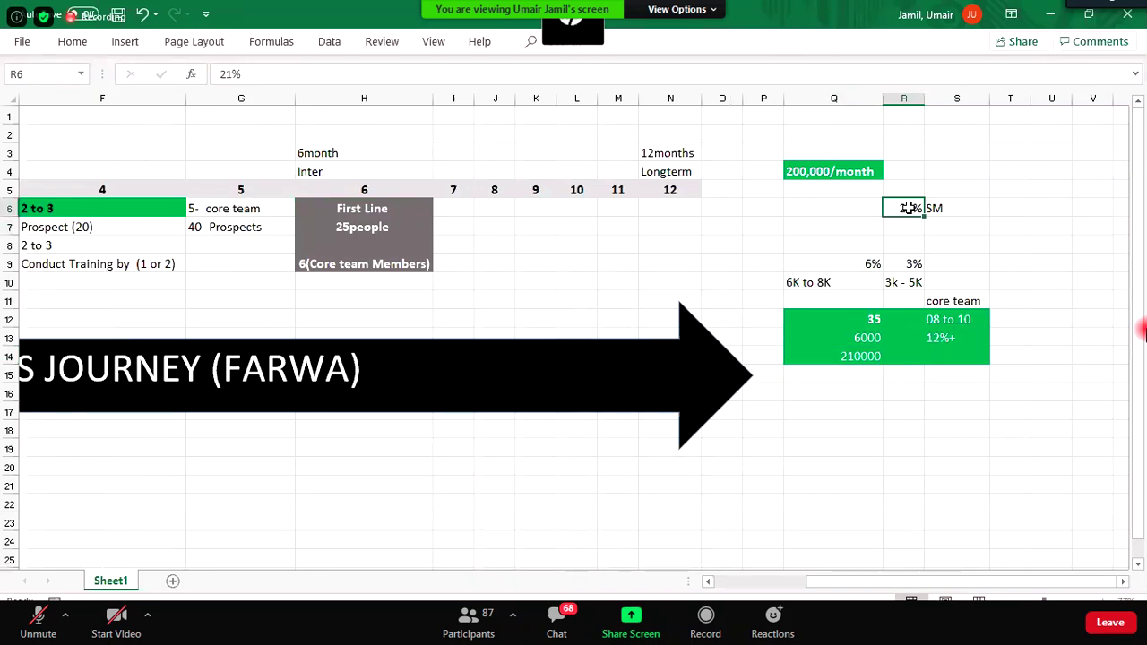
{"action": "left_click", "coordinate": [943, 326]}
{"action": "left_click", "coordinate": [940, 334]}
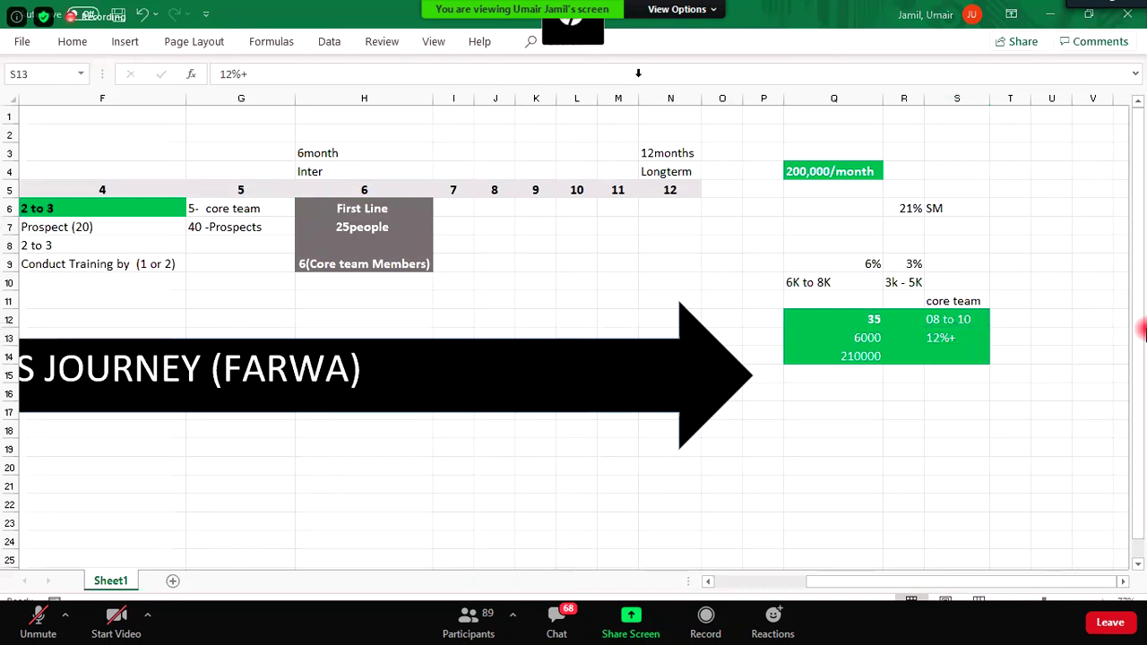
Move the black SUCCESS JOURNEY arrow up and to the left so its body starts in column B just below the Goal Setting row.
{"action": "left_click", "coordinate": [618, 263]}
{"action": "left_click", "coordinate": [538, 250]}
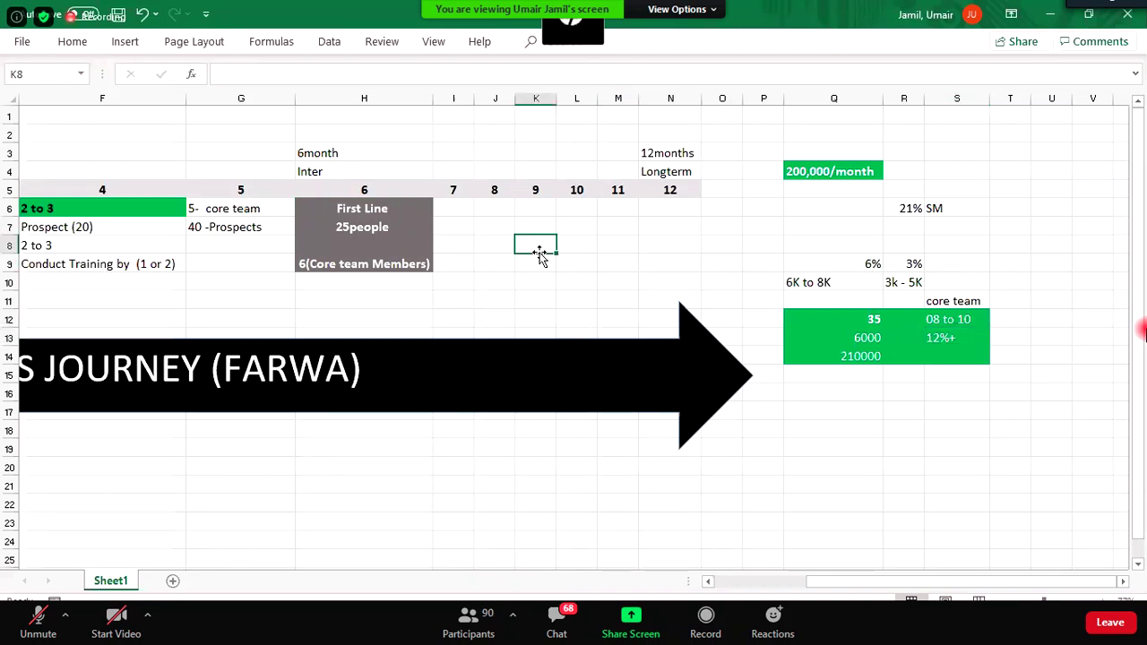
{"action": "key", "text": "Left"}
{"action": "key", "text": "Left"}
{"action": "key", "text": "Left"}
{"action": "key", "text": "Left"}
{"action": "key", "text": "Left"}
{"action": "key", "text": "Left"}
{"action": "key", "text": "Left"}
{"action": "key", "text": "Left"}
{"action": "key", "text": "Left"}
{"action": "key", "text": "Left"}
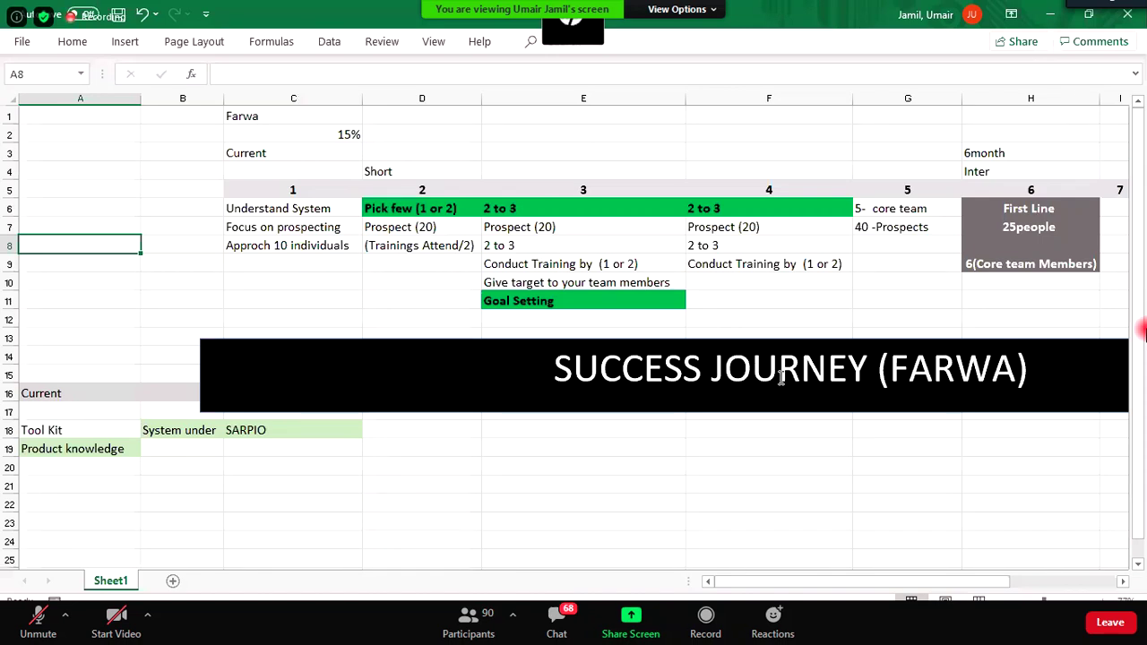
{"action": "left_click", "coordinate": [599, 368]}
{"action": "left_click_drag", "start_coordinate": [544, 340], "coordinate": [466, 313]}
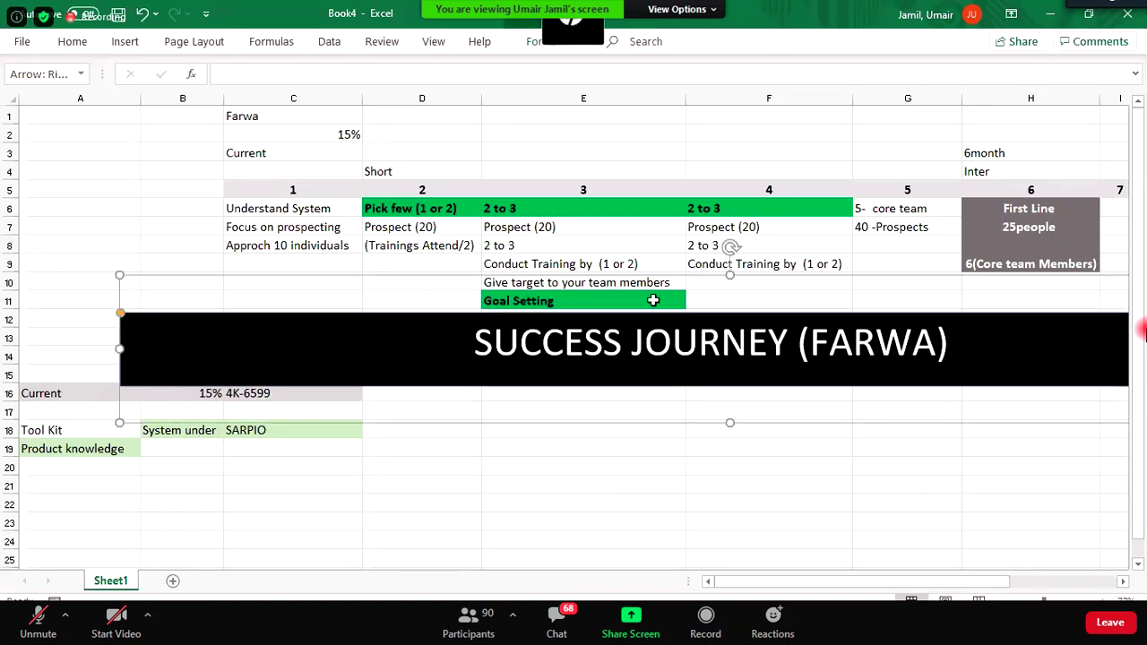
{"action": "left_click", "coordinate": [628, 455]}
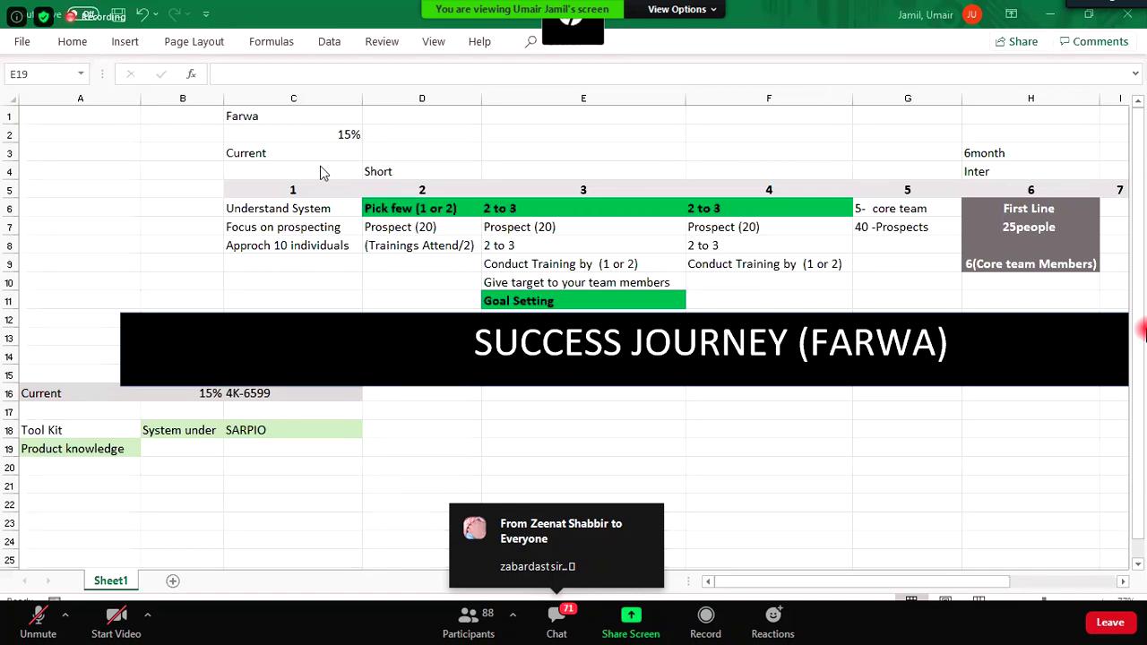
{"action": "left_click", "coordinate": [415, 153]}
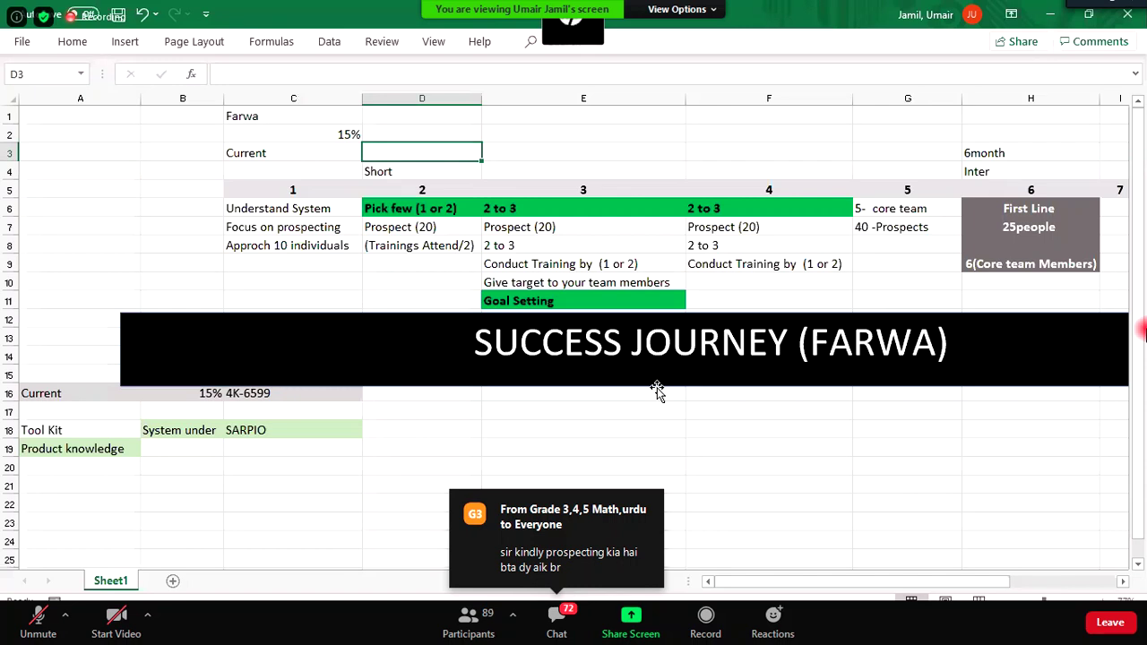
{"action": "left_click", "coordinate": [657, 391]}
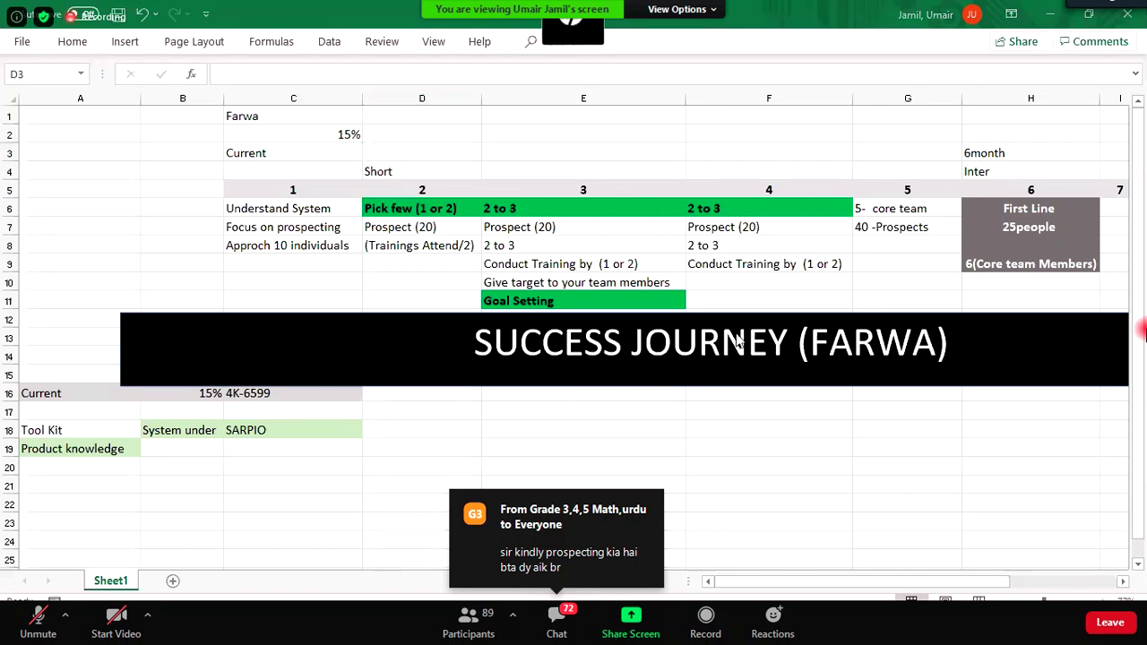